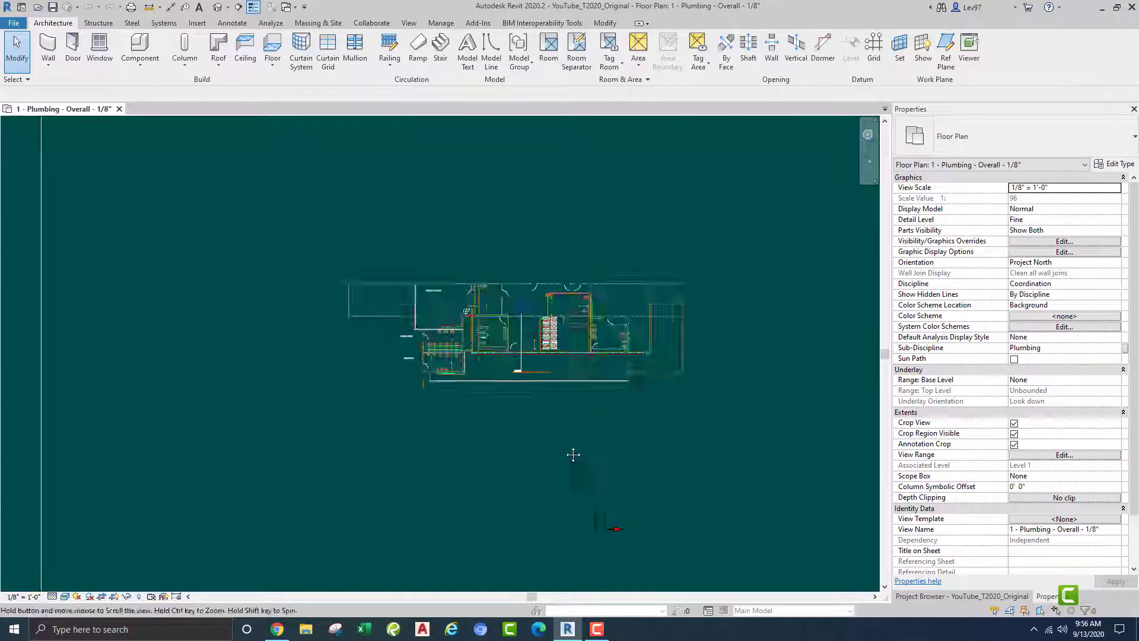
# Set the visual style of the first-floor overall plumbing plan to Wireframe around the men's room.
pyautogui.scroll(8, 493, 384)
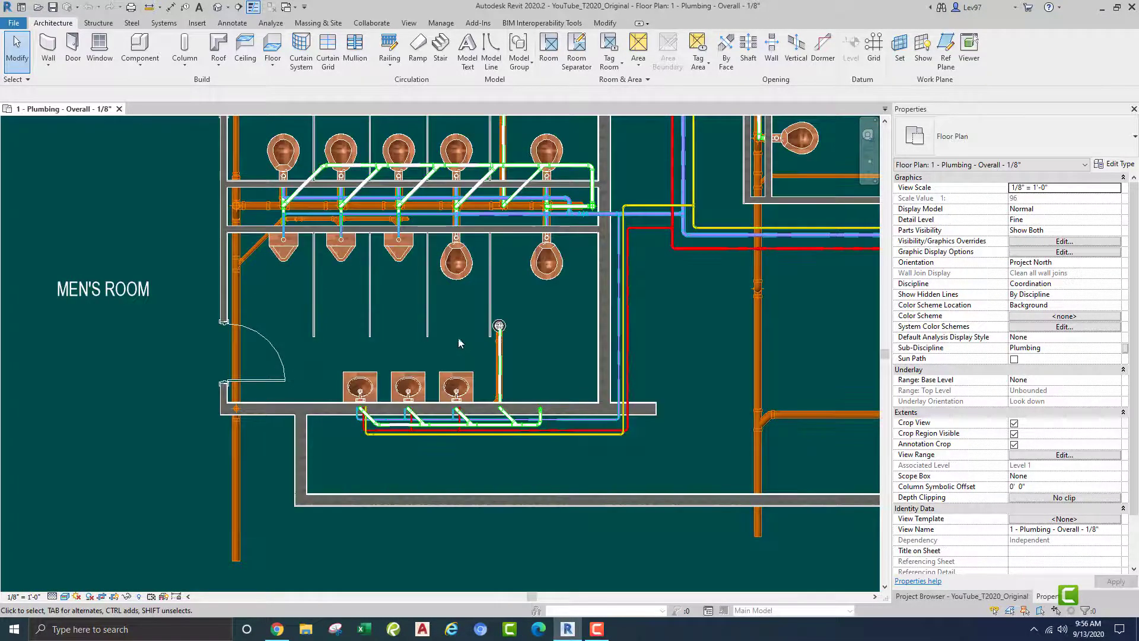
pyautogui.moveTo(462, 350); pyautogui.dragTo(437, 290, button='middle')
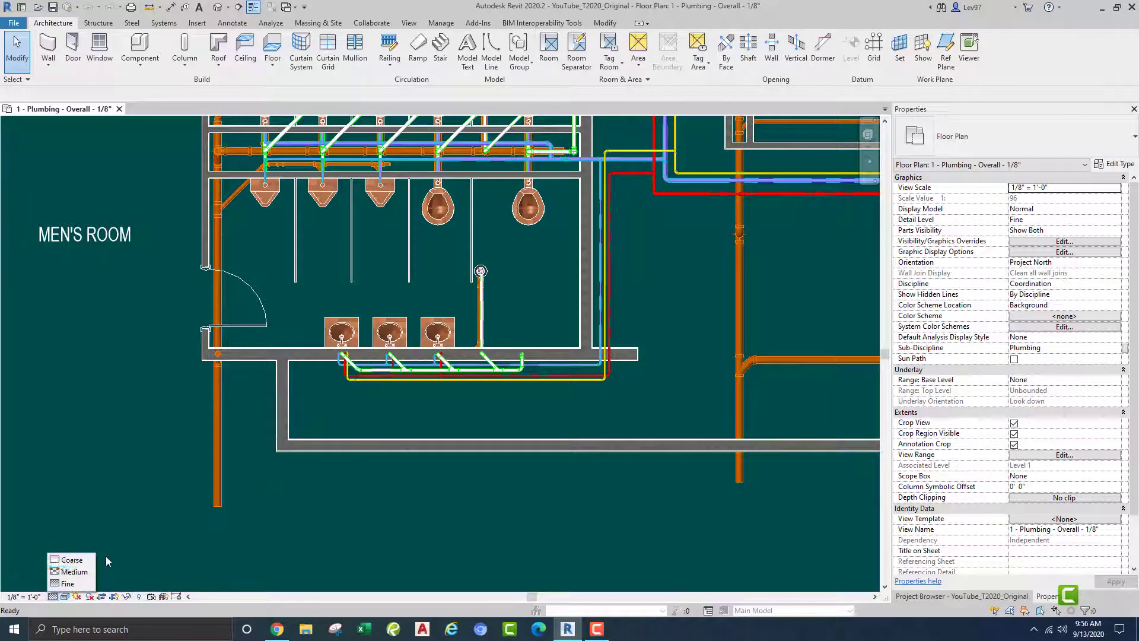
pyautogui.click(65, 598)
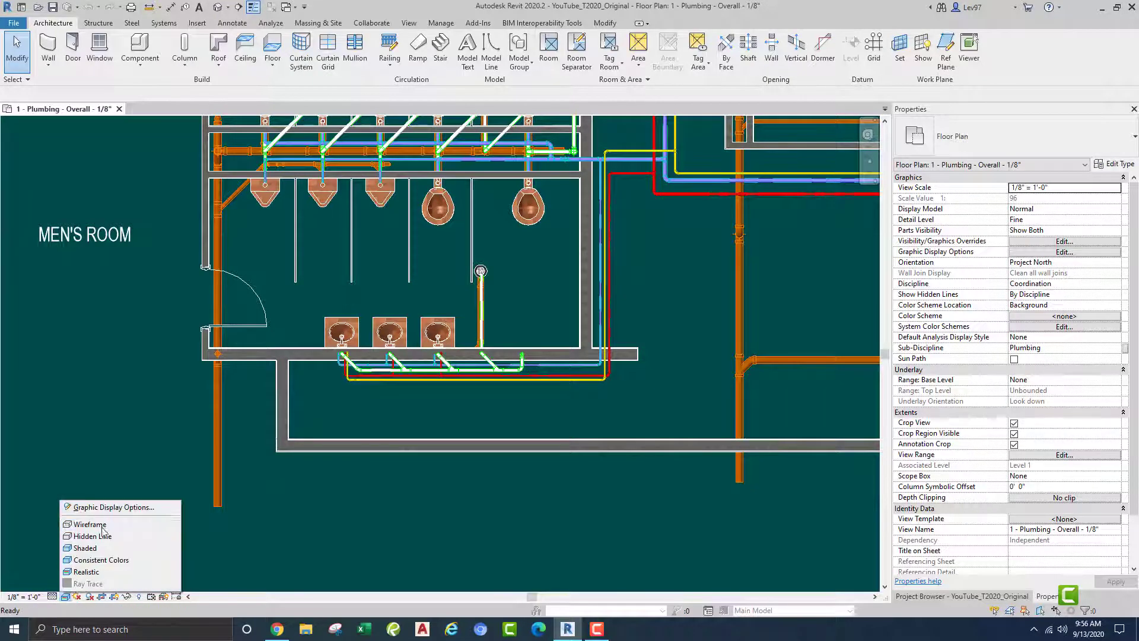
pyautogui.click(98, 524)
pyautogui.moveTo(406, 542); pyautogui.dragTo(373, 562, button='middle')
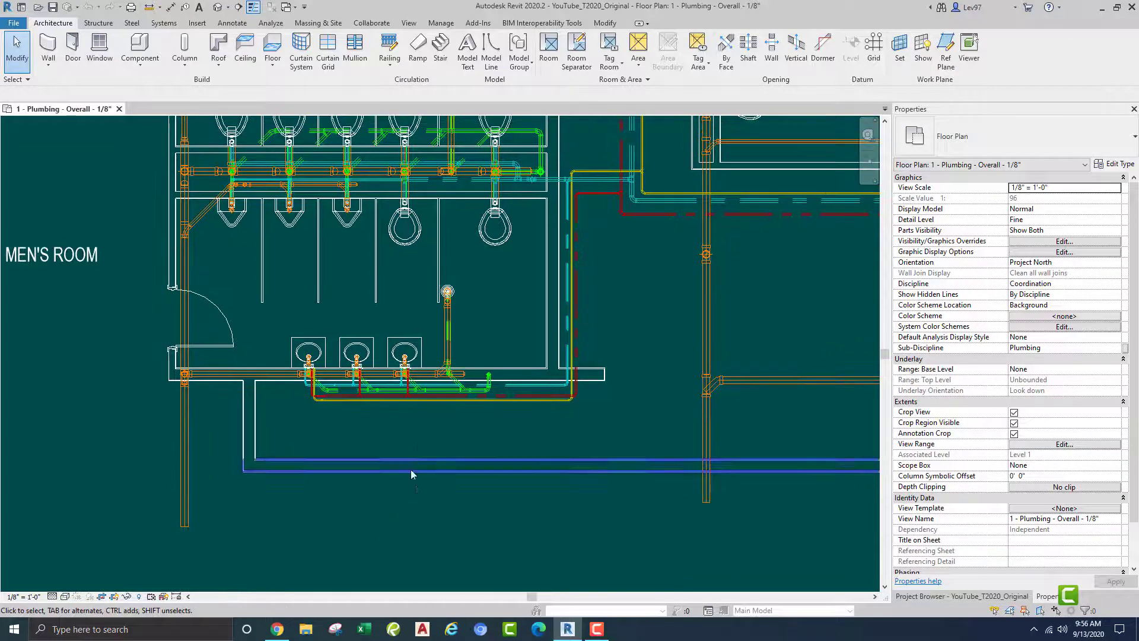
# Review the first-floor view's visibility filters without changing them, and look over the men's room fixtures and piping.
pyautogui.press('v')
pyautogui.press('g')
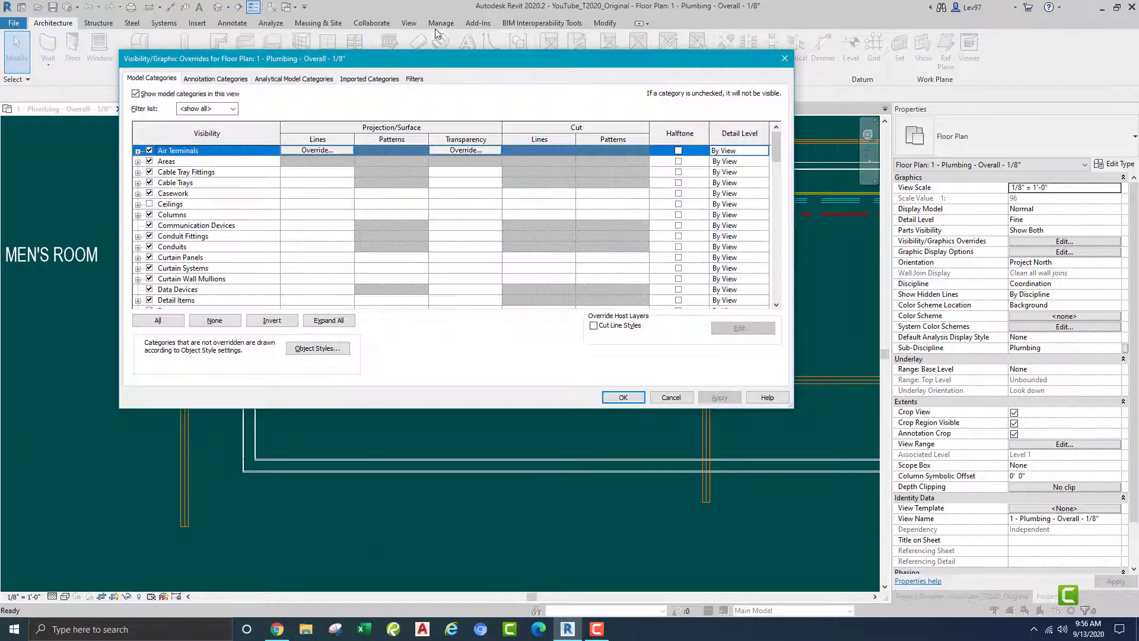
pyautogui.click(414, 79)
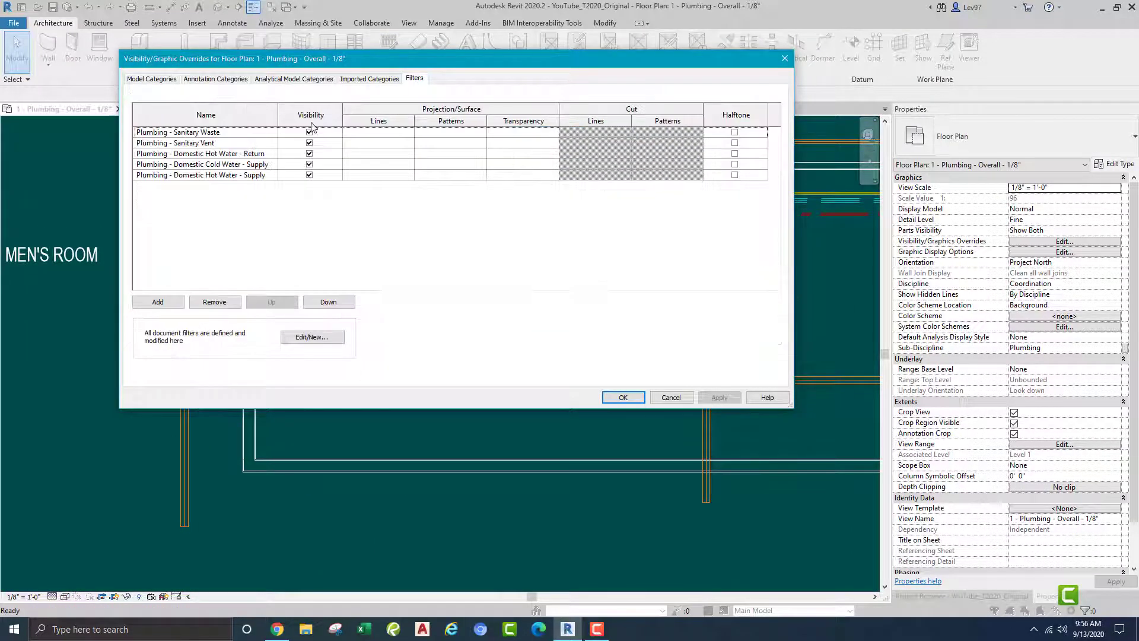
pyautogui.click(677, 398)
pyautogui.moveTo(522, 422); pyautogui.dragTo(525, 524, button='middle')
pyautogui.moveTo(521, 150); pyautogui.dragTo(532, 223, button='middle')
pyautogui.moveTo(519, 458); pyautogui.dragTo(517, 306, button='middle')
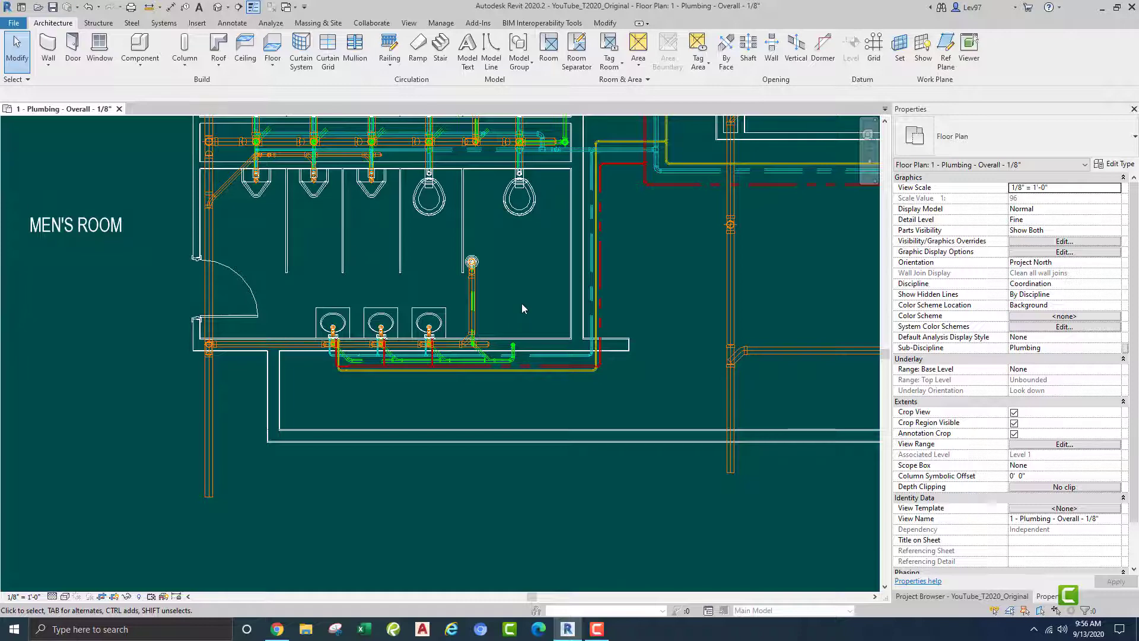
pyautogui.moveTo(522, 304); pyautogui.dragTo(491, 301, button='middle')
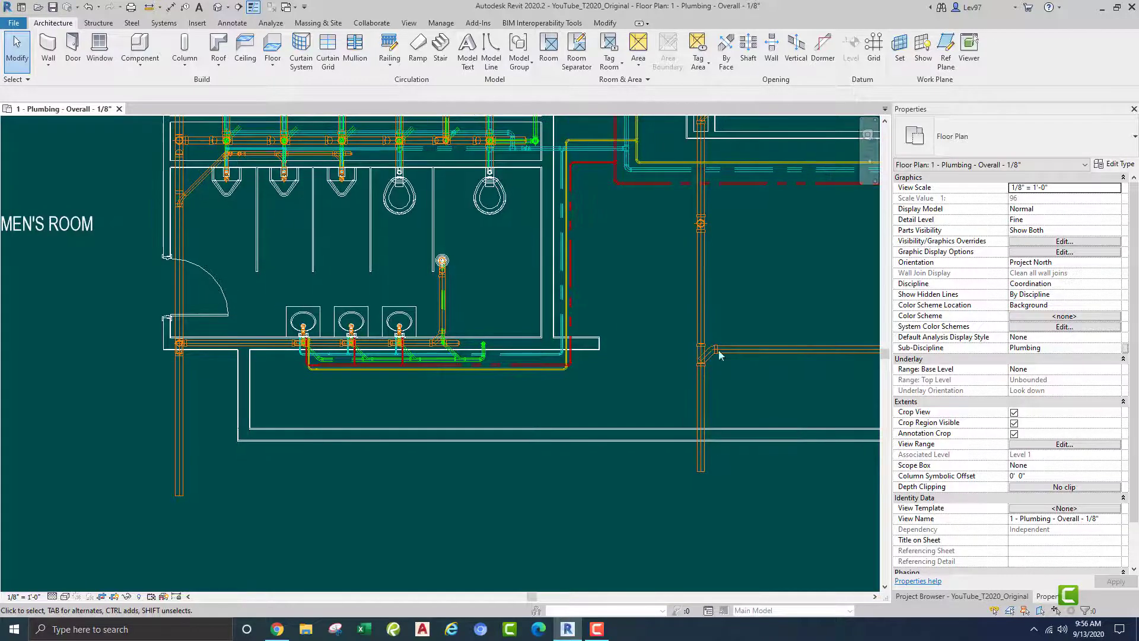
# Open the floor plan 2 - Plumbing - Overall - 1/8" and set its visual style to Wireframe.
pyautogui.click(963, 597)
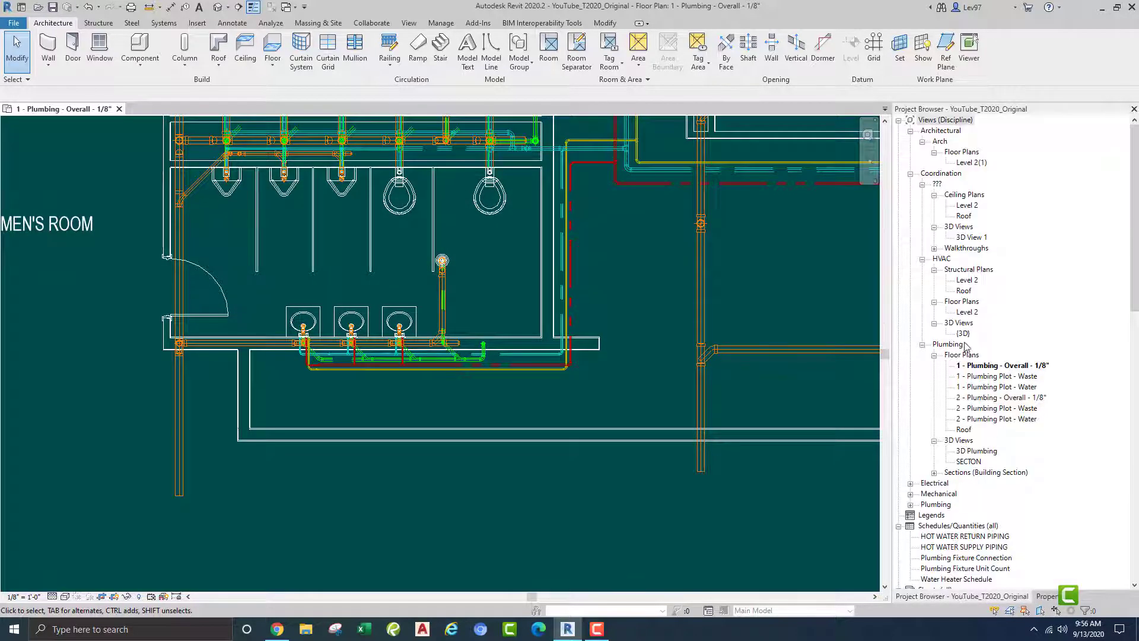
pyautogui.doubleClick(985, 397)
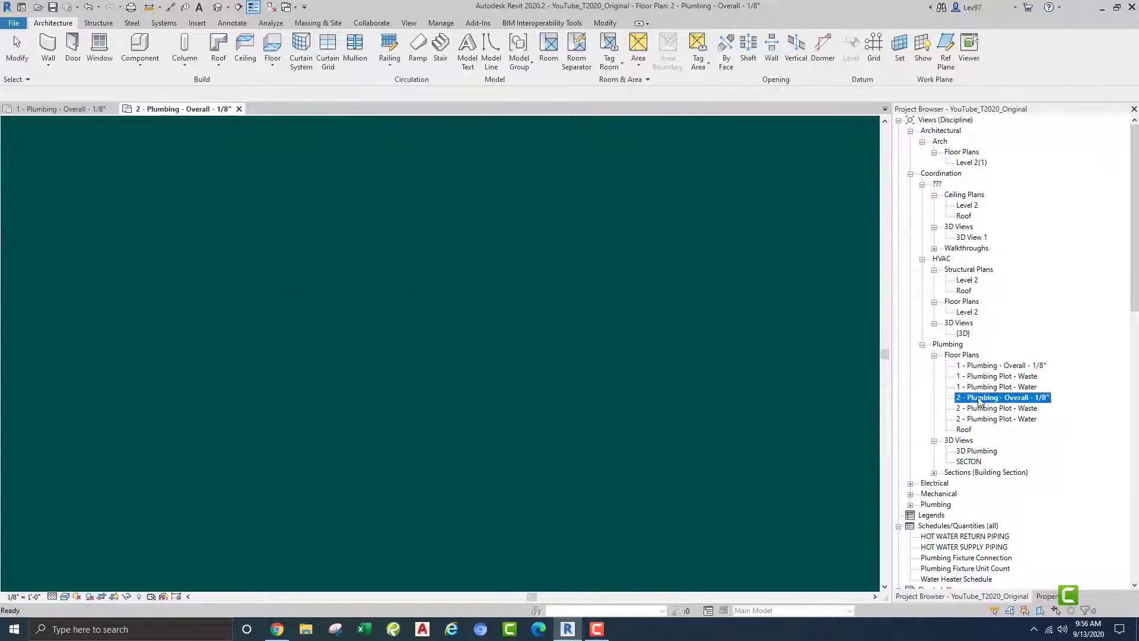
pyautogui.click(65, 597)
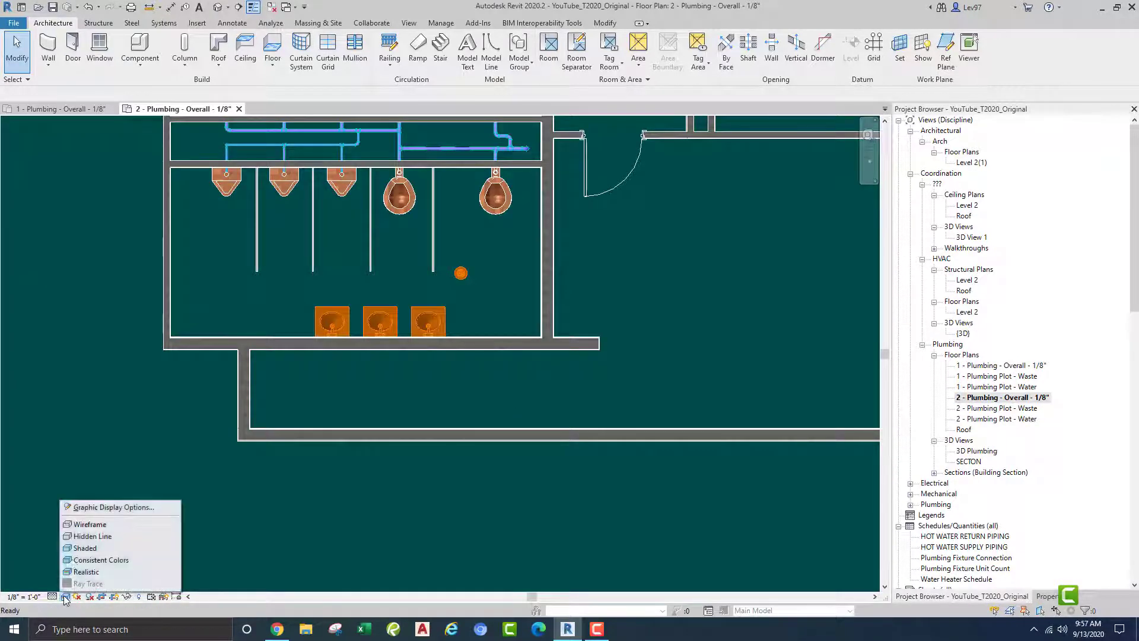
pyautogui.click(80, 524)
pyautogui.moveTo(327, 338); pyautogui.dragTo(350, 407, button='middle')
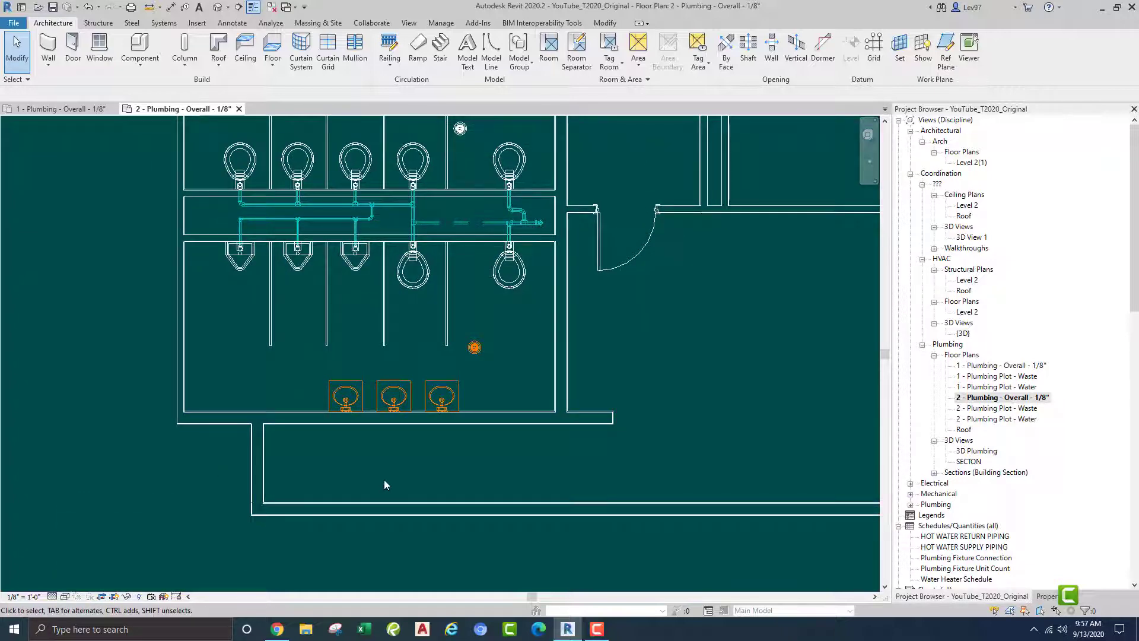
# Turn on the visibility of the Plumbing - Sanitary Waste and Plumbing - Sanitary Vent filters in the second-floor plan.
pyautogui.press('v')
pyautogui.press('g')
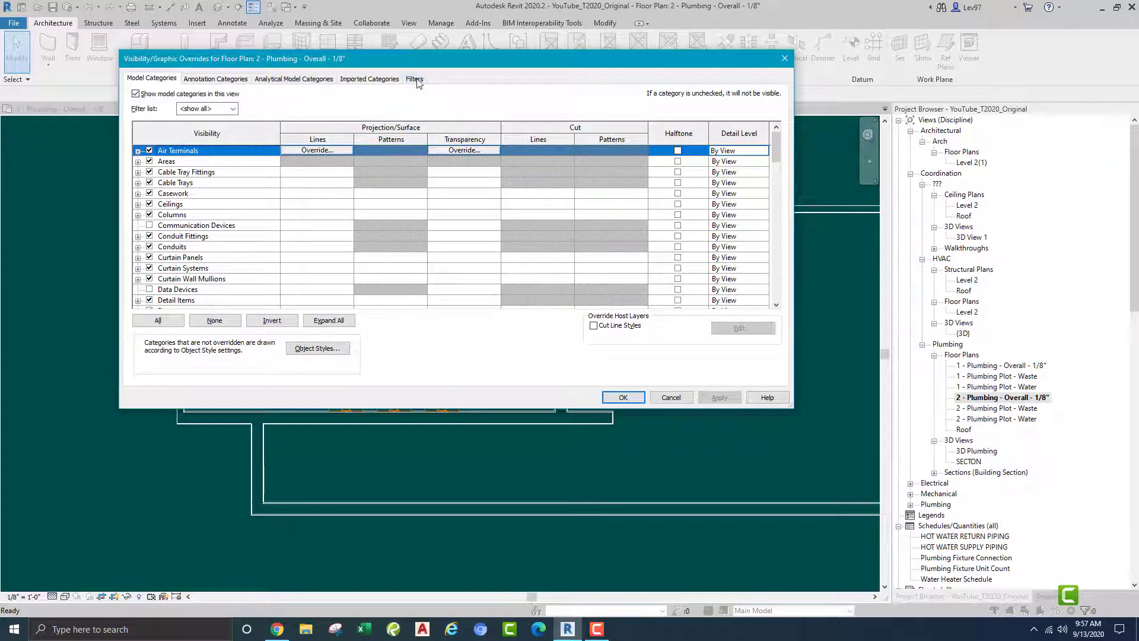
pyautogui.click(415, 80)
pyautogui.click(310, 132)
pyautogui.click(310, 142)
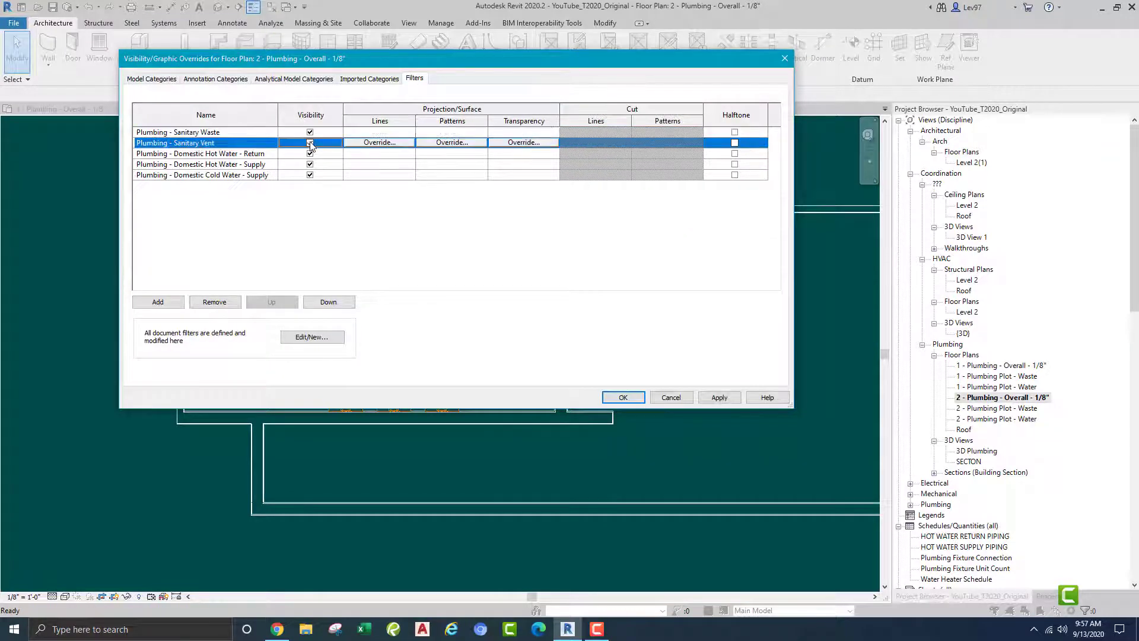
pyautogui.click(624, 398)
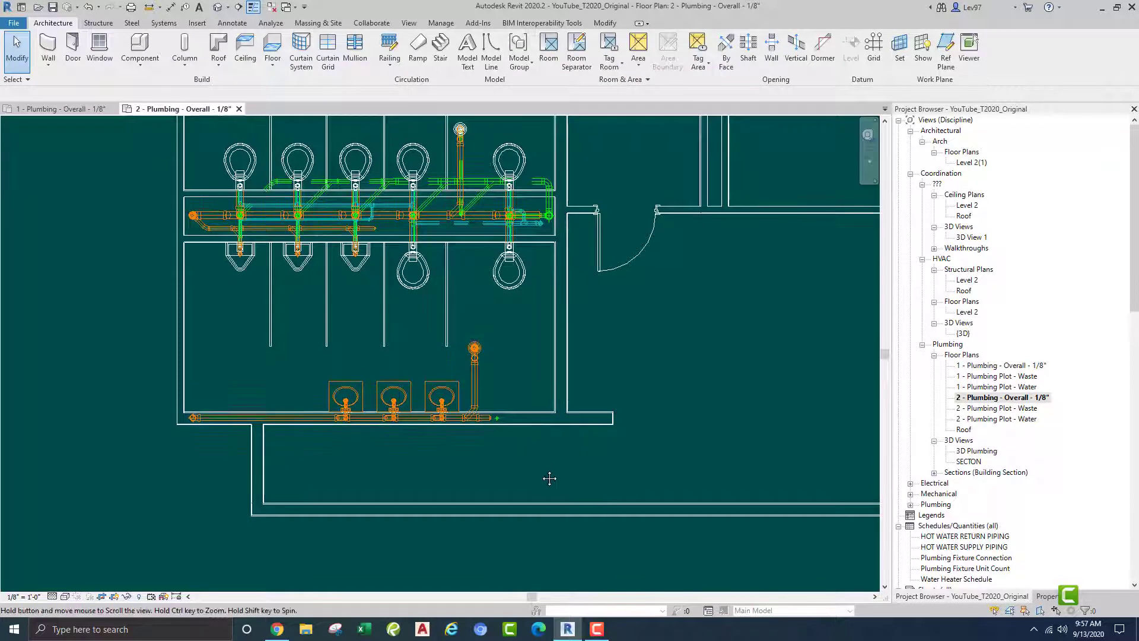
# Examine the waste, vent and water piping at the lavatories, water closets and urinals of the second-floor restrooms.
pyautogui.moveTo(550, 478)
pyautogui.mouseDown(button='middle')
pyautogui.moveTo(543, 407)
pyautogui.moveTo(547, 470)
pyautogui.mouseUp(button='middle')
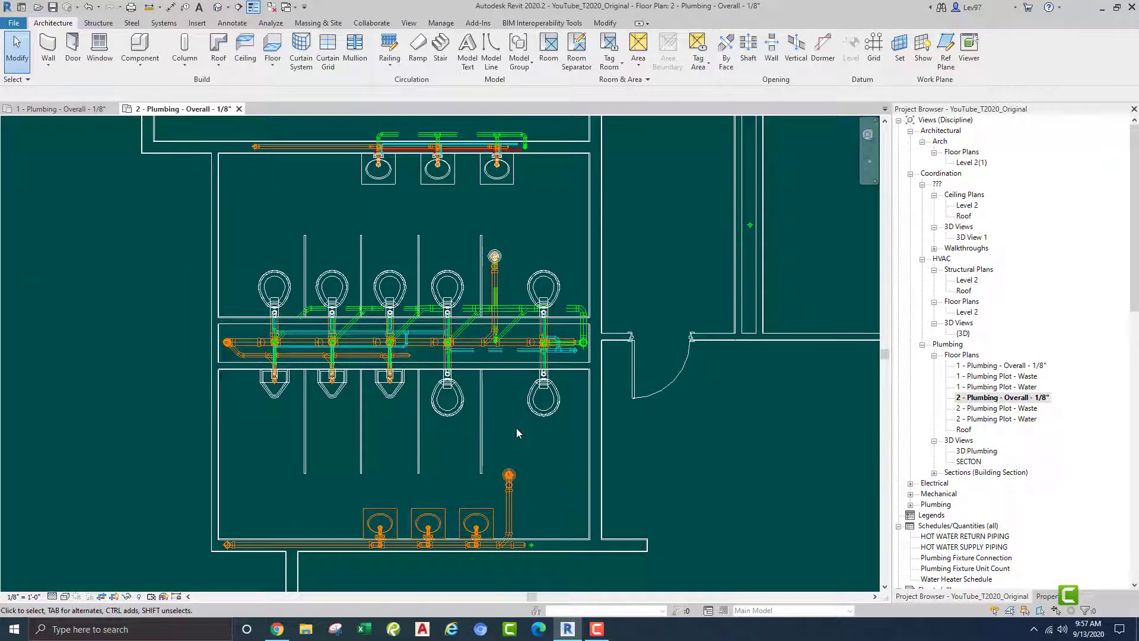
pyautogui.moveTo(517, 428); pyautogui.dragTo(530, 537, button='middle')
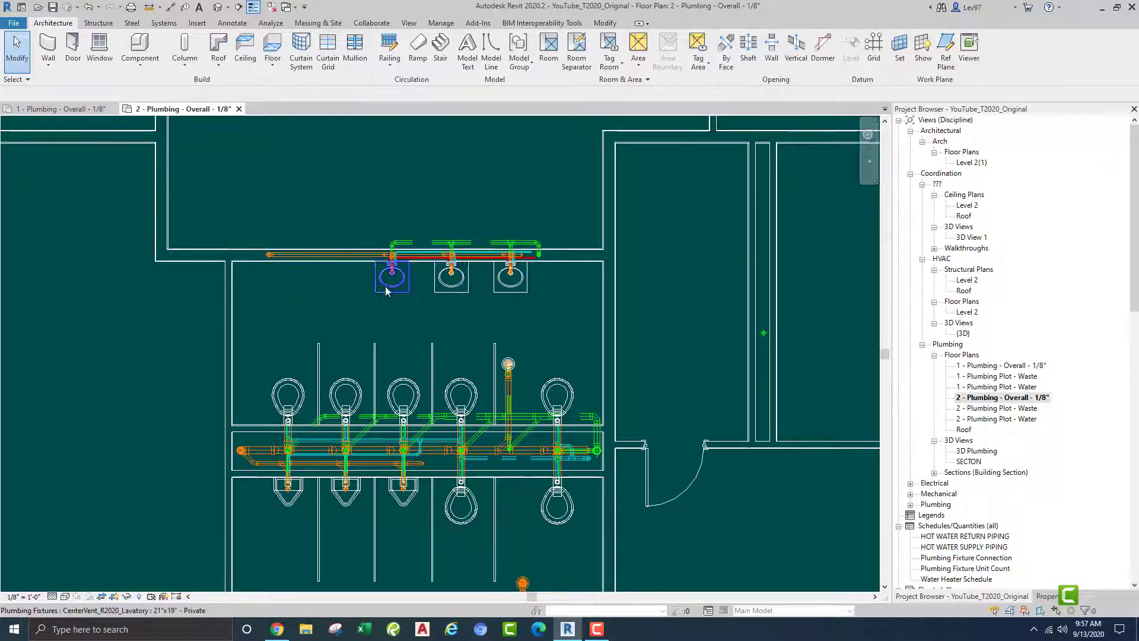
pyautogui.scroll(2, 543, 260)
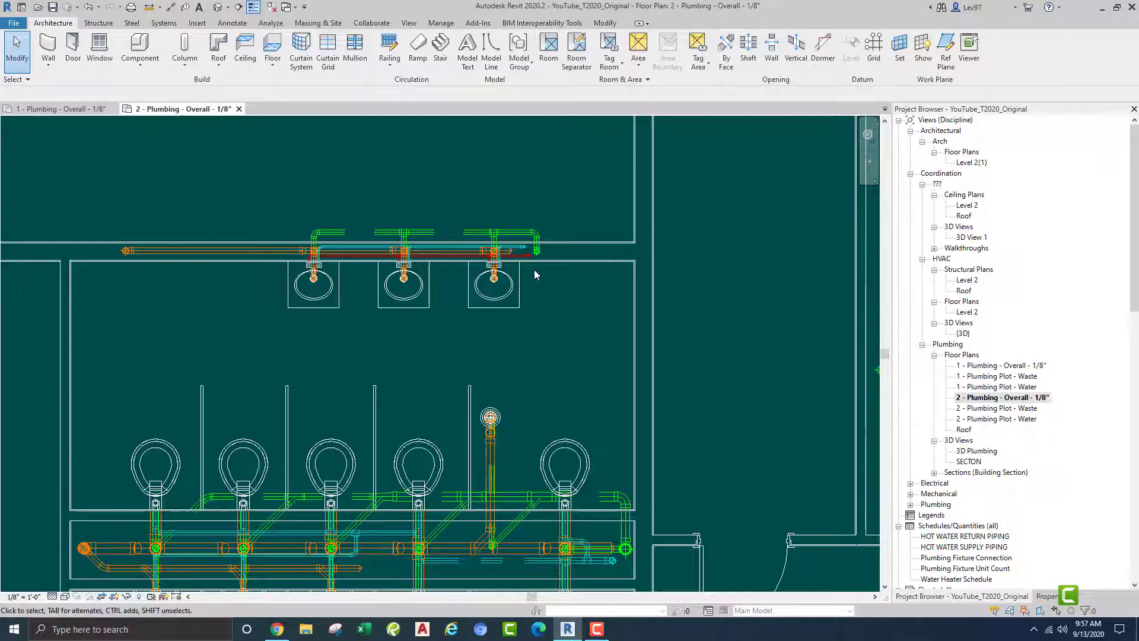
pyautogui.scroll(1, 515, 251)
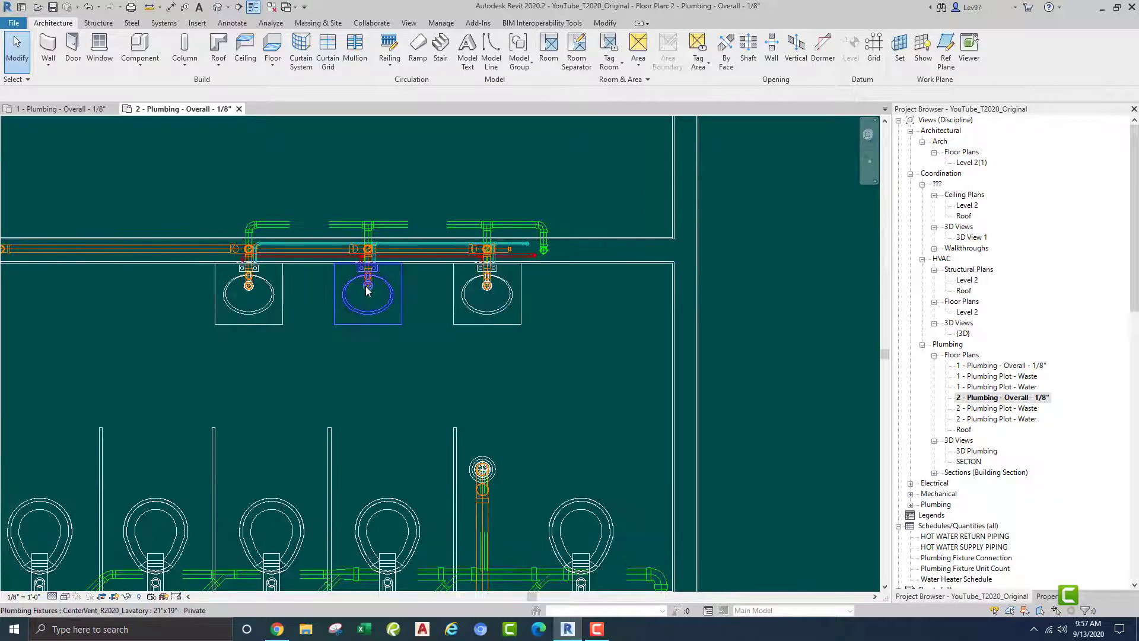
pyautogui.moveTo(468, 351); pyautogui.dragTo(478, 160, button='middle')
pyautogui.scroll(-1, 459, 363)
pyautogui.moveTo(514, 415); pyautogui.dragTo(574, 328, button='middle')
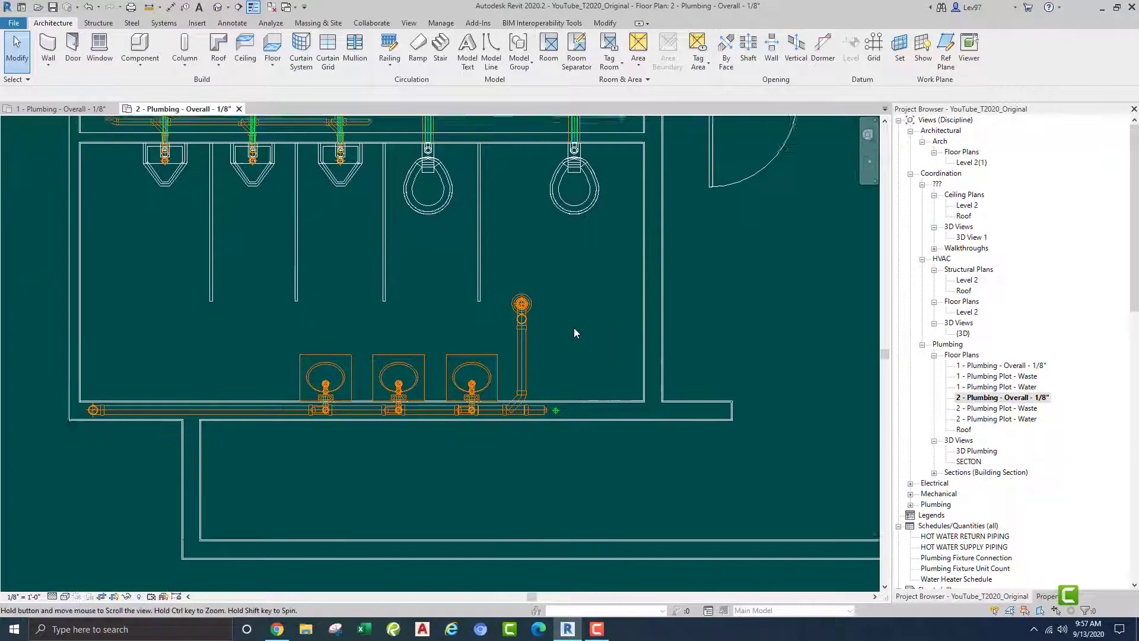
pyautogui.moveTo(473, 333); pyautogui.dragTo(408, 331, button='middle')
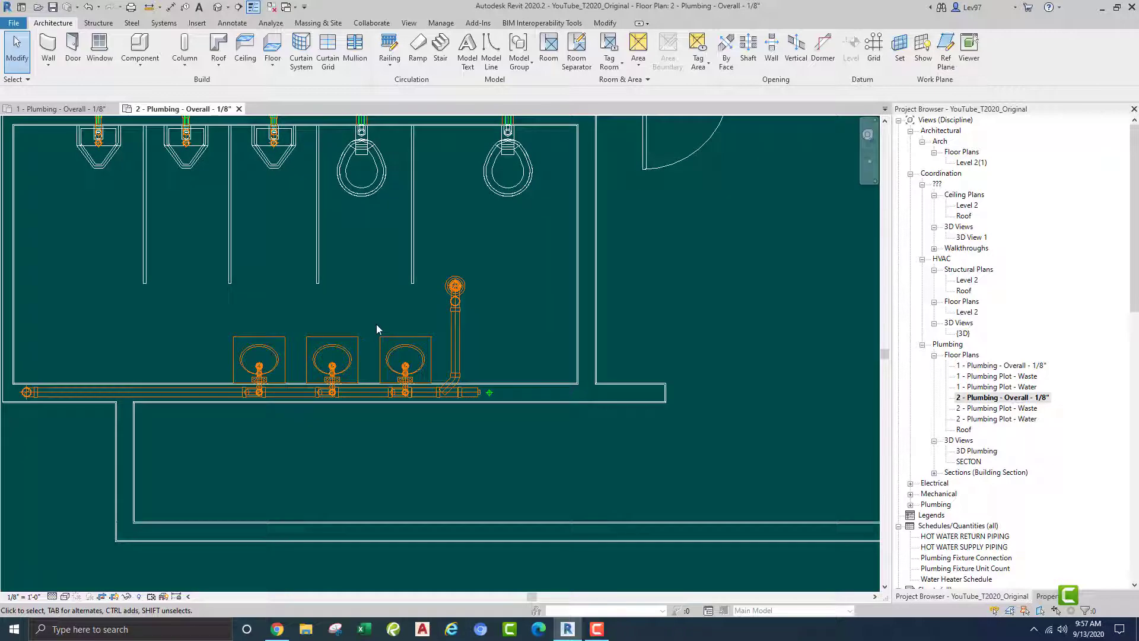
pyautogui.moveTo(379, 315); pyautogui.dragTo(455, 327, button='middle')
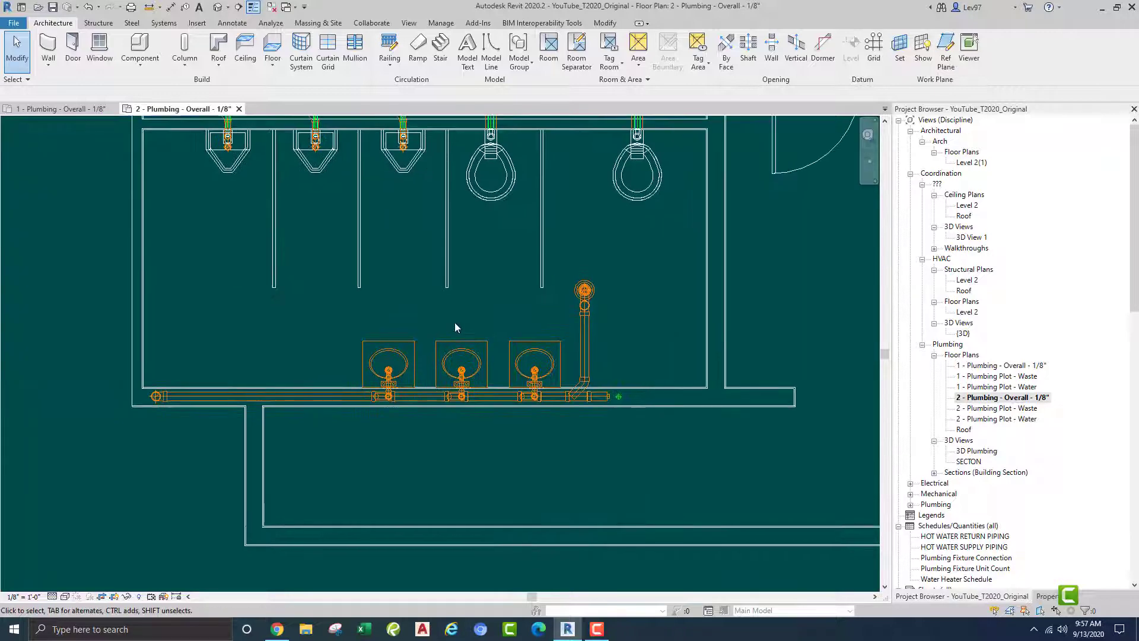
pyautogui.scroll(-3, 424, 359)
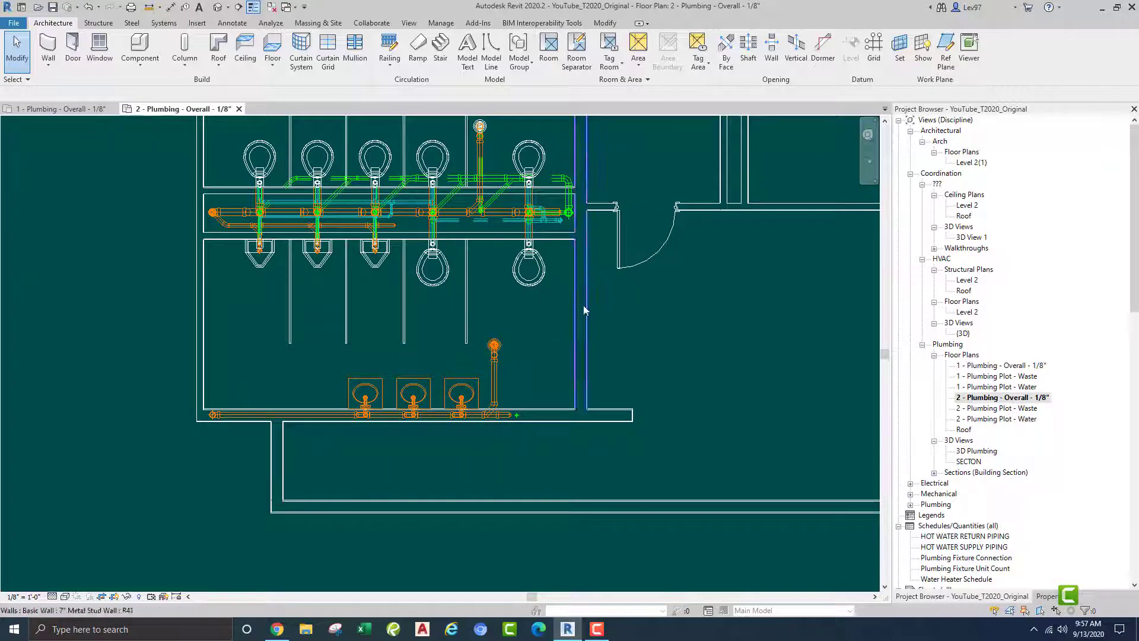
# Place a door similar to the 36" x 84" interior single door in the lower restroom's west wall.
pyautogui.moveTo(576, 345); pyautogui.dragTo(568, 405, button='middle')
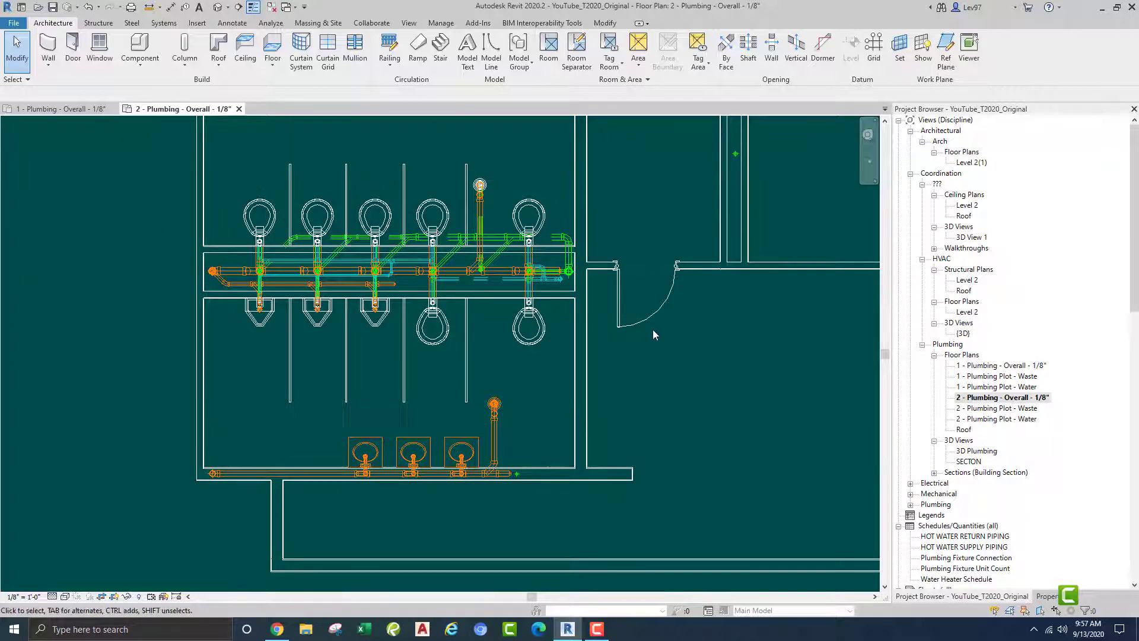
pyautogui.rightClick(645, 324)
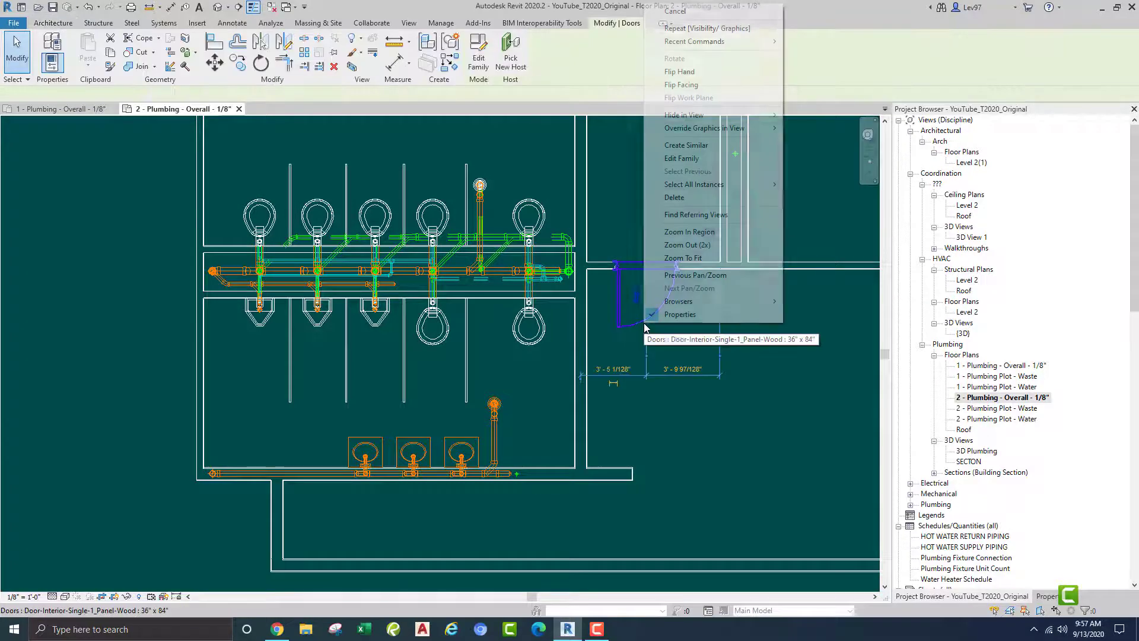
pyautogui.click(688, 147)
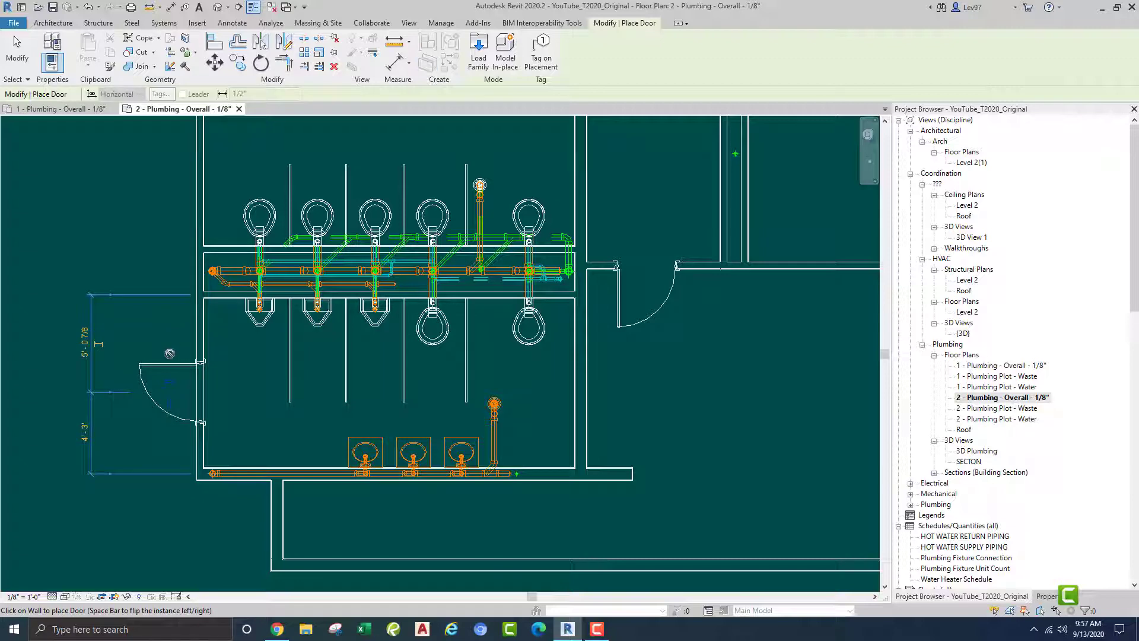
pyautogui.press('Escape')
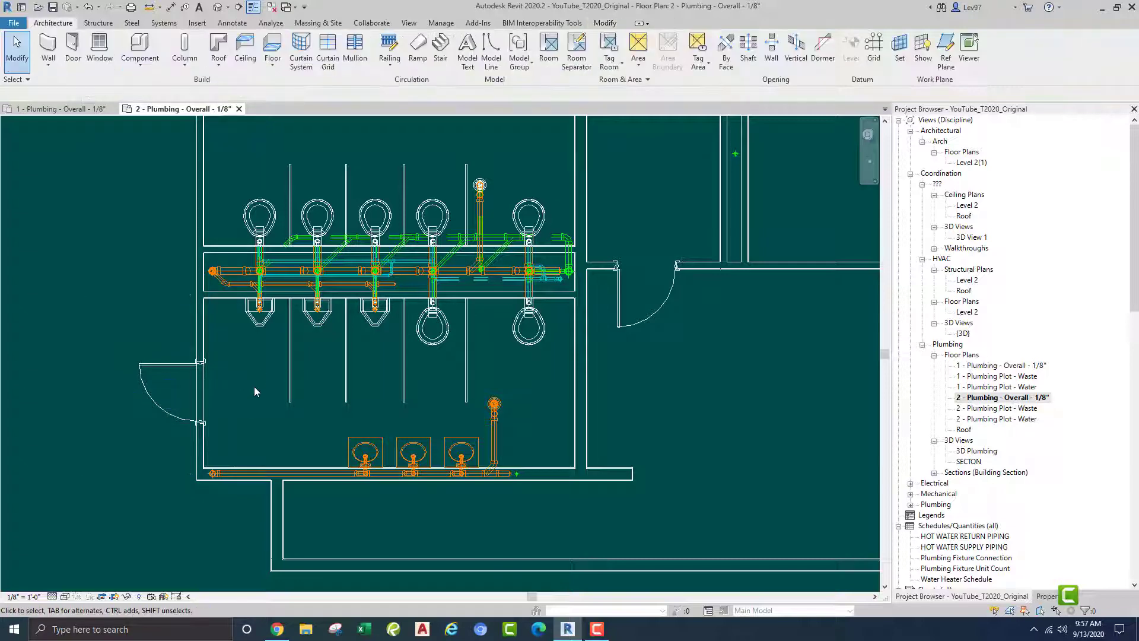
# Delete the door from the lower restroom's west wall.
pyautogui.moveTo(227, 381); pyautogui.dragTo(398, 341, button='middle')
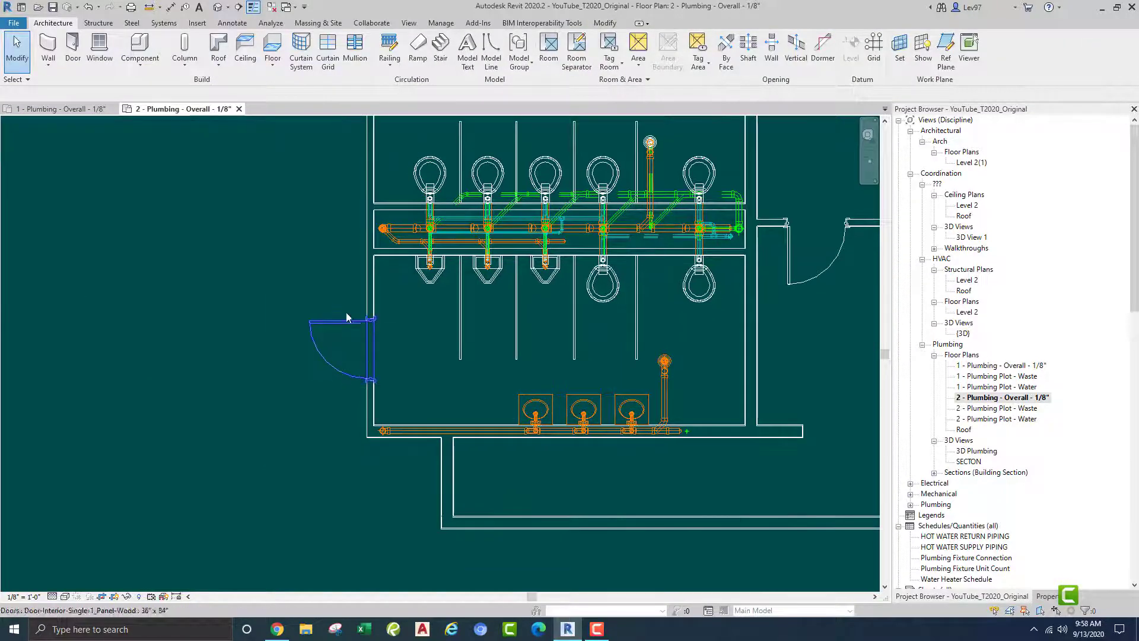
pyautogui.click(335, 323)
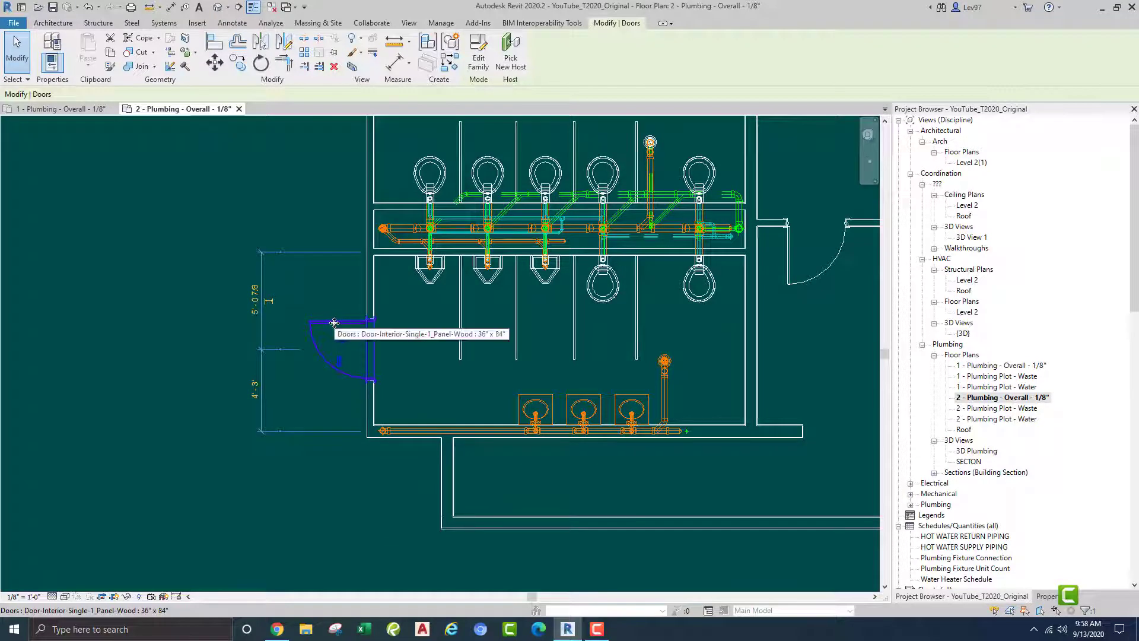
pyautogui.press('Delete')
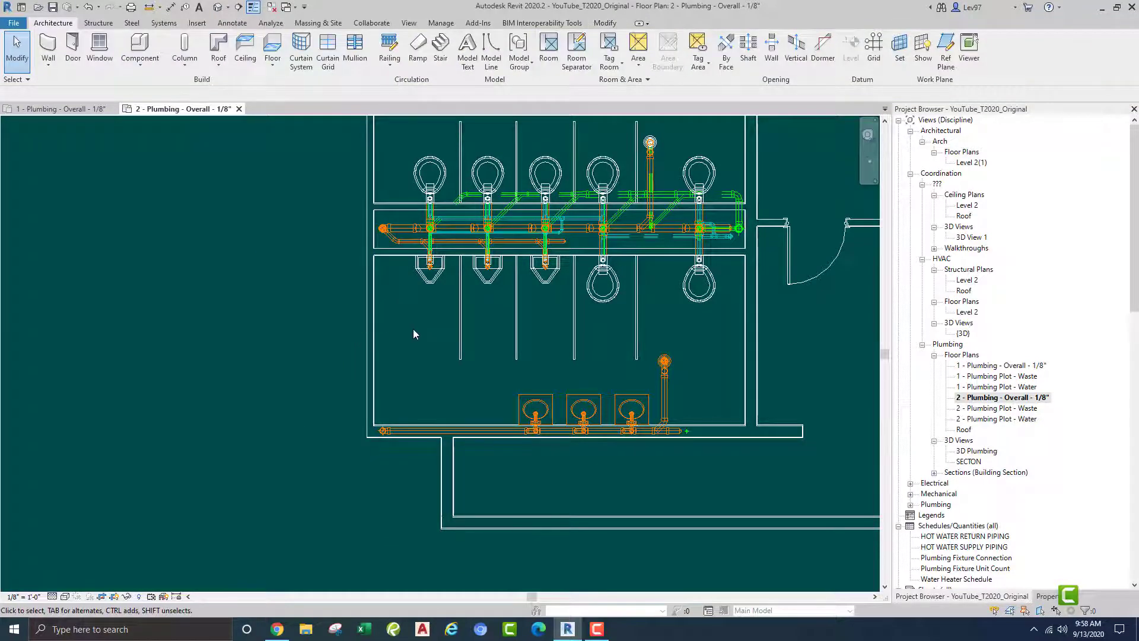
pyautogui.moveTo(632, 377); pyautogui.dragTo(498, 353, button='middle')
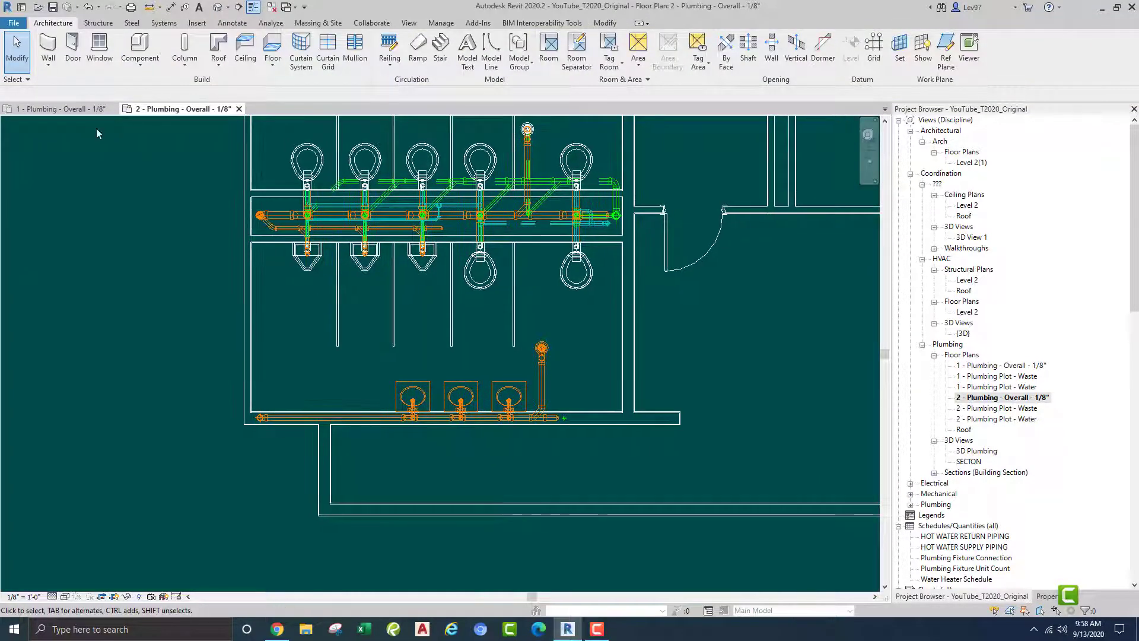
# Return to the floor plan 1 - Plumbing - Overall - 1/8" and examine the piping behind the men's room lavatories and floor drain.
pyautogui.click(88, 109)
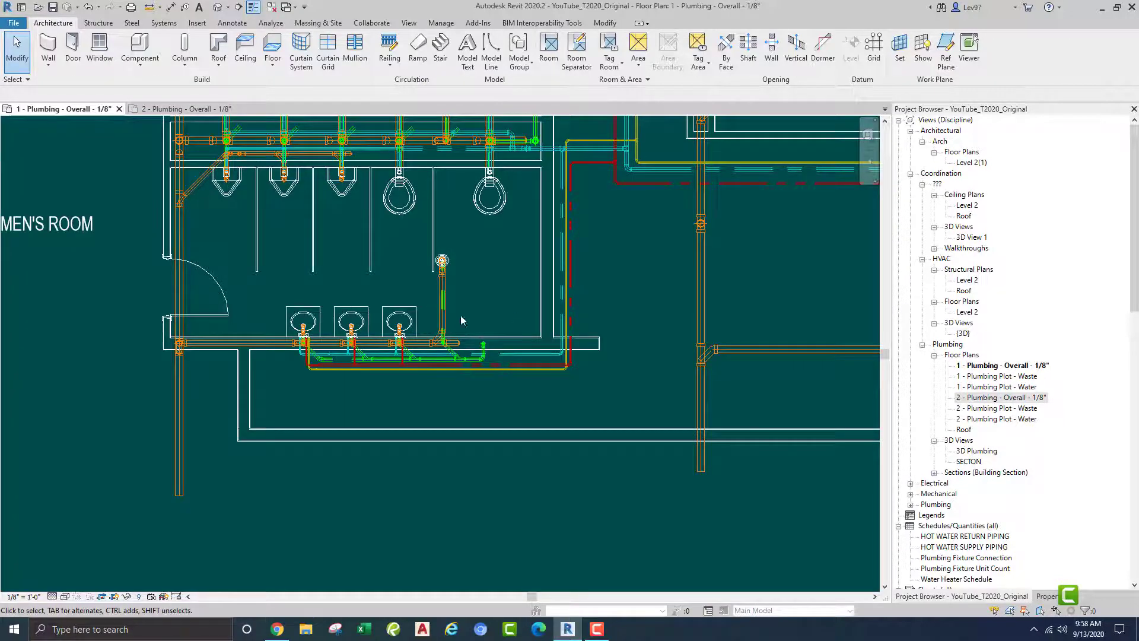
pyautogui.scroll(5, 472, 335)
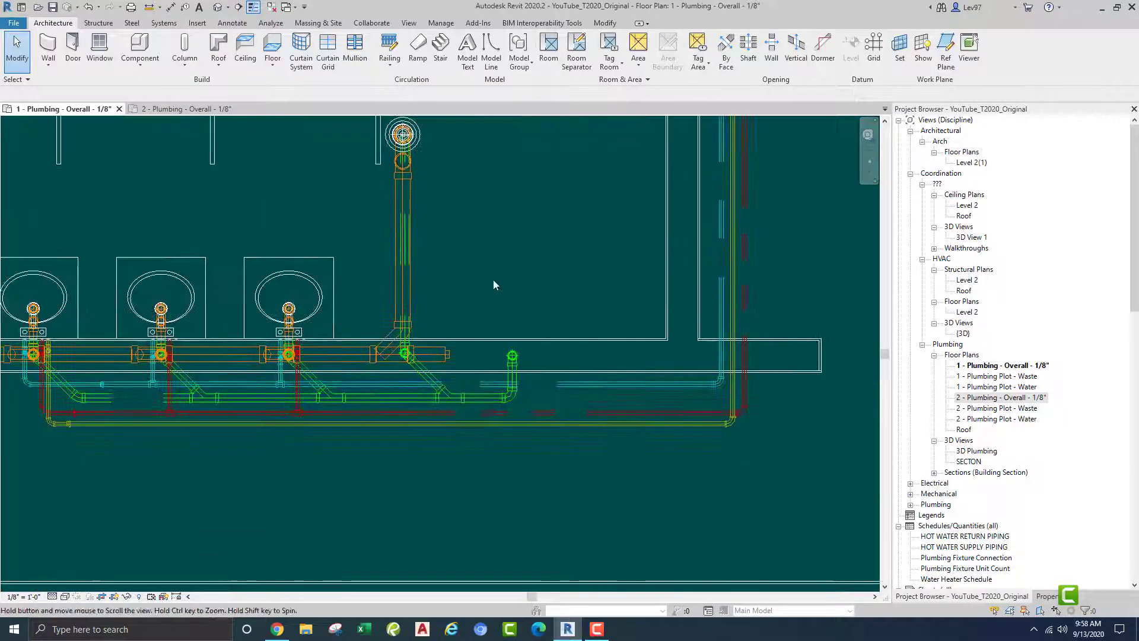
pyautogui.moveTo(488, 303); pyautogui.dragTo(498, 317, button='middle')
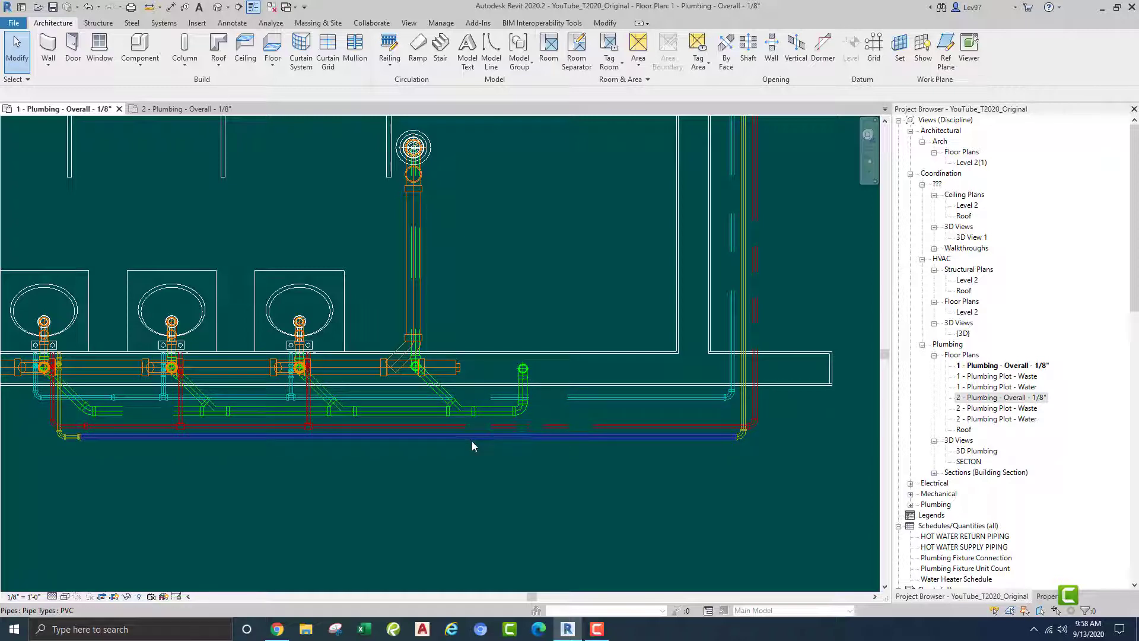
pyautogui.moveTo(496, 311); pyautogui.dragTo(489, 309, button='middle')
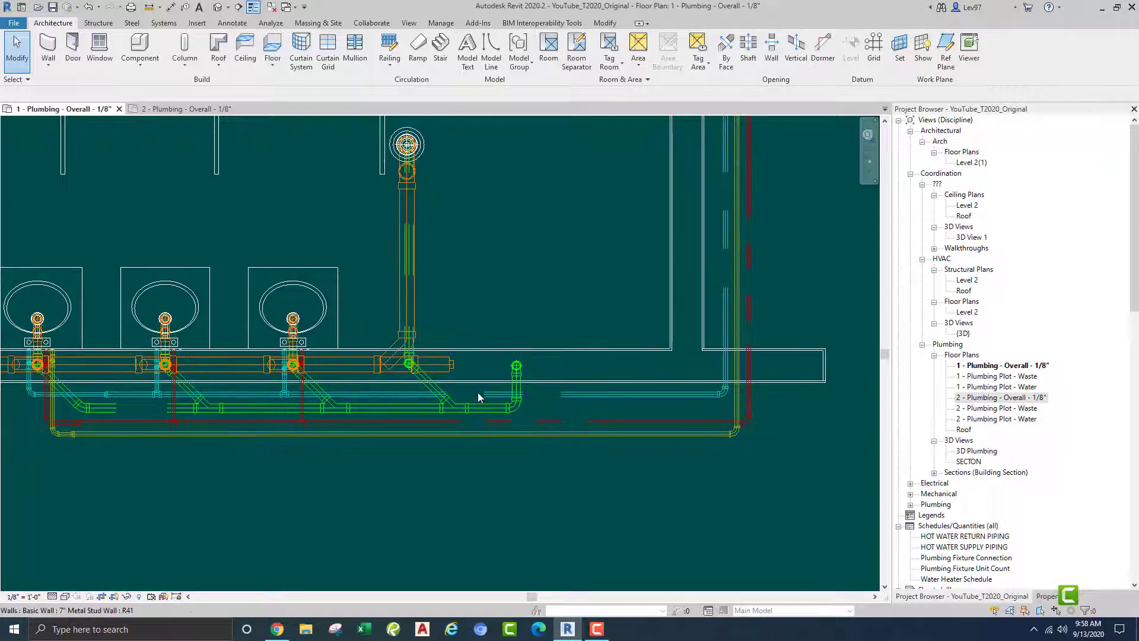
# Set the junction fitting in the PVC pipe type's routing preferences to R2020_NoTicks_Tee Reducing Vent - PVC - Sch 40 - DWV: Standard.
pyautogui.click(569, 398)
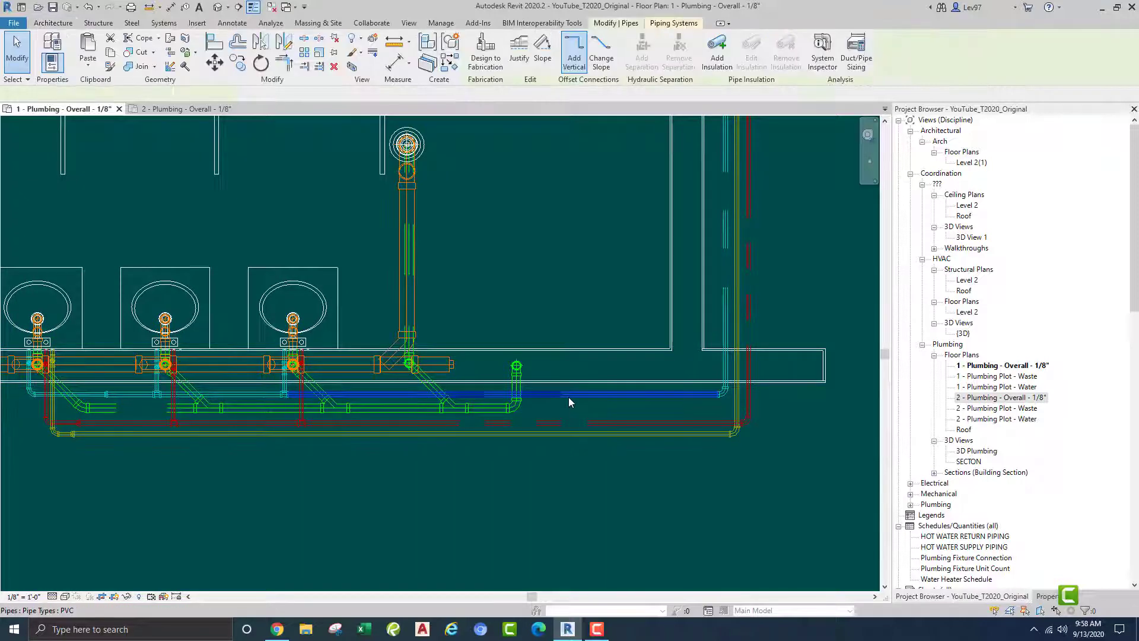
pyautogui.click(1047, 597)
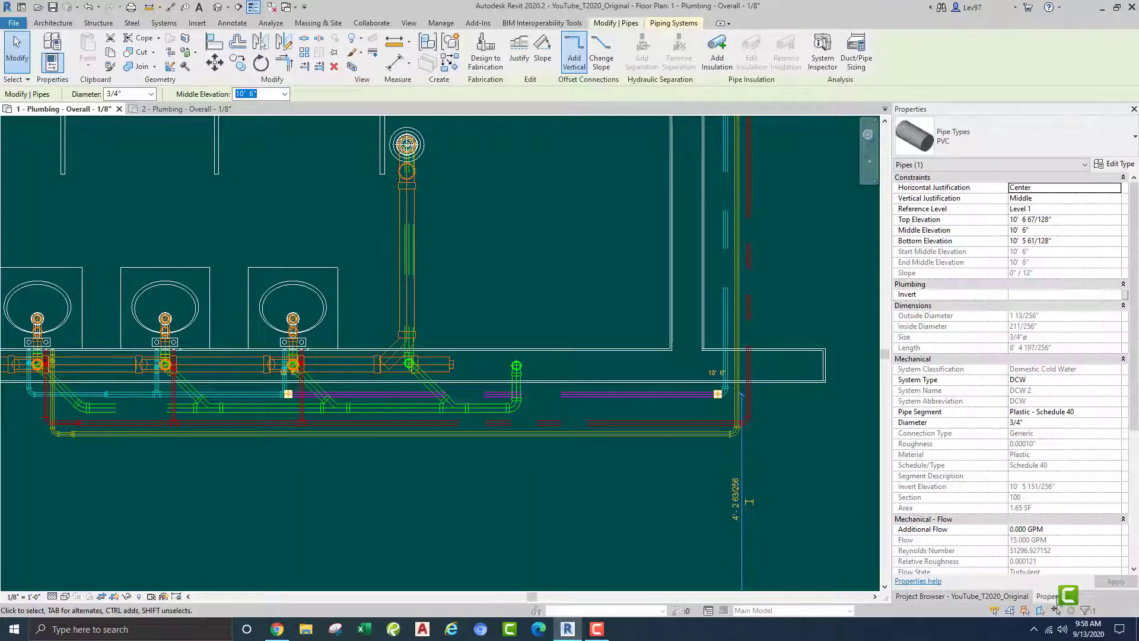
pyautogui.click(1115, 165)
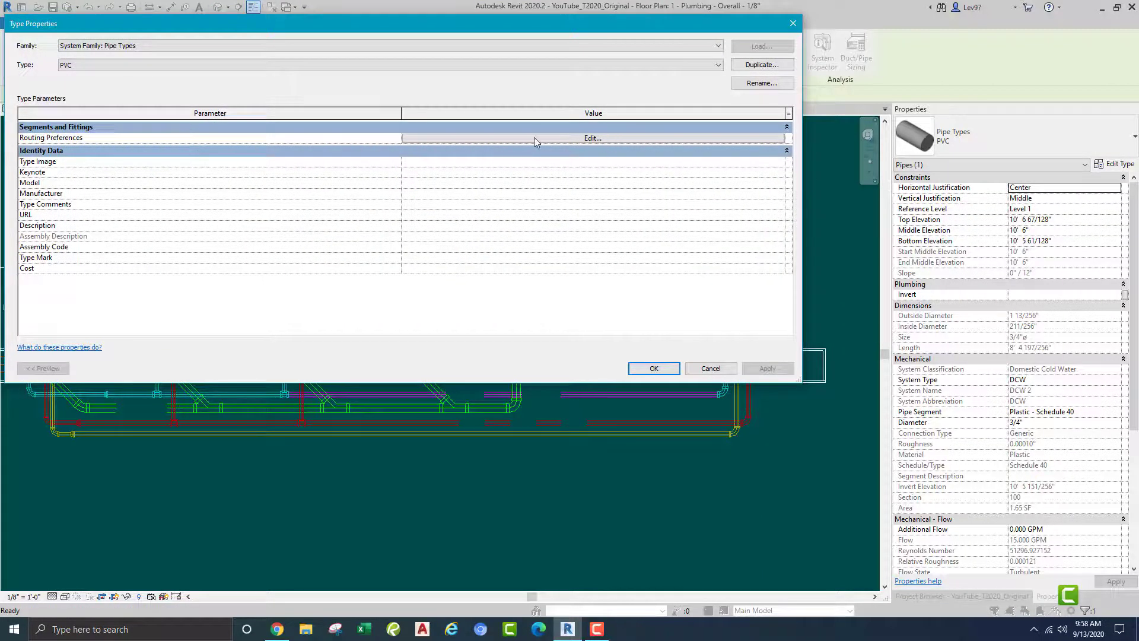
pyautogui.click(535, 140)
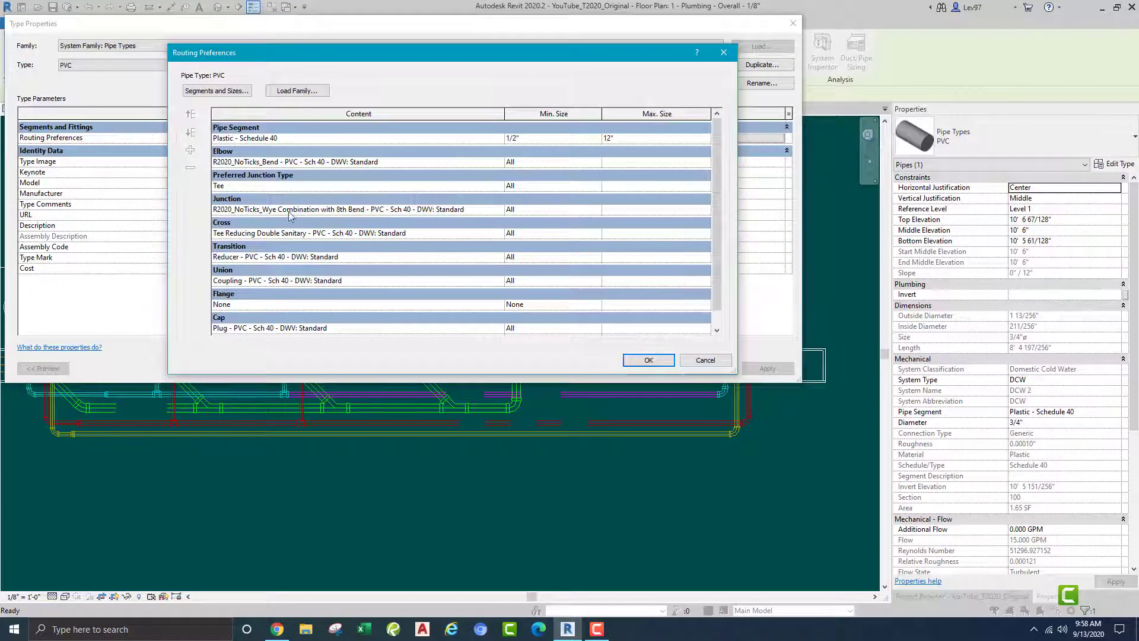
pyautogui.click(487, 213)
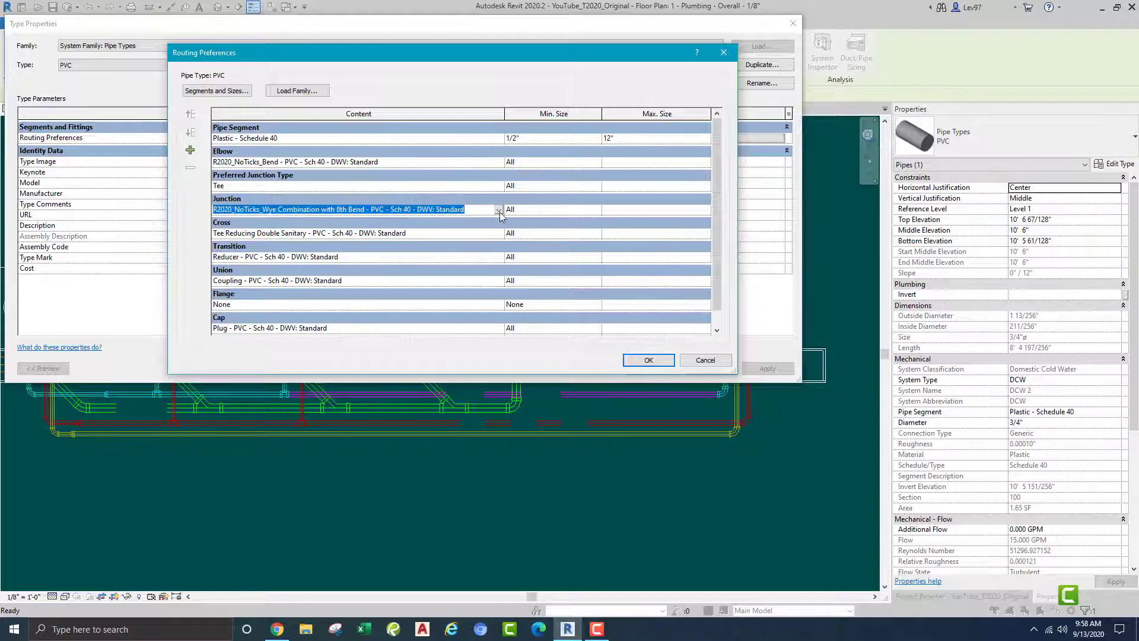
pyautogui.click(499, 210)
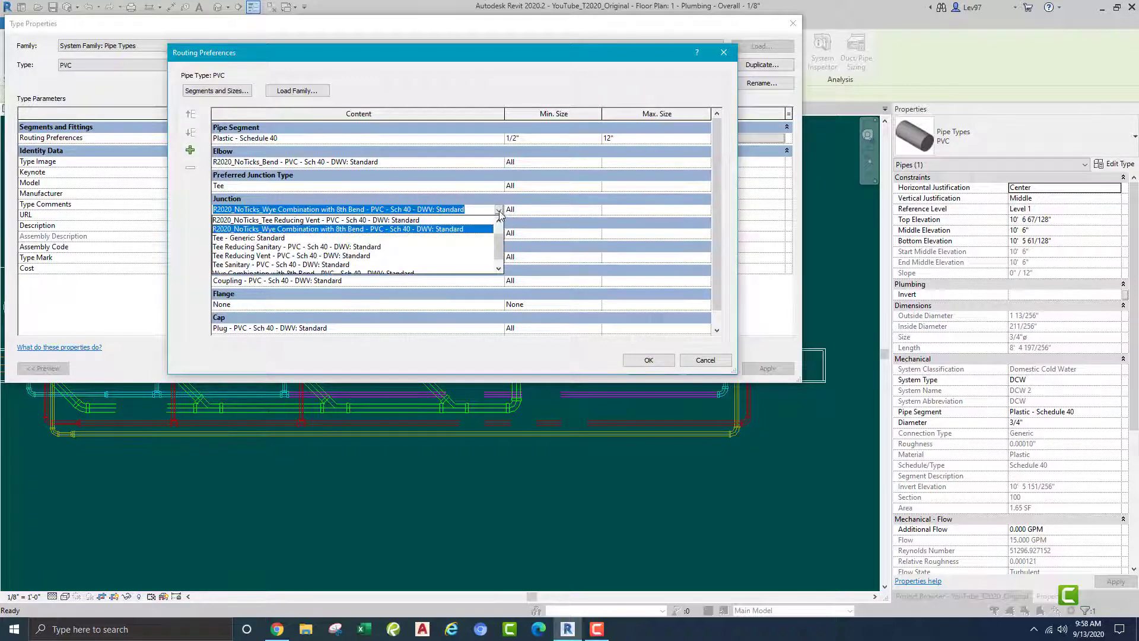
pyautogui.click(304, 220)
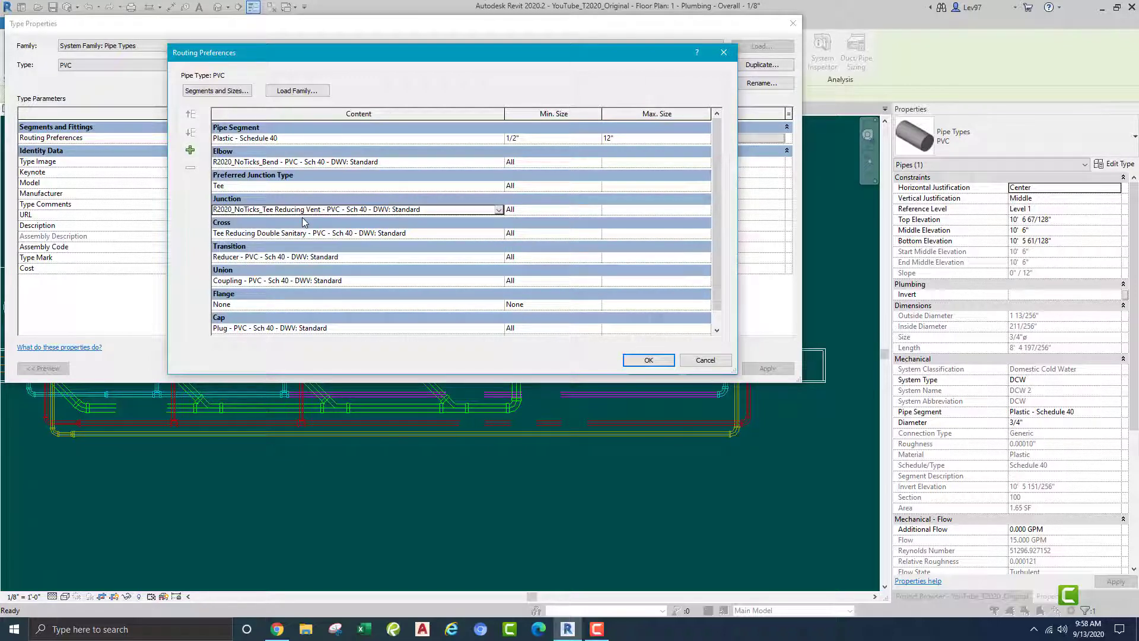
pyautogui.click(649, 360)
pyautogui.click(652, 369)
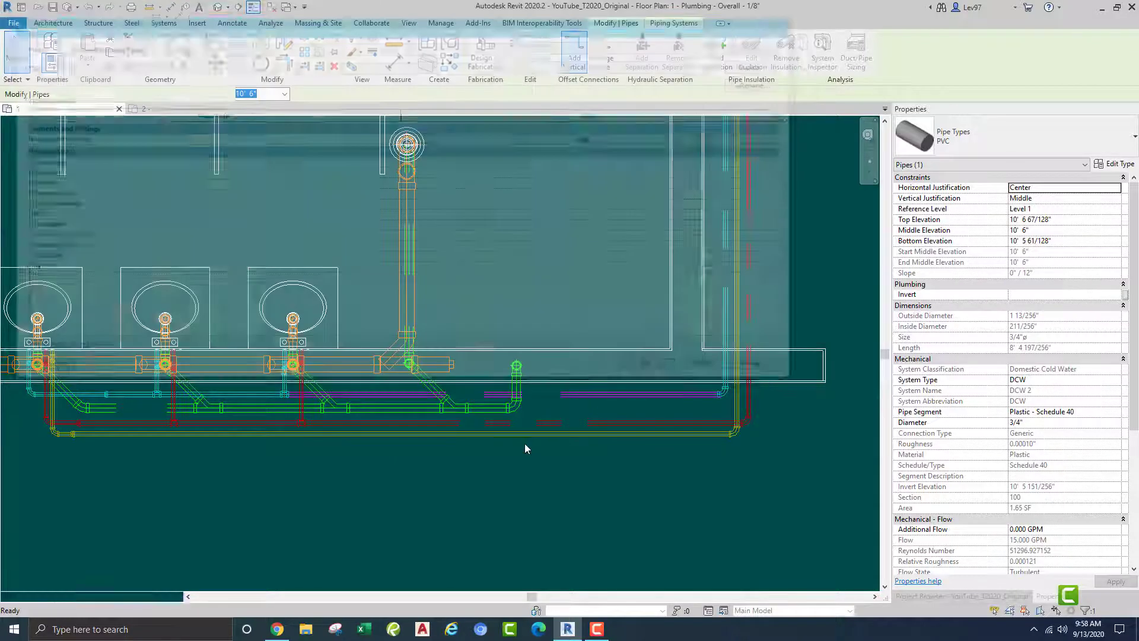
pyautogui.click(506, 451)
# Branch a similar 3/4" pipe off the domestic cold water line at 10' 6", running north into the wall between the waste pipe's end and the vent riser.
pyautogui.scroll(3, 503, 451)
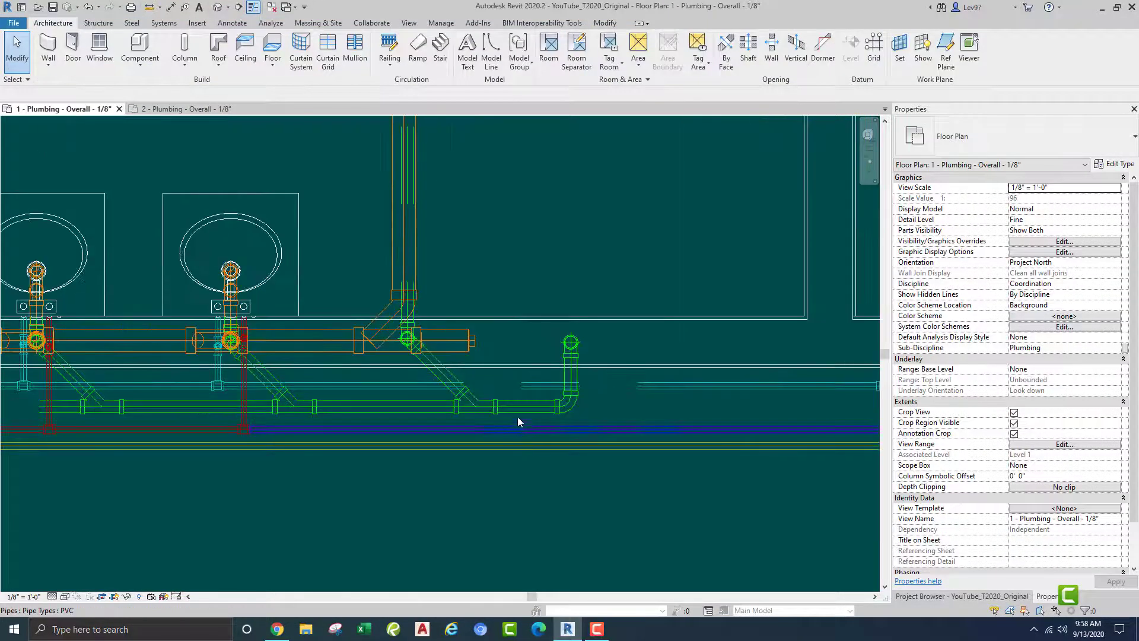
pyautogui.moveTo(512, 394); pyautogui.dragTo(501, 432, button='middle')
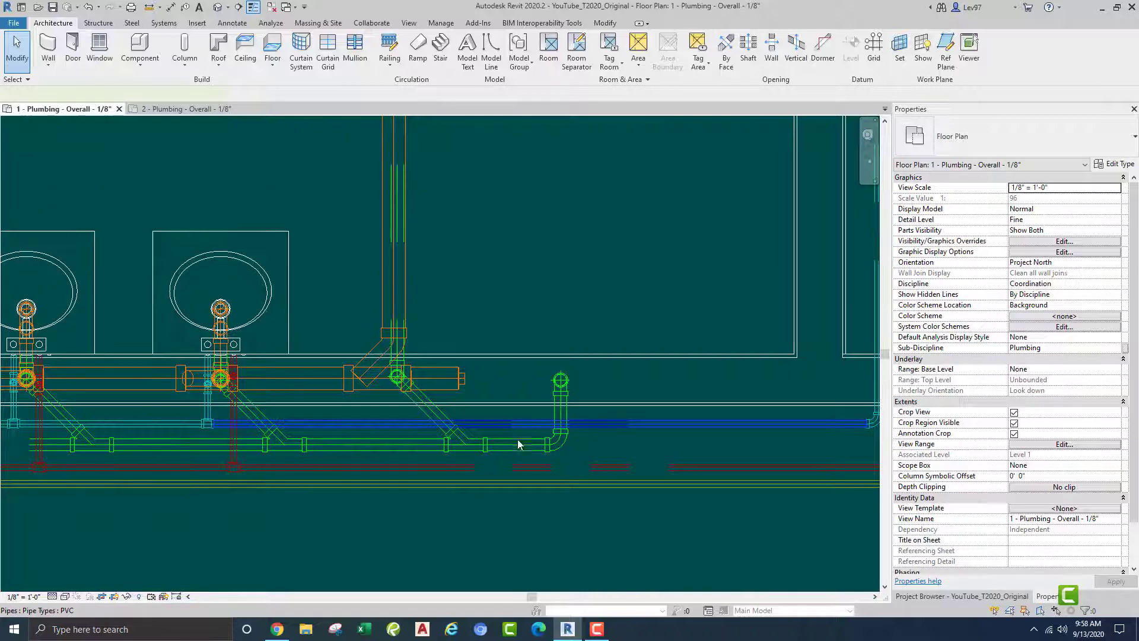
pyautogui.click(503, 424)
pyautogui.rightClick(503, 423)
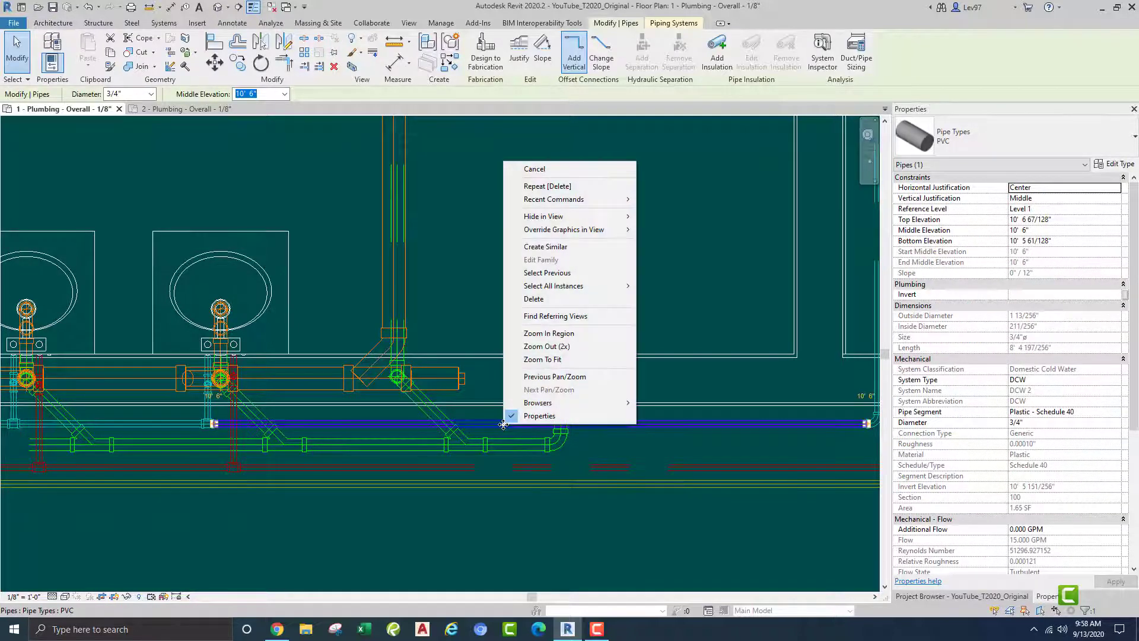
pyautogui.click(540, 253)
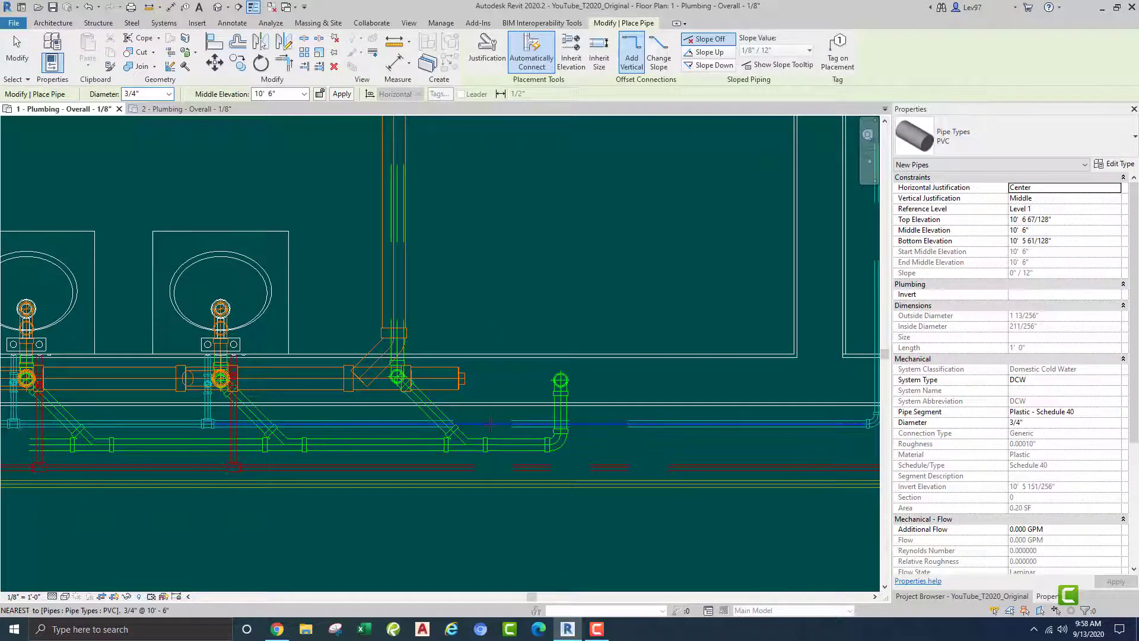
pyautogui.click(490, 424)
pyautogui.scroll(2, 491, 393)
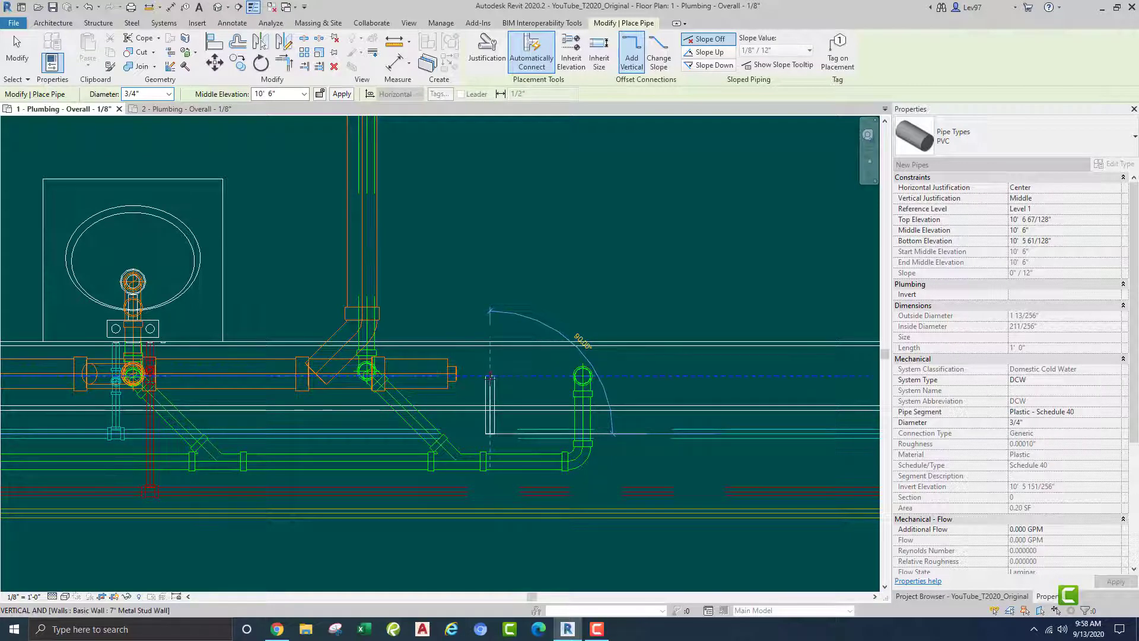
pyautogui.scroll(2, 490, 375)
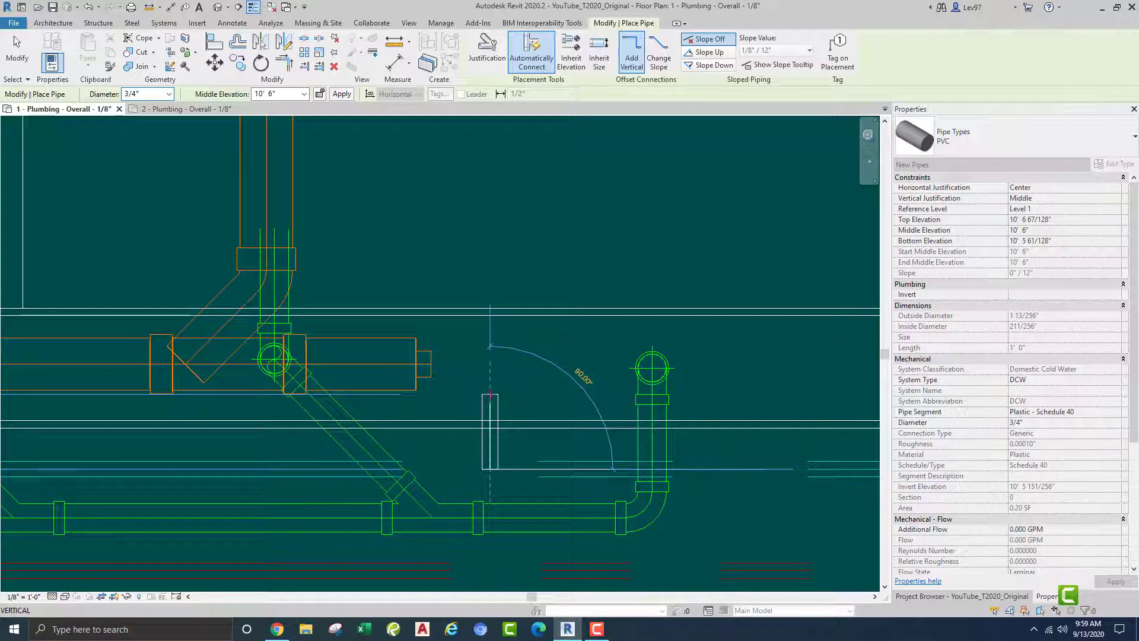
pyautogui.click(490, 393)
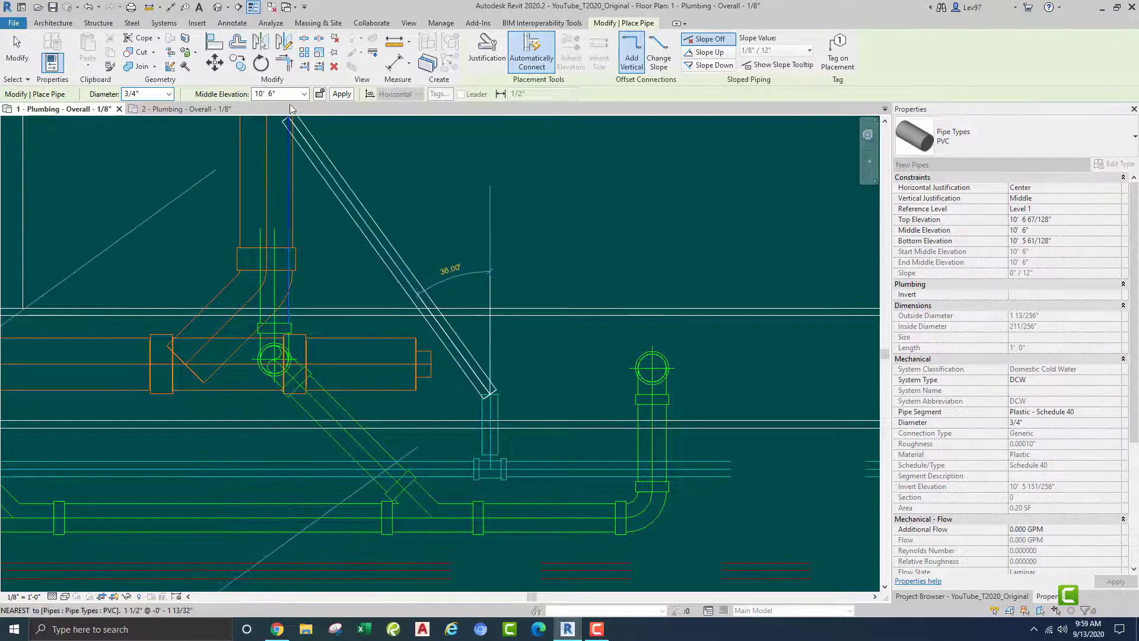
# Turn the cold water branch up inside the wall as a riser to a middle elevation of 20' 0".
pyautogui.write('2')
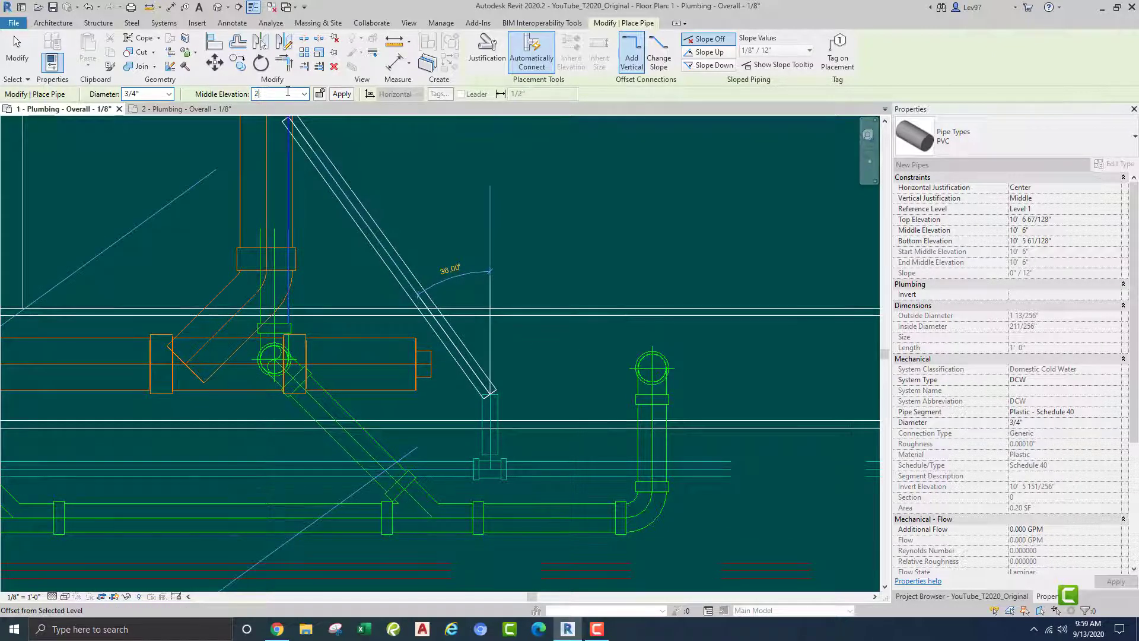
pyautogui.write('0')
pyautogui.press('Return')
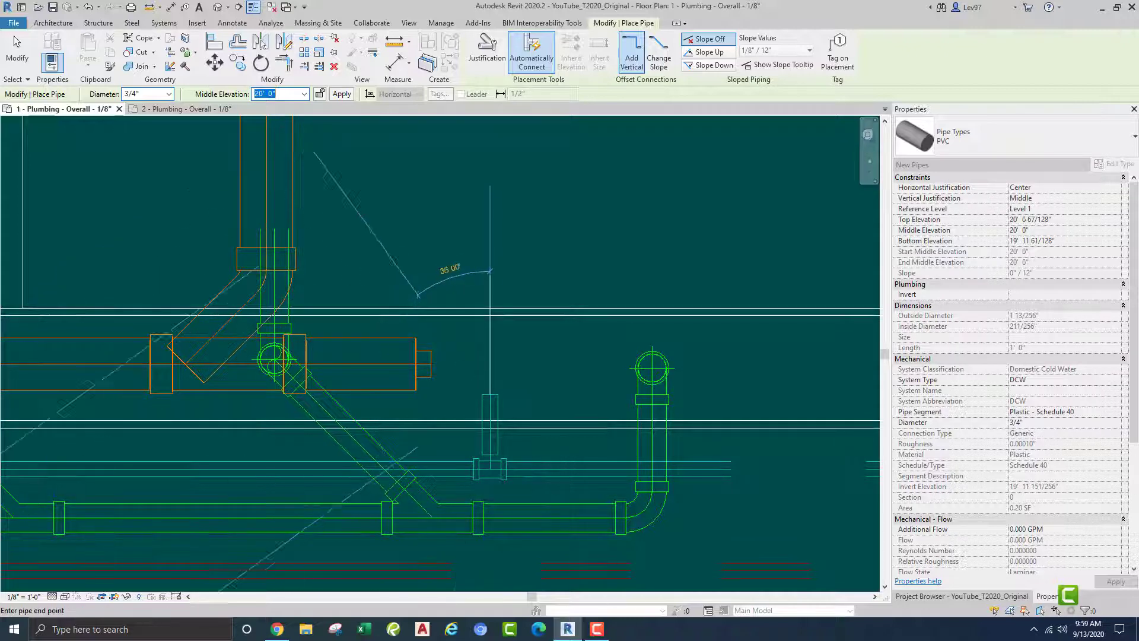
pyautogui.click(343, 94)
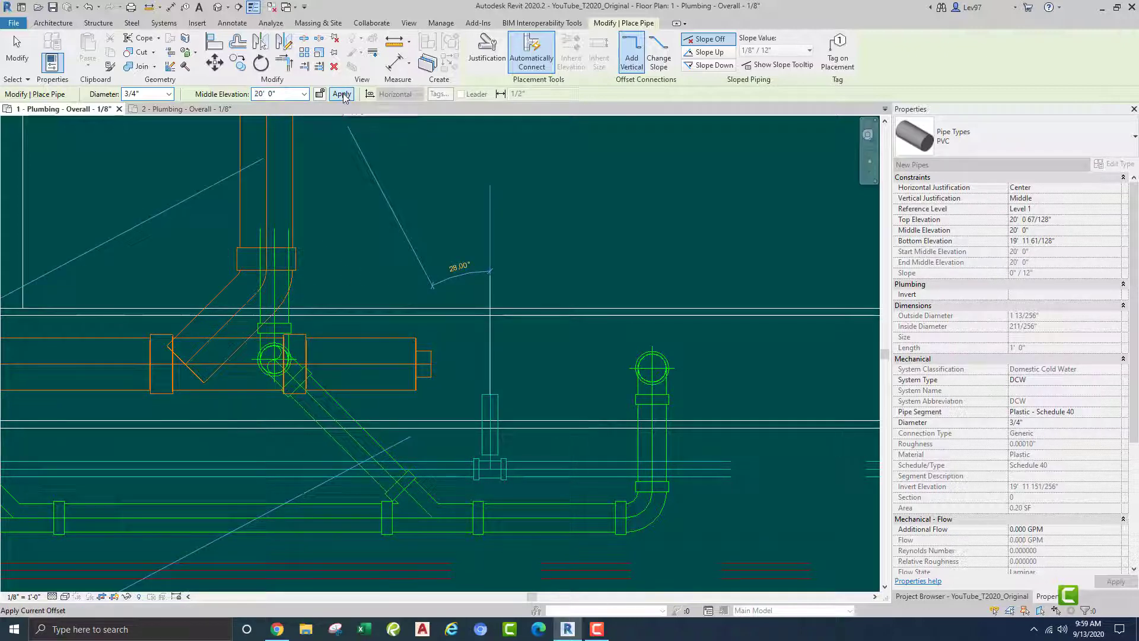
pyautogui.press('Escape')
pyautogui.press('Escape')
# Branch a similar 3/4" pipe off the domestic hot water line at 10' 8", running north into the wall just east of the cold water riser.
pyautogui.scroll(-2, 489, 323)
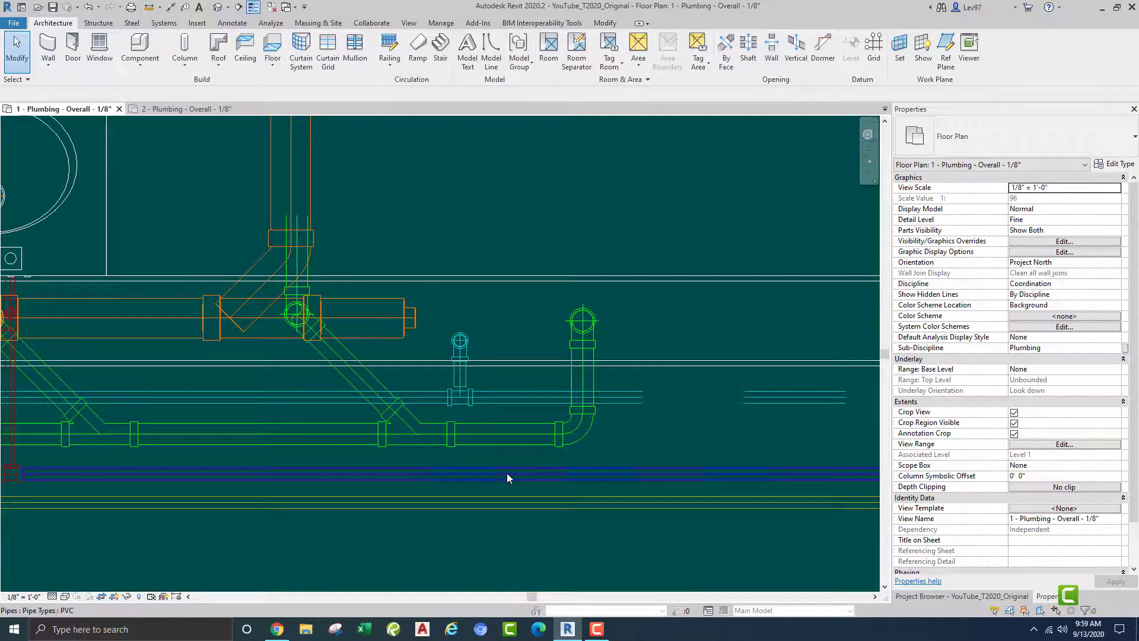
pyautogui.rightClick(507, 473)
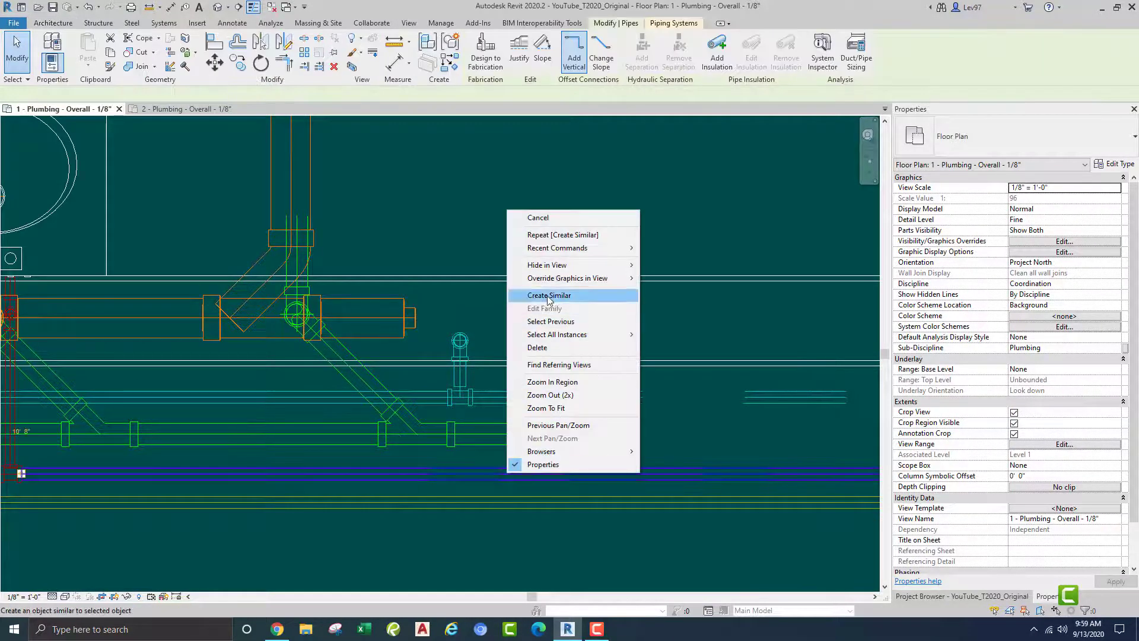
pyautogui.click(552, 294)
pyautogui.click(505, 473)
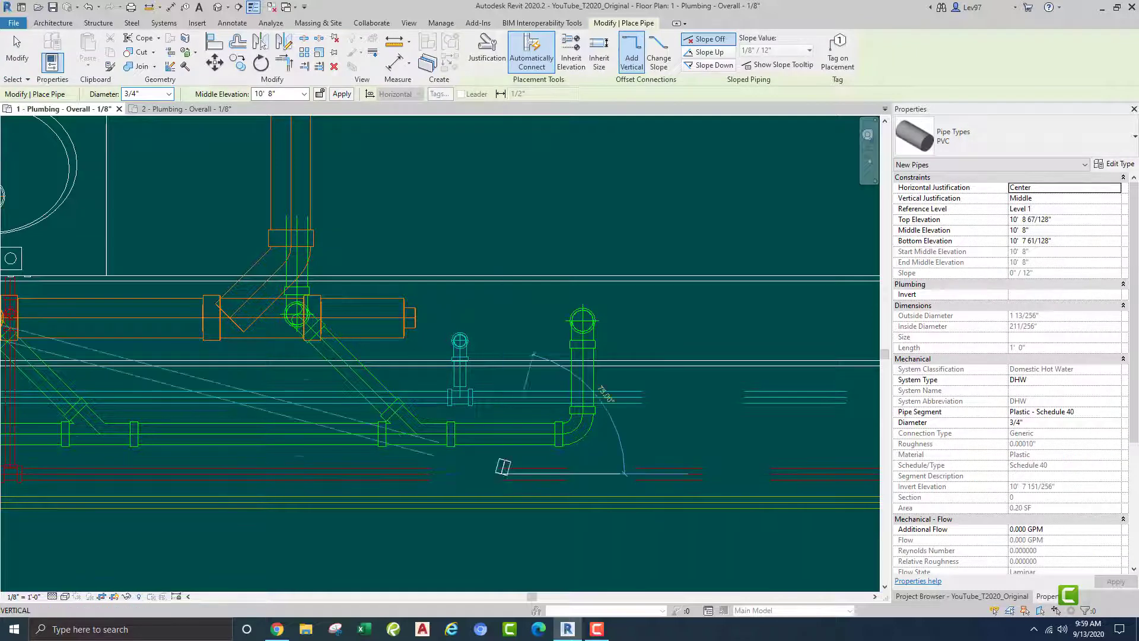
pyautogui.scroll(1, 505, 350)
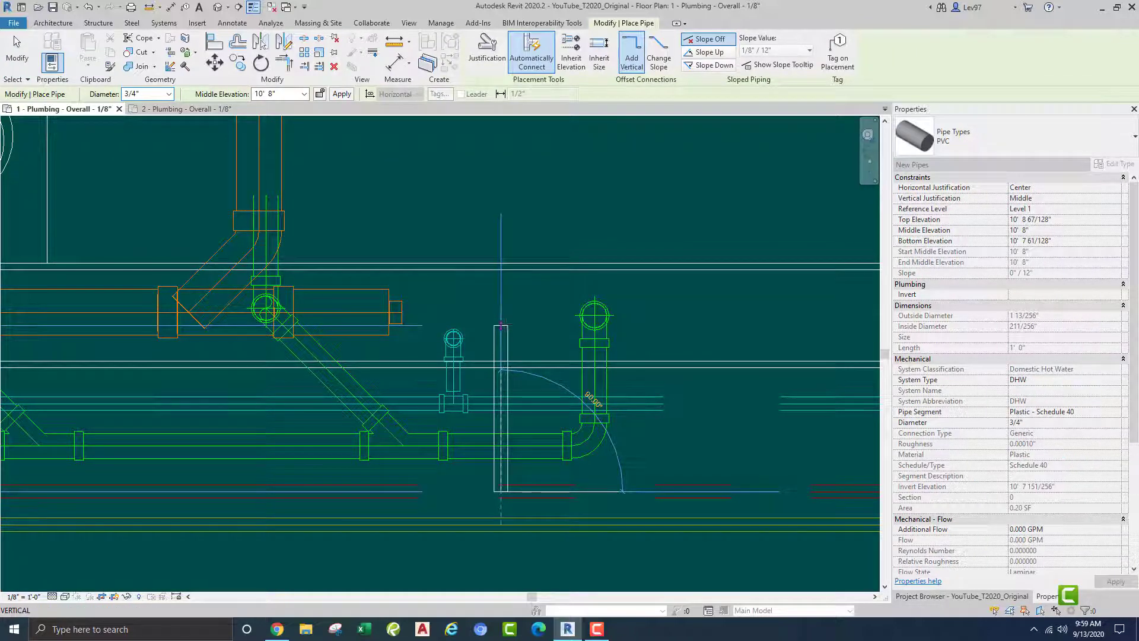
pyautogui.click(502, 325)
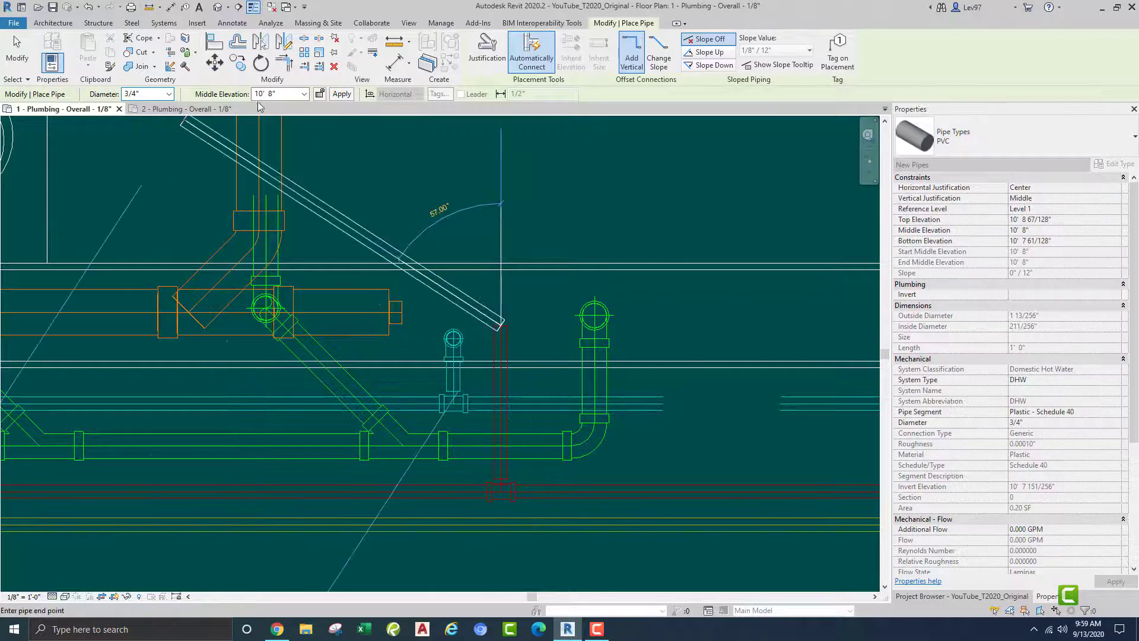
# Turn the hot water branch up inside the wall as a riser to a middle elevation of 20' 0".
pyautogui.write('2')
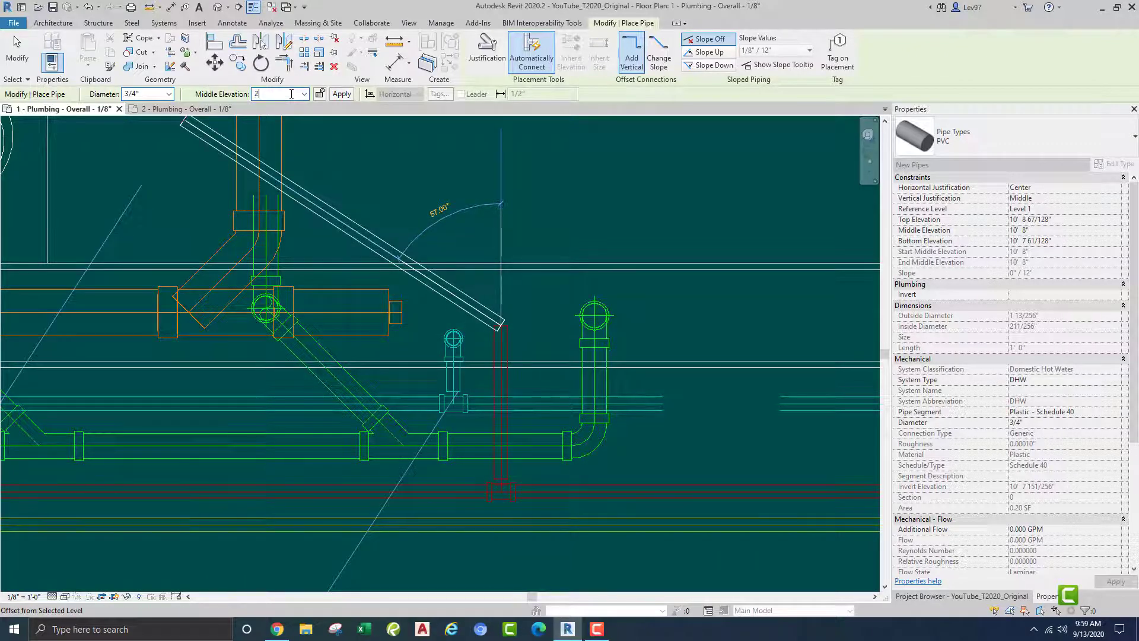
pyautogui.write('0')
pyautogui.press('Return')
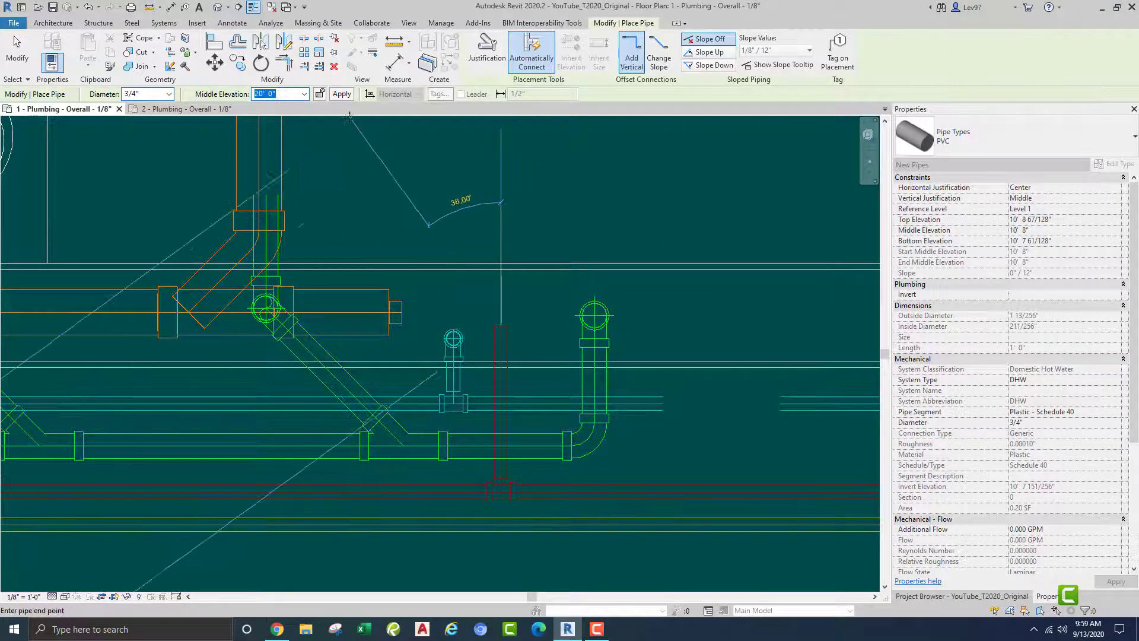
pyautogui.click(342, 94)
pyautogui.press('Escape')
pyautogui.press('Escape')
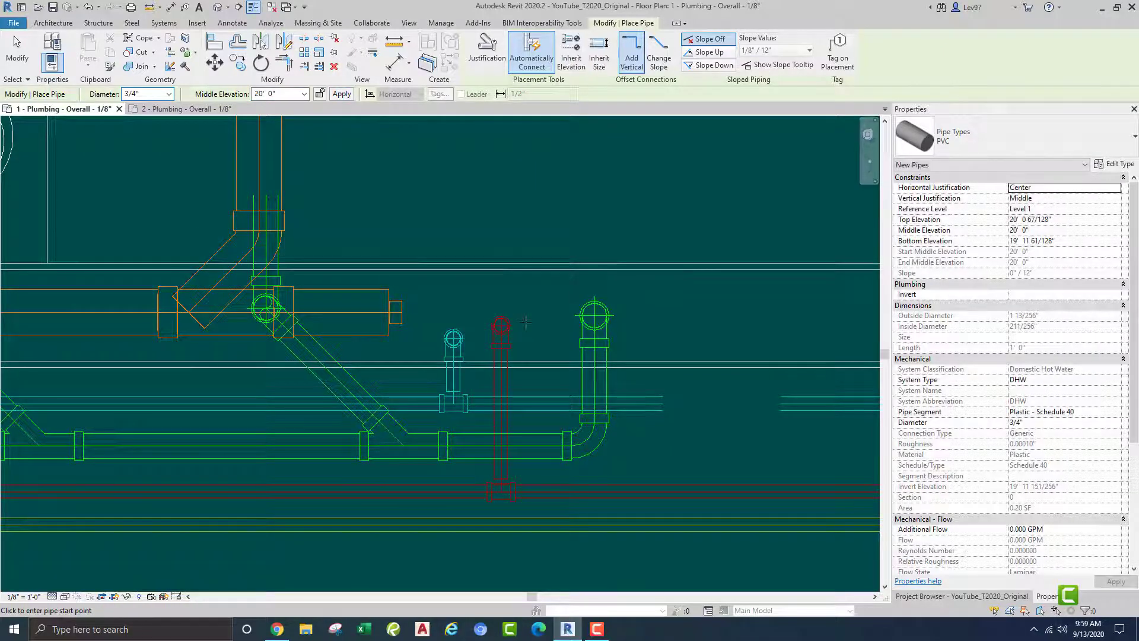
# Branch a similar 3/4" pipe off the hot water return line at 10' 10", running north into the wall between the hot water and vent risers.
pyautogui.click(541, 520)
pyautogui.rightClick(541, 520)
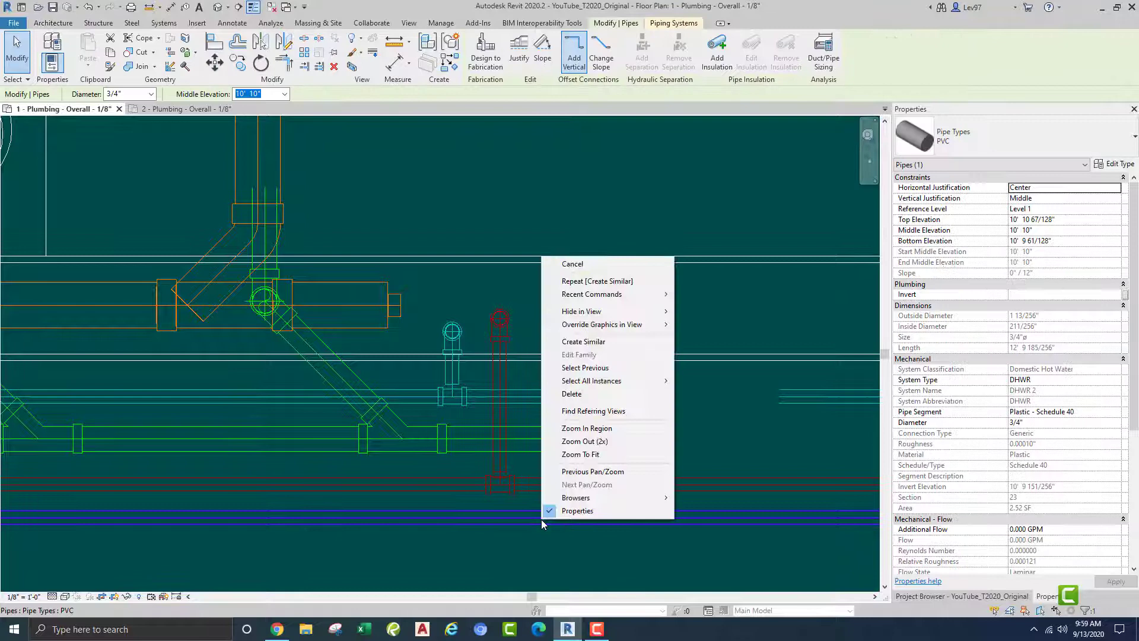
pyautogui.click(591, 343)
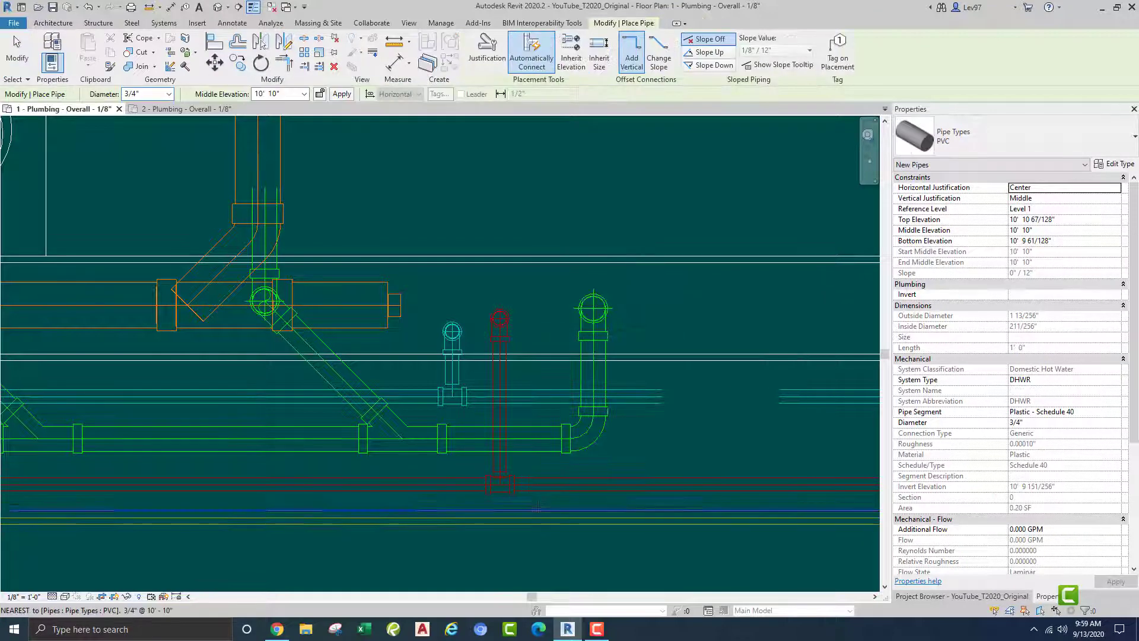
pyautogui.click(541, 517)
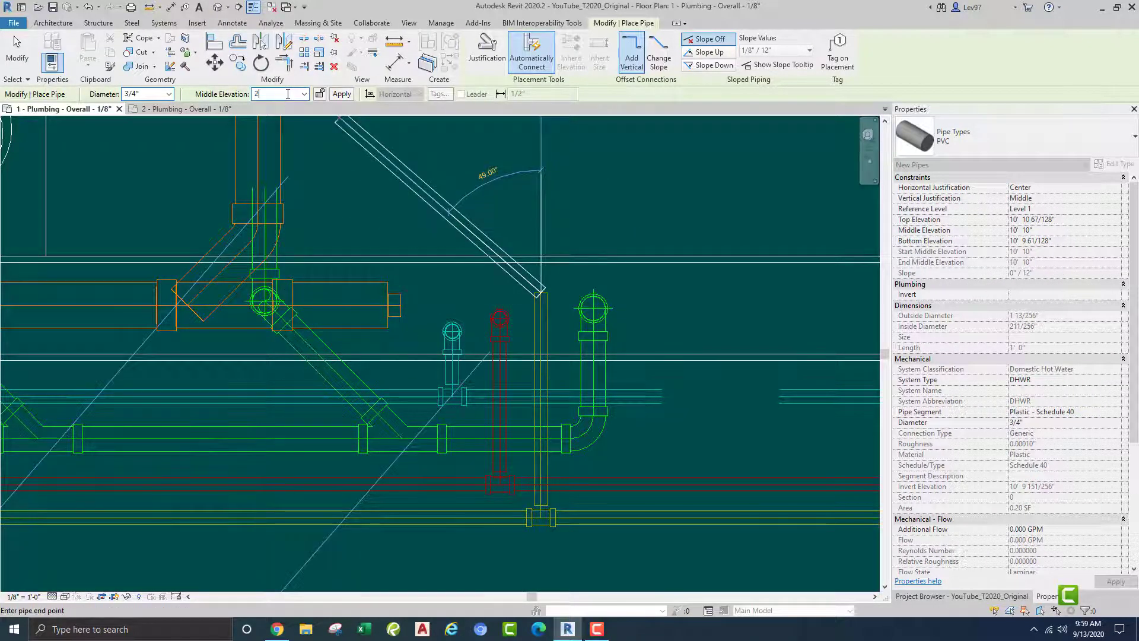
# Turn the hot water return branch up inside the wall as a riser to a middle elevation of 20' 0".
pyautogui.write('0\' 0"')
pyautogui.click(335, 94)
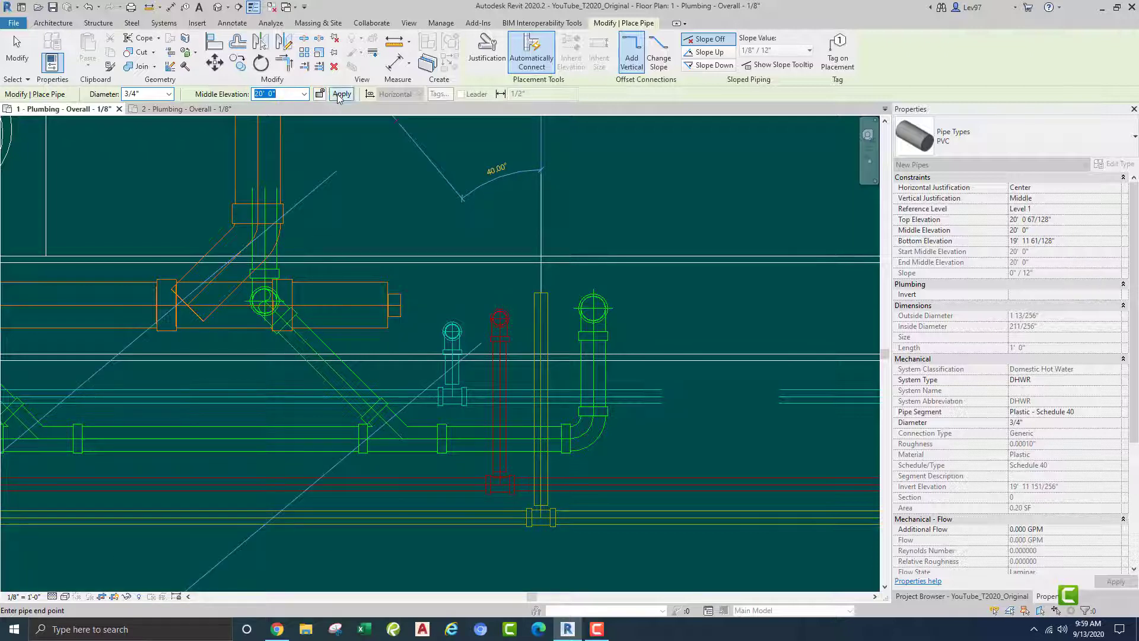
pyautogui.press('Escape')
pyautogui.press('Escape')
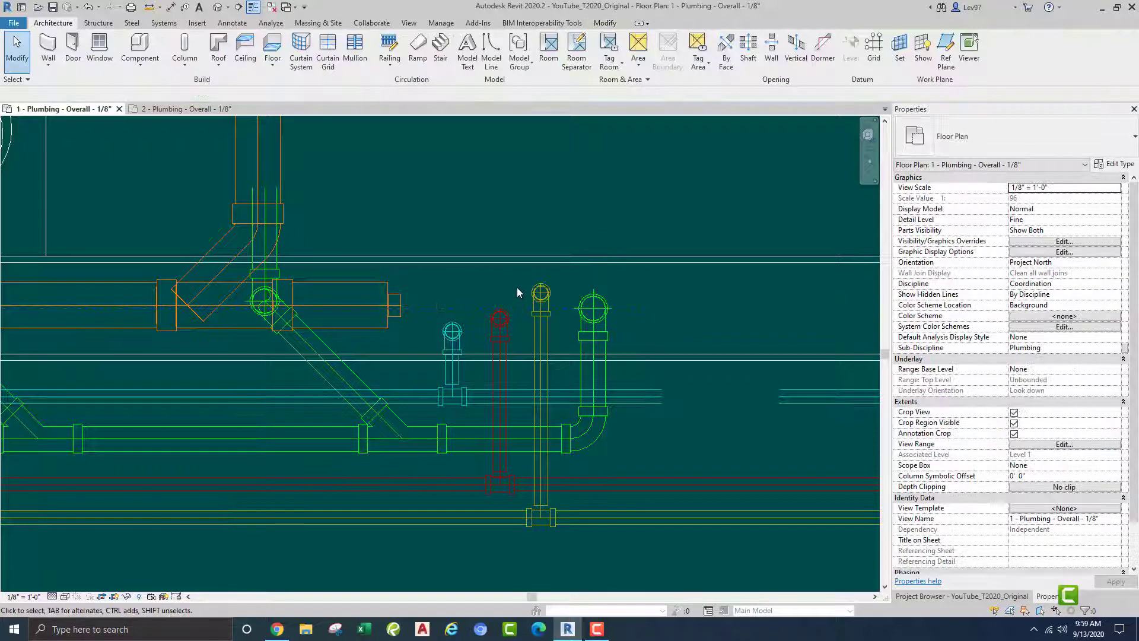
# Display the first-floor plumbing plan in the Realistic visual style around the new risers.
pyautogui.moveTo(518, 292); pyautogui.dragTo(540, 297, button='middle')
pyautogui.scroll(-1, 529, 287)
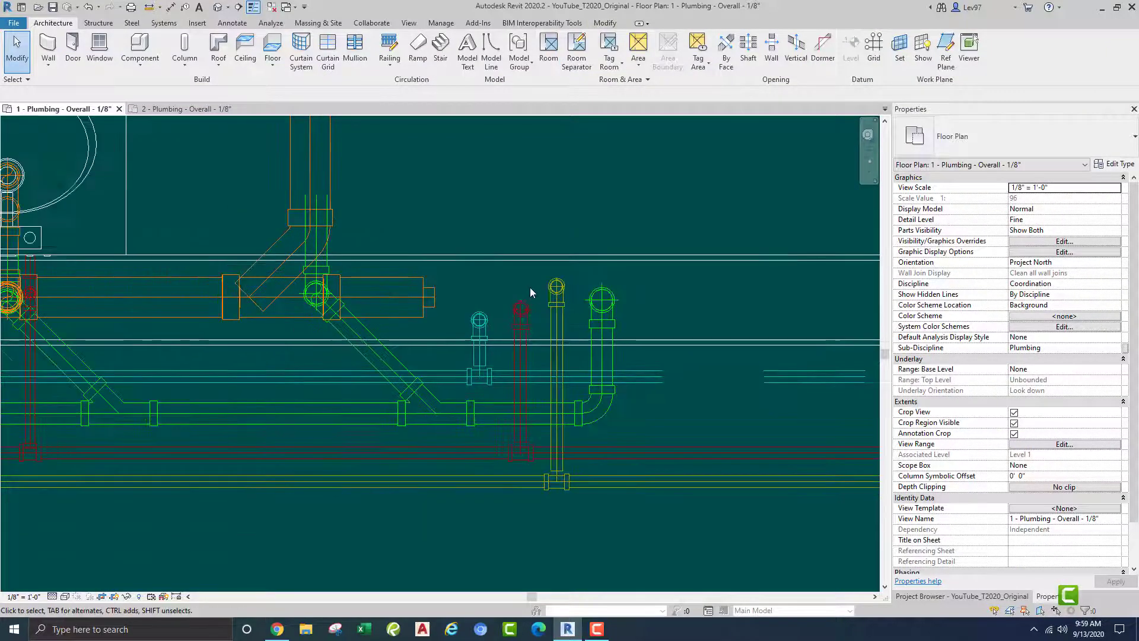
pyautogui.click(64, 596)
pyautogui.click(82, 574)
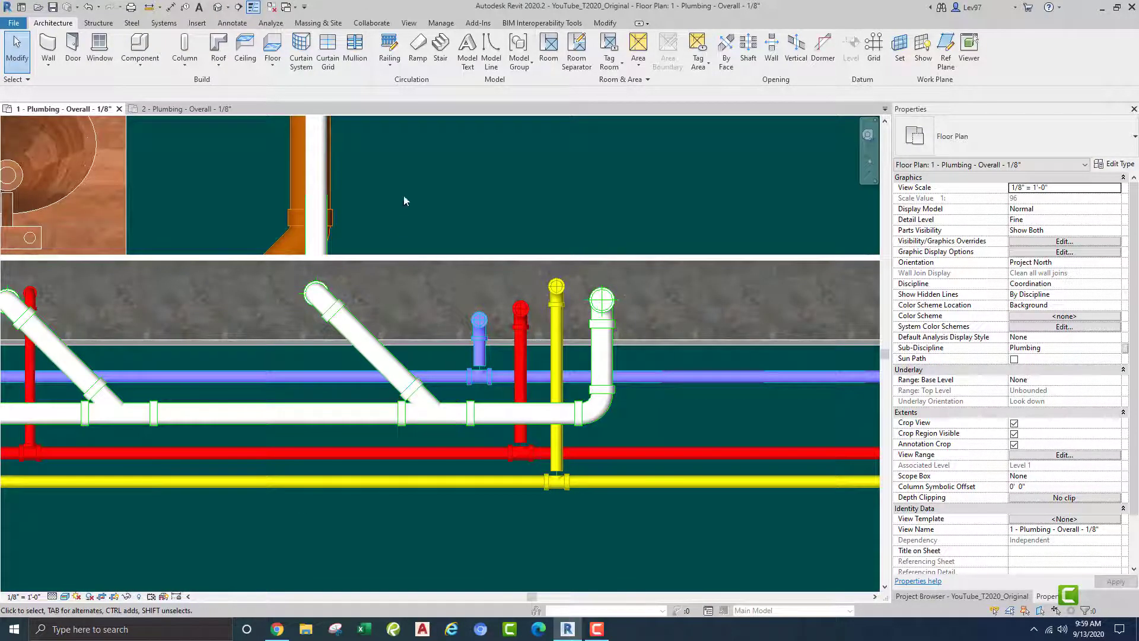
# Switch to the floor plan 2 - Plumbing - Overall - 1/8" and examine the risers in the wall behind the lower restroom's lavatories.
pyautogui.click(181, 110)
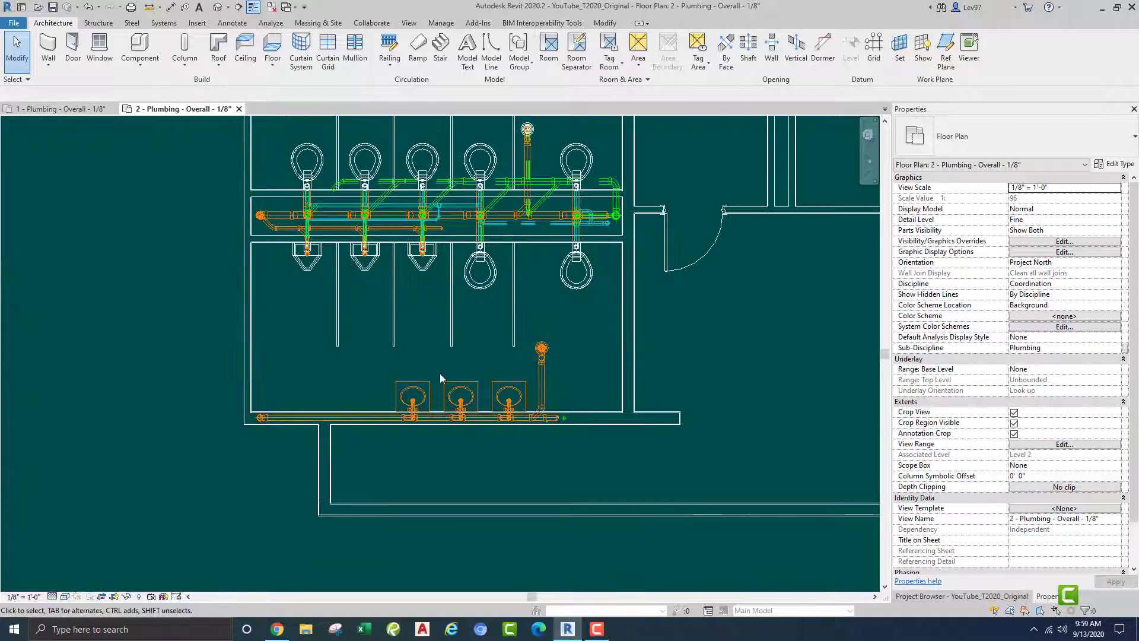
pyautogui.moveTo(439, 372); pyautogui.dragTo(372, 283, button='middle')
pyautogui.scroll(5, 520, 353)
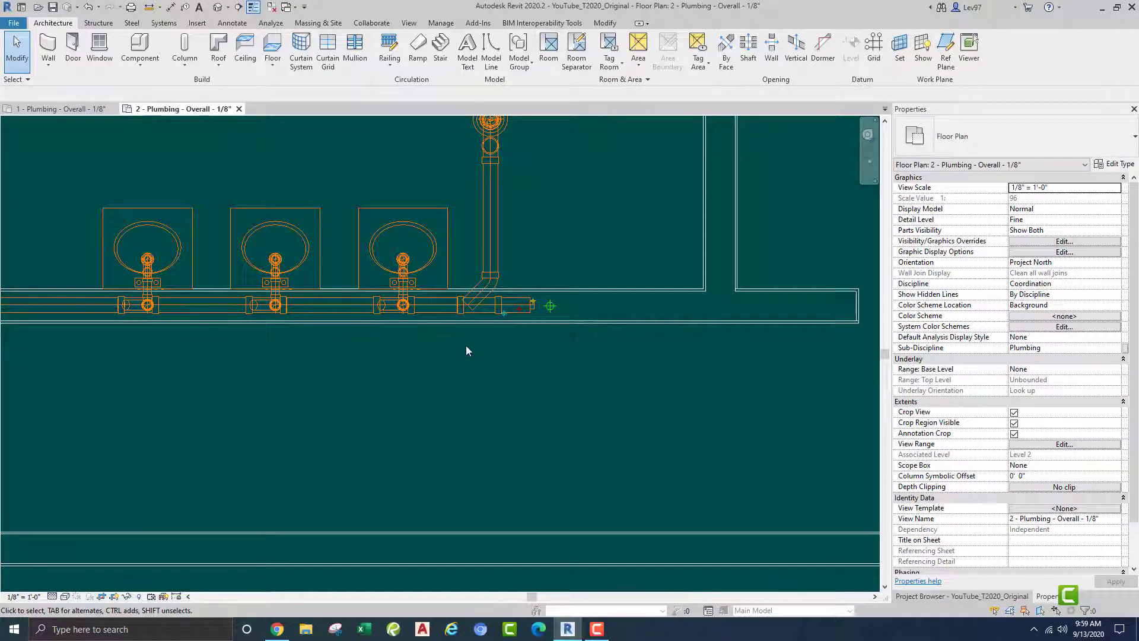
pyautogui.press('v')
pyautogui.press('g')
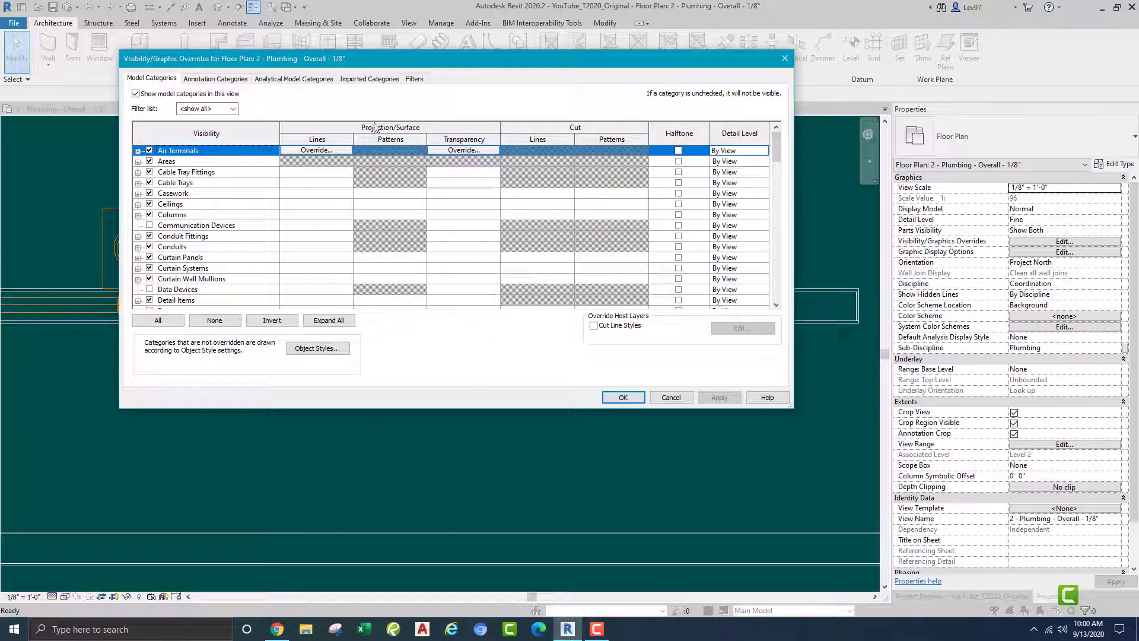
pyautogui.click(414, 79)
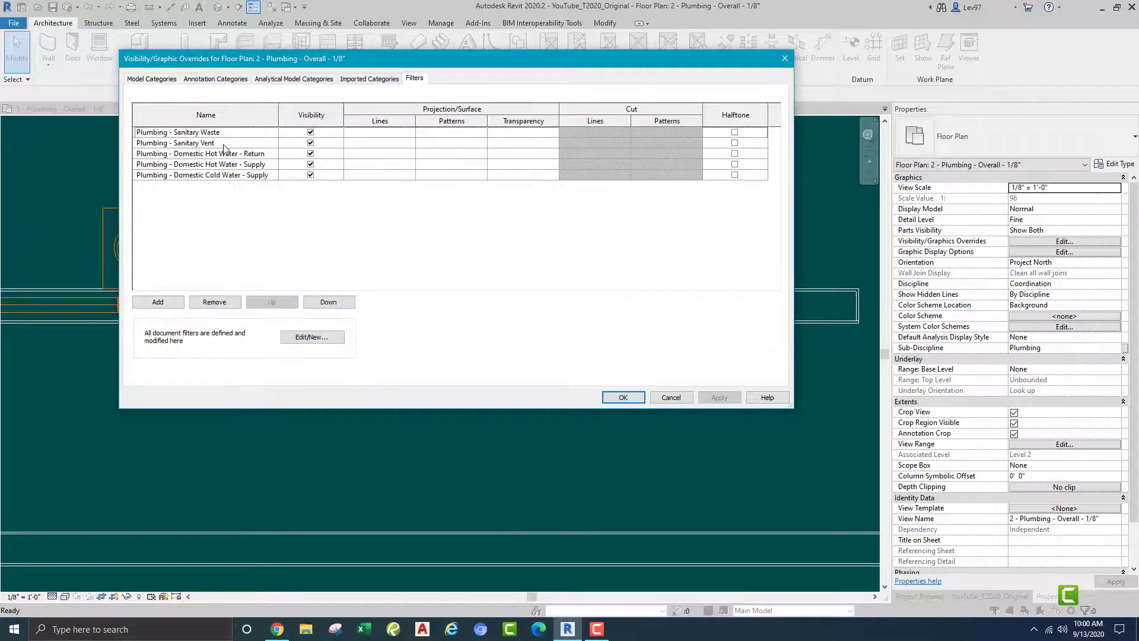
pyautogui.click(310, 132)
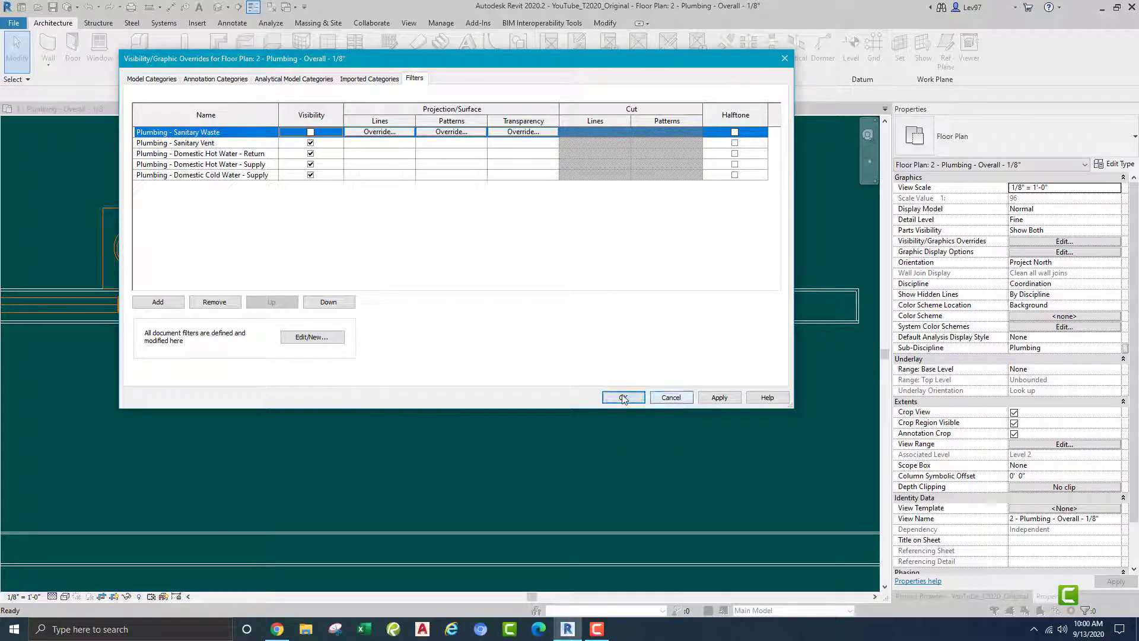
pyautogui.click(671, 397)
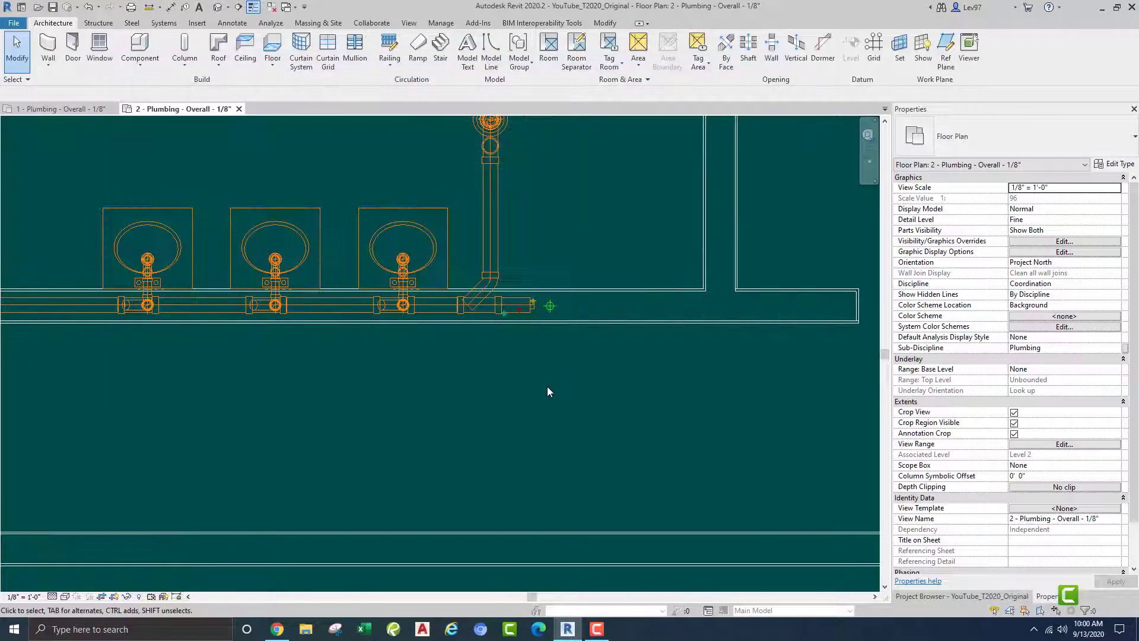
# Hide the sanitary waste piping in this plan by making the Plumbing - Sanitary Waste filter not visible.
pyautogui.scroll(5, 514, 332)
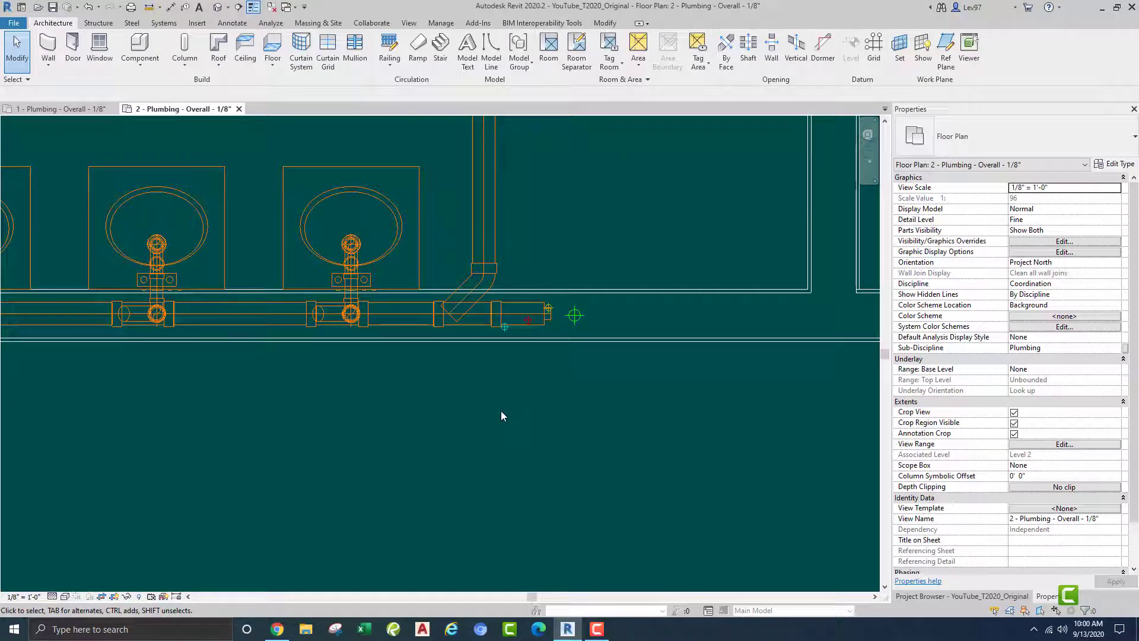
pyautogui.press('v')
pyautogui.press('g')
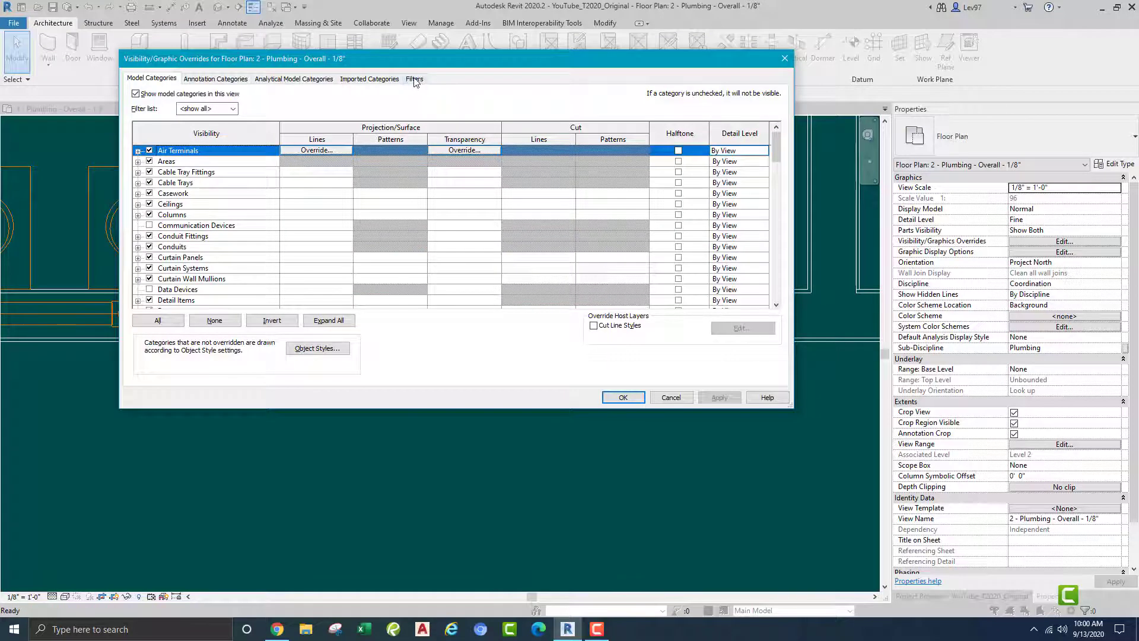
pyautogui.click(415, 80)
pyautogui.click(309, 132)
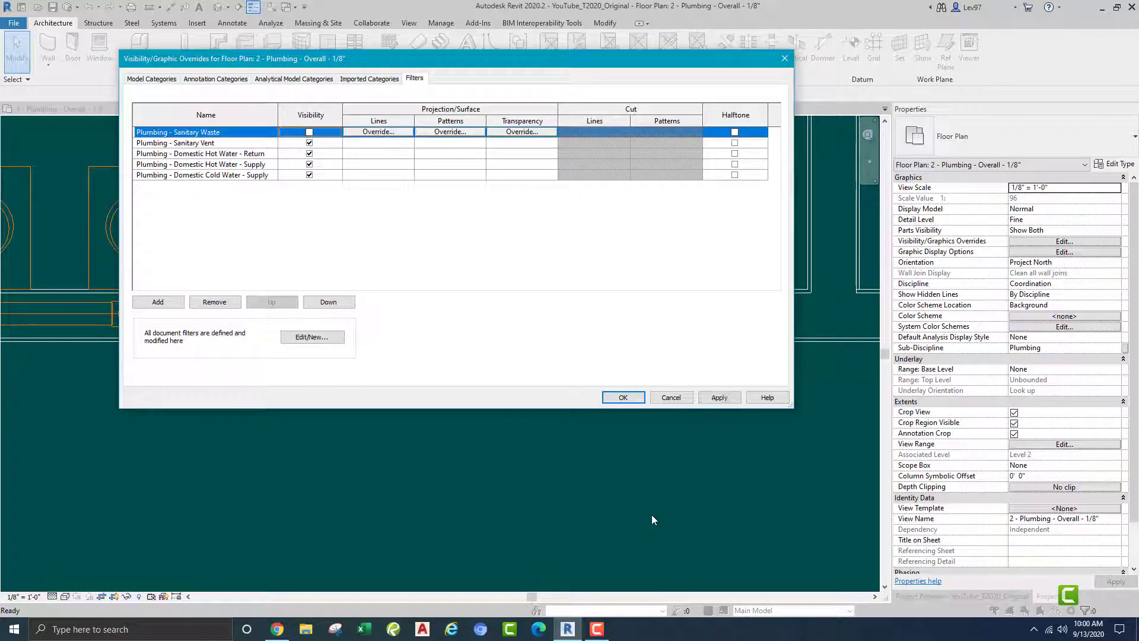
pyautogui.click(623, 397)
pyautogui.scroll(5, 587, 386)
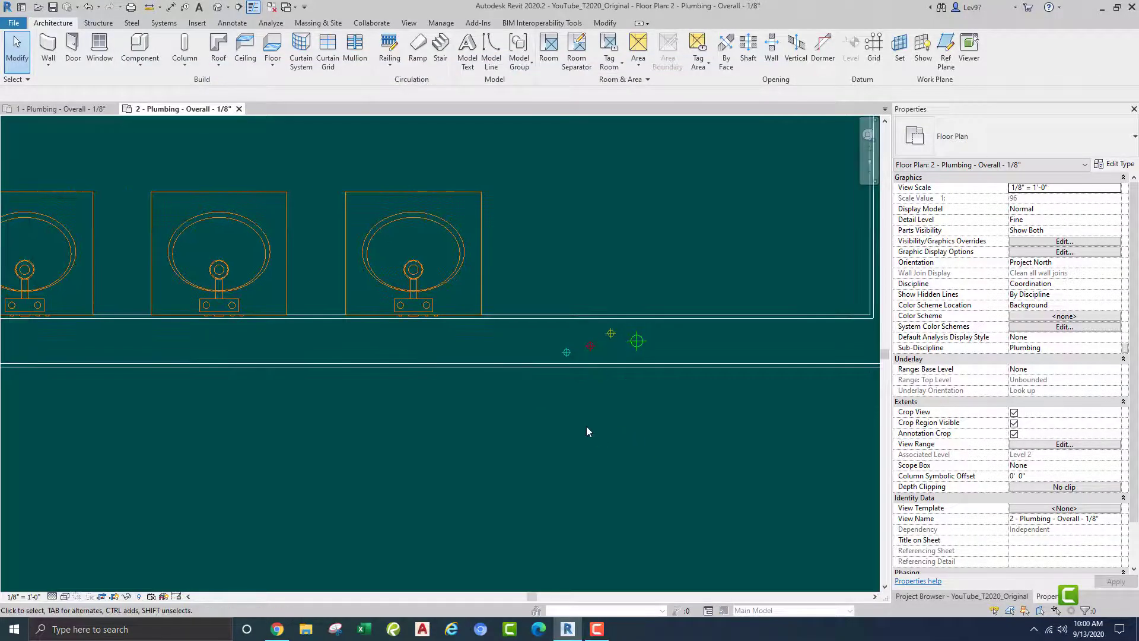
# Nudge the cold water and hot water risers together slightly south inside the wall.
pyautogui.scroll(2, 589, 378)
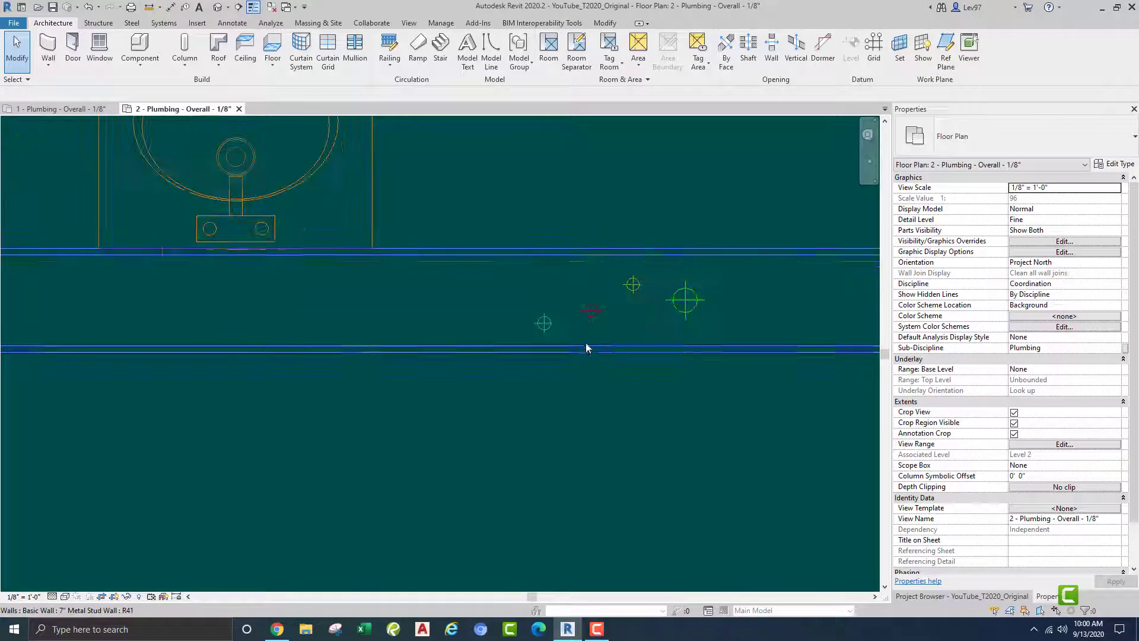
pyautogui.click(552, 324)
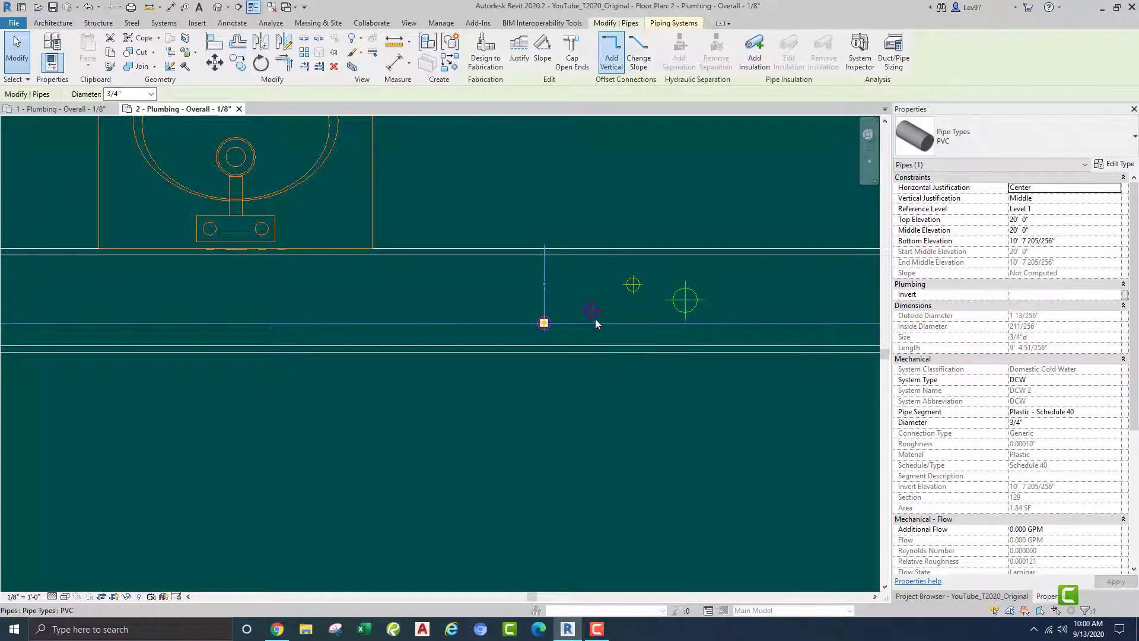
pyautogui.keyDown('ctrl'); pyautogui.click(592, 310); pyautogui.keyUp('ctrl')
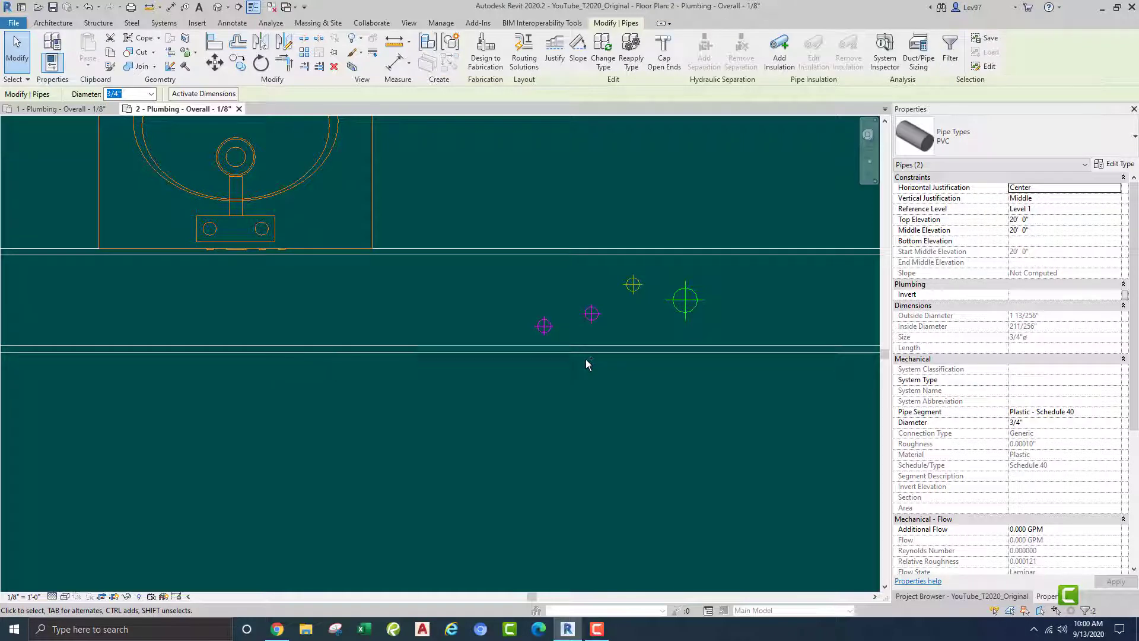
pyautogui.press('Down')
pyautogui.click(554, 299)
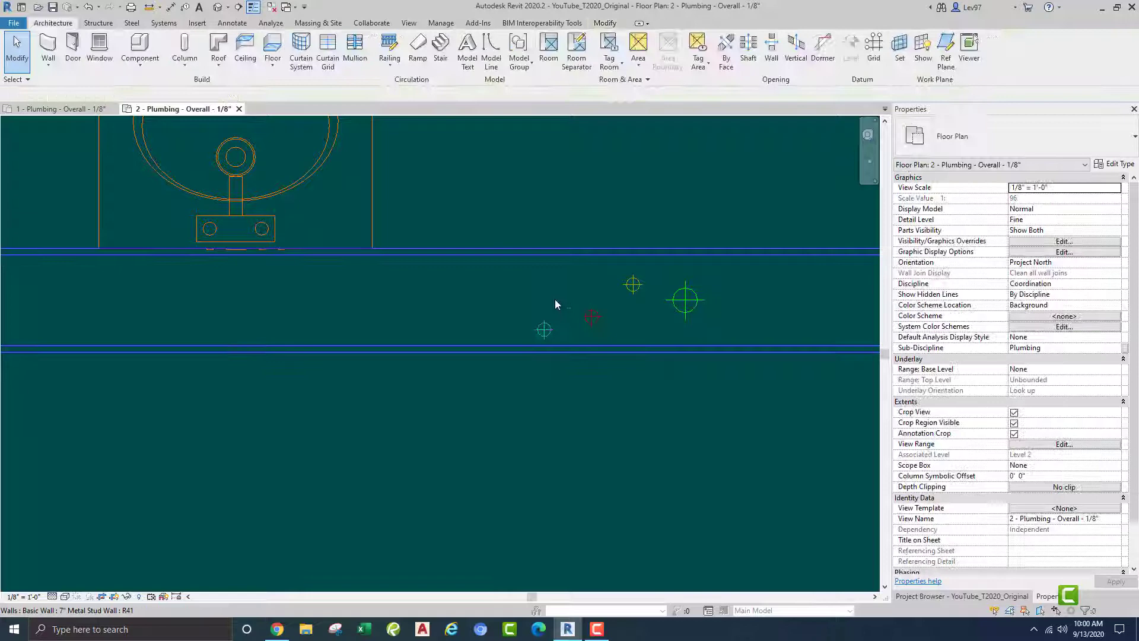
# Nudge only the hot water riser slightly north so it sits farther from the cold water riser.
pyautogui.click(585, 316)
pyautogui.press('Up')
pyautogui.press('Up')
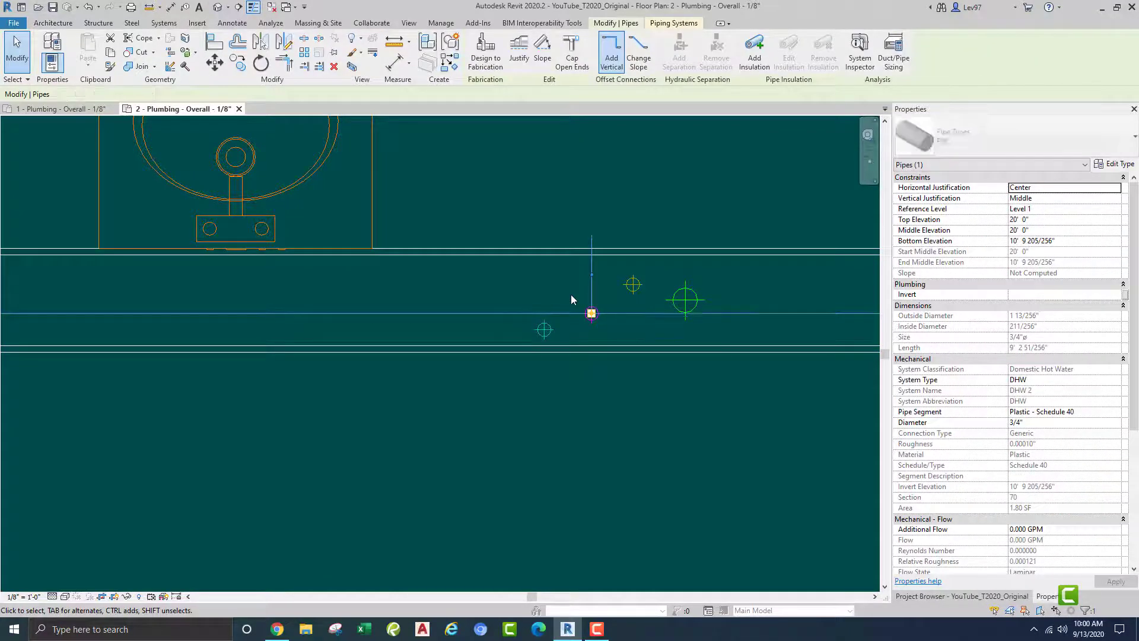
pyautogui.press('Escape')
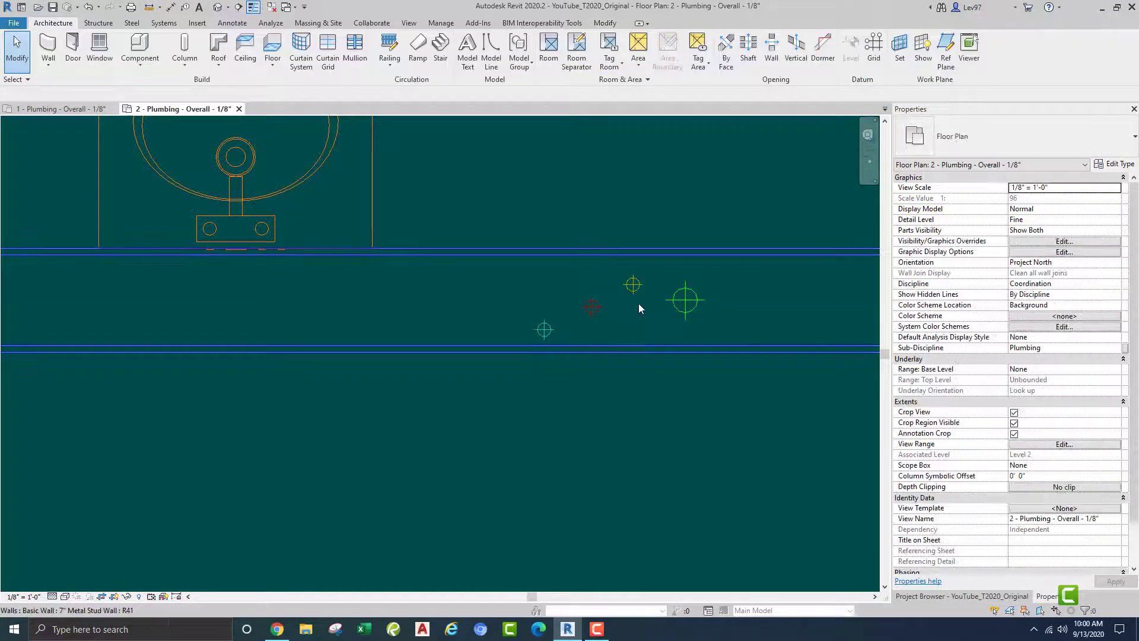
# Draw a 1/2" hot water return pipe about 4 1/2" long from the westernmost lavatory's return connector south into the wall.
pyautogui.scroll(-2, 468, 306)
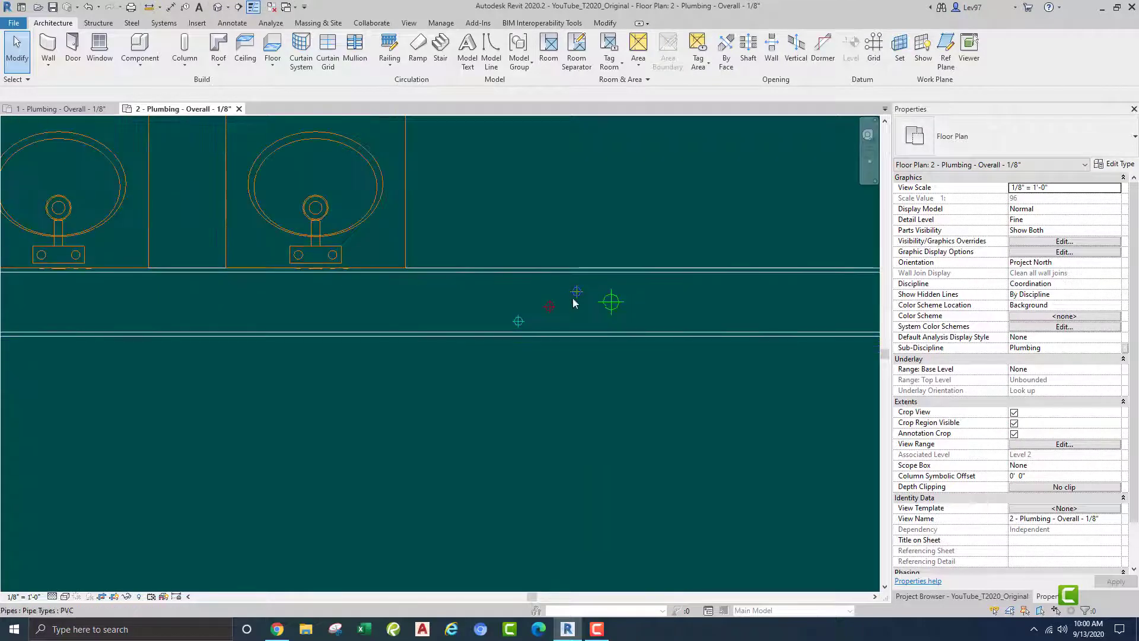
pyautogui.scroll(2, 550, 320)
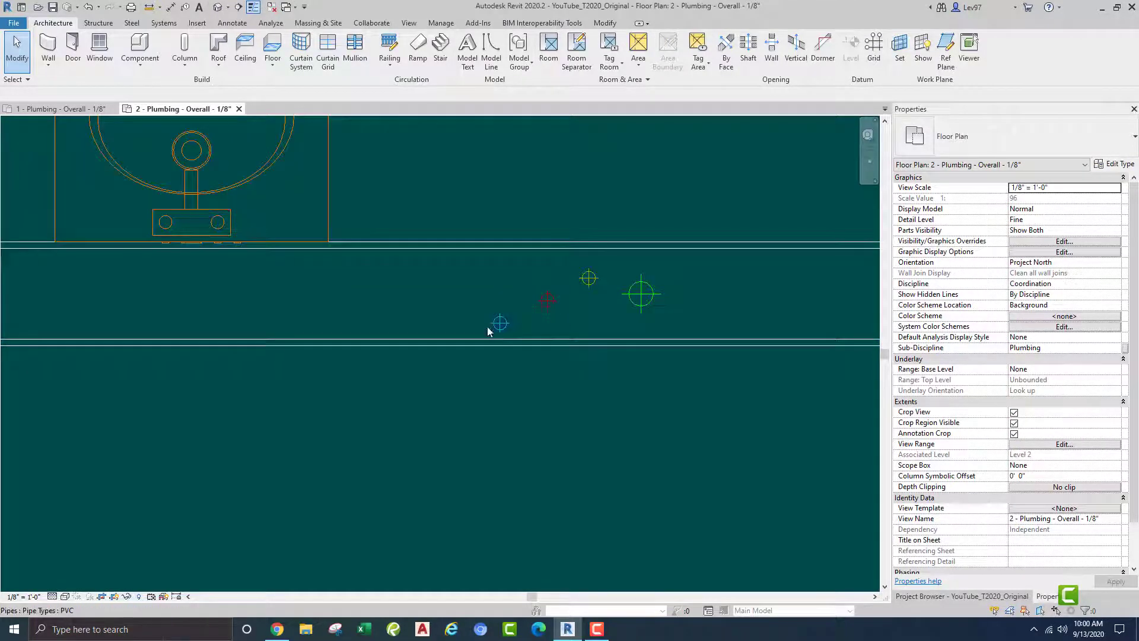
pyautogui.scroll(-2, 407, 322)
pyautogui.moveTo(405, 327); pyautogui.dragTo(547, 358, button='middle')
pyautogui.scroll(-3, 476, 331)
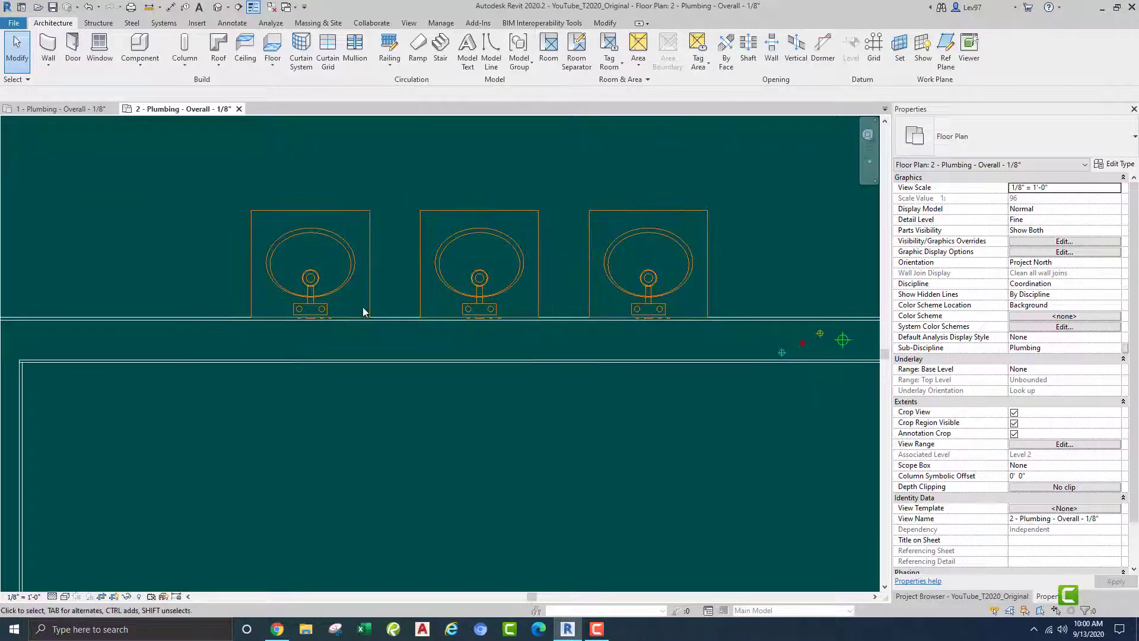
pyautogui.click(339, 288)
pyautogui.scroll(3, 325, 333)
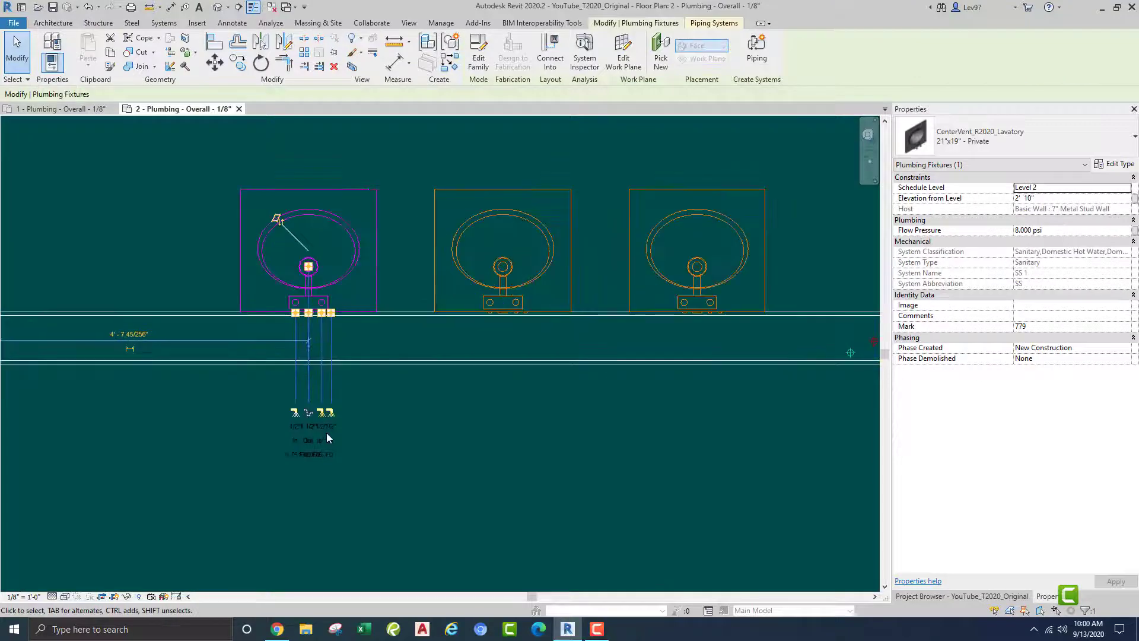
pyautogui.scroll(2, 352, 307)
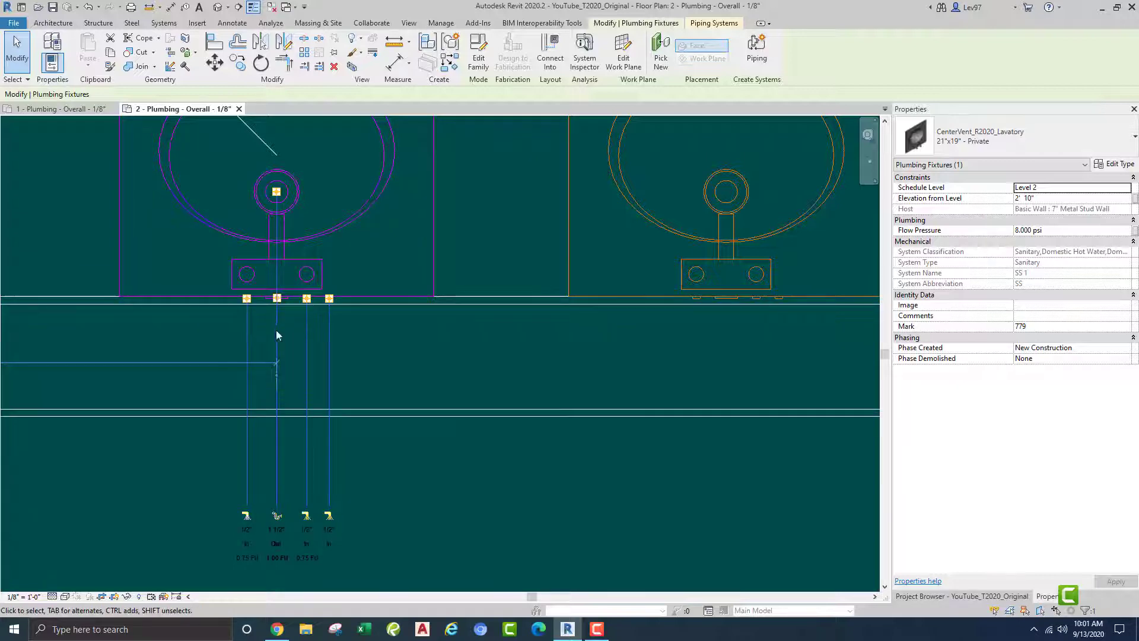
pyautogui.click(329, 516)
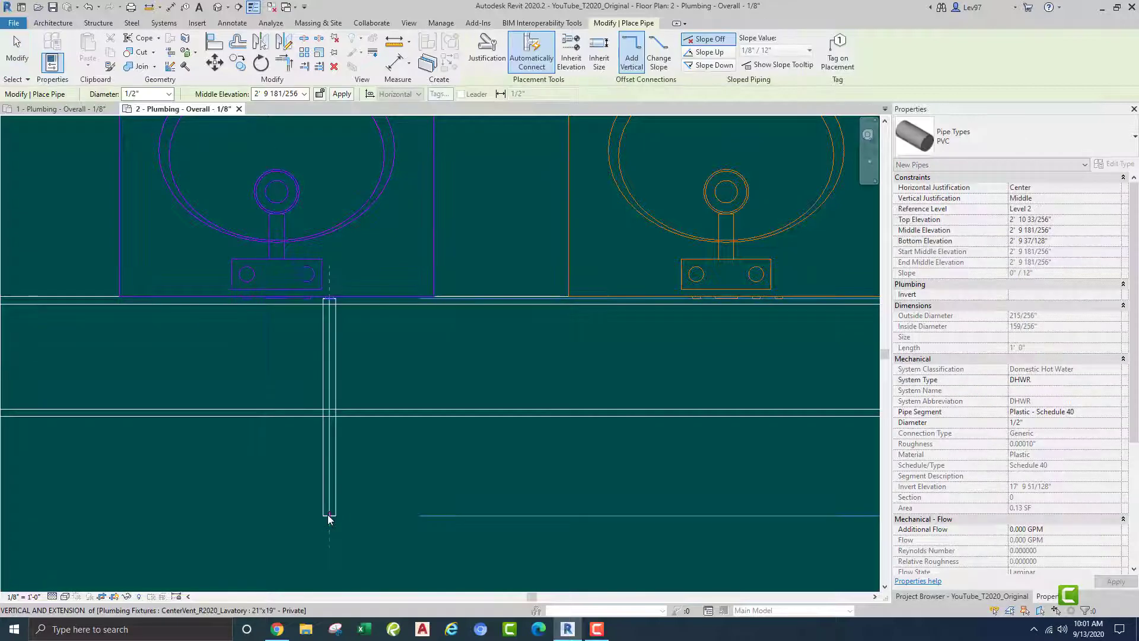
pyautogui.click(329, 365)
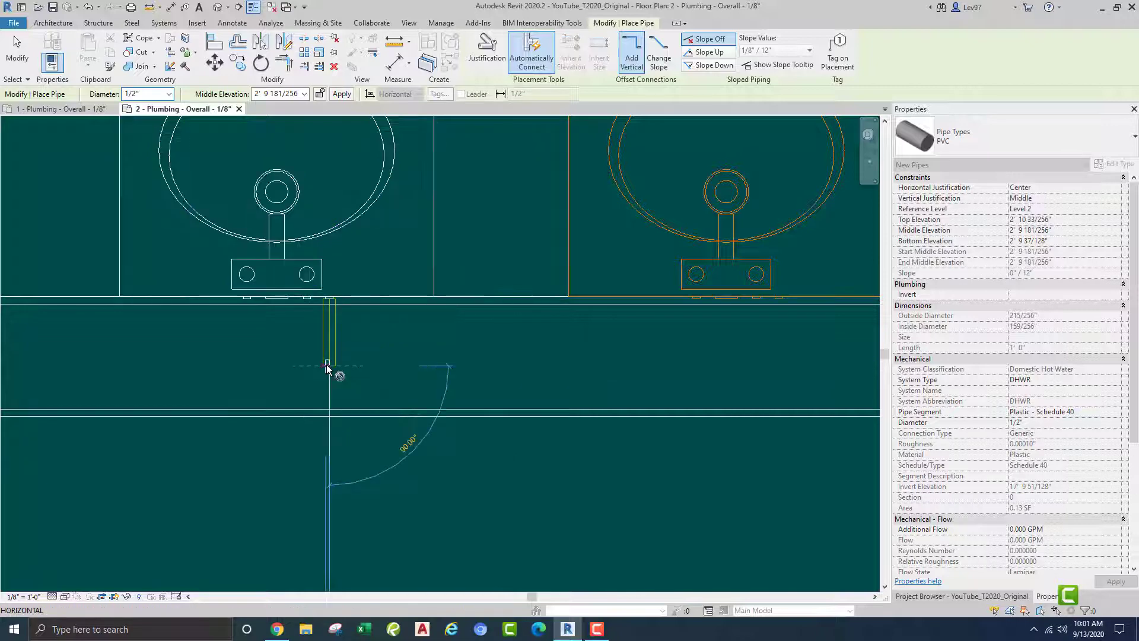
pyautogui.press('Escape')
pyautogui.press('Escape')
# Continue the 1/2" hot water return pipe east inside the wall behind the lavatories, ending just short of the hot water riser.
pyautogui.click(324, 362)
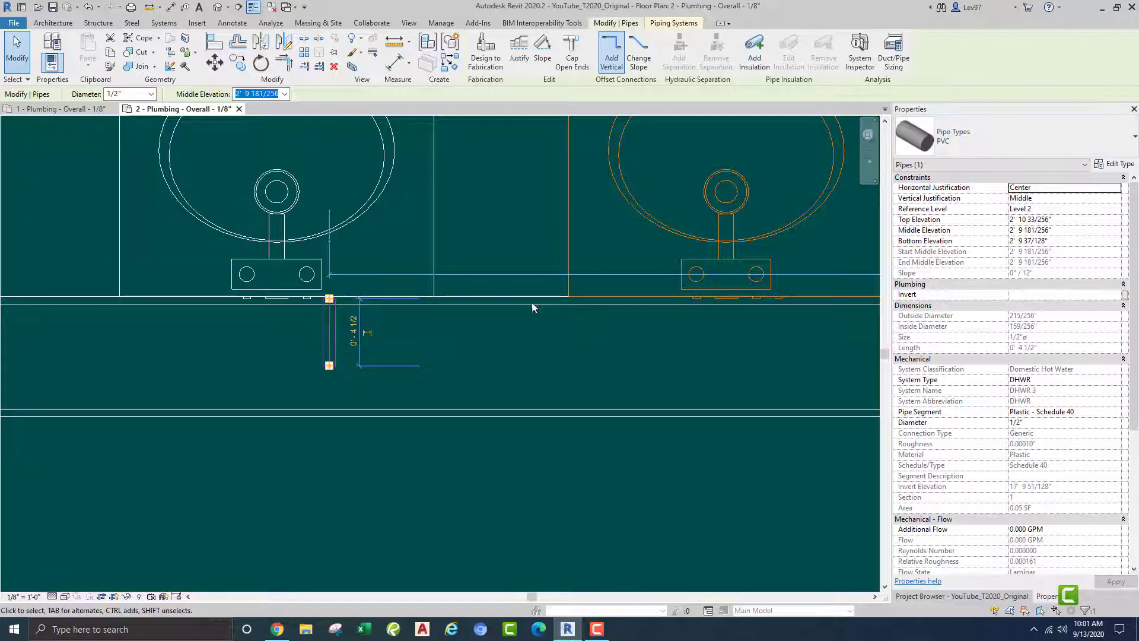
pyautogui.press('Escape')
pyautogui.click(332, 340)
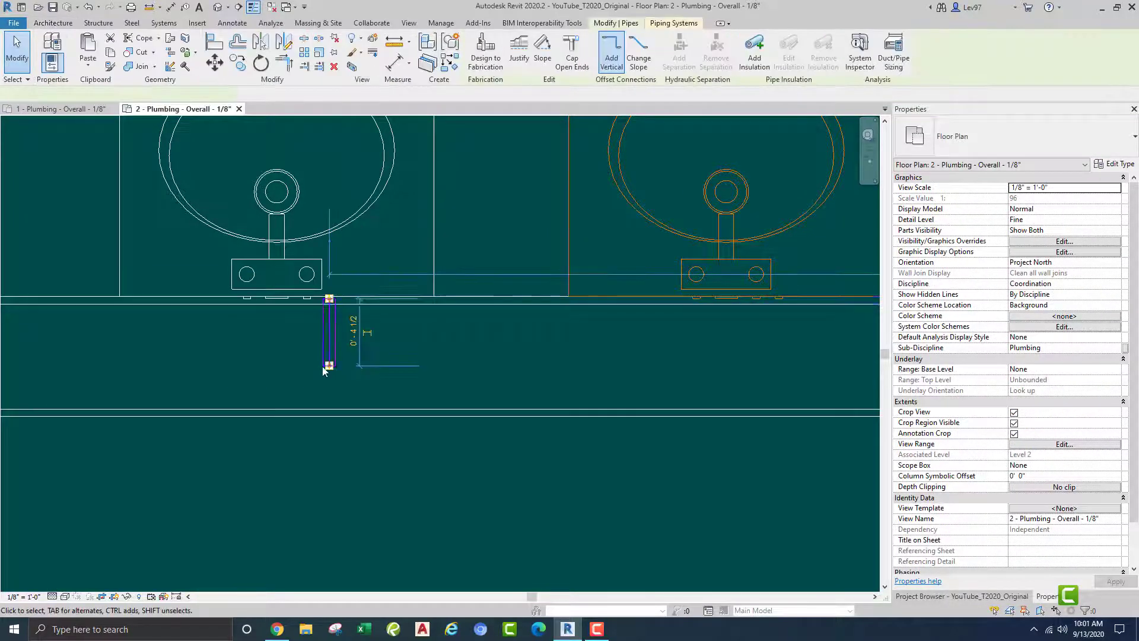
pyautogui.rightClick(329, 368)
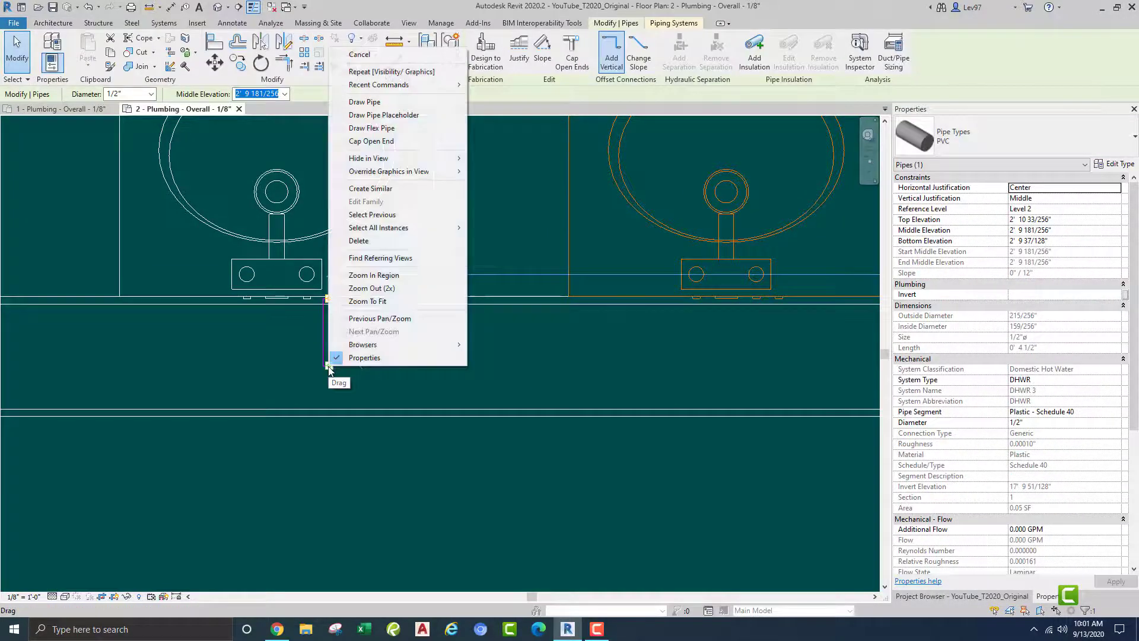
pyautogui.click(368, 102)
pyautogui.scroll(-3, 750, 366)
pyautogui.moveTo(749, 366); pyautogui.dragTo(326, 285, button='middle')
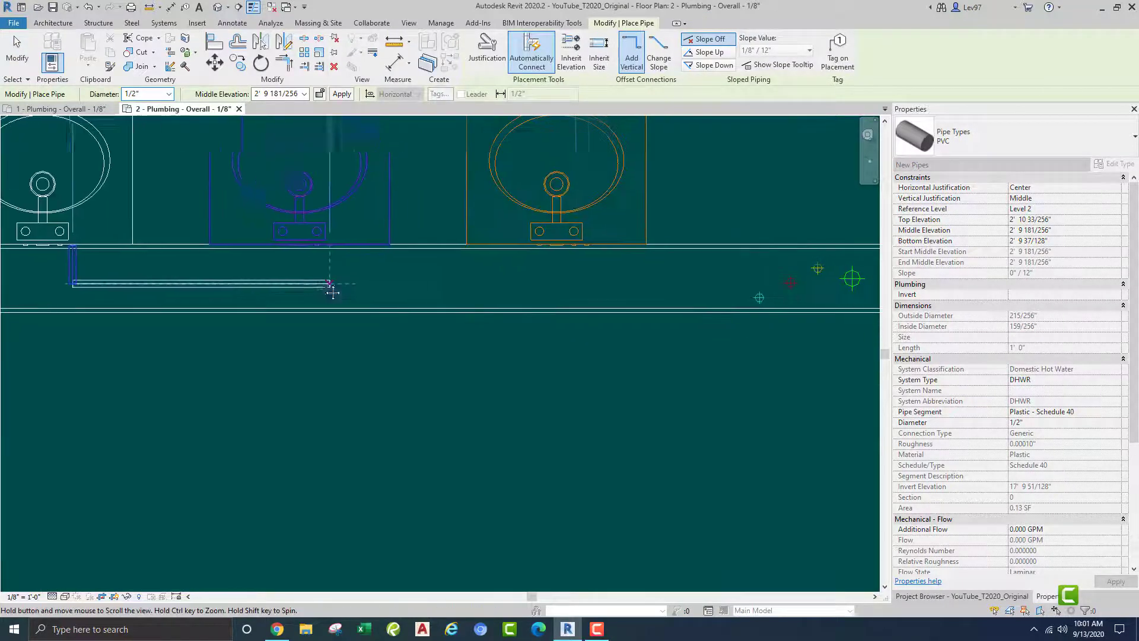
pyautogui.click(765, 283)
pyautogui.press('Escape')
pyautogui.press('Escape')
# Align the centerline of the eastward hot water return pipe with the center of the hot water return riser.
pyautogui.scroll(3, 540, 277)
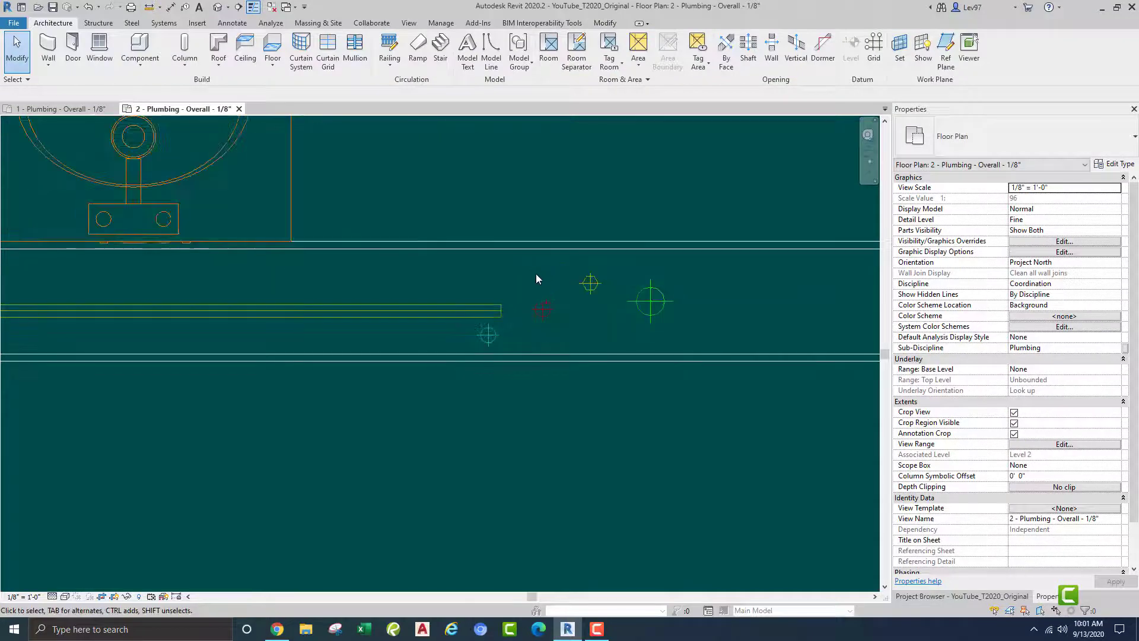
pyautogui.click(605, 24)
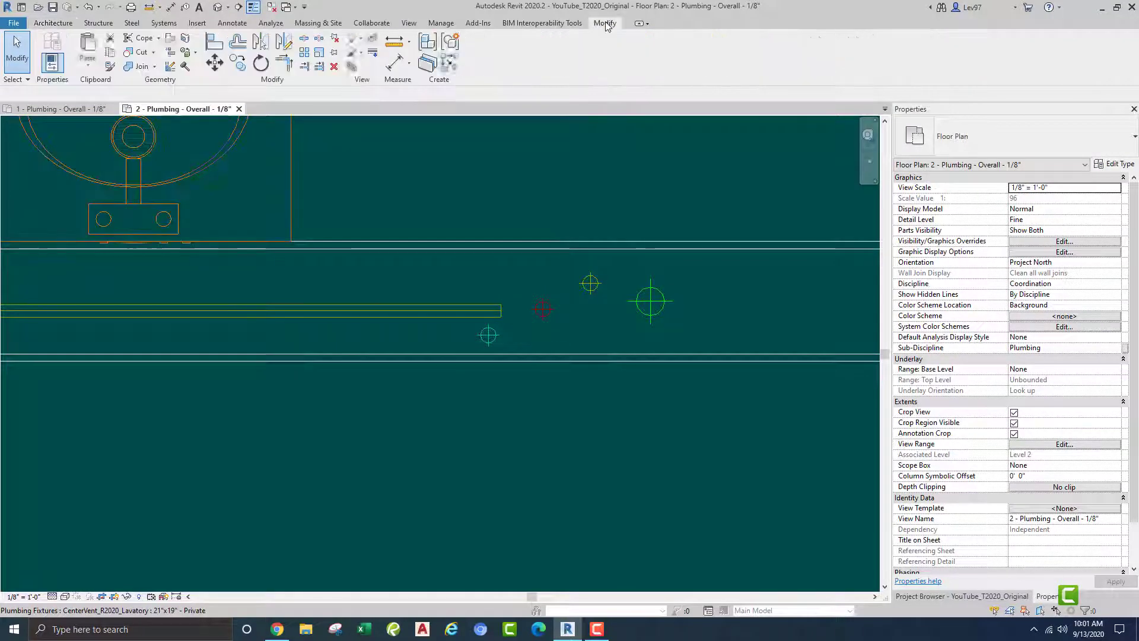
pyautogui.click(215, 43)
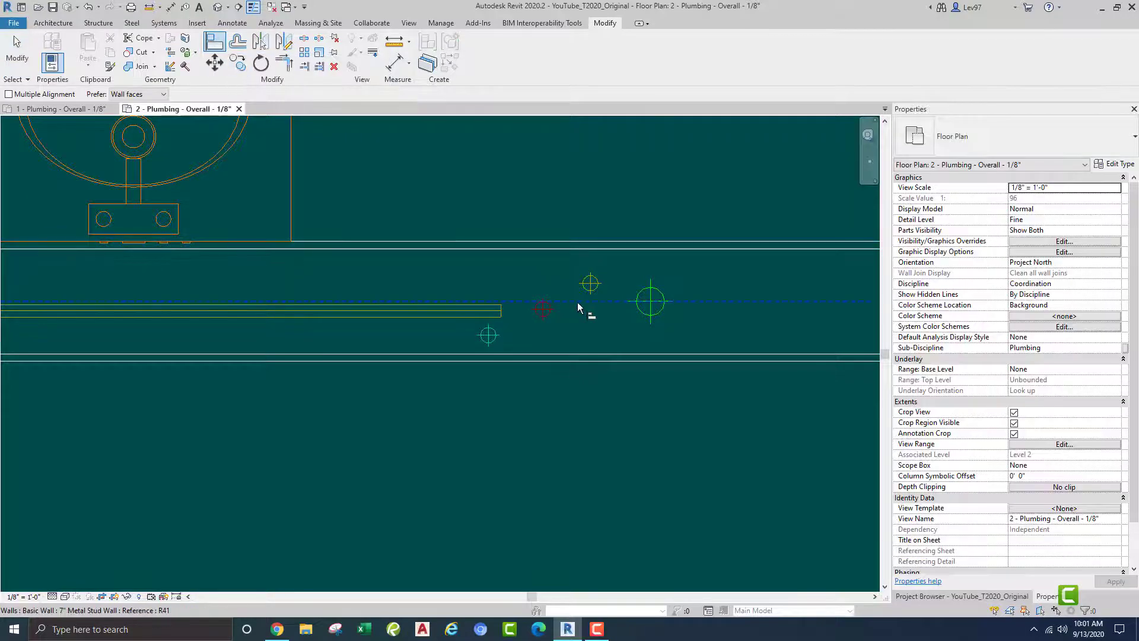
pyautogui.click(591, 284)
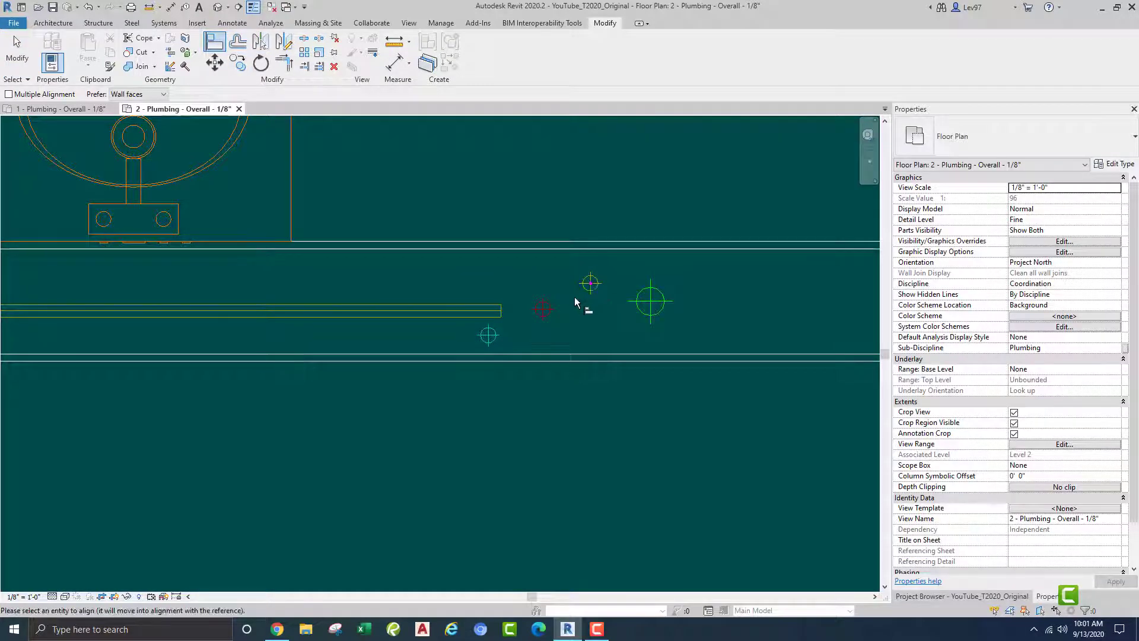
pyautogui.click(482, 311)
pyautogui.press('Escape')
# Draw a 1/2" pipe from the westernmost lavatory's hot water connector into the wall, turning east for about 10 1/2" south of the return pipe.
pyautogui.scroll(-2, 439, 302)
pyautogui.moveTo(408, 309); pyautogui.dragTo(323, 287, button='middle')
pyautogui.scroll(3, 334, 291)
pyautogui.scroll(-2, 387, 298)
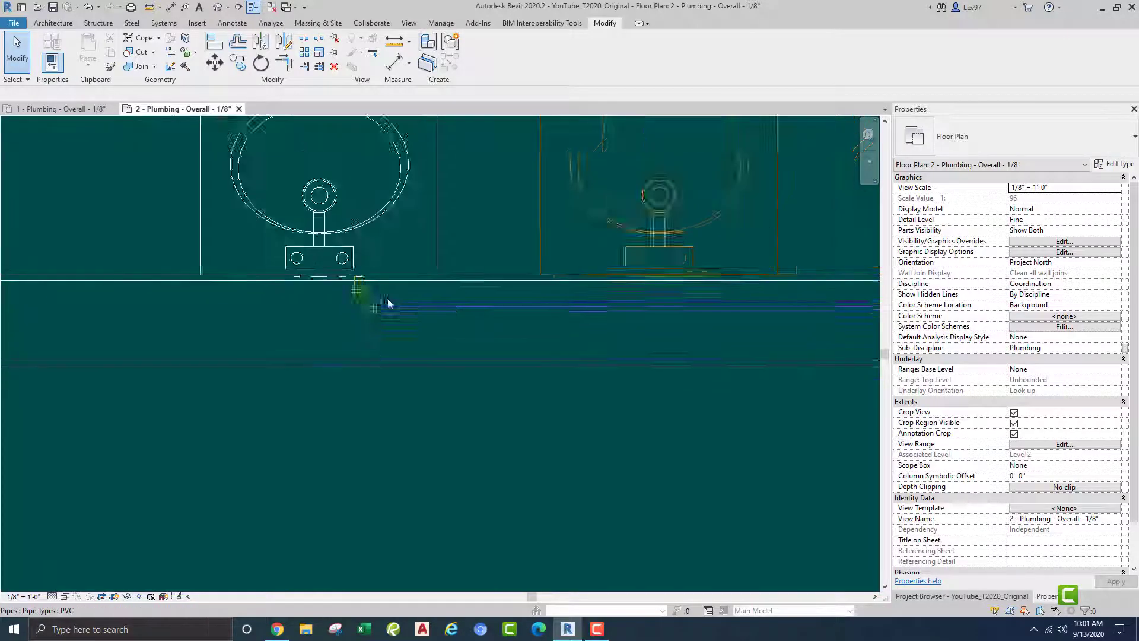
pyautogui.click(284, 233)
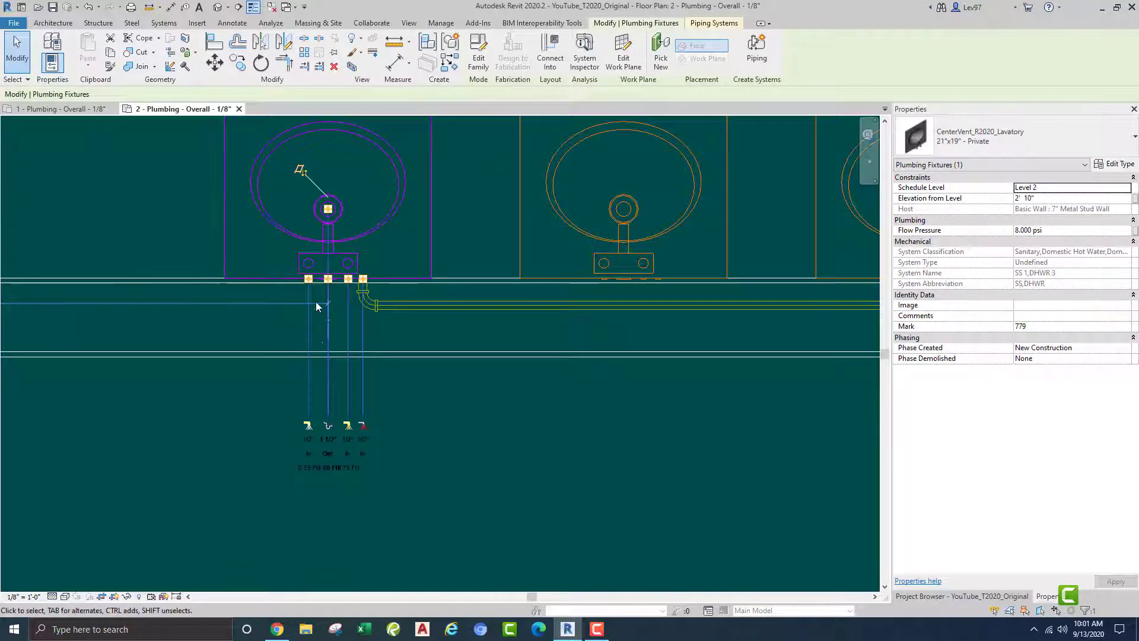
pyautogui.click(347, 426)
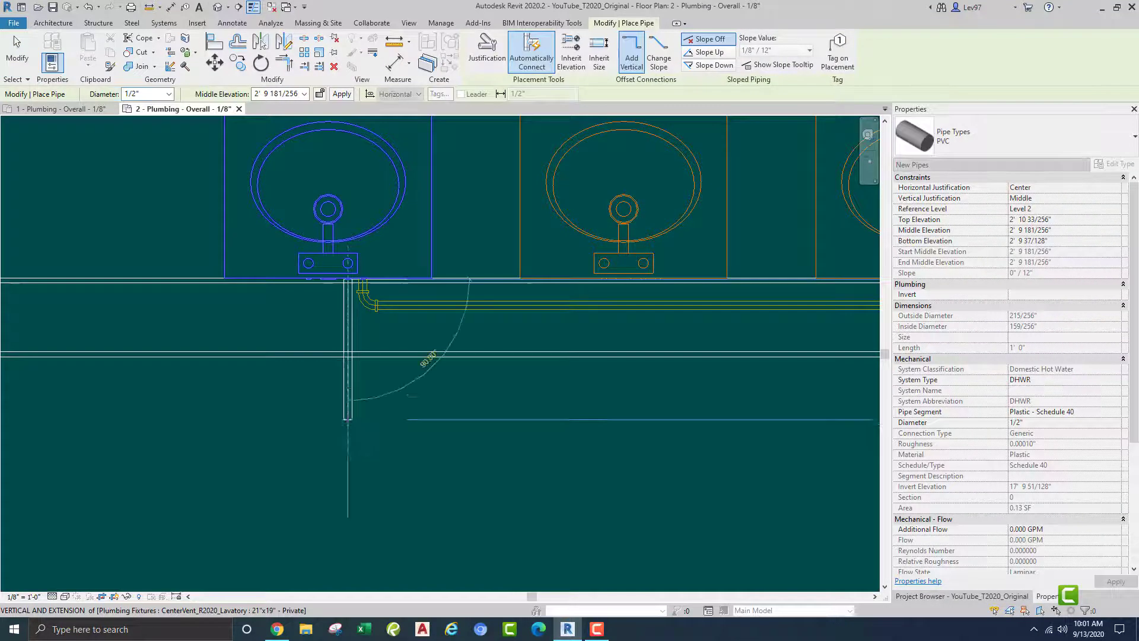
pyautogui.click(361, 330)
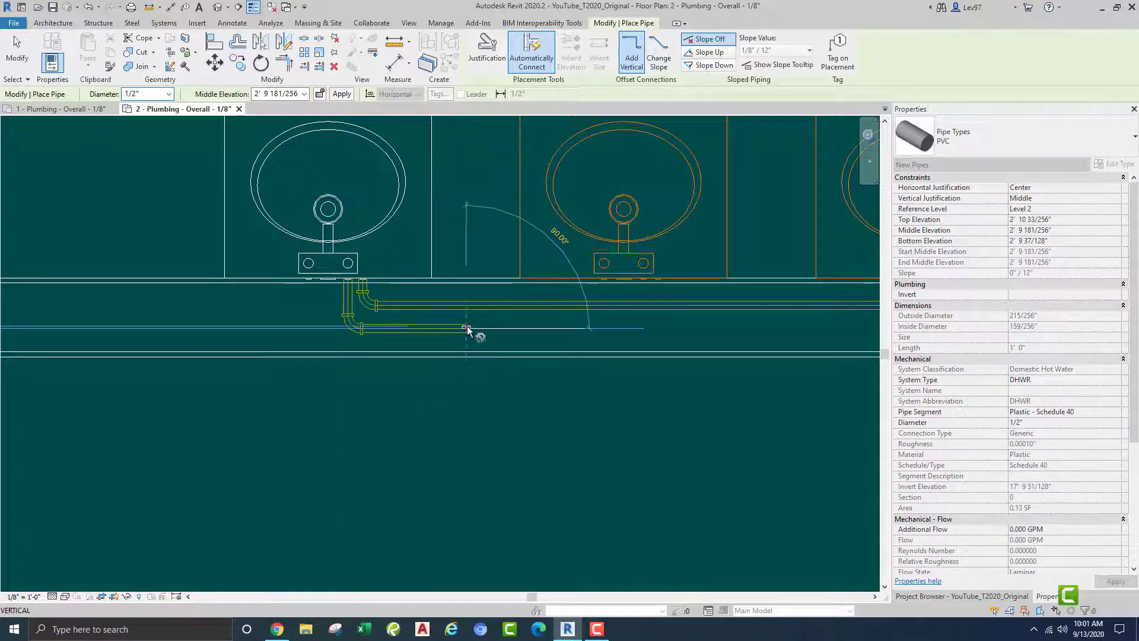
pyautogui.click(467, 330)
pyautogui.press('Escape')
pyautogui.press('Escape')
# Change the system type of the short eastward hot water pipe behind the westernmost lavatory to DHW.
pyautogui.click(450, 332)
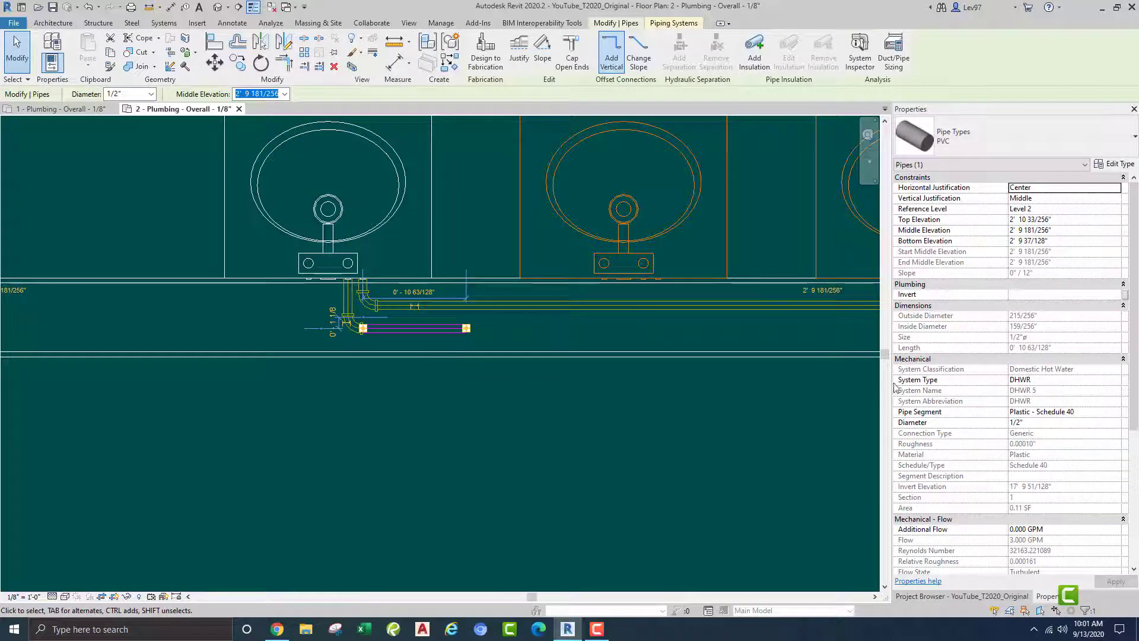
pyautogui.click(1043, 382)
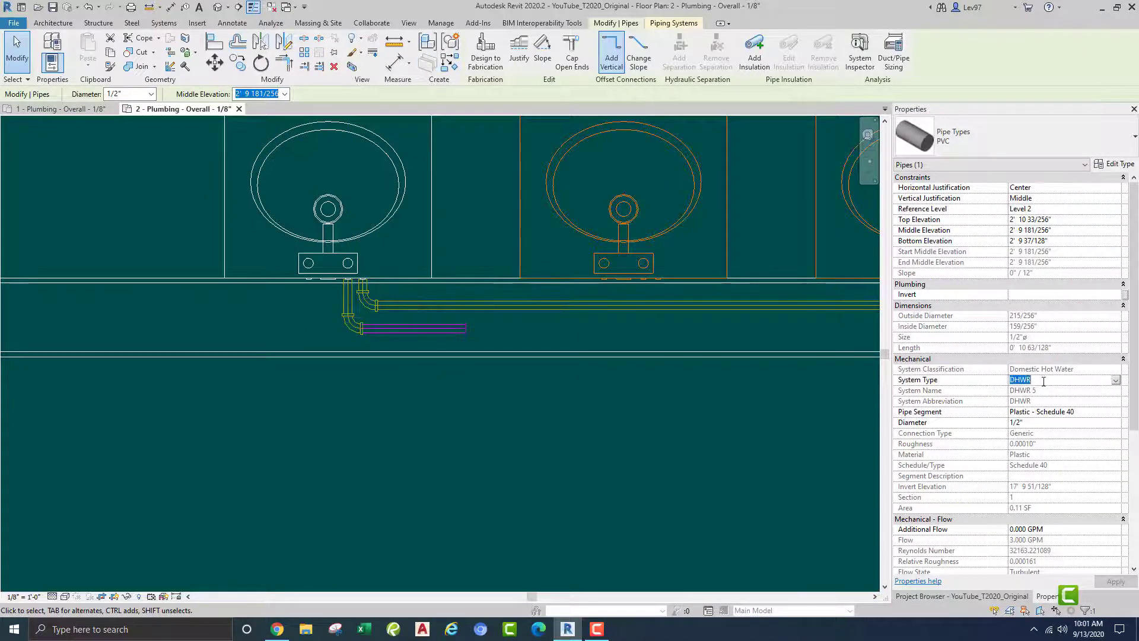
pyautogui.click(1116, 380)
pyautogui.click(1018, 390)
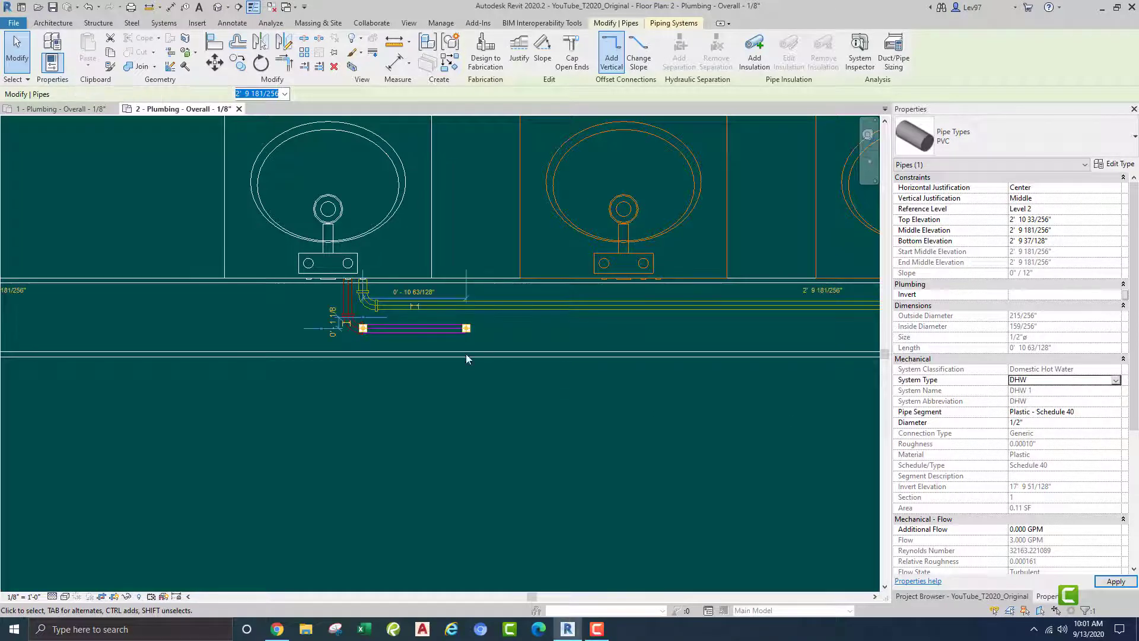
pyautogui.click(308, 306)
pyautogui.scroll(2, 248, 302)
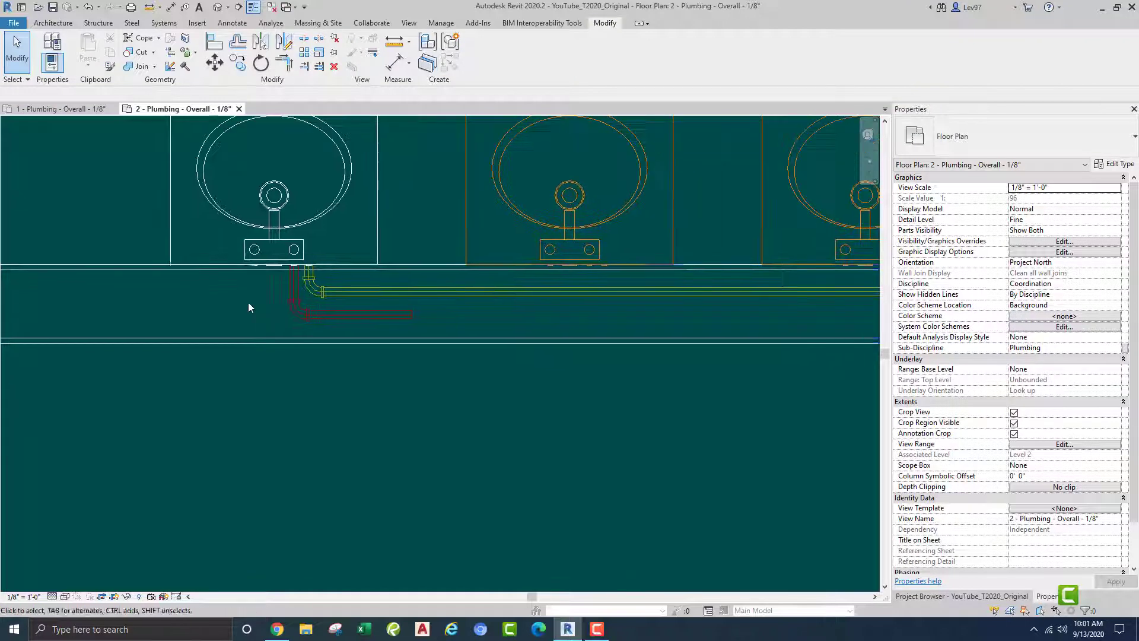
# Continue the 1/2" hot water pipe from its open end east inside the wall, ending just short of the hot water riser.
pyautogui.click(368, 321)
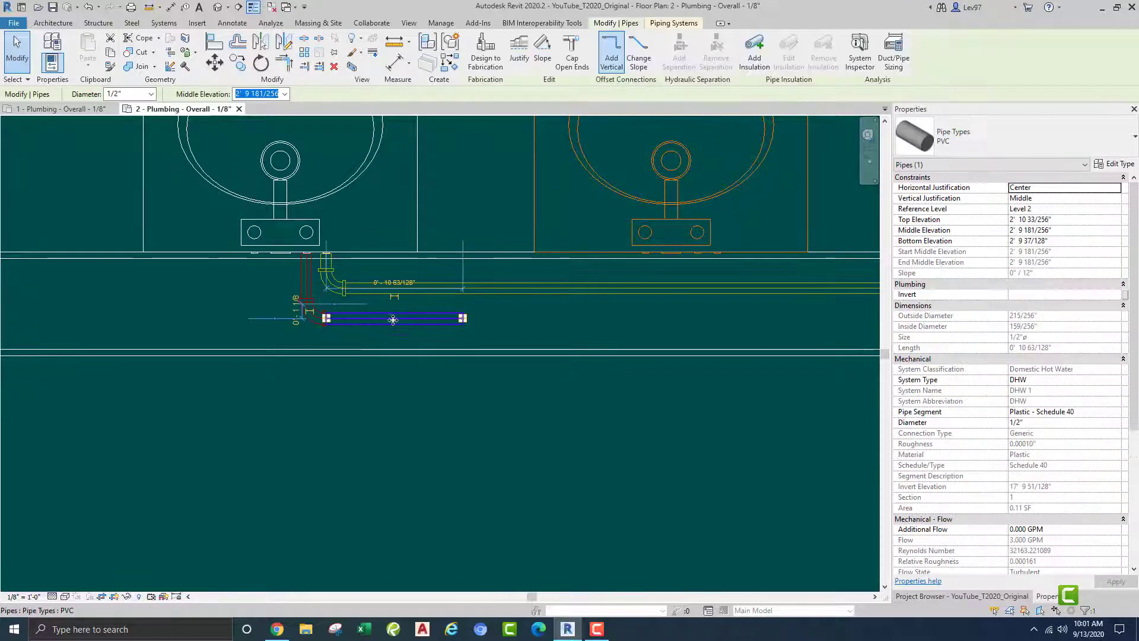
pyautogui.rightClick(464, 322)
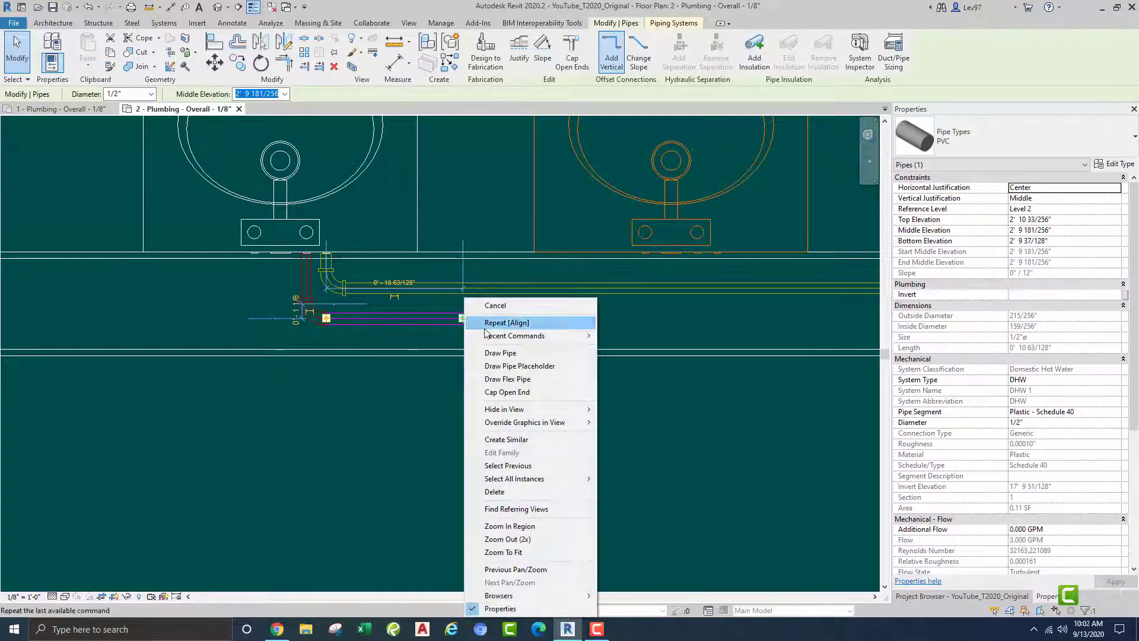
pyautogui.click(506, 357)
pyautogui.moveTo(674, 336); pyautogui.dragTo(135, 305, button='middle')
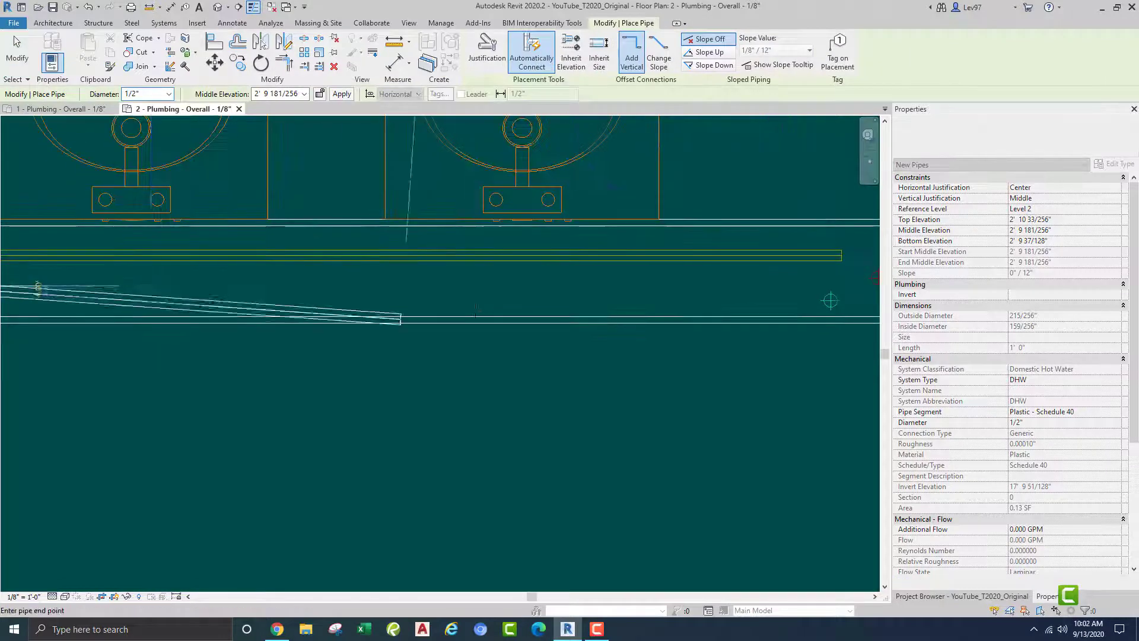
pyautogui.moveTo(663, 305); pyautogui.dragTo(242, 305, button='middle')
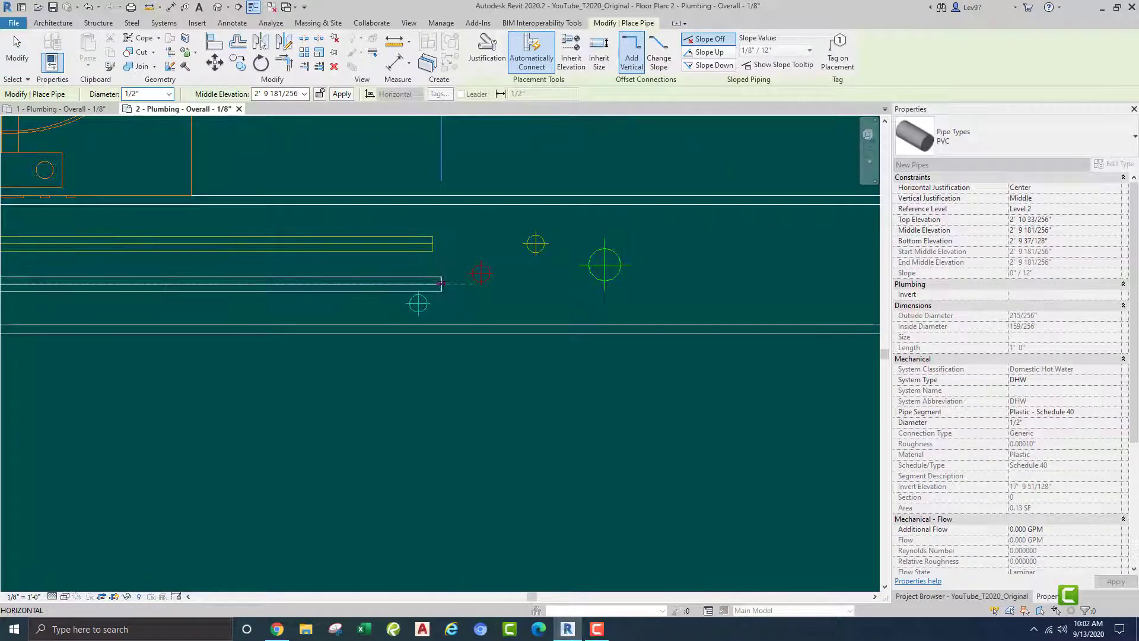
pyautogui.scroll(1, 386, 302)
pyautogui.press('Escape')
pyautogui.press('Escape')
pyautogui.scroll(1, 410, 237)
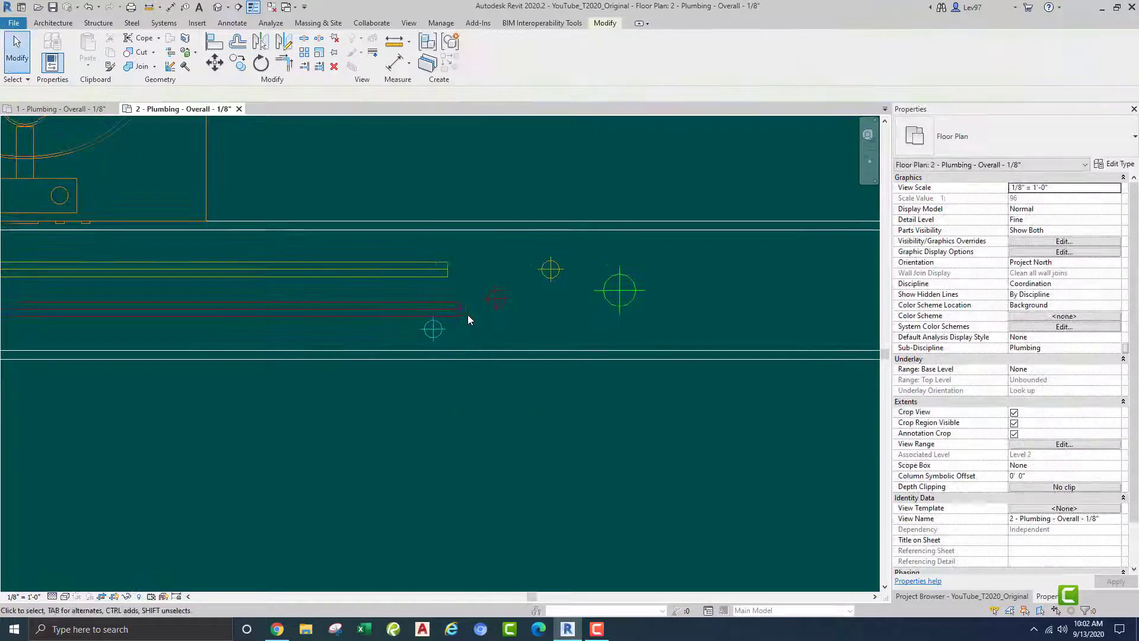
# Align the centerline of the eastward hot water pipe with the center of the hot water riser.
pyautogui.click(215, 51)
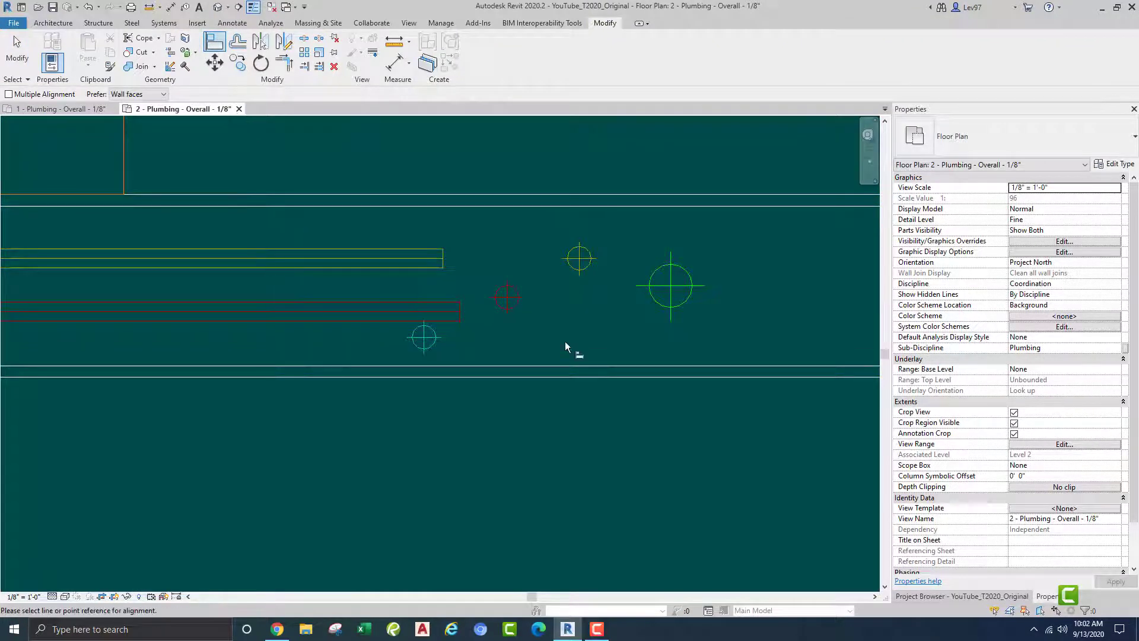
pyautogui.click(509, 312)
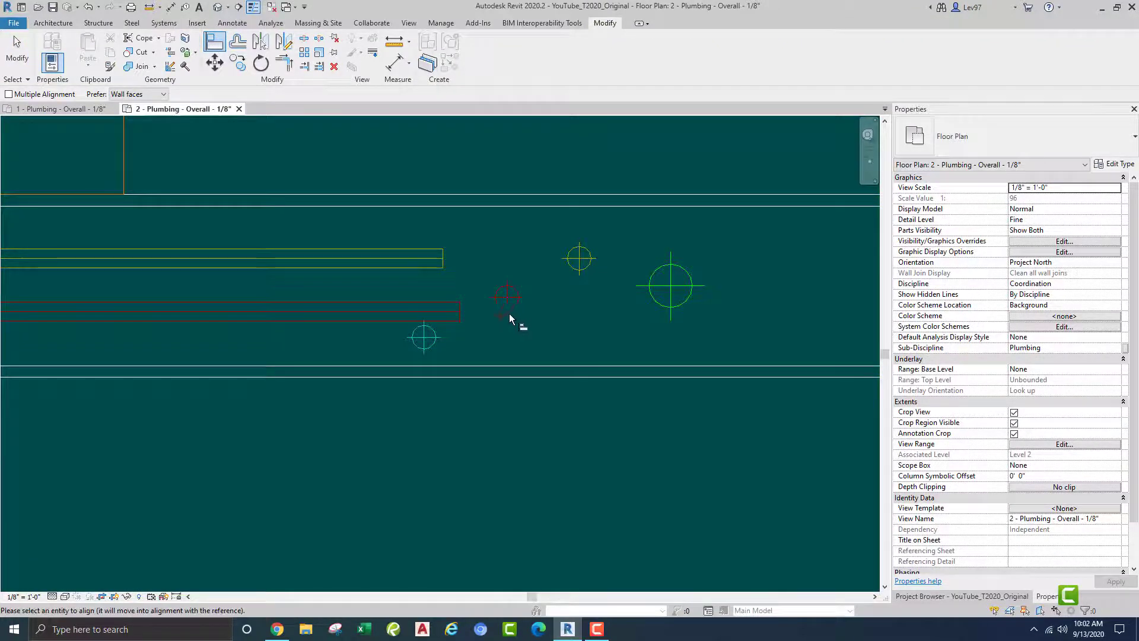
pyautogui.click(434, 312)
pyautogui.press('Escape')
pyautogui.press('Escape')
pyautogui.scroll(-2, 416, 328)
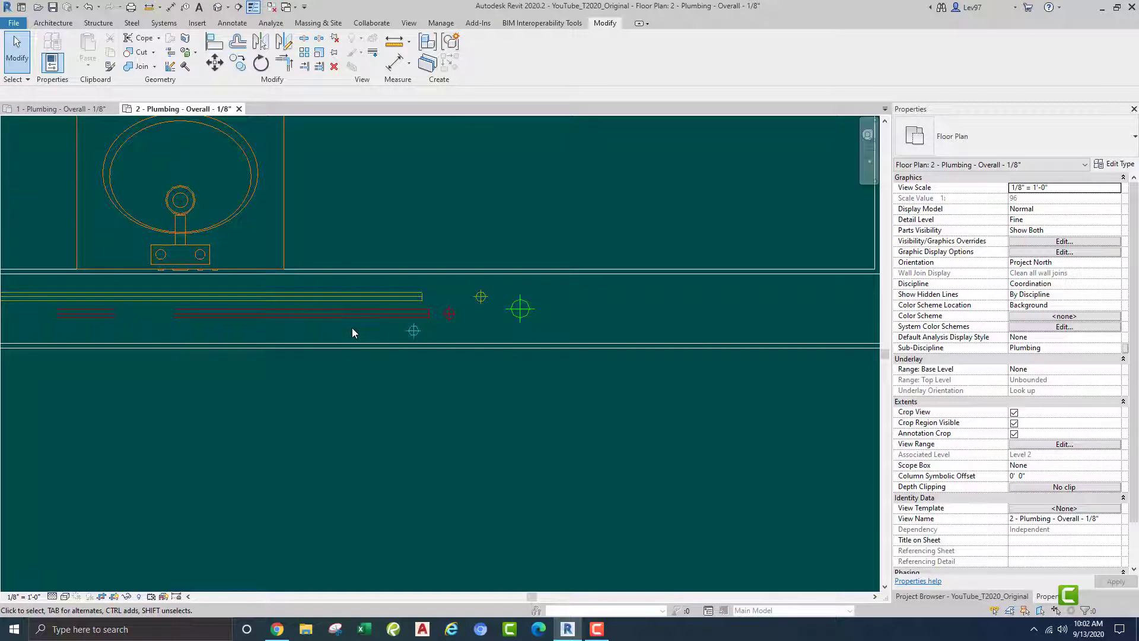
# Draw a 1/2" cold water pipe from the westernmost lavatory's cold water connector south into the wall, past the hot water pipe.
pyautogui.moveTo(303, 335); pyautogui.dragTo(565, 322, button='middle')
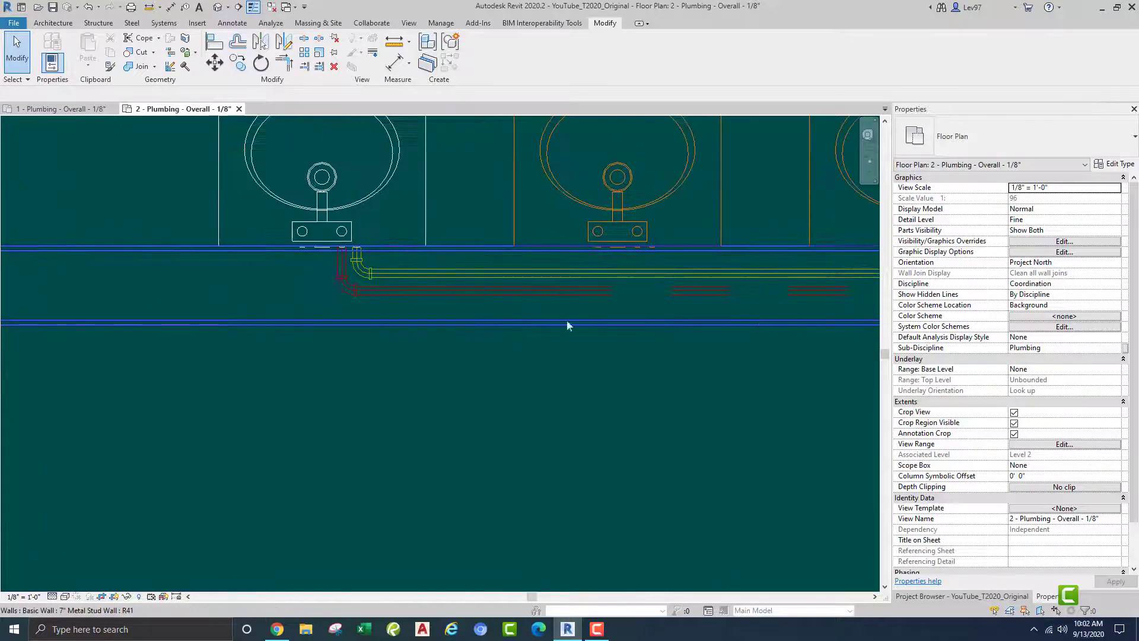
pyautogui.moveTo(264, 235); pyautogui.dragTo(309, 246, button='middle')
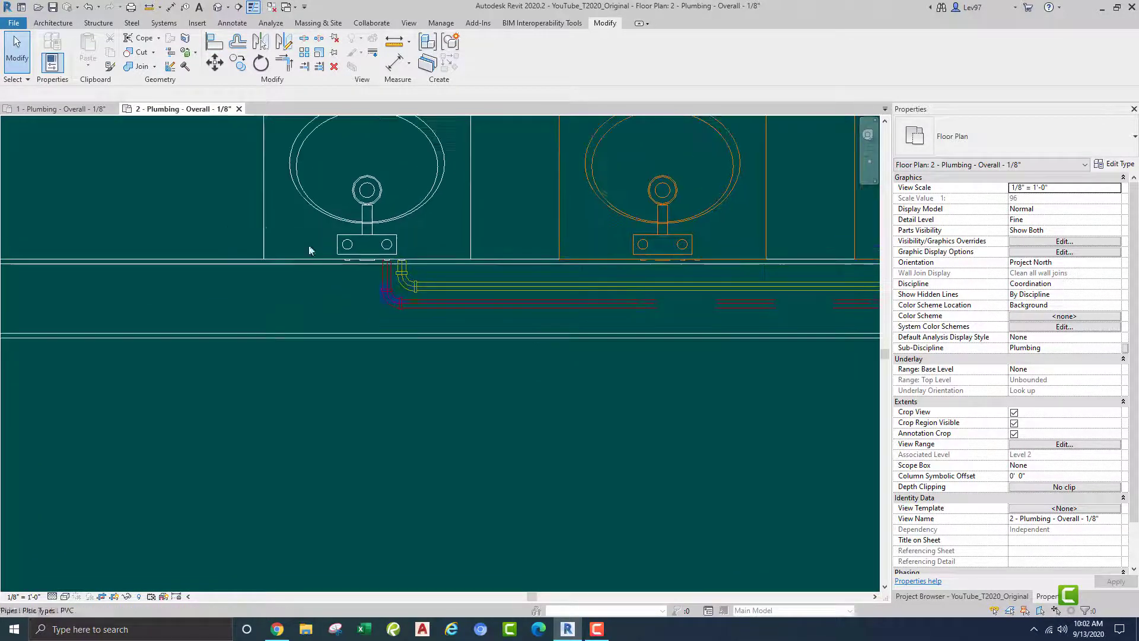
pyautogui.click(265, 194)
pyautogui.scroll(1, 268, 306)
pyautogui.click(356, 256)
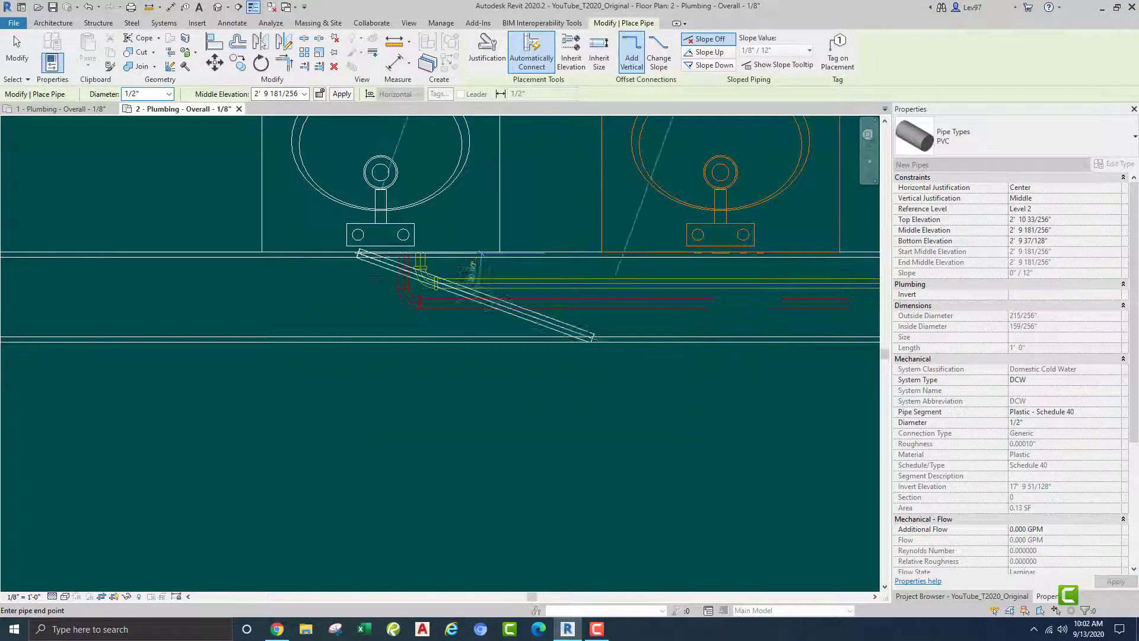
pyautogui.click(358, 320)
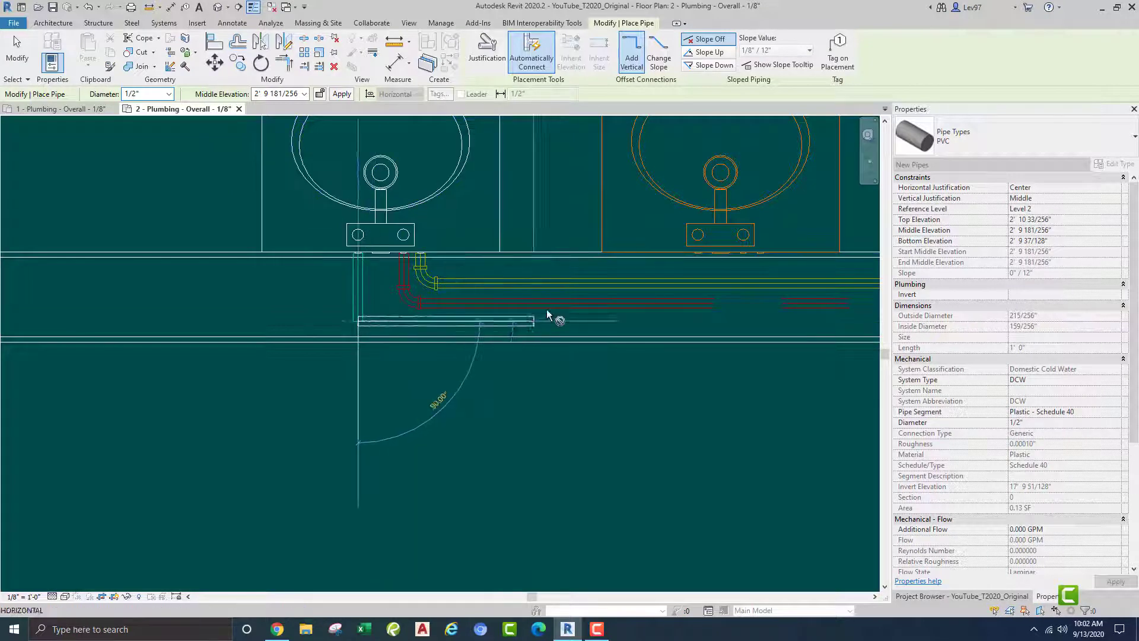
# Continue the 1/2" cold water pipe east inside the wall behind the lavatories, ending just short of the cold water riser.
pyautogui.scroll(-1, 560, 318)
pyautogui.scroll(-1, 565, 320)
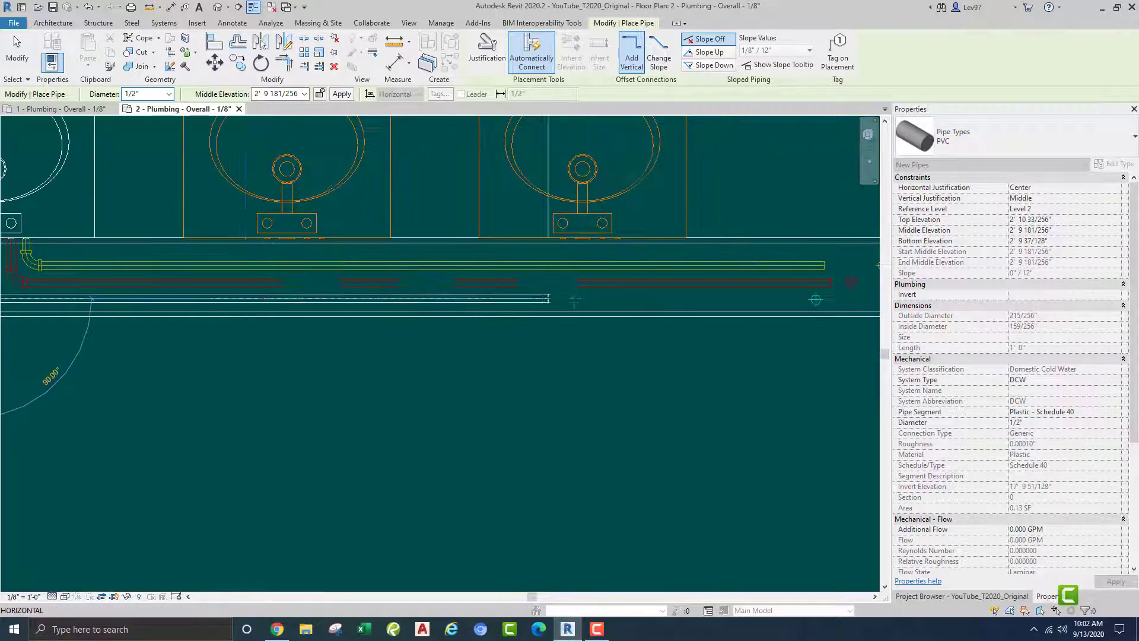
pyautogui.scroll(2, 469, 276)
pyautogui.click(530, 277)
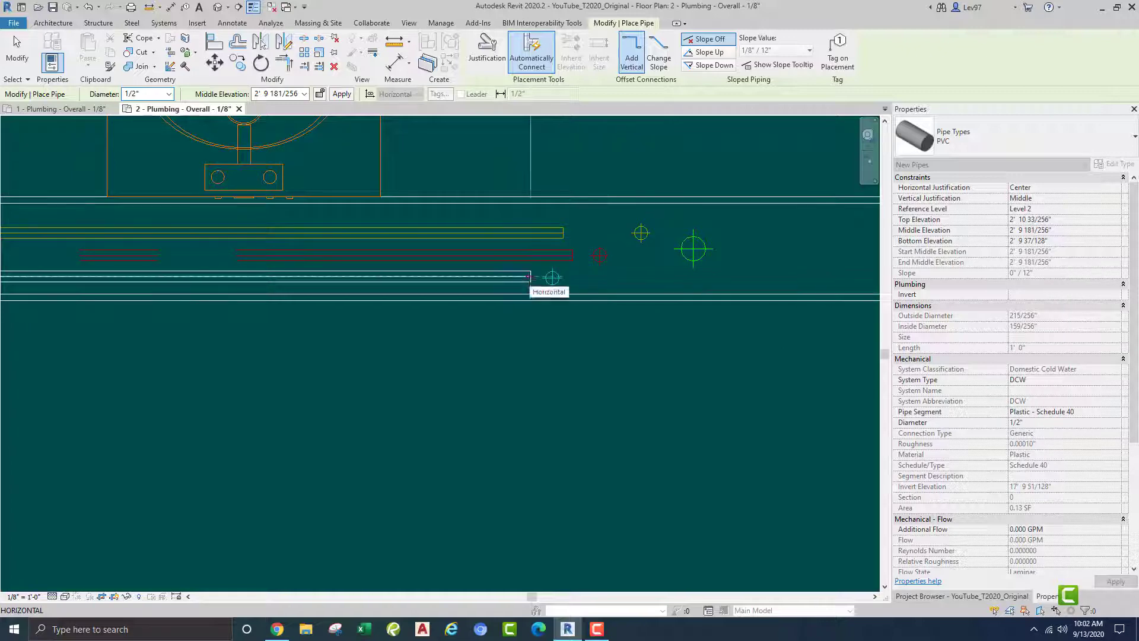
pyautogui.press('Escape')
pyautogui.press('Escape')
# Align the centerline of the eastward cold water pipe with the center of the cold water riser.
pyautogui.scroll(3, 549, 288)
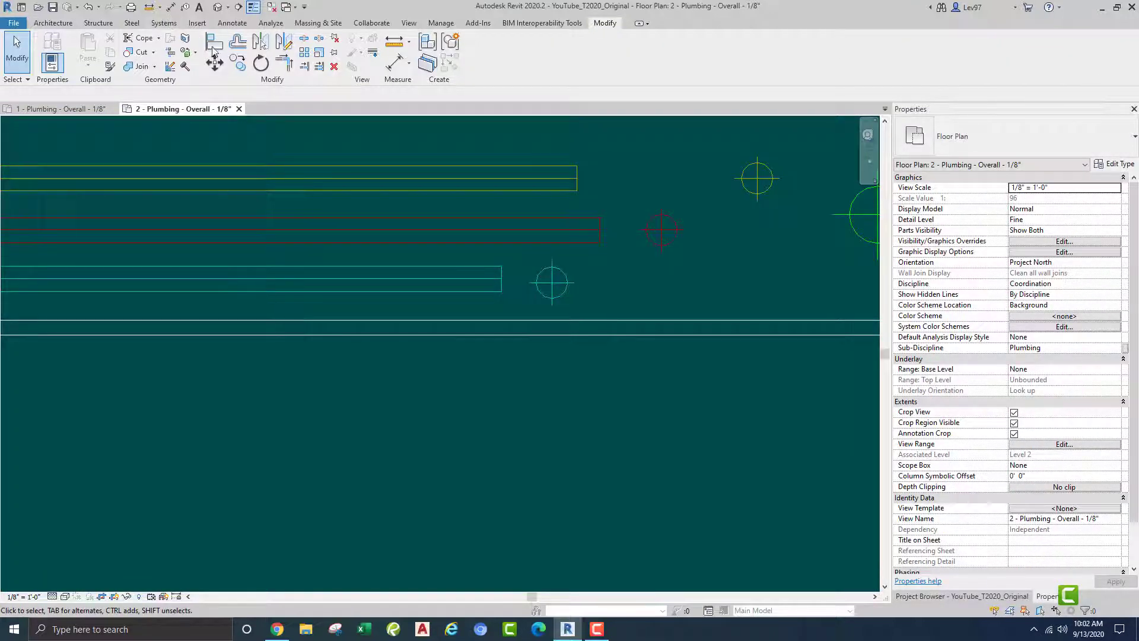
pyautogui.click(556, 302)
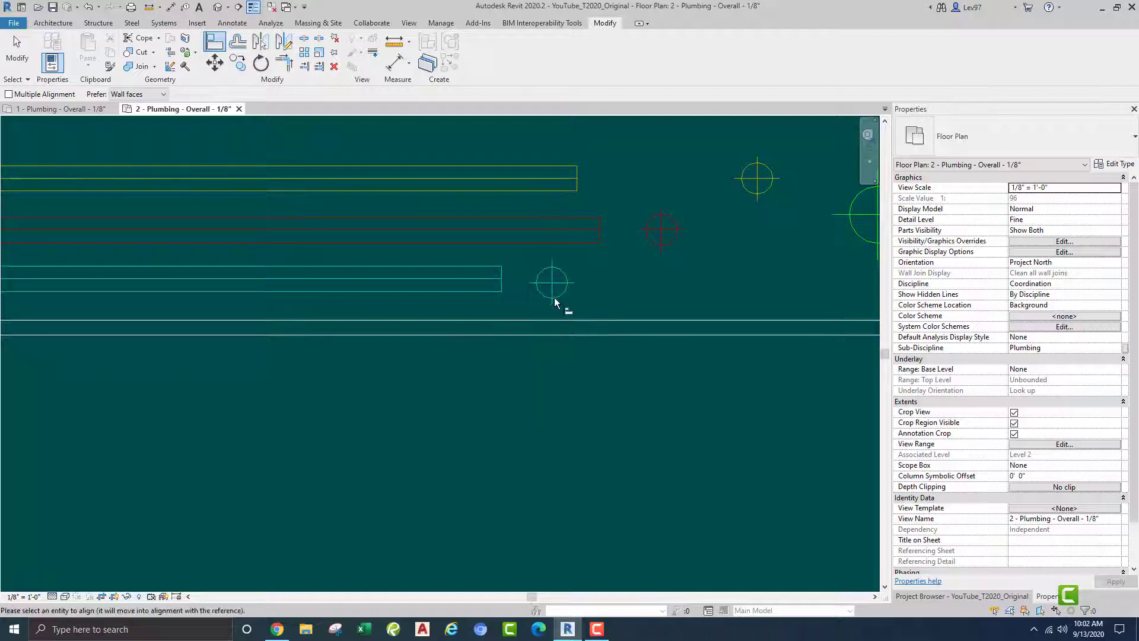
pyautogui.click(483, 280)
pyautogui.scroll(-6, 468, 292)
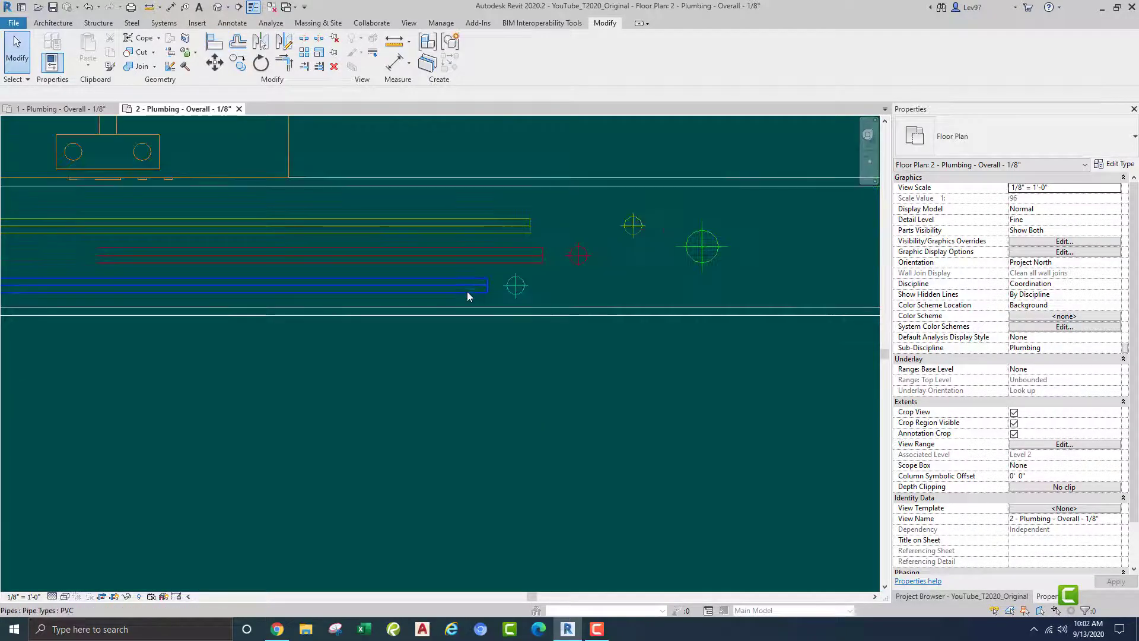
pyautogui.press('Escape')
pyautogui.press('Escape')
# Rotate the vertical section line by 90° about a point on it and move it just south of the lavatory wall, looking north.
pyautogui.scroll(-3, 385, 317)
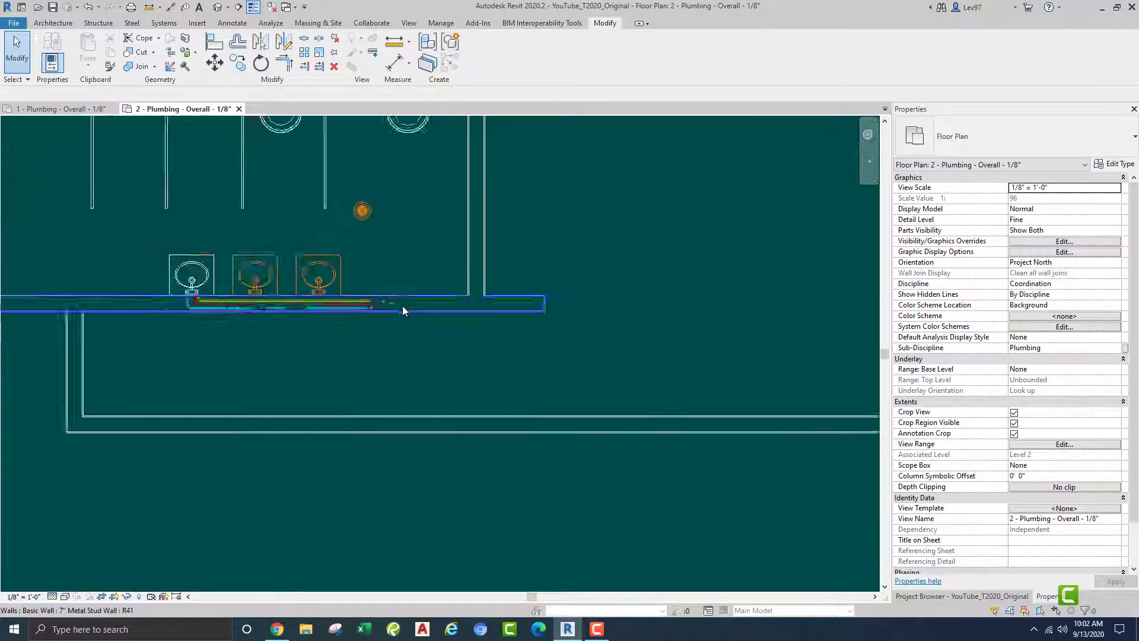
pyautogui.scroll(4, 464, 290)
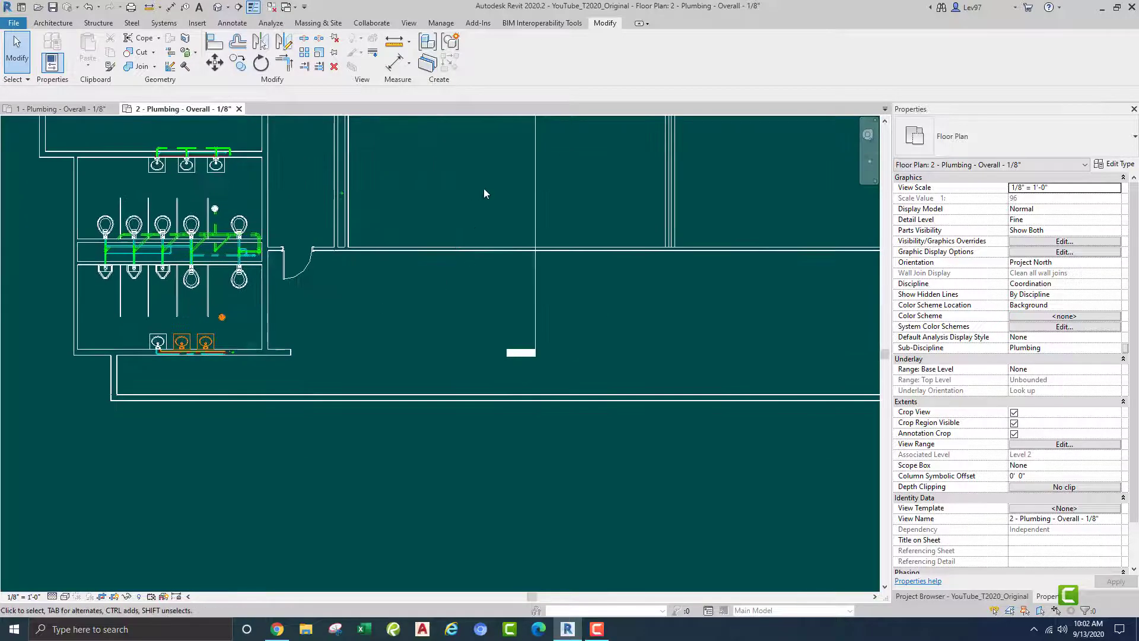
pyautogui.click(533, 206)
pyautogui.click(261, 64)
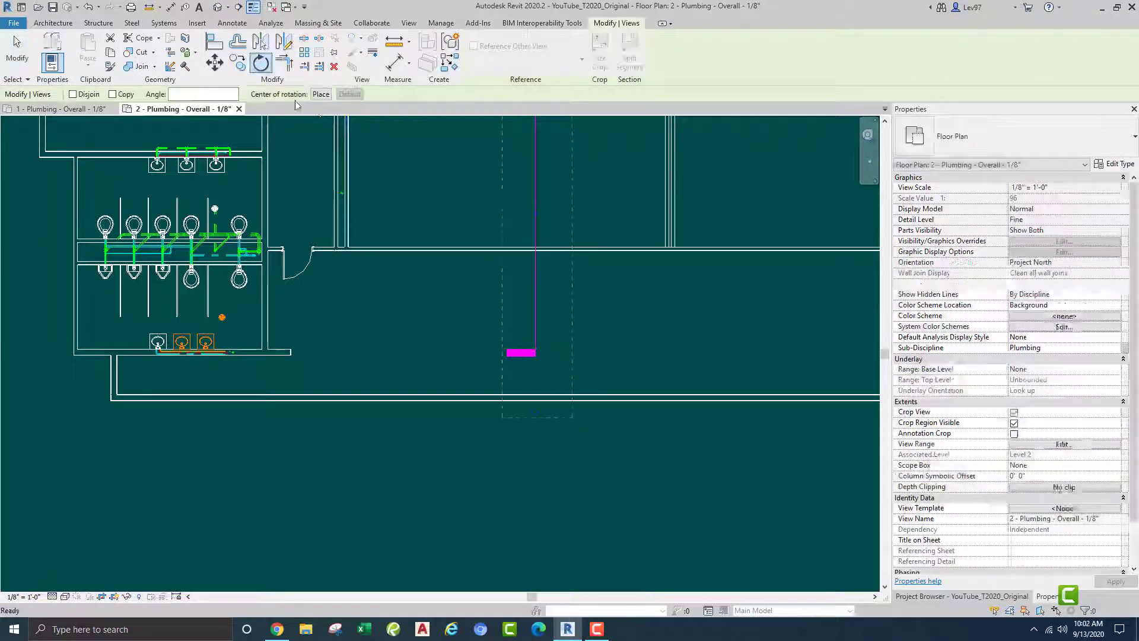
pyautogui.click(320, 94)
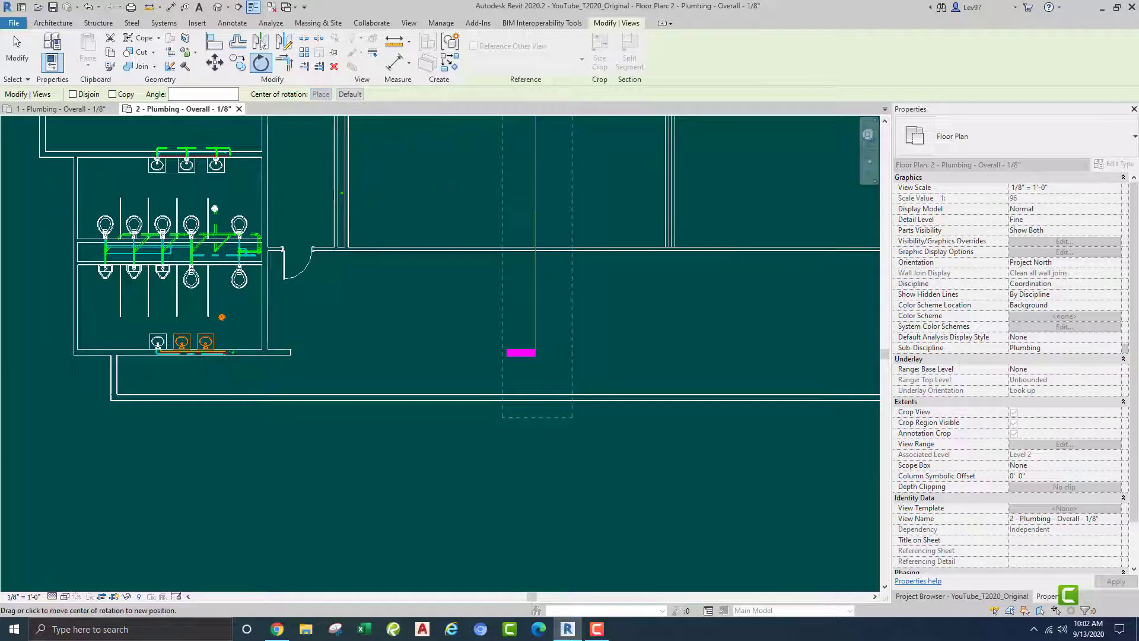
pyautogui.click(535, 189)
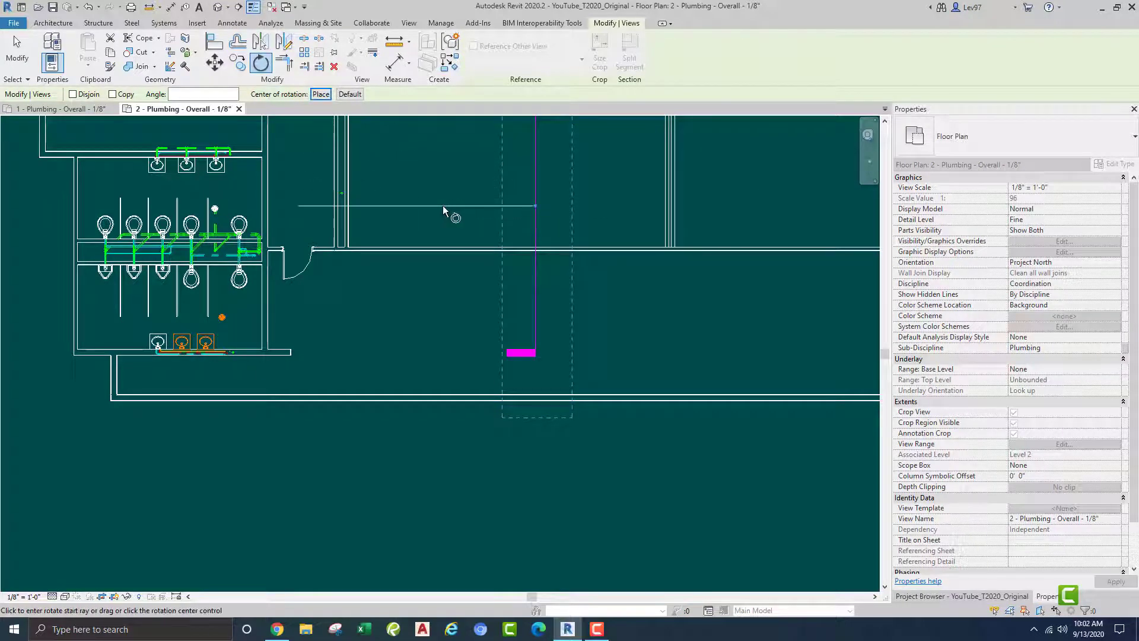
pyautogui.click(444, 211)
pyautogui.write('90')
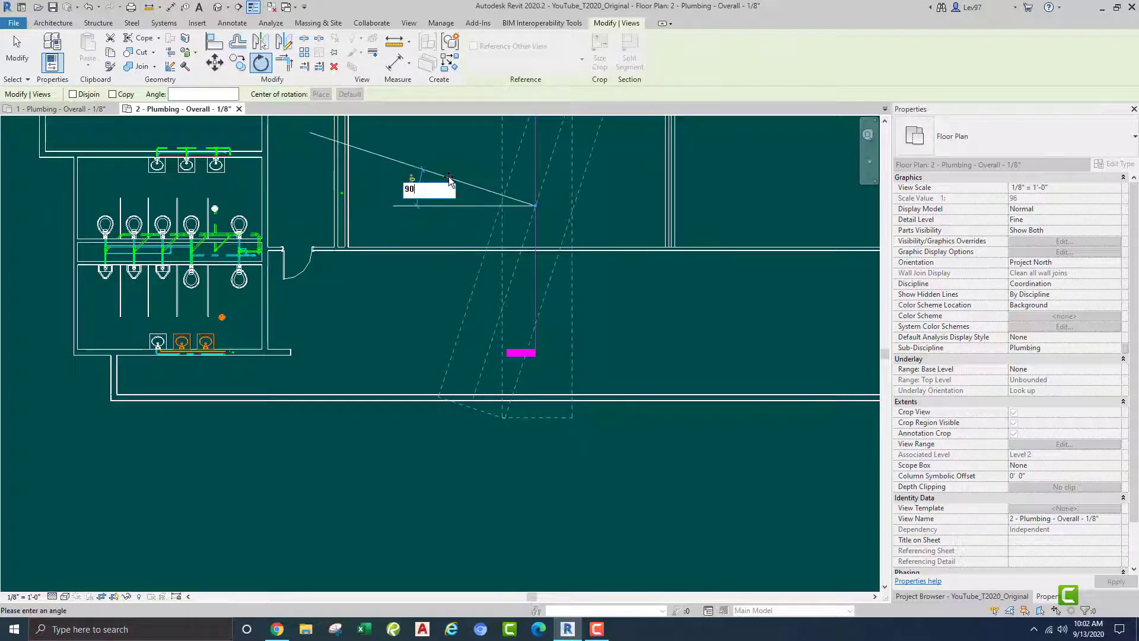
pyautogui.press('Return')
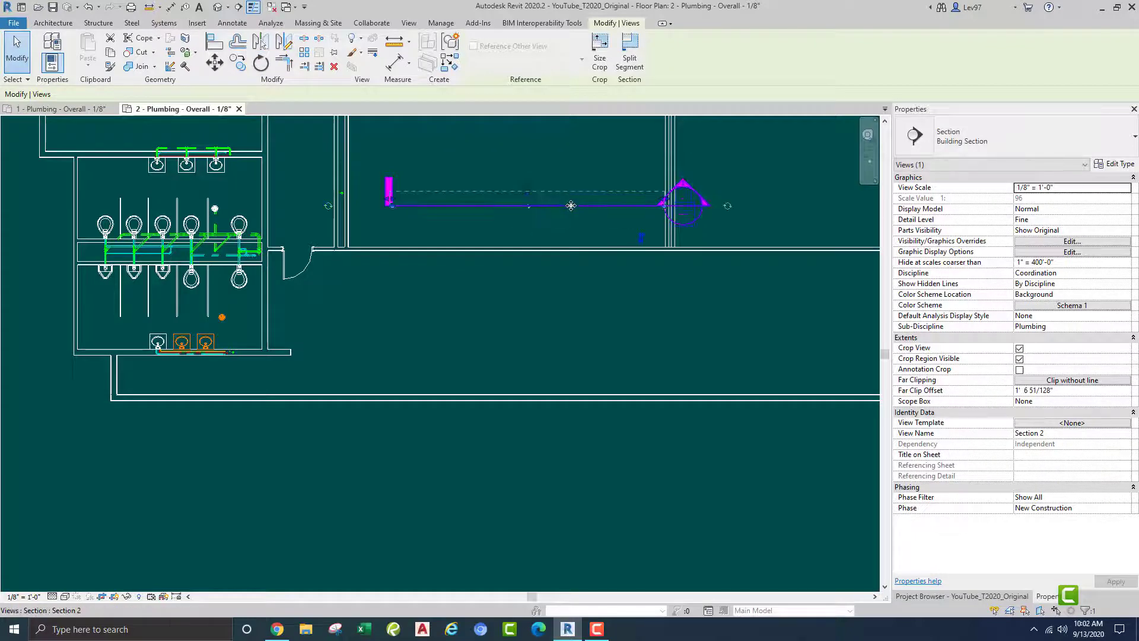
pyautogui.moveTo(570, 206); pyautogui.dragTo(236, 358)
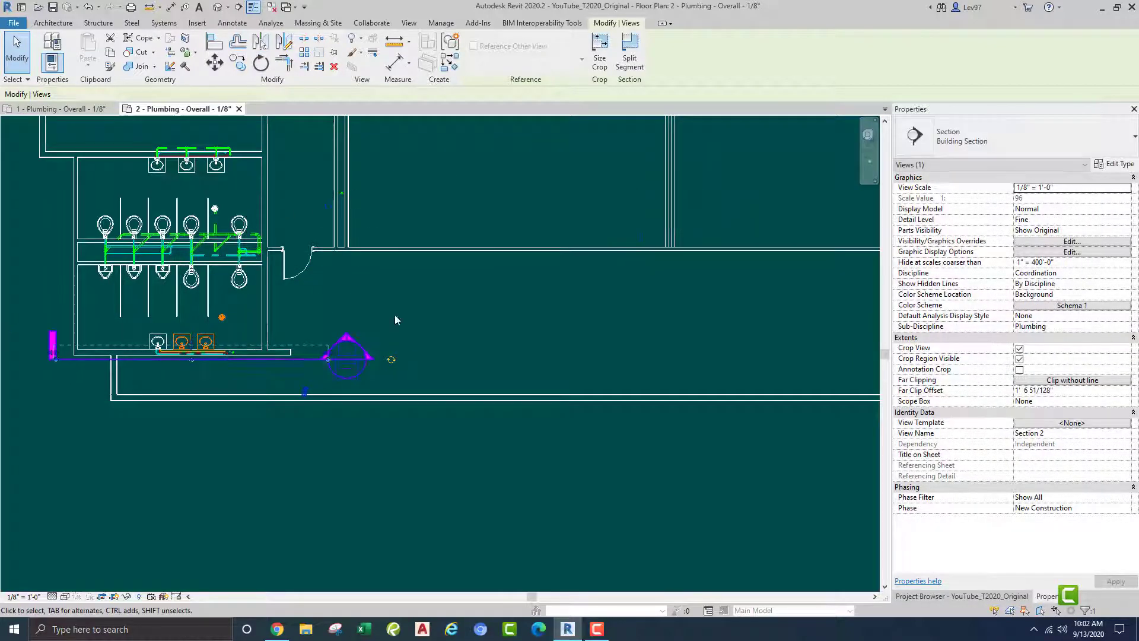
# Open the relocated section's view and examine the second-floor lavatory piping and the risers between Level 1 and the roof.
pyautogui.rightClick(526, 297)
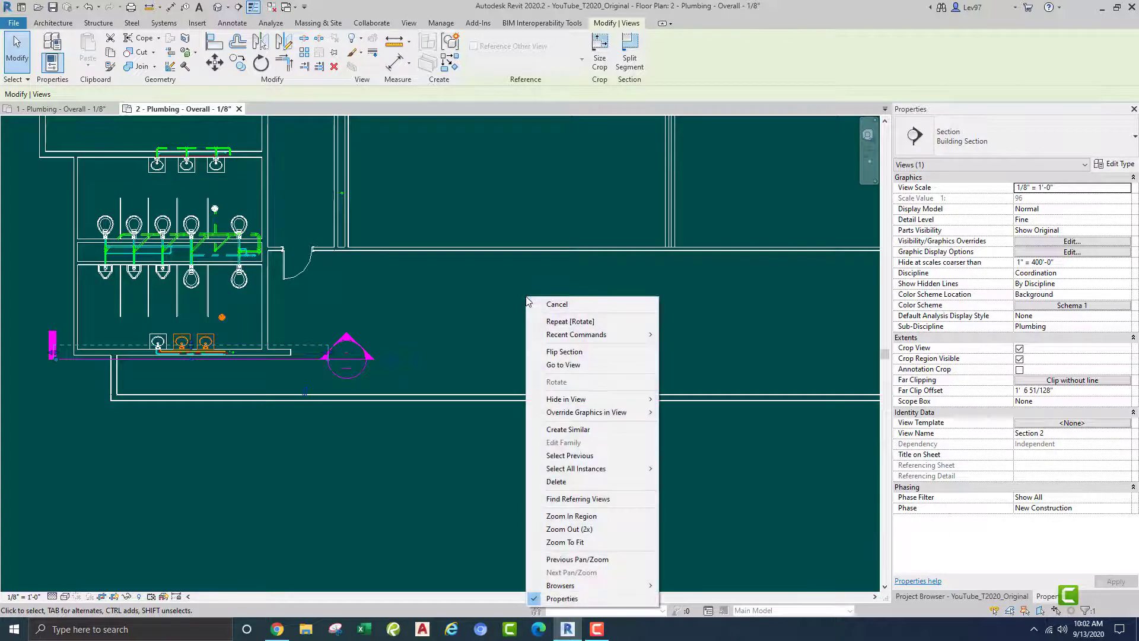
pyautogui.click(563, 364)
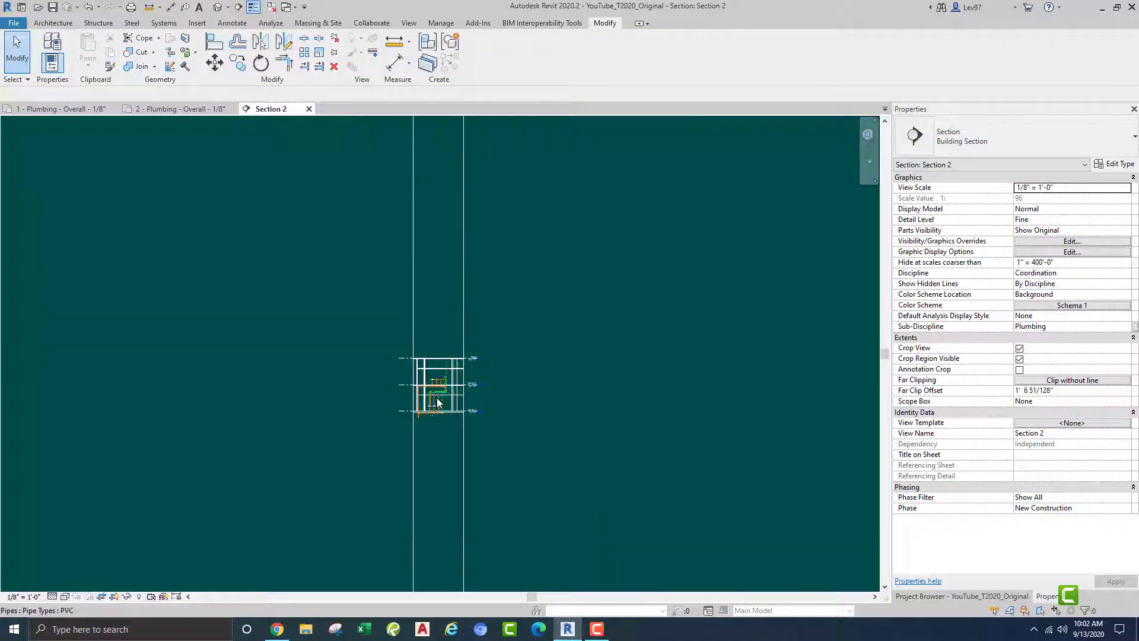
pyautogui.scroll(6, 437, 403)
pyautogui.scroll(3, 474, 347)
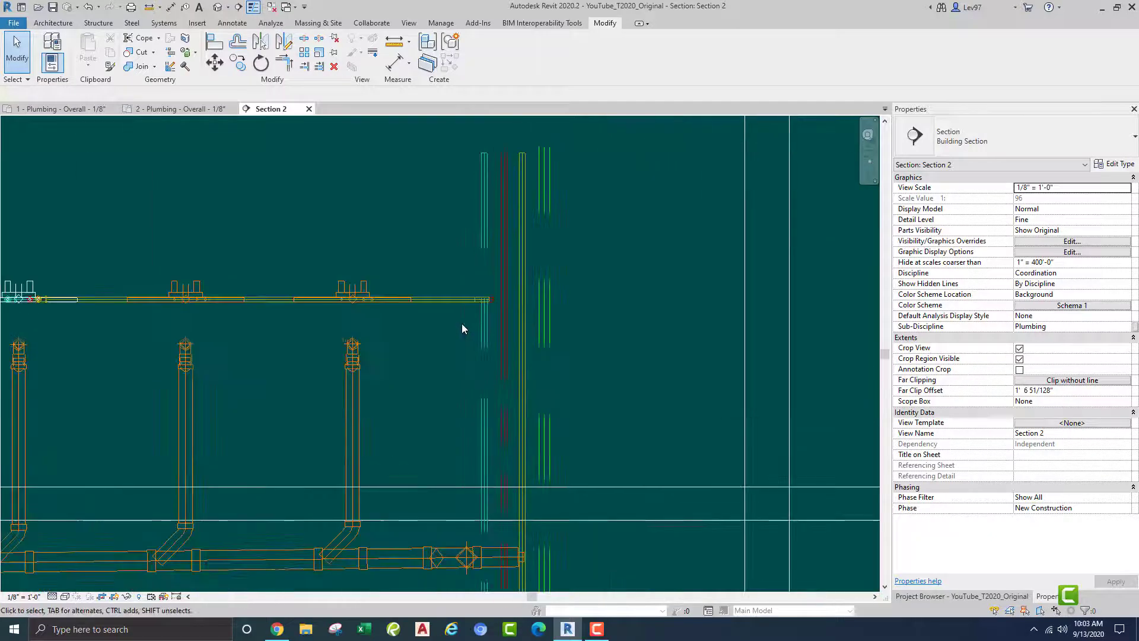
pyautogui.scroll(-6, 438, 342)
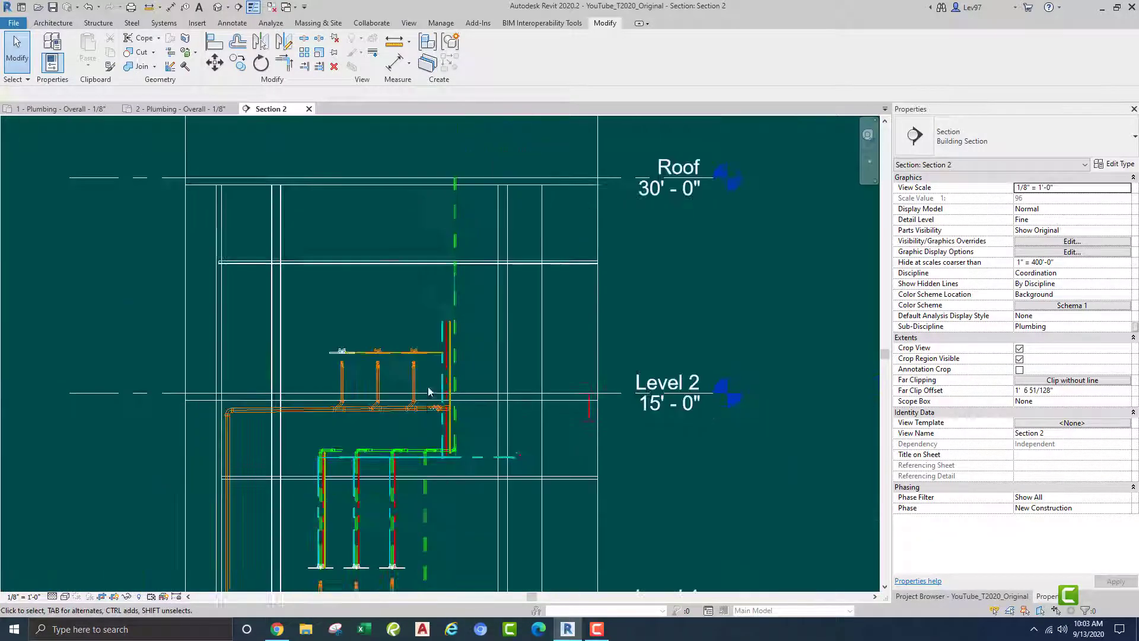
pyautogui.moveTo(385, 585); pyautogui.dragTo(443, 436, button='middle')
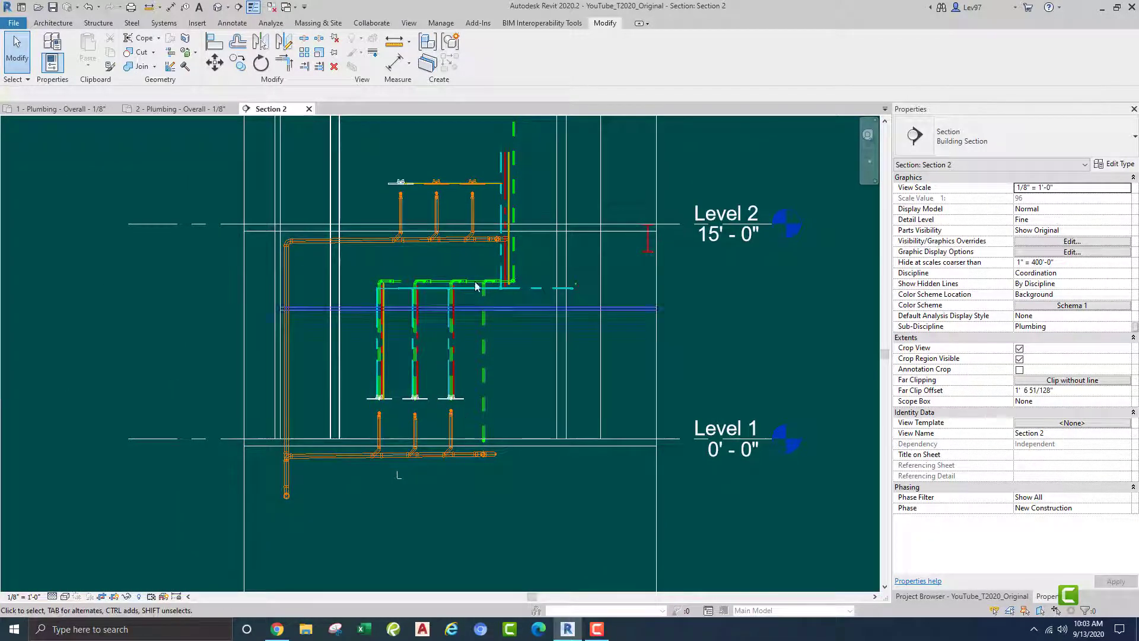
pyautogui.moveTo(479, 321); pyautogui.dragTo(465, 455, button='middle')
pyautogui.scroll(3, 459, 357)
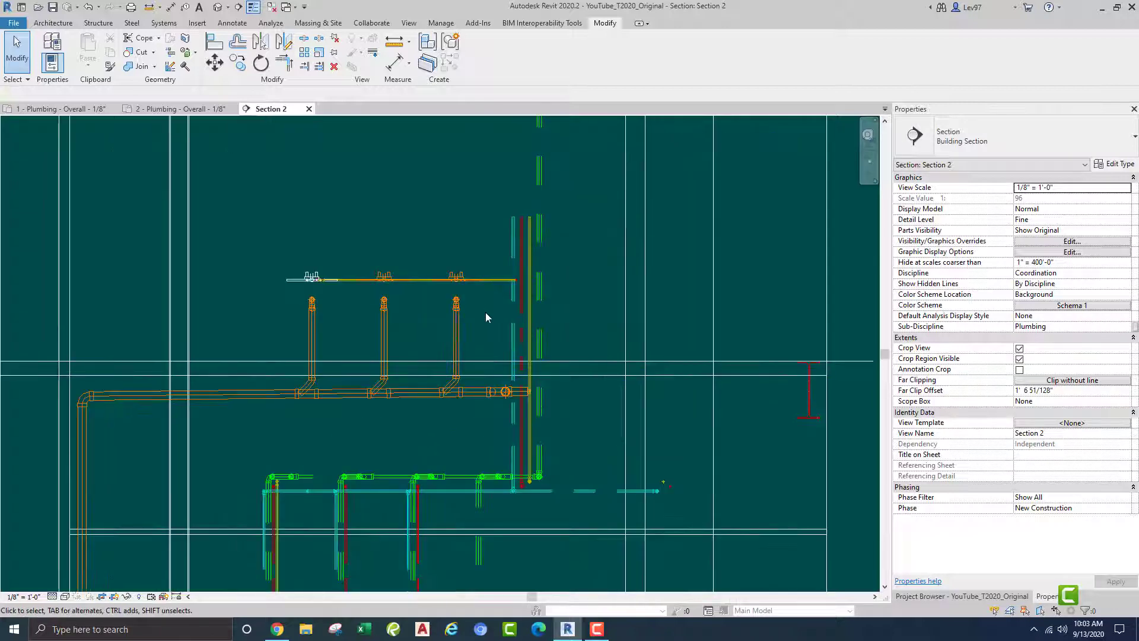
# Draw a horizontal detail line about 5" long just west of the water risers, between the lavatory wall pipes and the floor.
pyautogui.scroll(2, 485, 312)
pyautogui.scroll(2, 473, 382)
pyautogui.press('d')
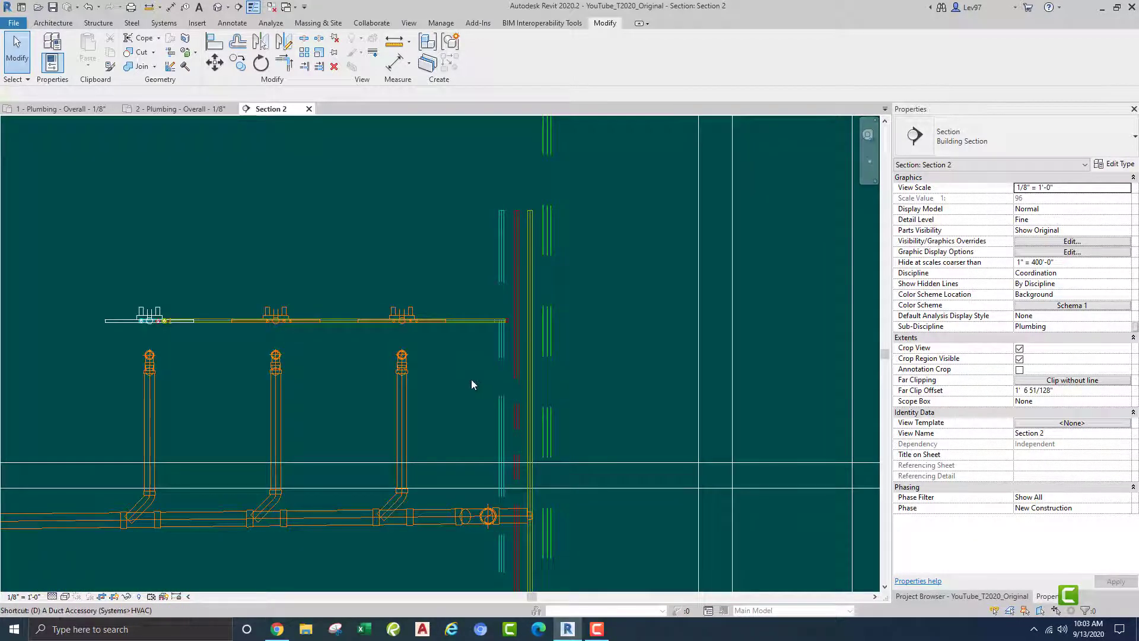
pyautogui.press('l')
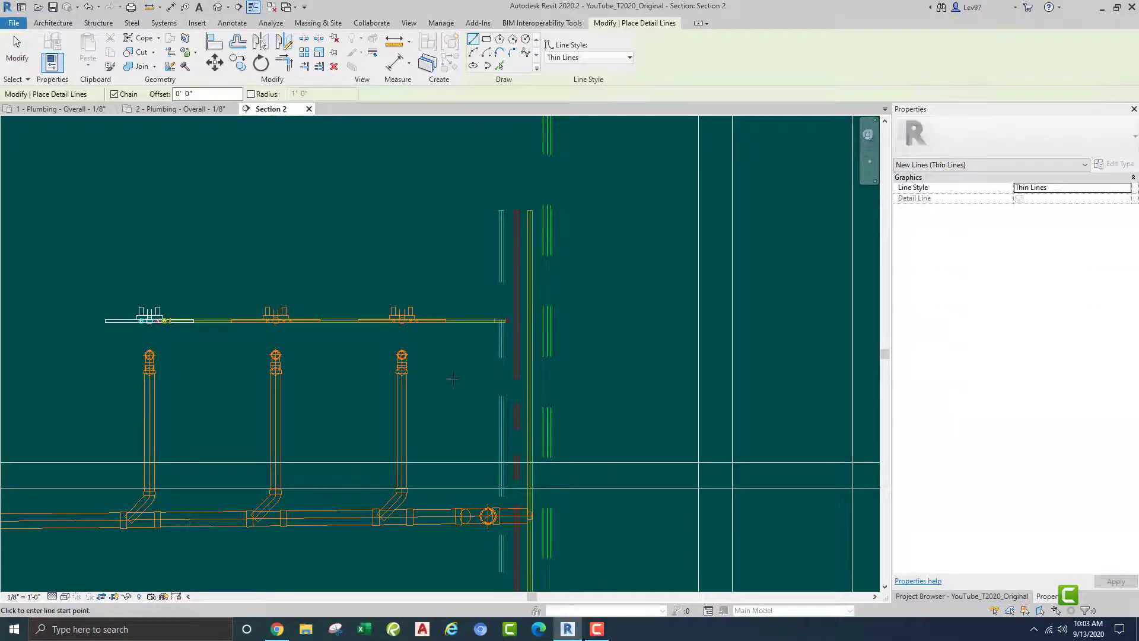
pyautogui.click(457, 365)
pyautogui.click(479, 365)
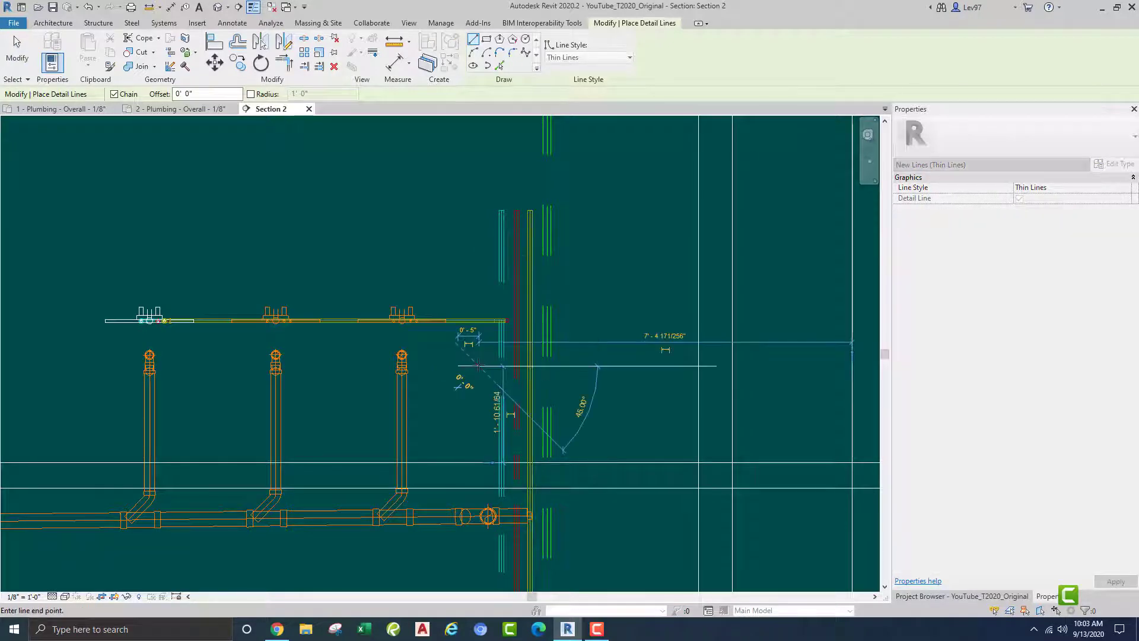
pyautogui.press('Escape')
pyautogui.press('Escape')
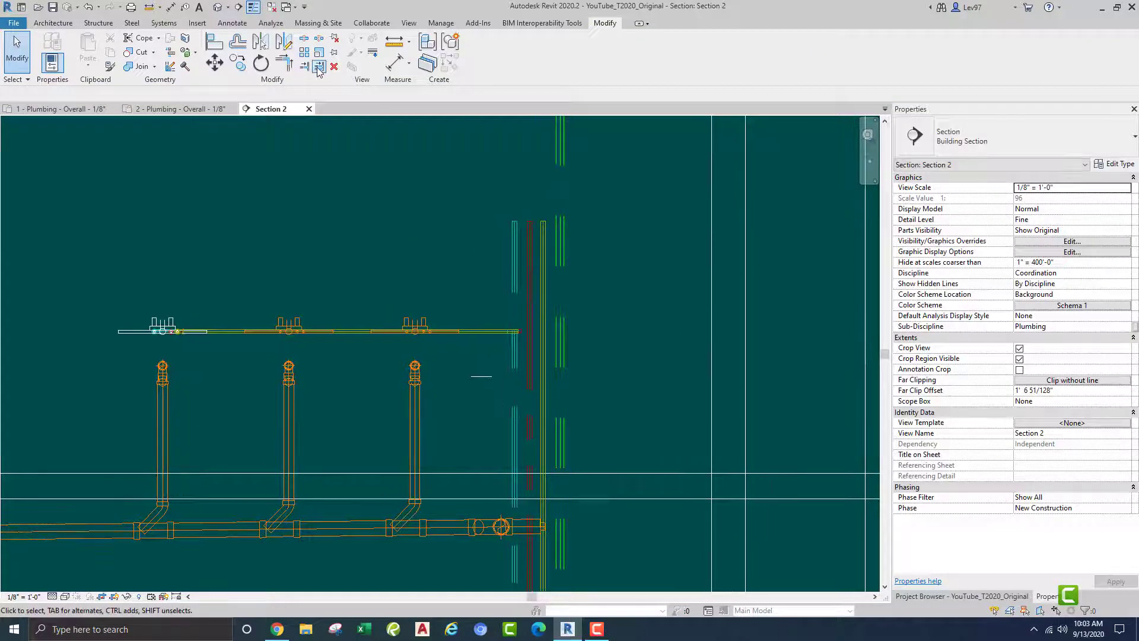
# Trim the cold water, hot water and hot water return risers to the short detail line, keeping their lower parts.
pyautogui.click(319, 69)
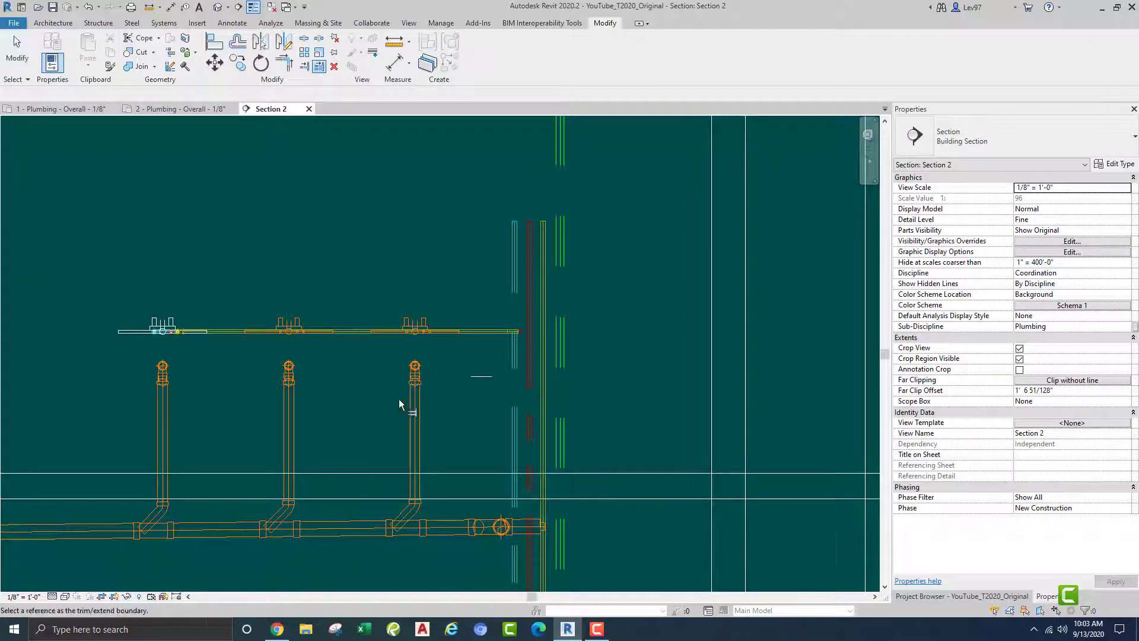
pyautogui.click(514, 415)
pyautogui.click(528, 421)
pyautogui.click(541, 422)
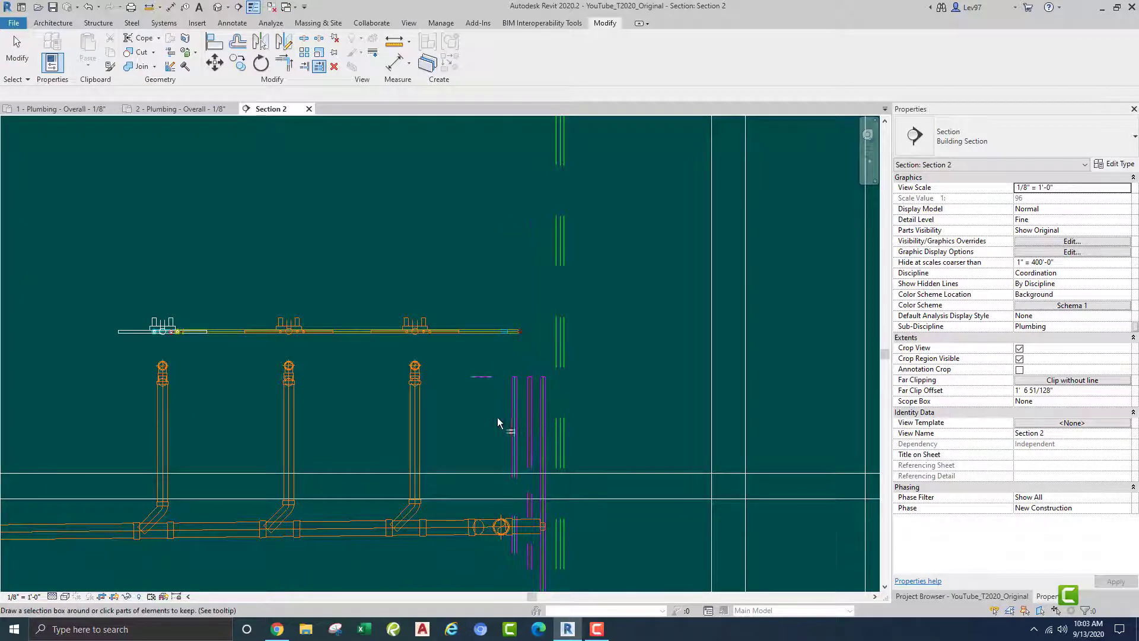
pyautogui.press('Escape')
# Delete the short detail line used as the trim boundary.
pyautogui.click(483, 376)
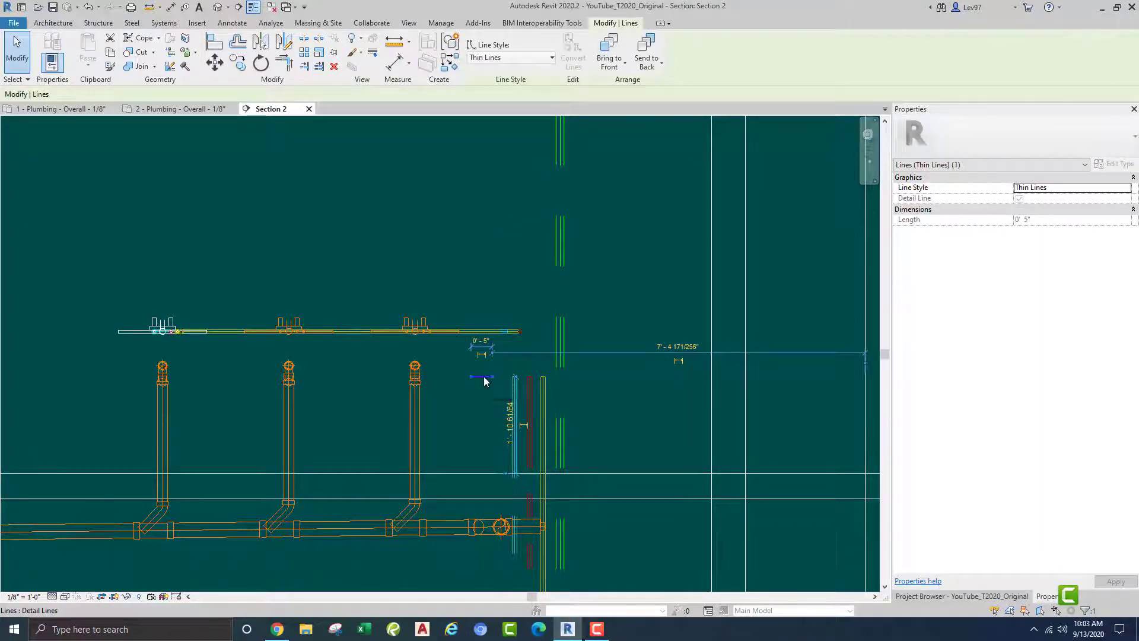
pyautogui.press('Delete')
pyautogui.moveTo(488, 395); pyautogui.dragTo(502, 397, button='middle')
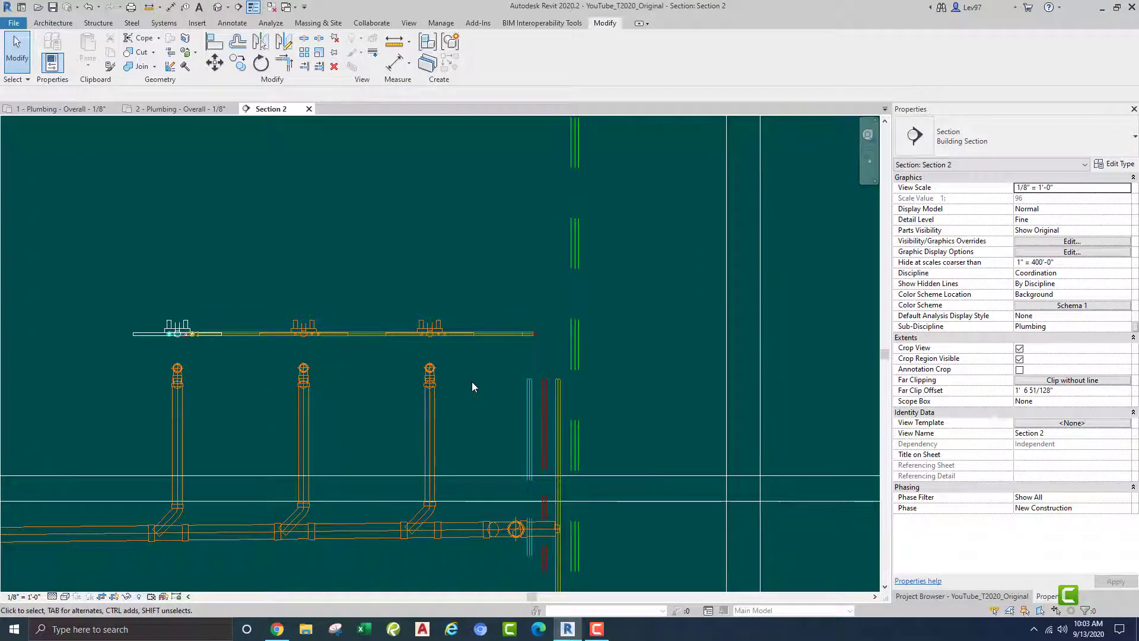
# Open the 3D Plumbing view and make the Domestic Cold Water - Supply and Domestic Hot Water - Supply filters visible.
pyautogui.click(927, 595)
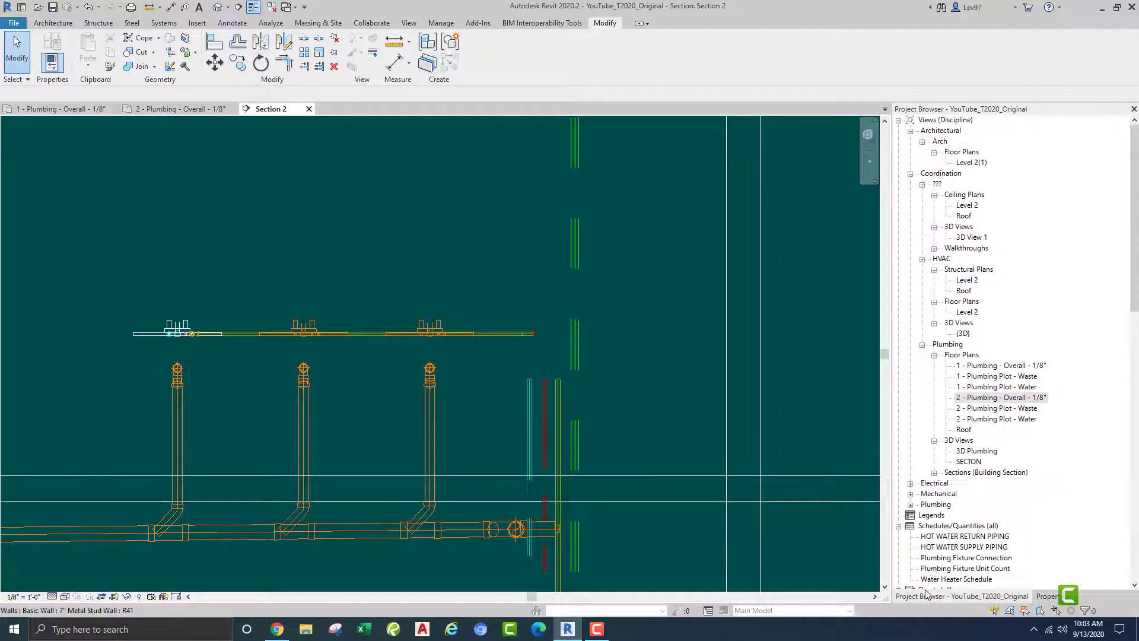
pyautogui.doubleClick(973, 451)
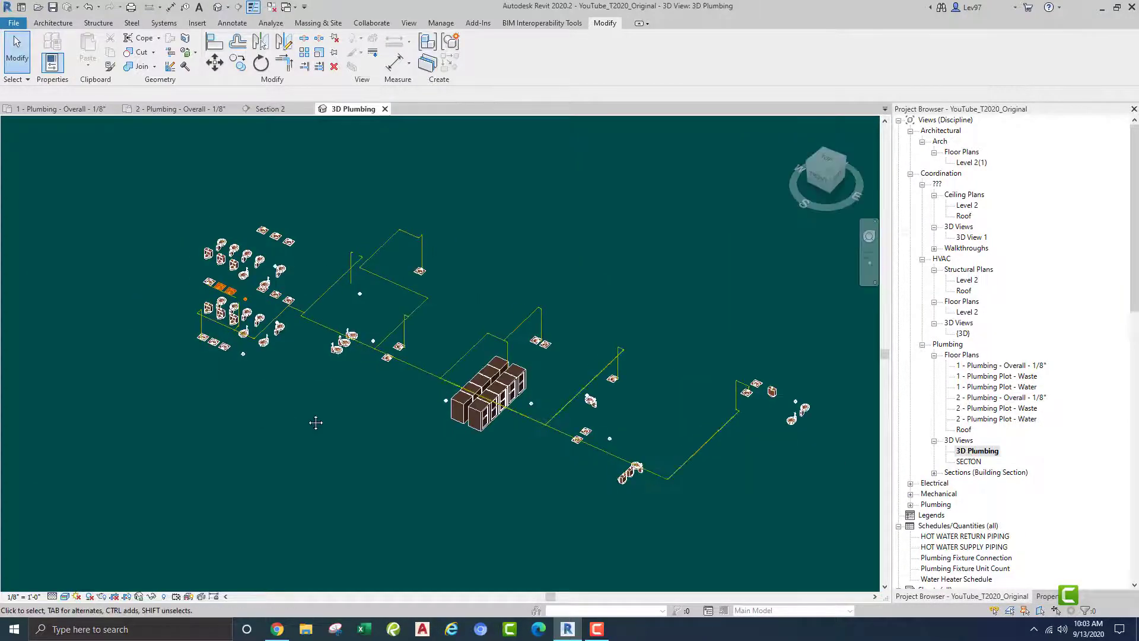
pyautogui.press('v')
pyautogui.press('g')
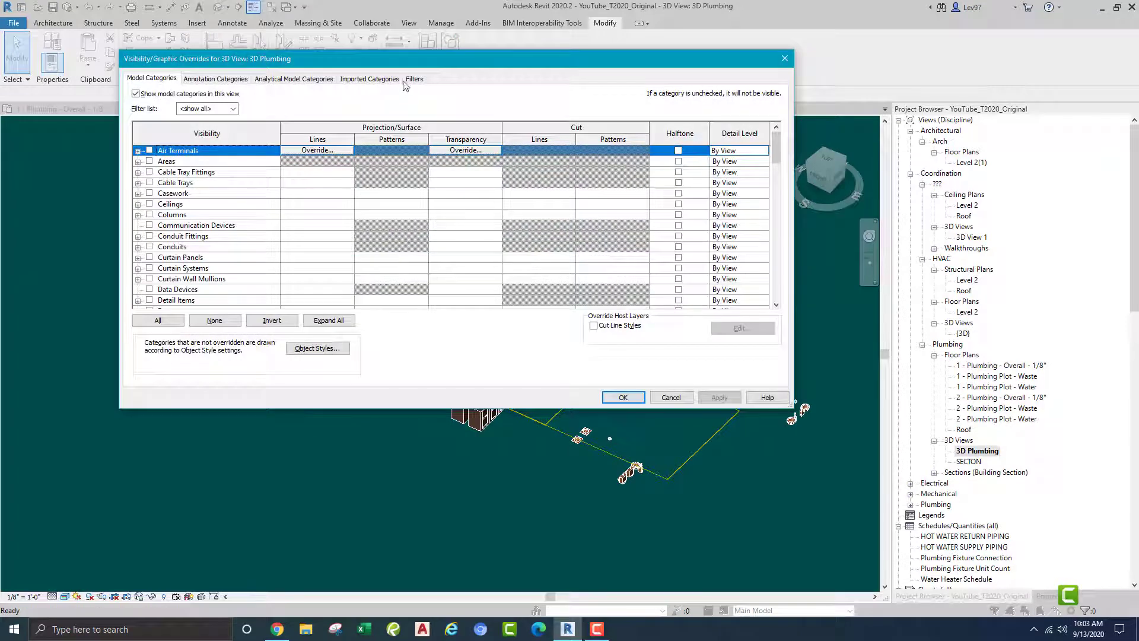
pyautogui.click(414, 80)
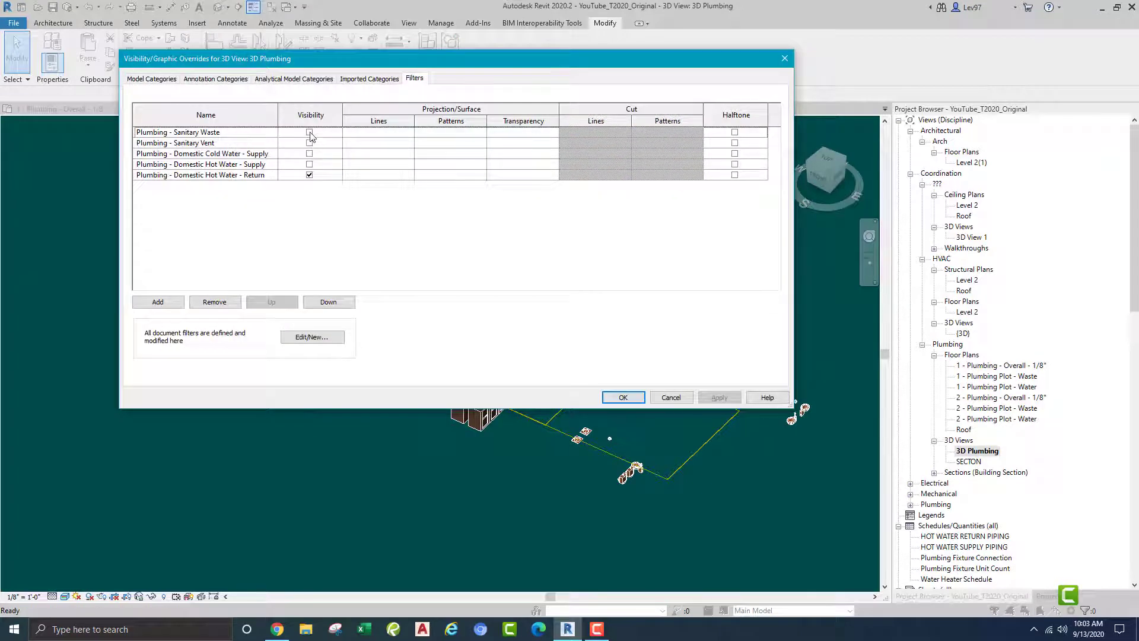
pyautogui.click(309, 154)
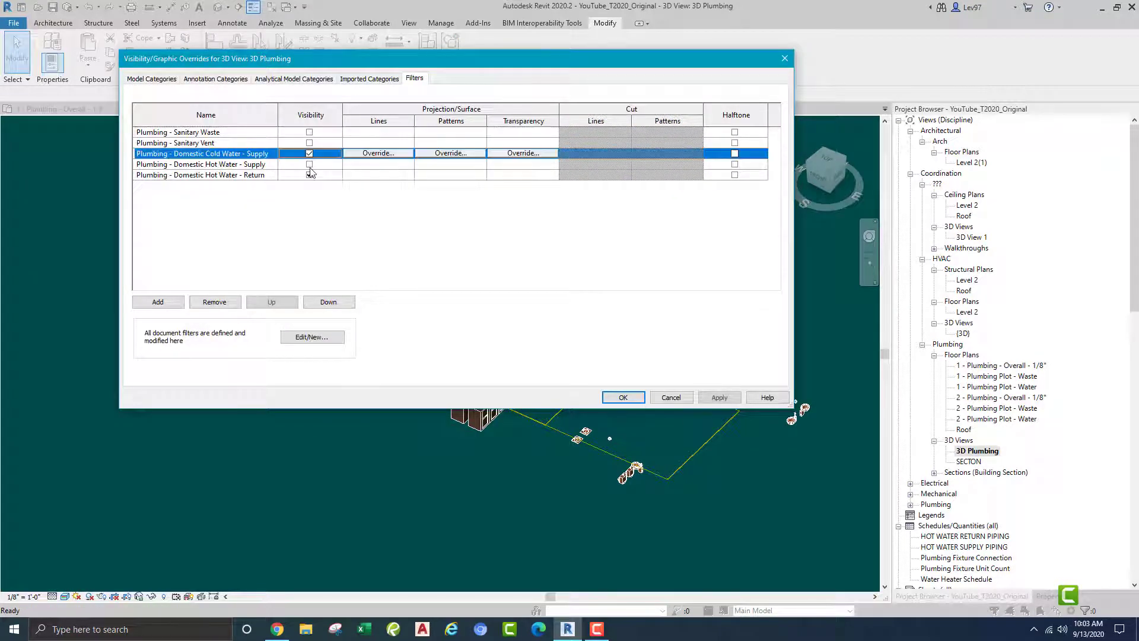
pyautogui.click(309, 165)
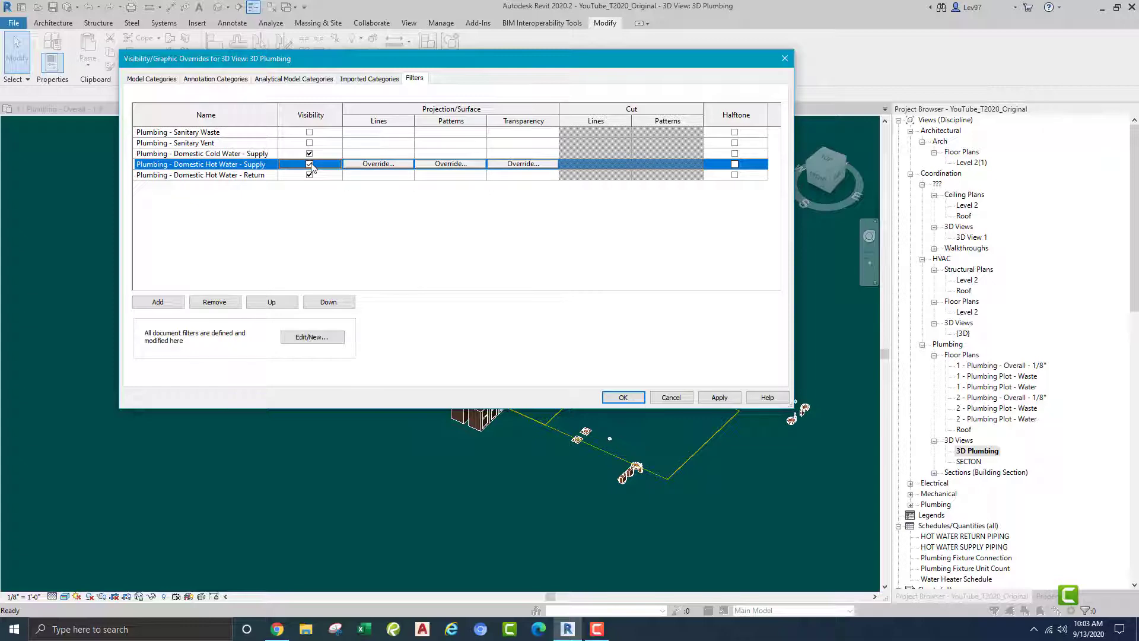
pyautogui.click(620, 398)
# Set the diameter of the three horizontal water pipes behind the second-floor lavatories to 3/4", matching the cold water riser.
pyautogui.scroll(10, 365, 414)
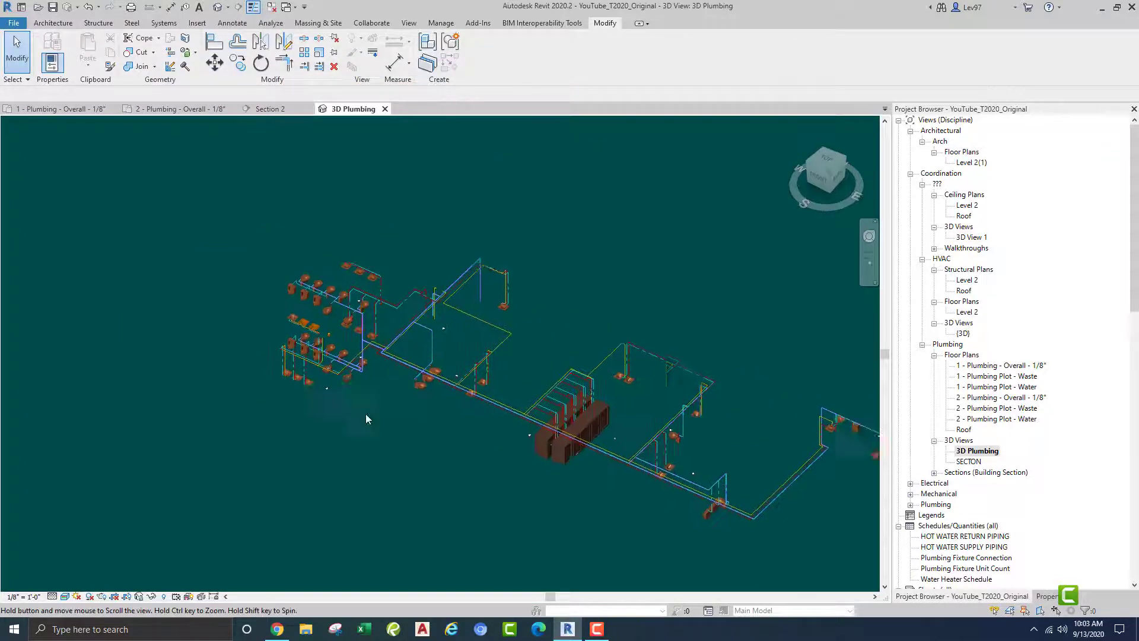
pyautogui.scroll(8, 399, 243)
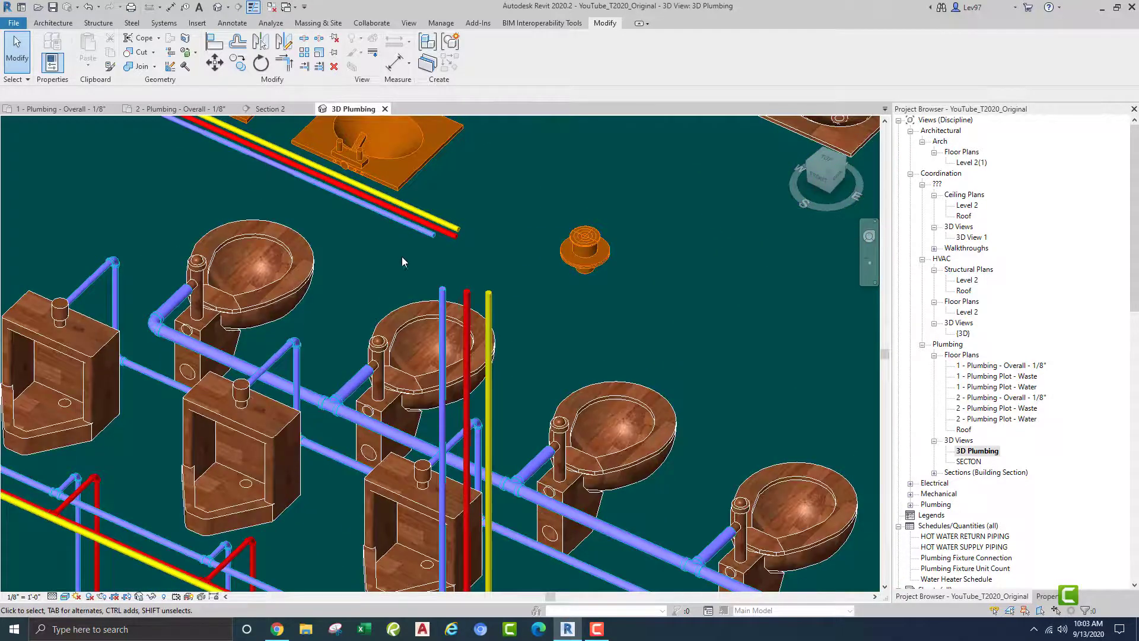
pyautogui.click(442, 295)
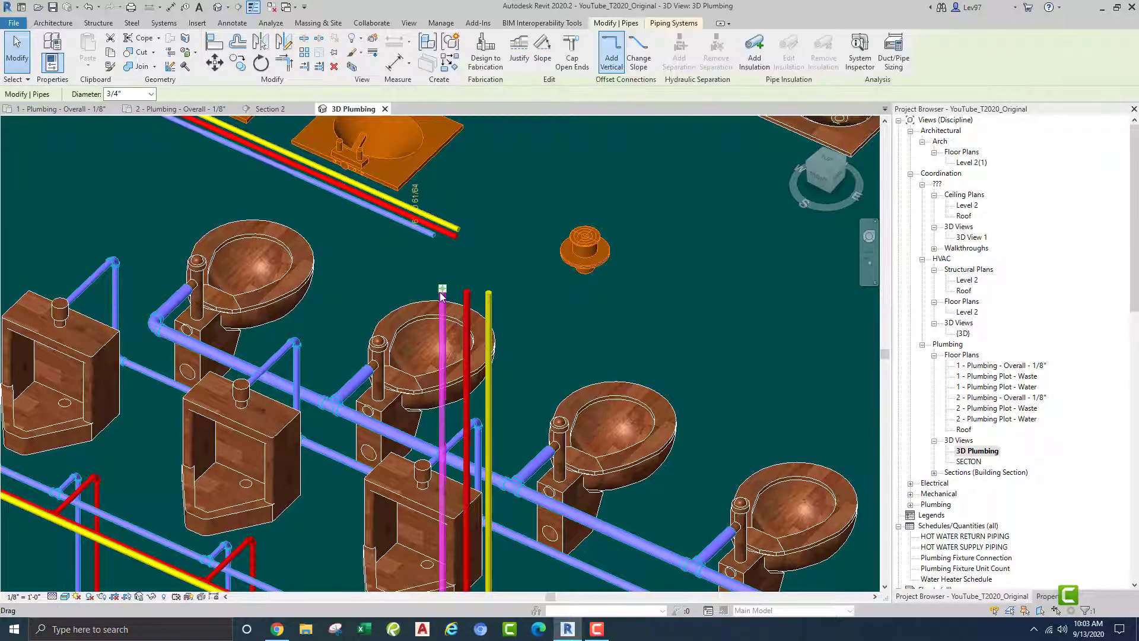
pyautogui.click(415, 229)
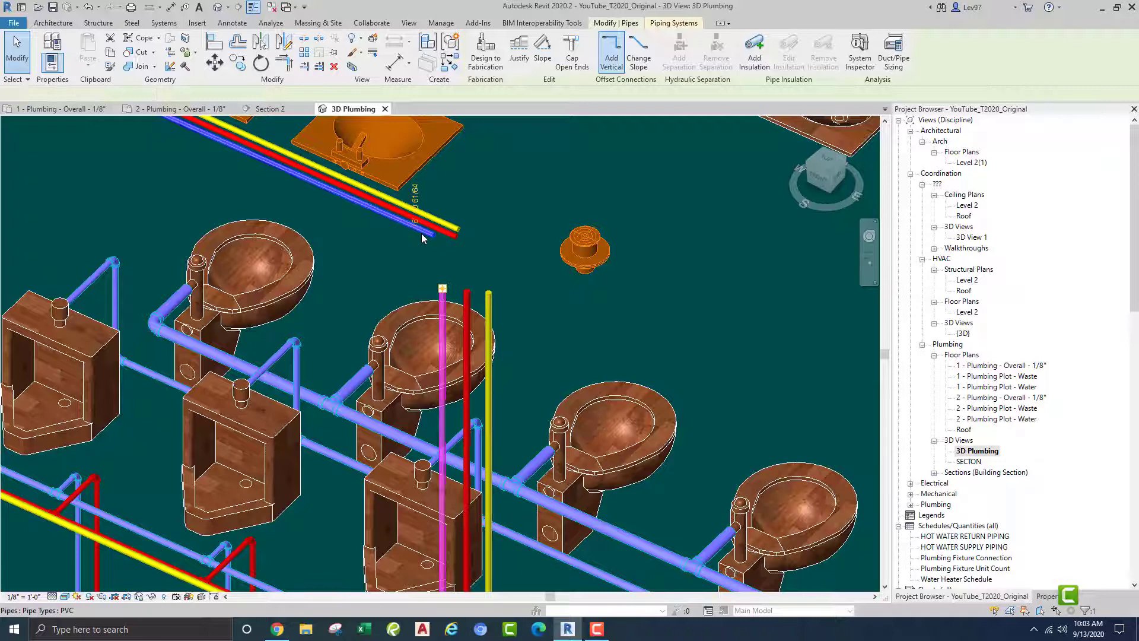
pyautogui.click(411, 240)
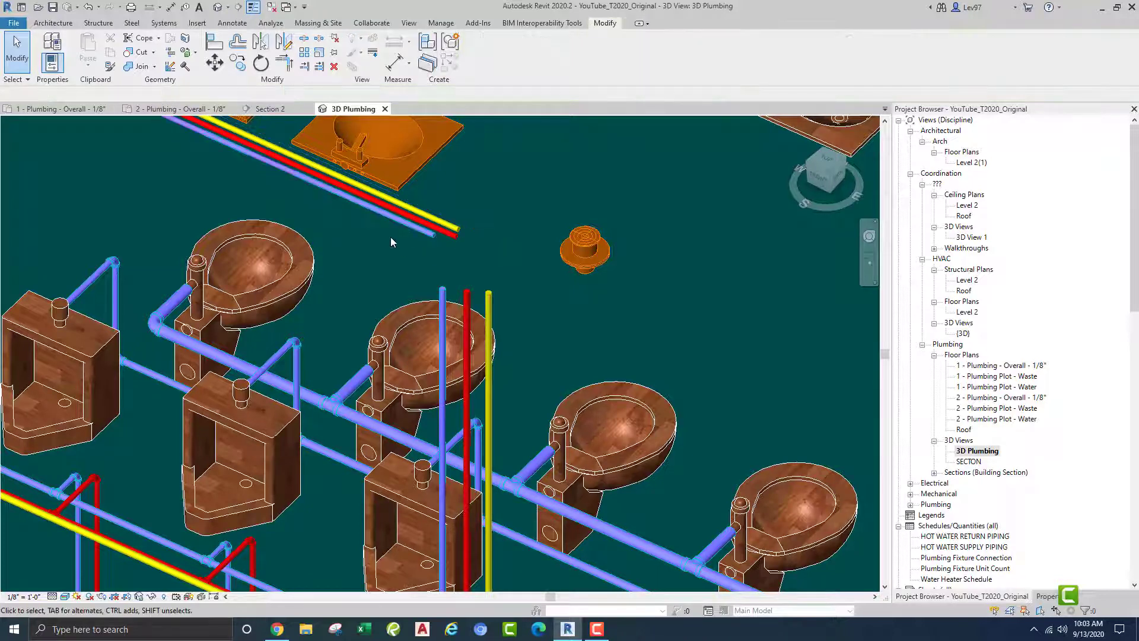
pyautogui.moveTo(412, 272); pyautogui.dragTo(379, 306, button='middle')
pyautogui.moveTo(449, 295); pyautogui.dragTo(385, 245)
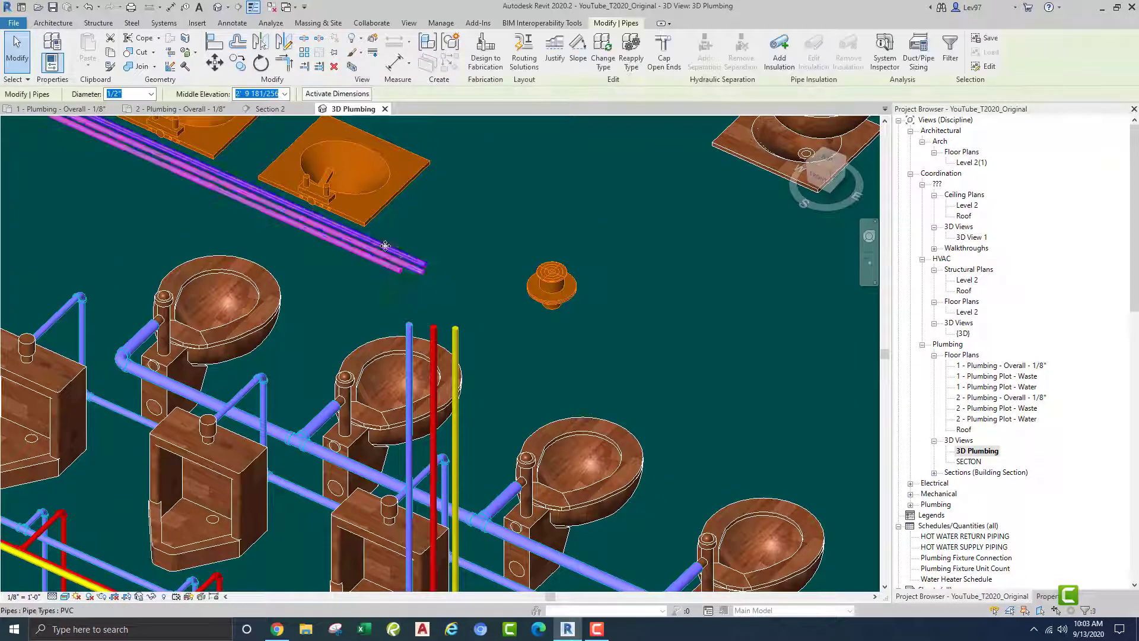
pyautogui.click(151, 94)
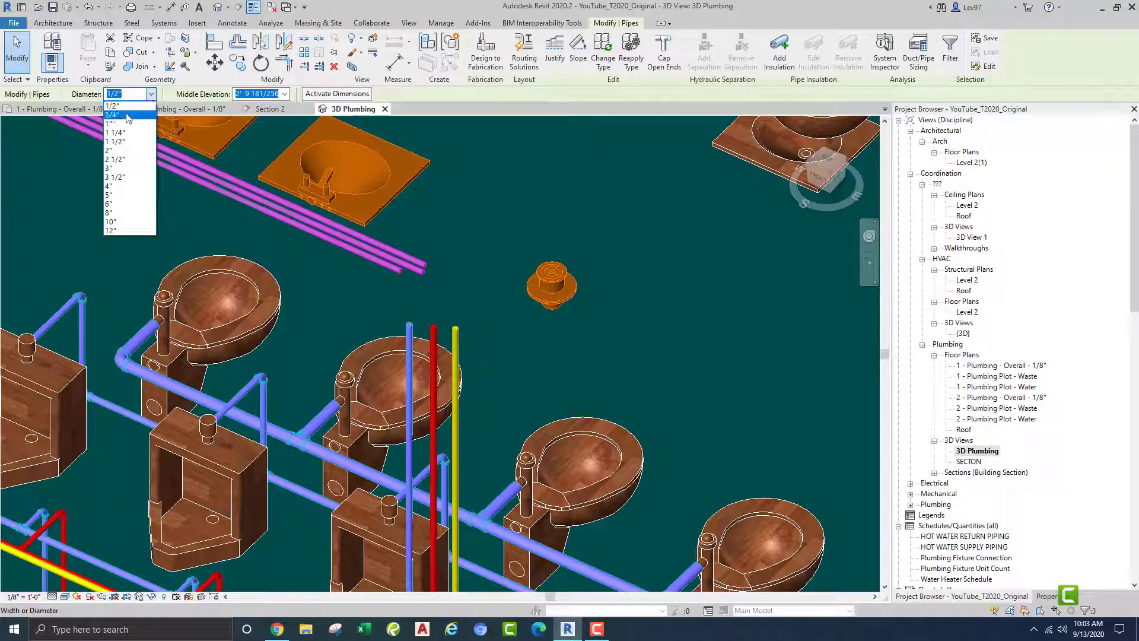
pyautogui.click(126, 114)
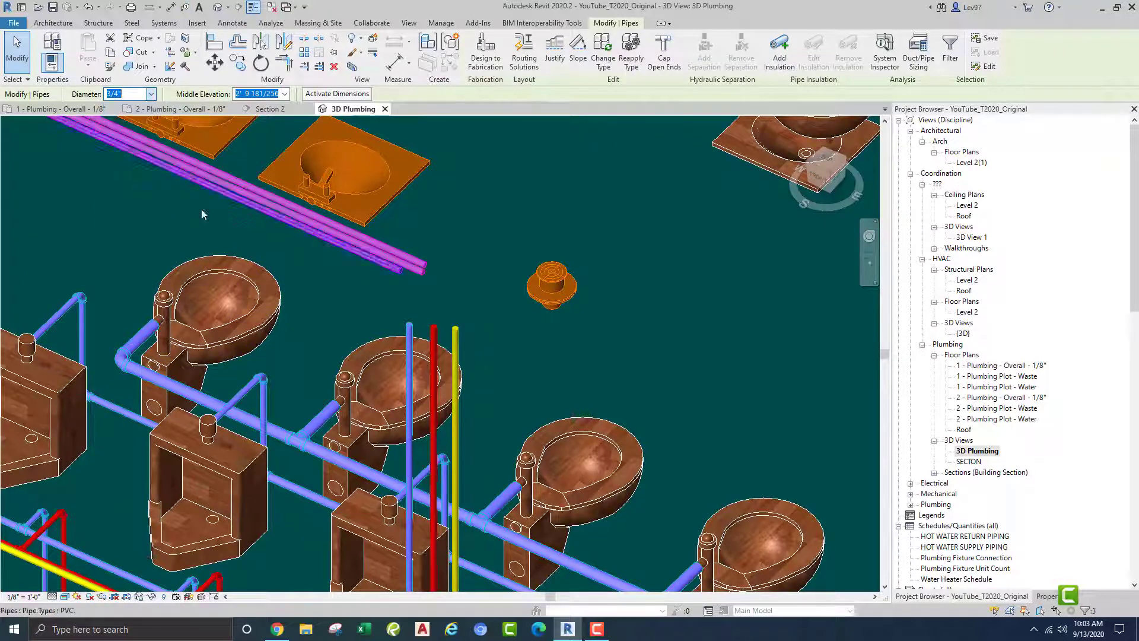
pyautogui.click(294, 277)
# Join the horizontal cold water pipe behind the lavatories to the cold water riser with Trim/Extend to Corner.
pyautogui.scroll(1, 356, 308)
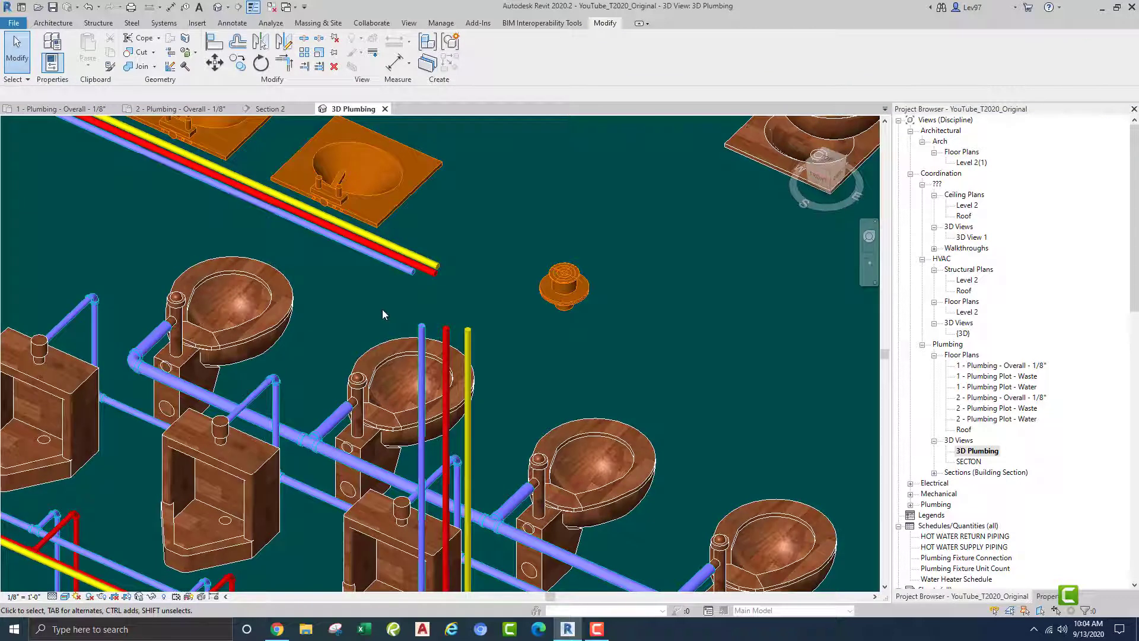
pyautogui.scroll(1, 415, 294)
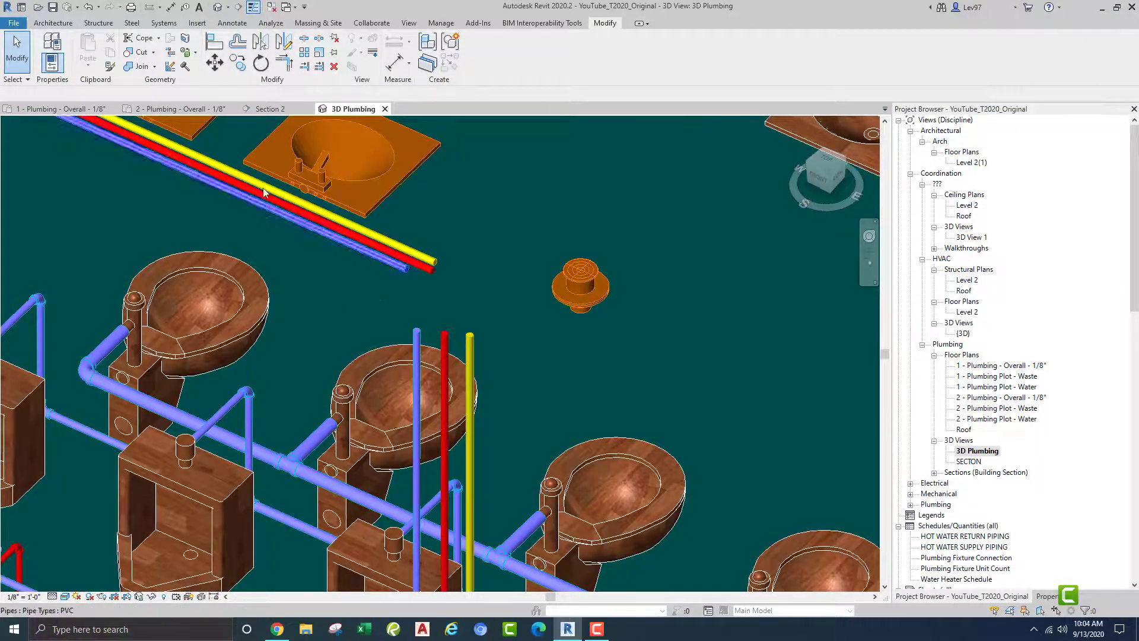
pyautogui.click(286, 66)
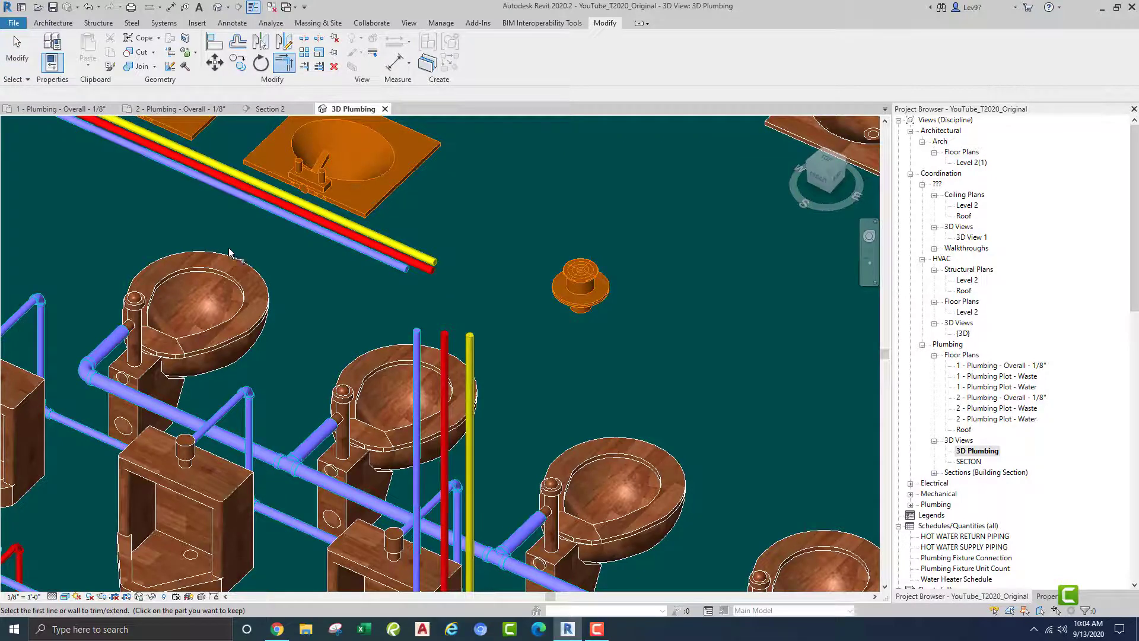
pyautogui.click(341, 244)
pyautogui.click(415, 356)
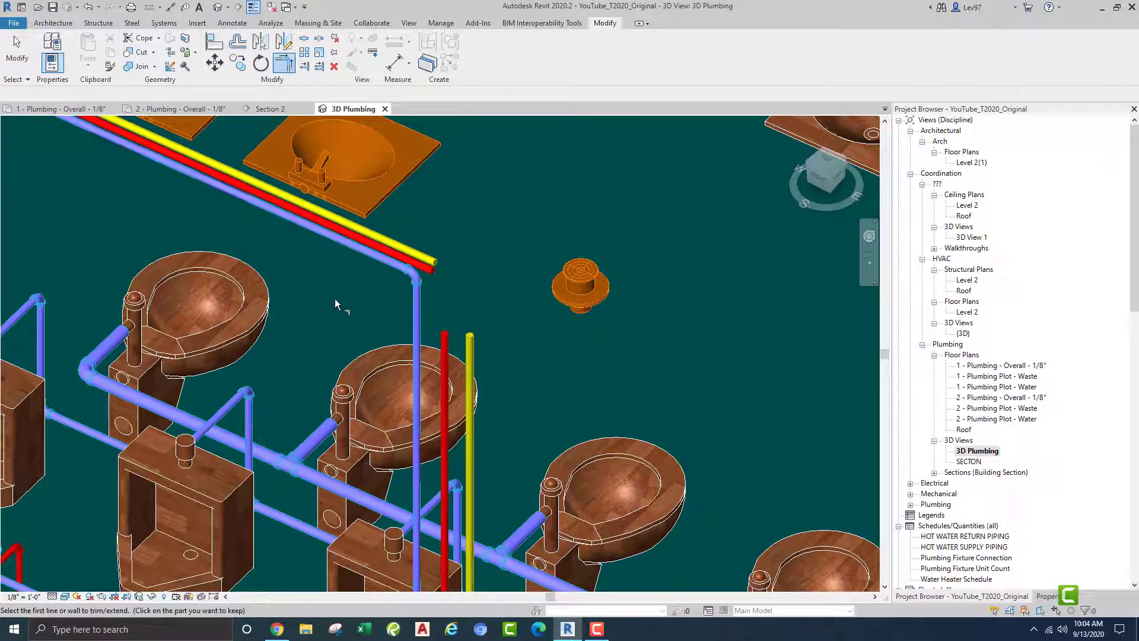
pyautogui.press('Escape')
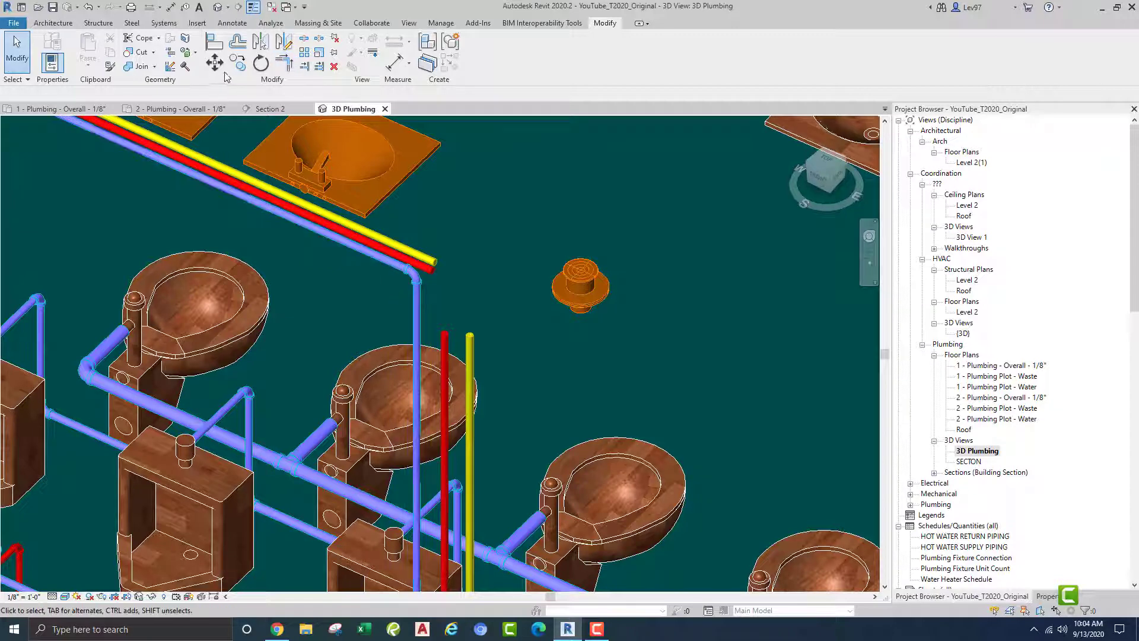
# Join the horizontal hot water and hot water return pipes to their matching risers with Trim/Extend to Corner.
pyautogui.click(284, 62)
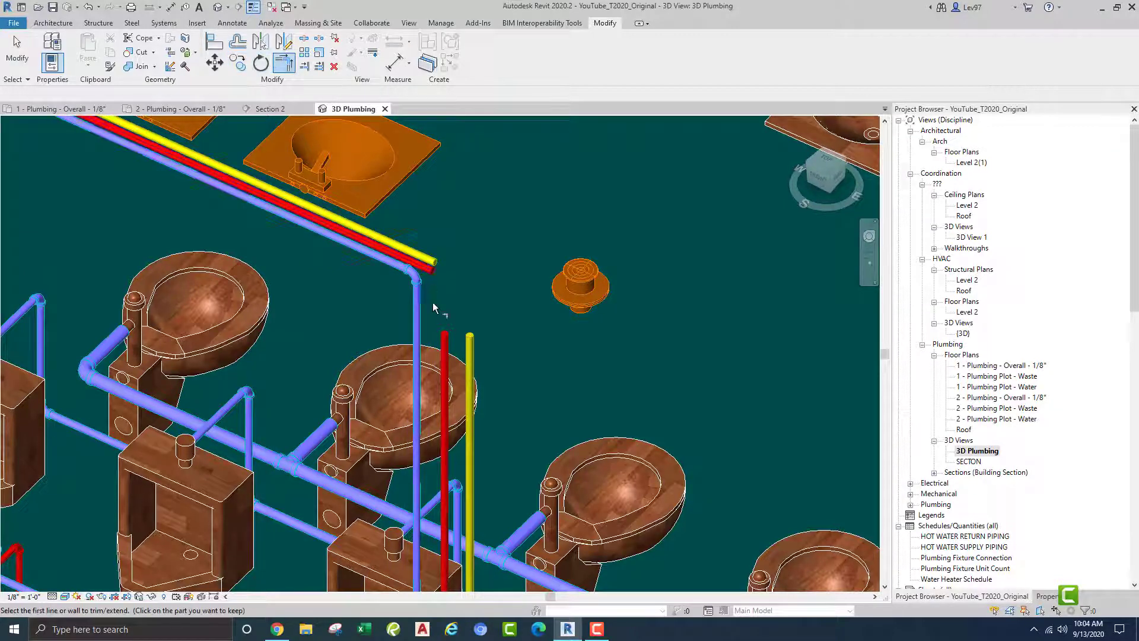
pyautogui.click(431, 276)
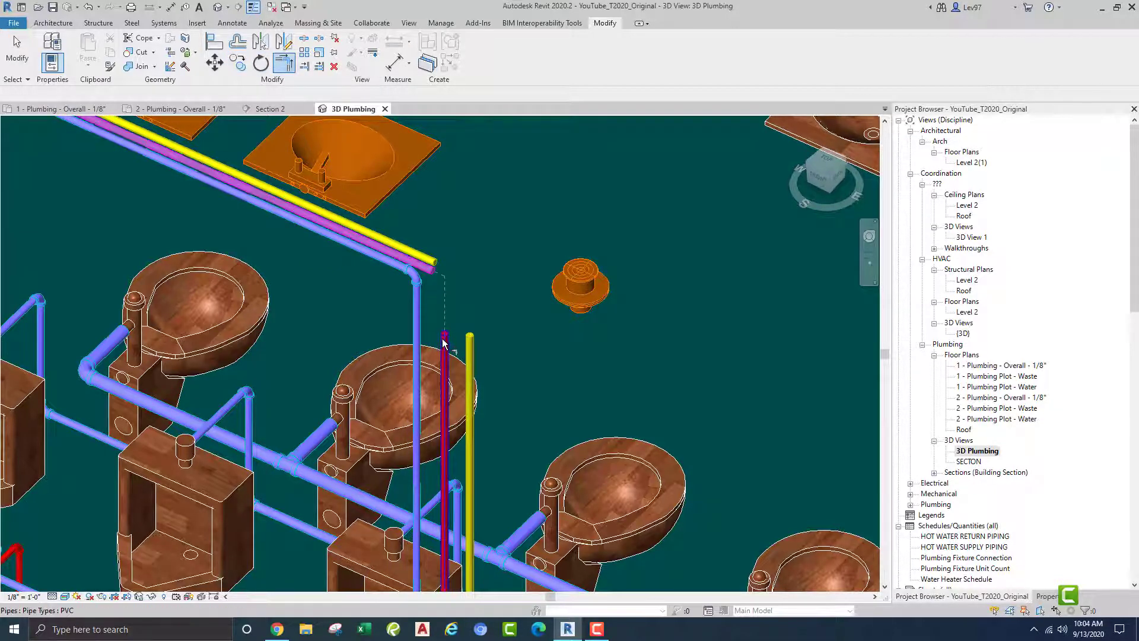
pyautogui.click(444, 344)
pyautogui.click(436, 265)
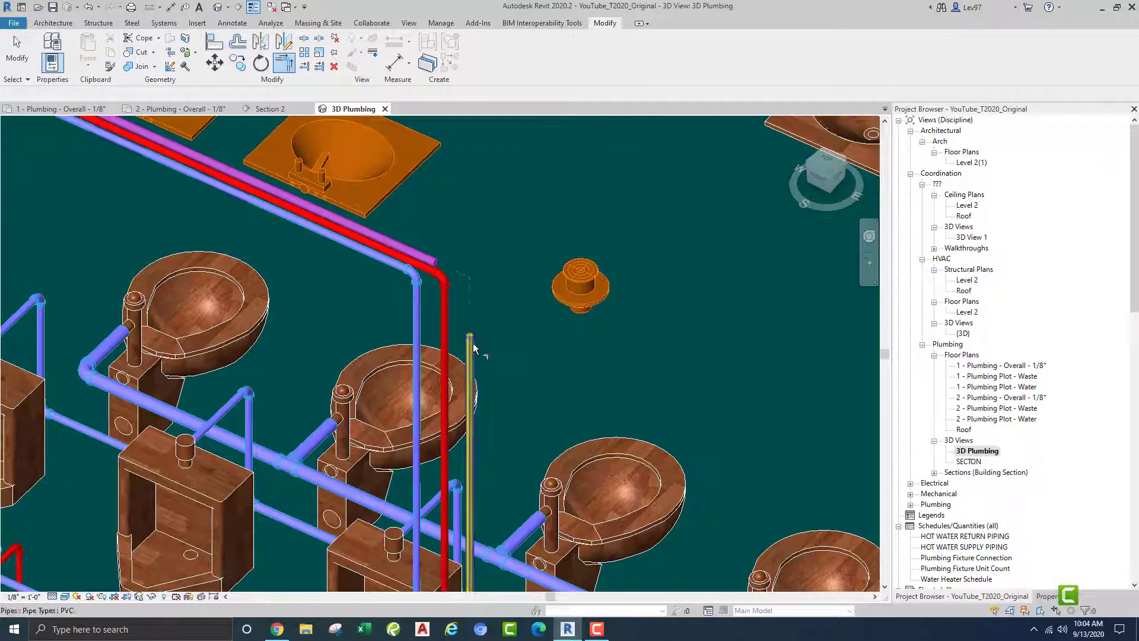
pyautogui.click(472, 343)
pyautogui.press('Escape')
# In the 2 - Plumbing - Overall - 1/8" plan, connect the middle lavatory's hot water outlet to the horizontal hot water pipe with 1/2" pipe.
pyautogui.scroll(-3, 504, 302)
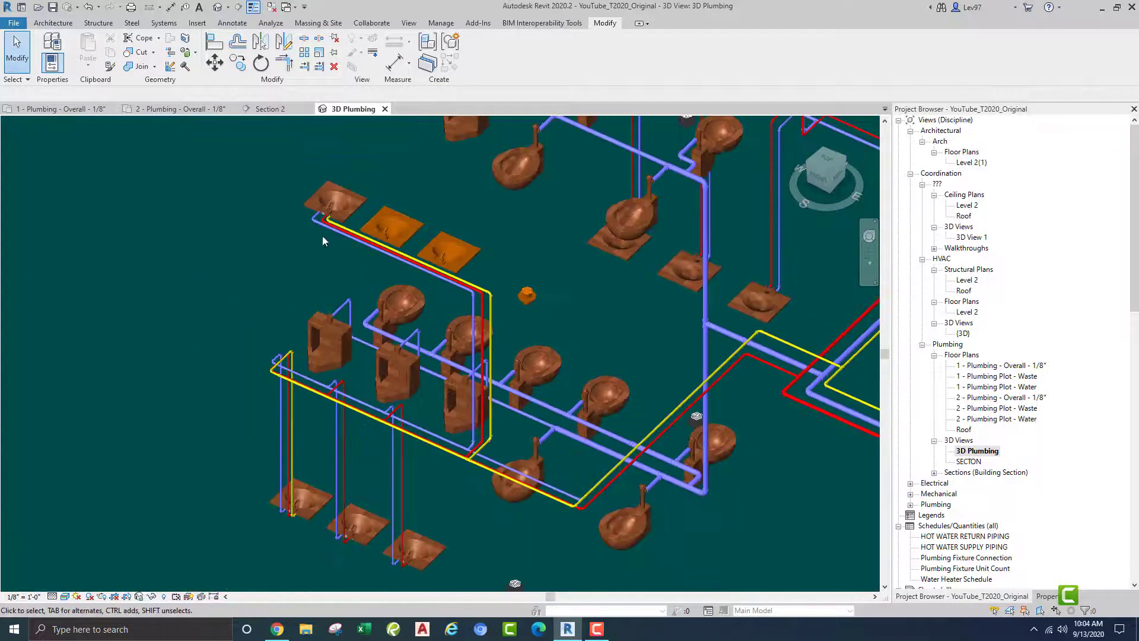
pyautogui.scroll(4, 322, 236)
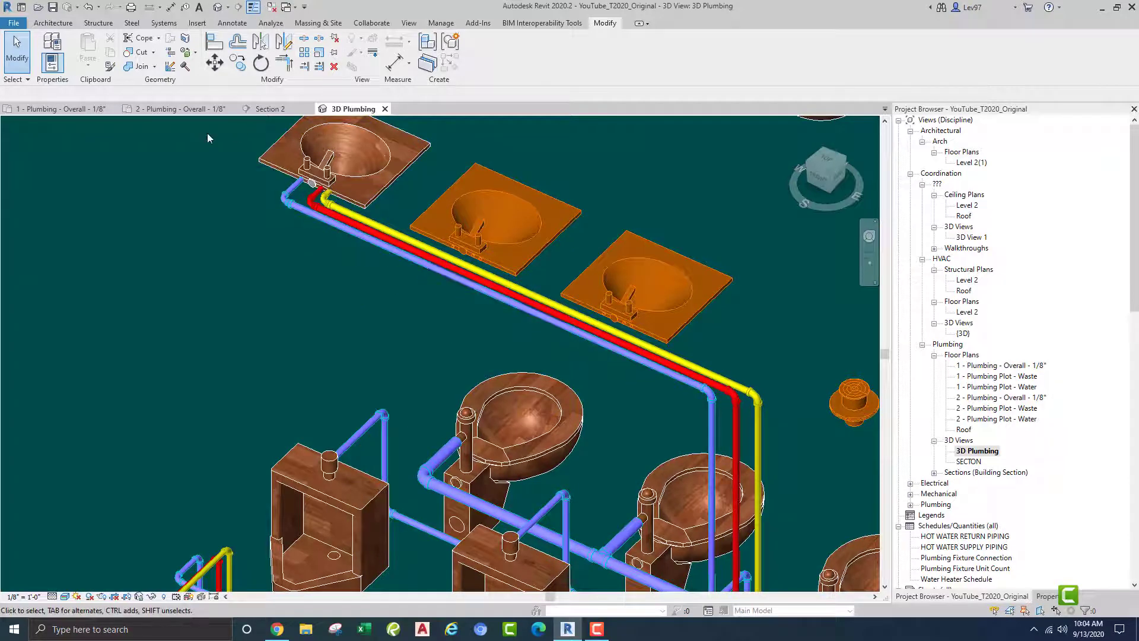
pyautogui.click(175, 113)
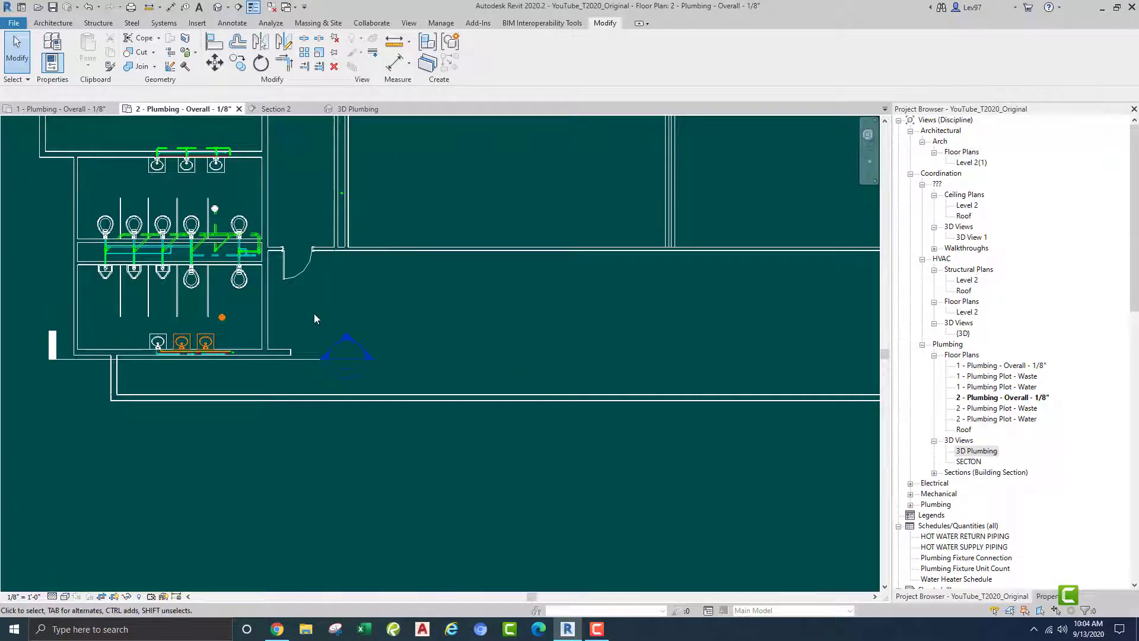
pyautogui.scroll(3, 356, 318)
pyautogui.scroll(8, 389, 323)
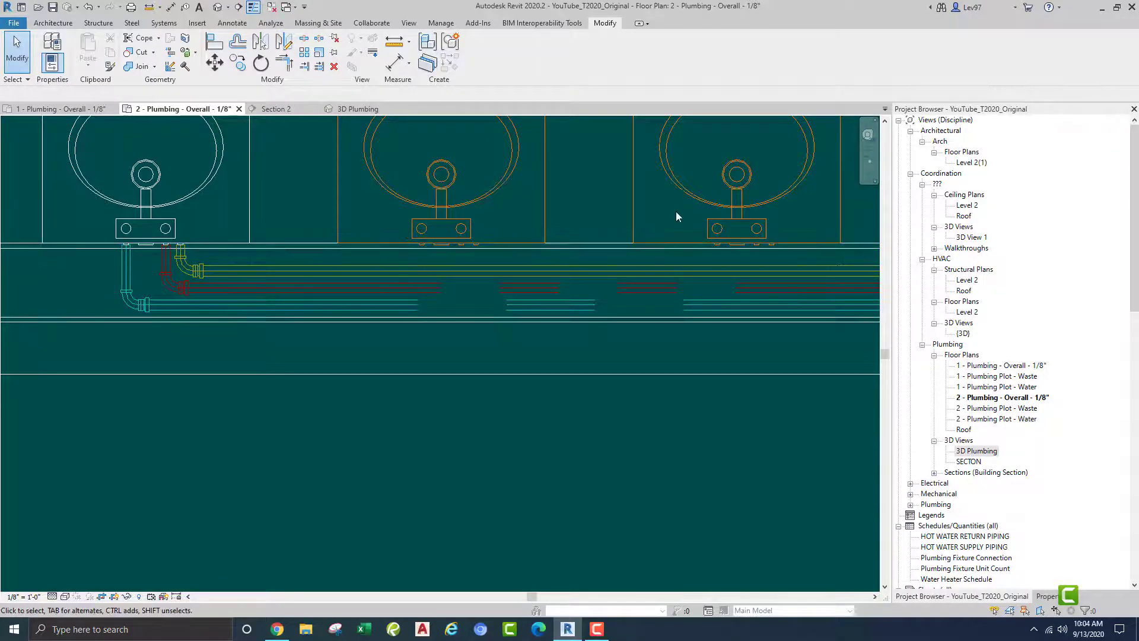
pyautogui.moveTo(629, 218); pyautogui.dragTo(551, 206, button='middle')
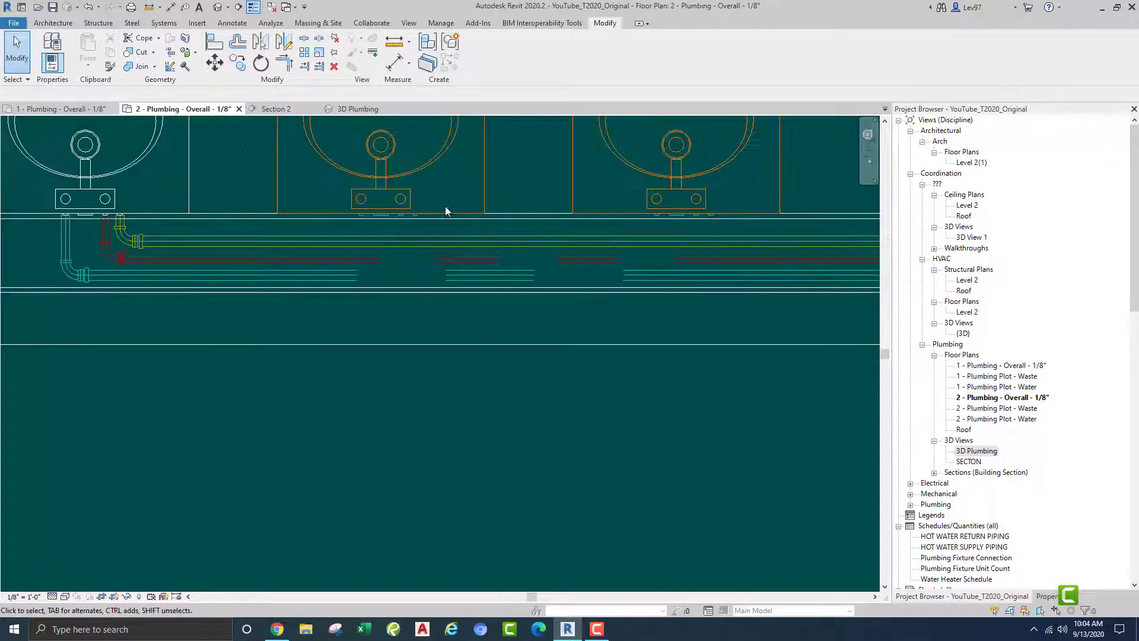
pyautogui.moveTo(251, 170); pyautogui.dragTo(280, 193, button='middle')
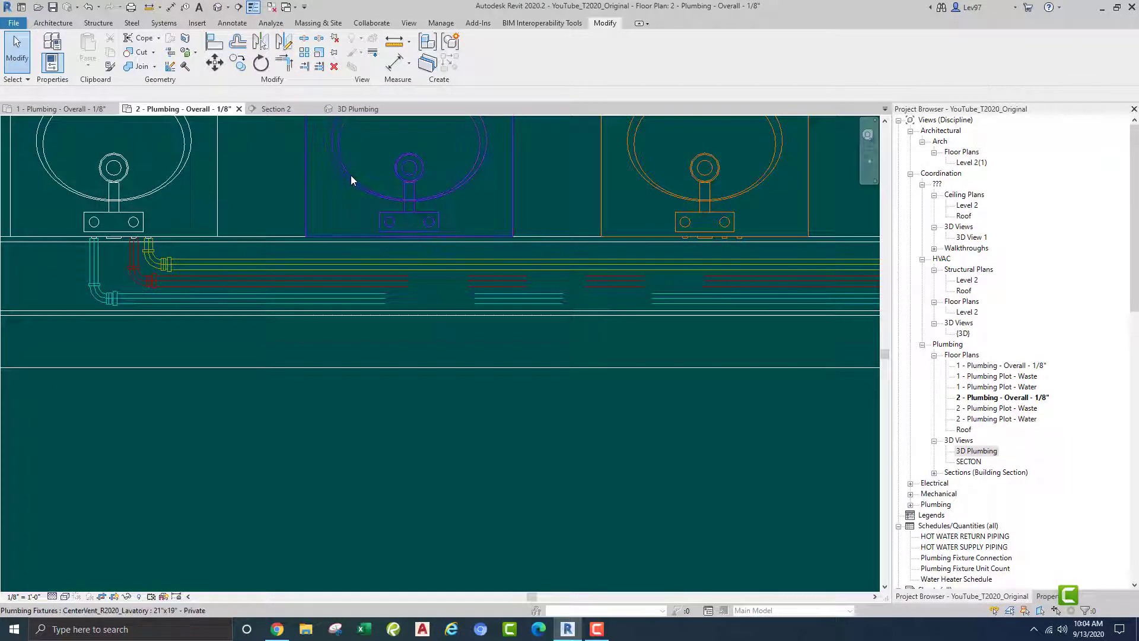
pyautogui.click(305, 212)
pyautogui.scroll(2, 346, 248)
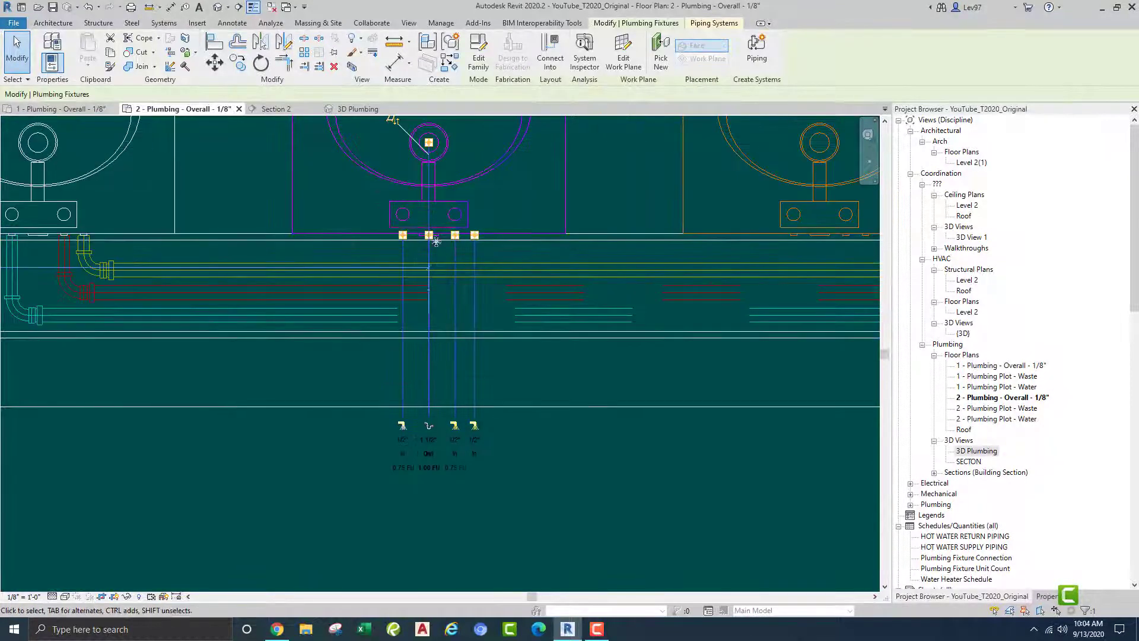
pyautogui.click(455, 425)
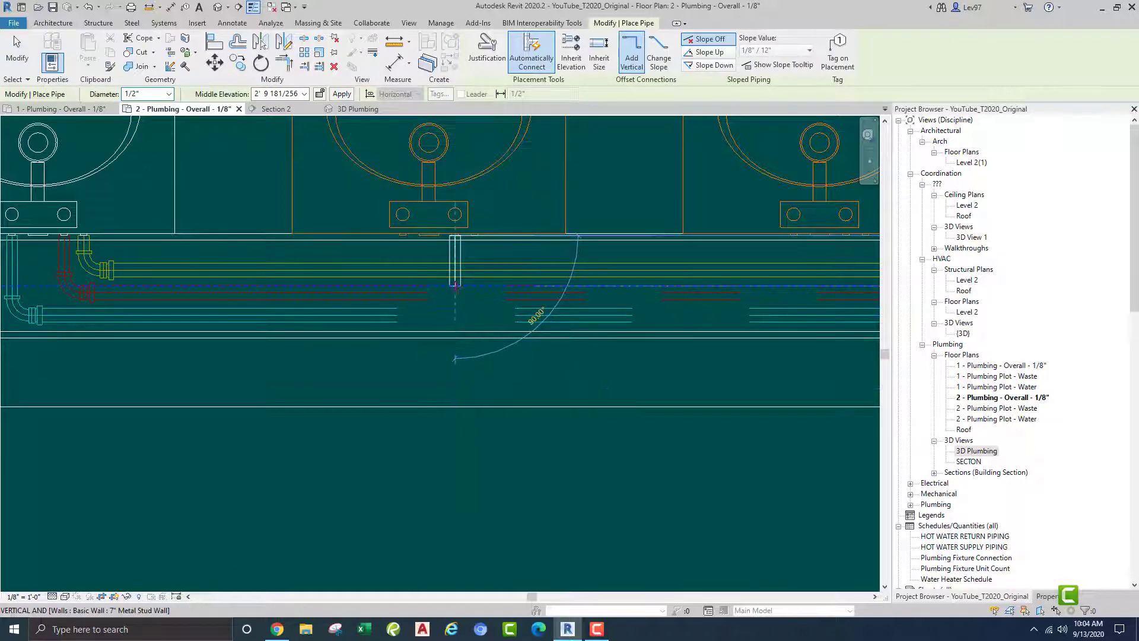
pyautogui.moveTo(179, 334); pyautogui.dragTo(548, 322, button='middle')
pyautogui.press('Escape')
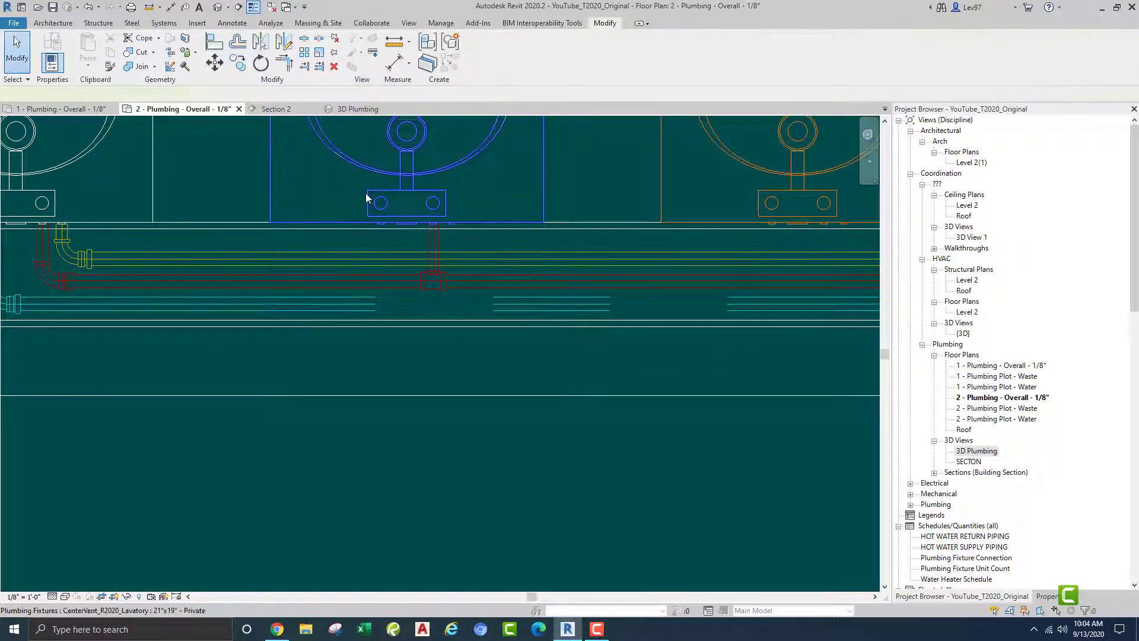
# Connect the middle lavatory's cold water outlet to the horizontal cold water pipe in the wall with 1/2" pipe.
pyautogui.click(366, 198)
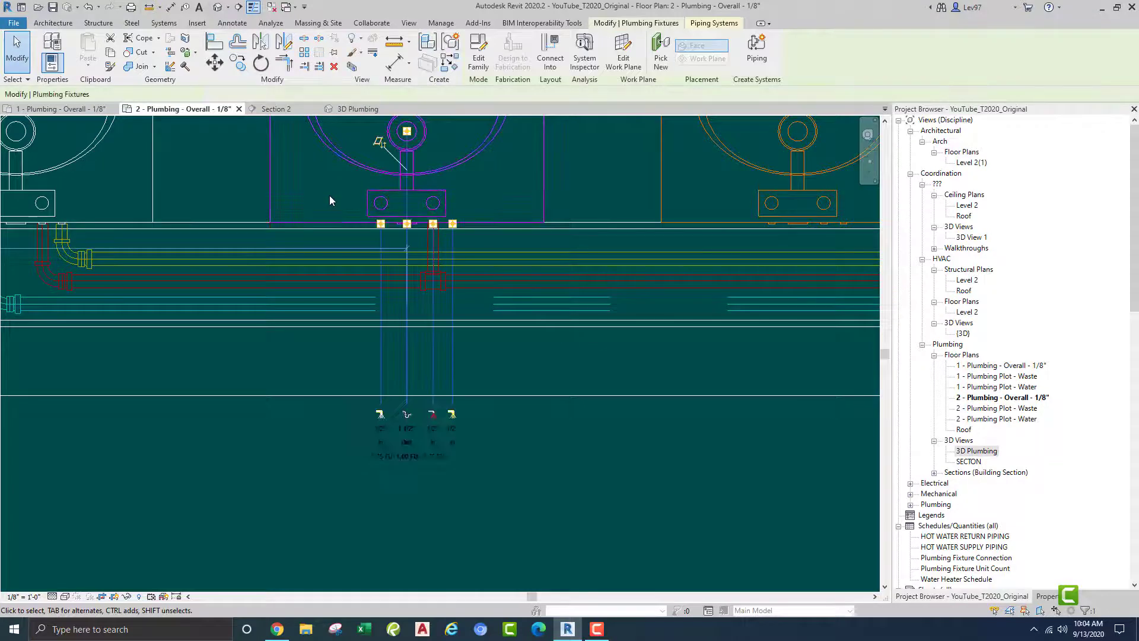
pyautogui.click(381, 414)
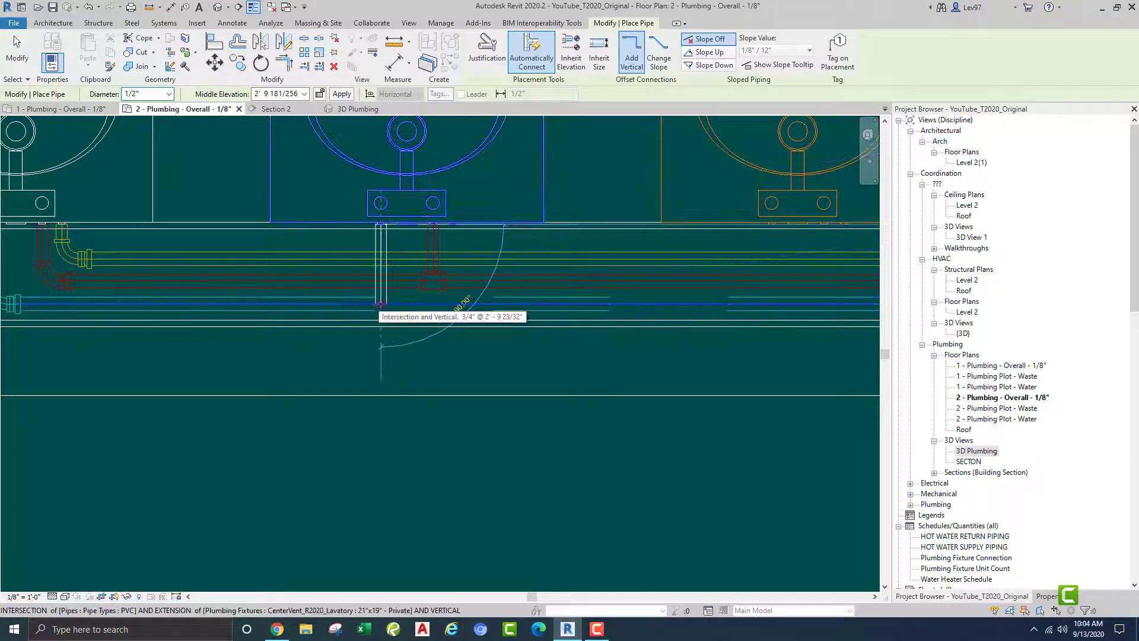
pyautogui.press('Escape')
pyautogui.press('Escape')
# Connect the cold water outlet of the lavatory nearest the risers to the horizontal cold water pipe with 1/2" pipe.
pyautogui.scroll(-2, 465, 339)
pyautogui.moveTo(465, 340); pyautogui.dragTo(285, 355, button='middle')
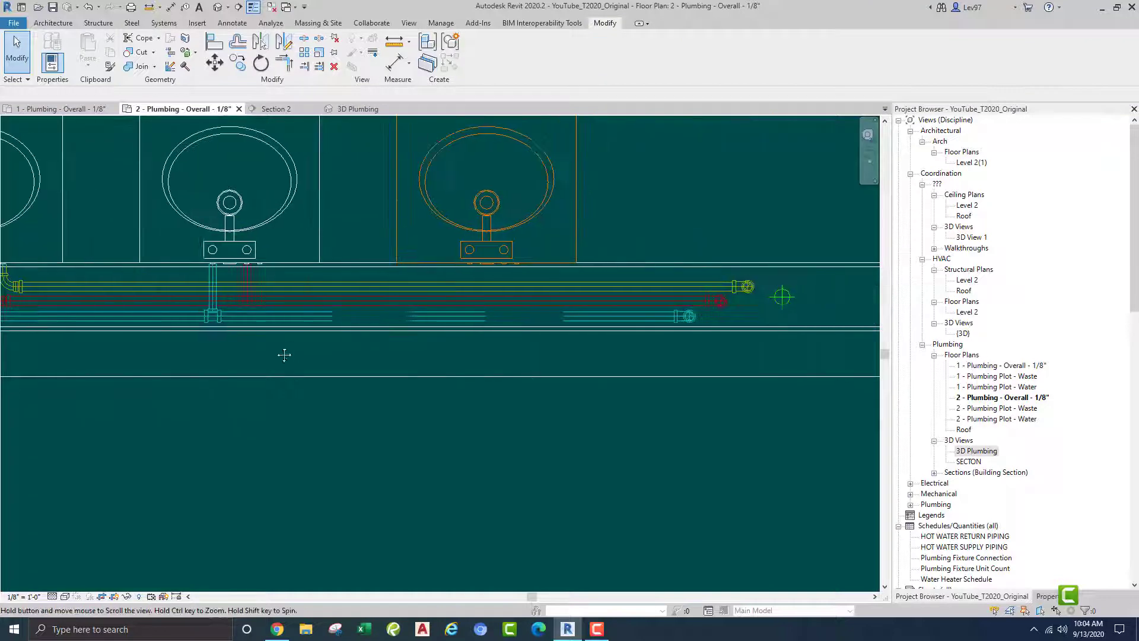
pyautogui.click(391, 237)
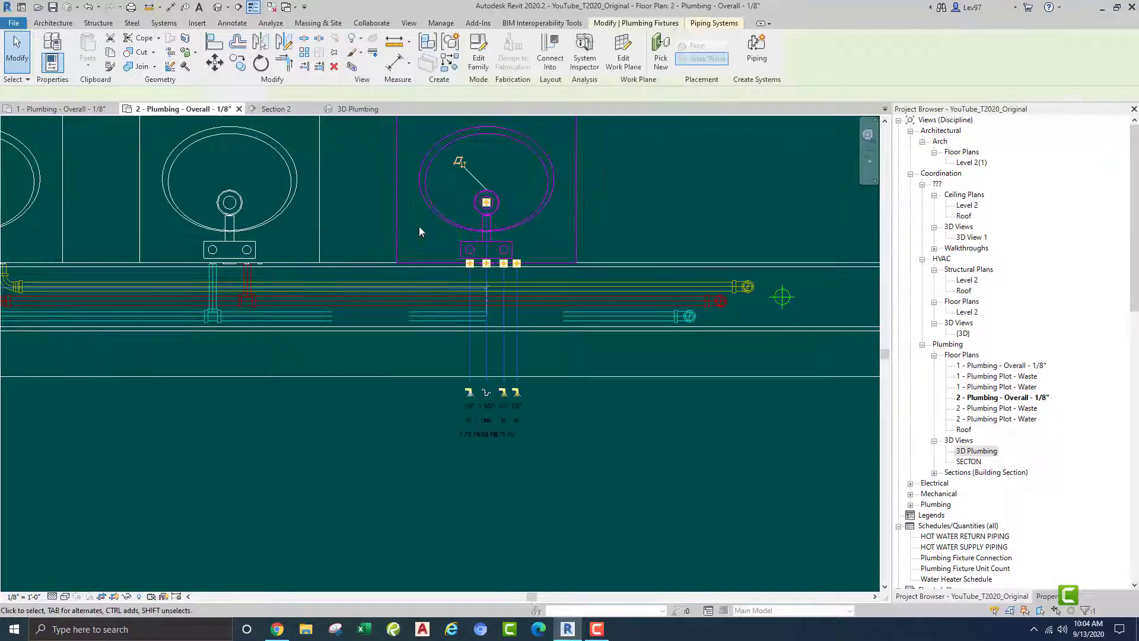
pyautogui.moveTo(419, 227); pyautogui.dragTo(403, 199, button='middle')
pyautogui.click(453, 365)
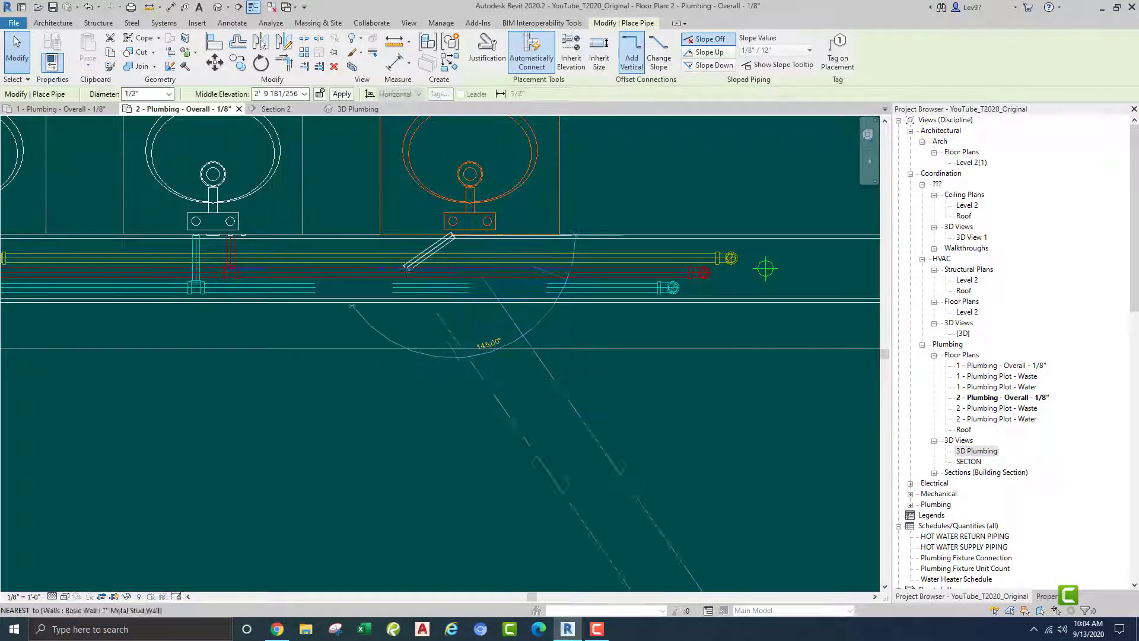
pyautogui.click(453, 288)
pyautogui.press('Escape')
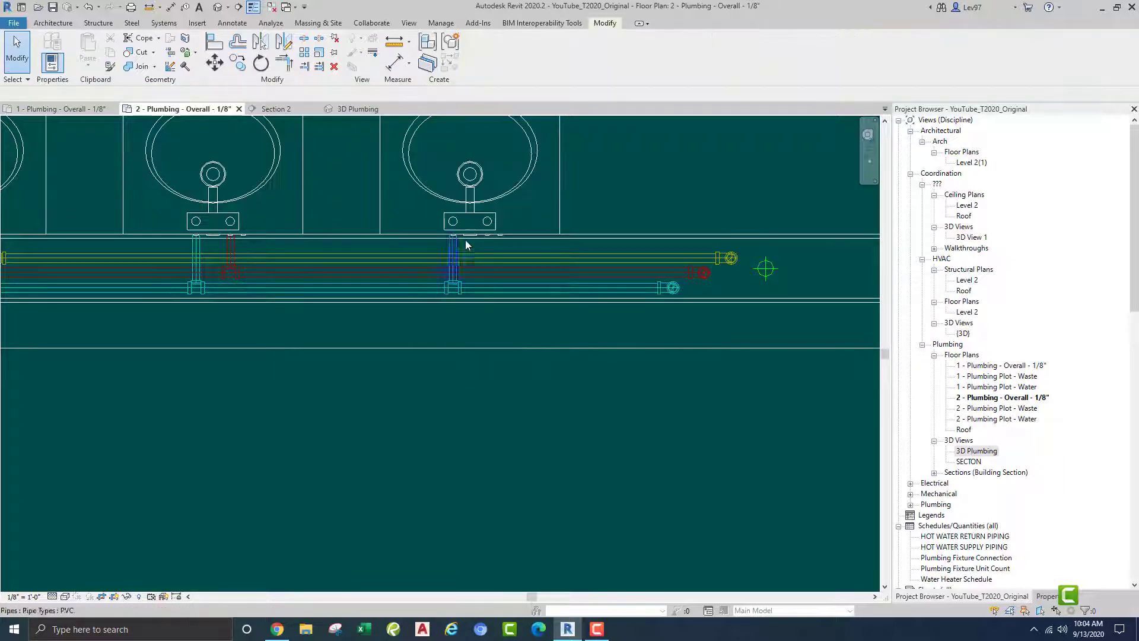
# Connect the hot water outlet of the lavatory nearest the risers to the horizontal hot water pipe with 1/2" pipe.
pyautogui.click(493, 198)
pyautogui.scroll(2, 468, 265)
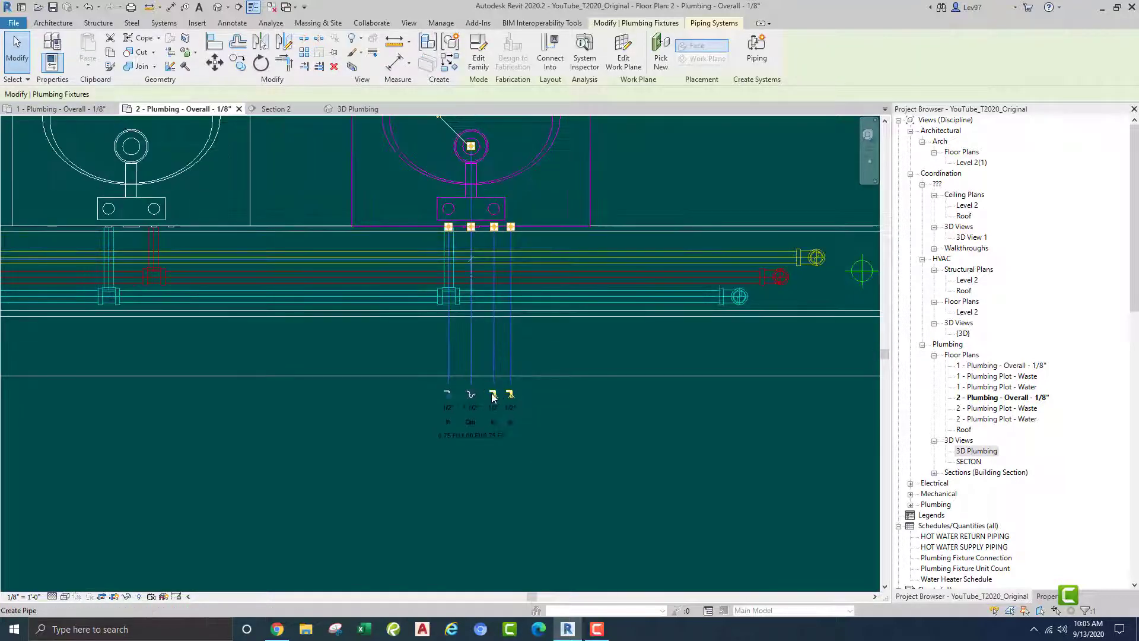
pyautogui.click(493, 395)
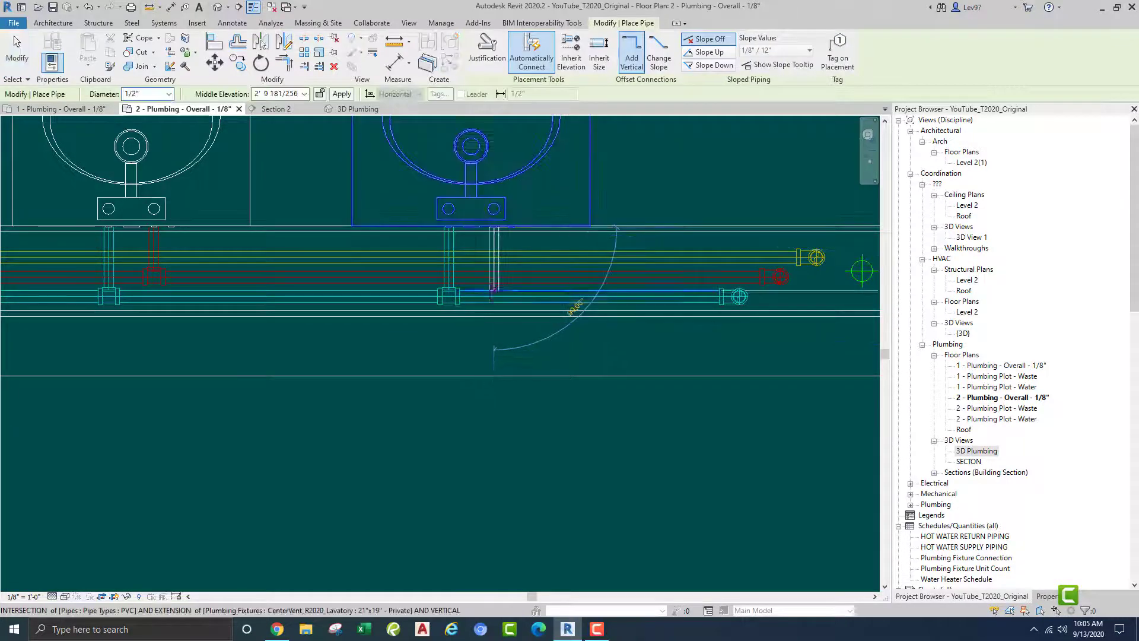
pyautogui.press('Escape')
pyautogui.press('Escape')
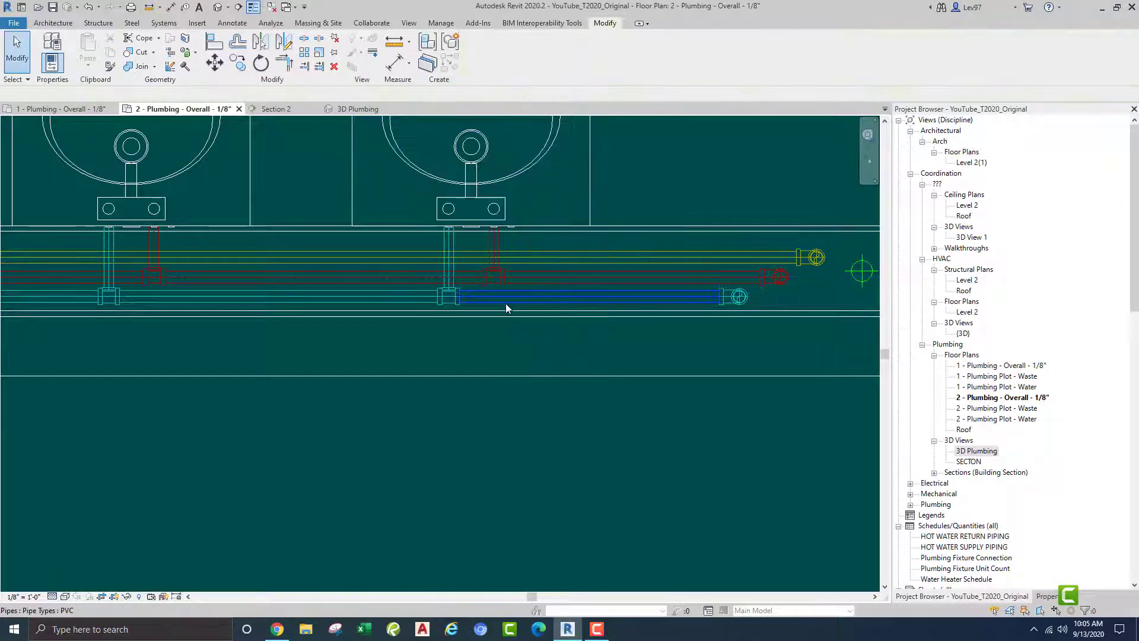
# In the 3D Plumbing view, examine the flow and fixture units of the 3/4" cold water pipe upstream of the second-floor riser branch.
pyautogui.scroll(-4, 506, 305)
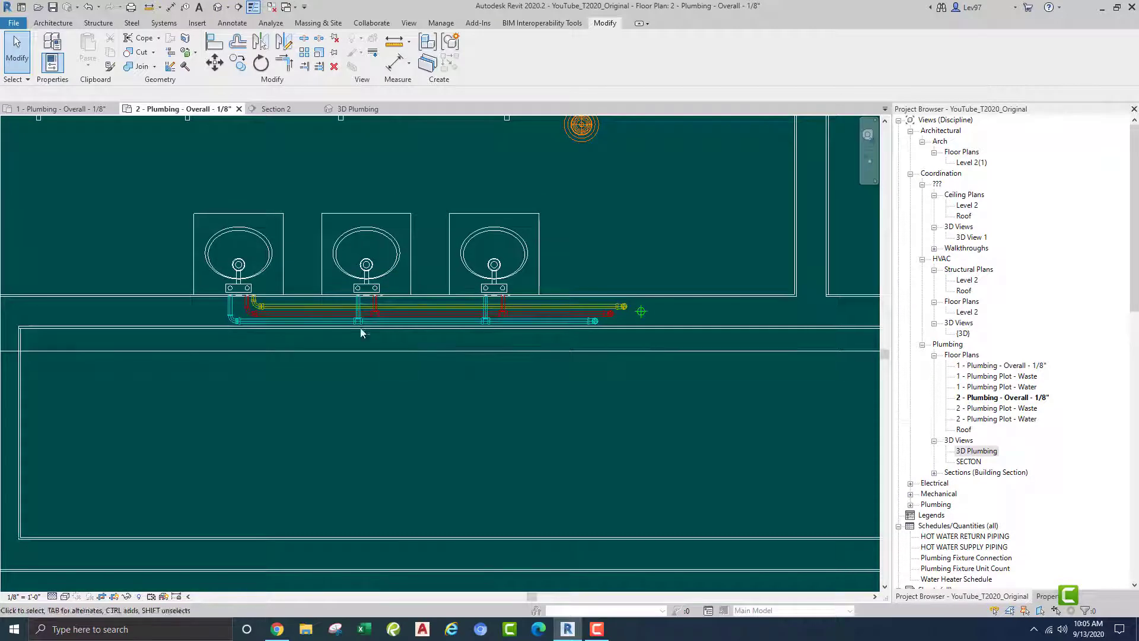
pyautogui.moveTo(501, 369); pyautogui.dragTo(336, 397, button='middle')
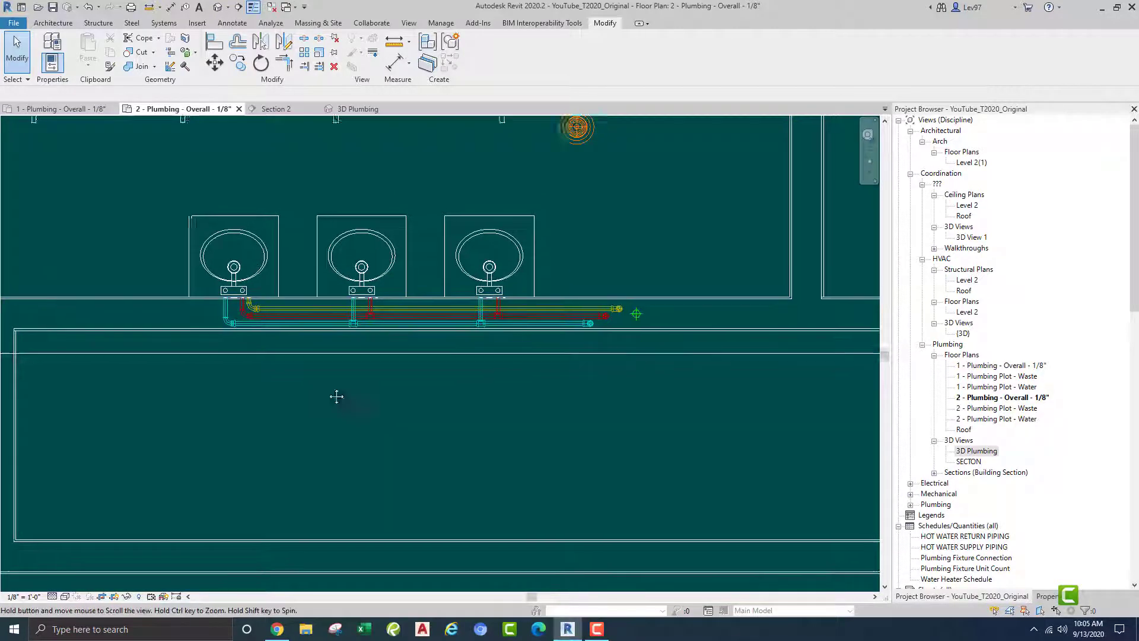
pyautogui.click(356, 109)
pyautogui.scroll(-5, 372, 364)
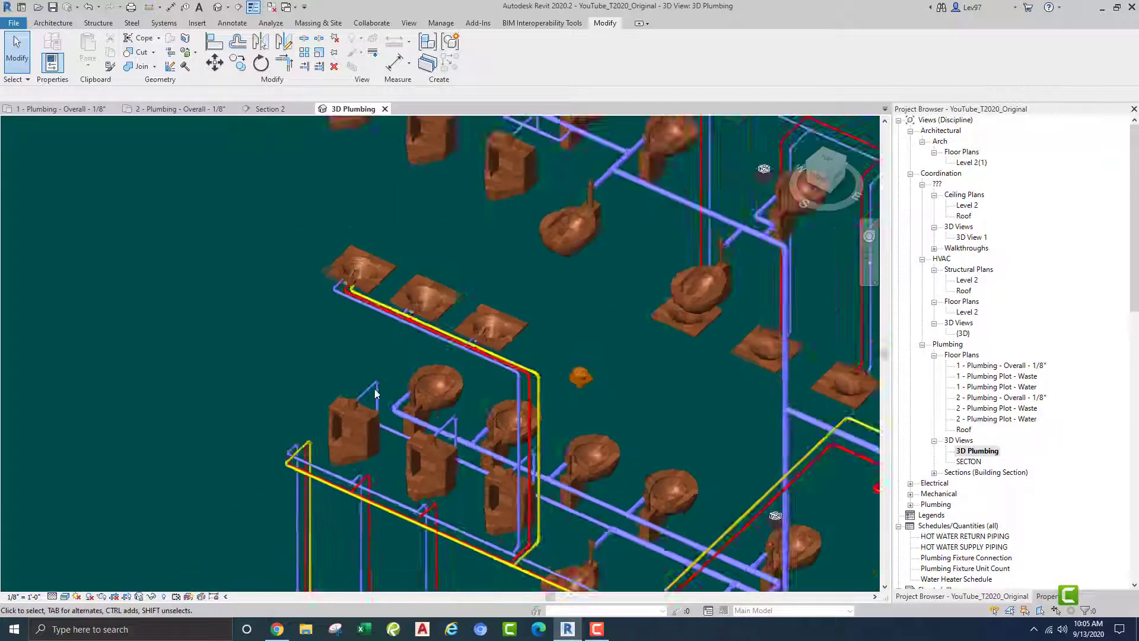
pyautogui.scroll(3, 414, 406)
pyautogui.scroll(2, 413, 409)
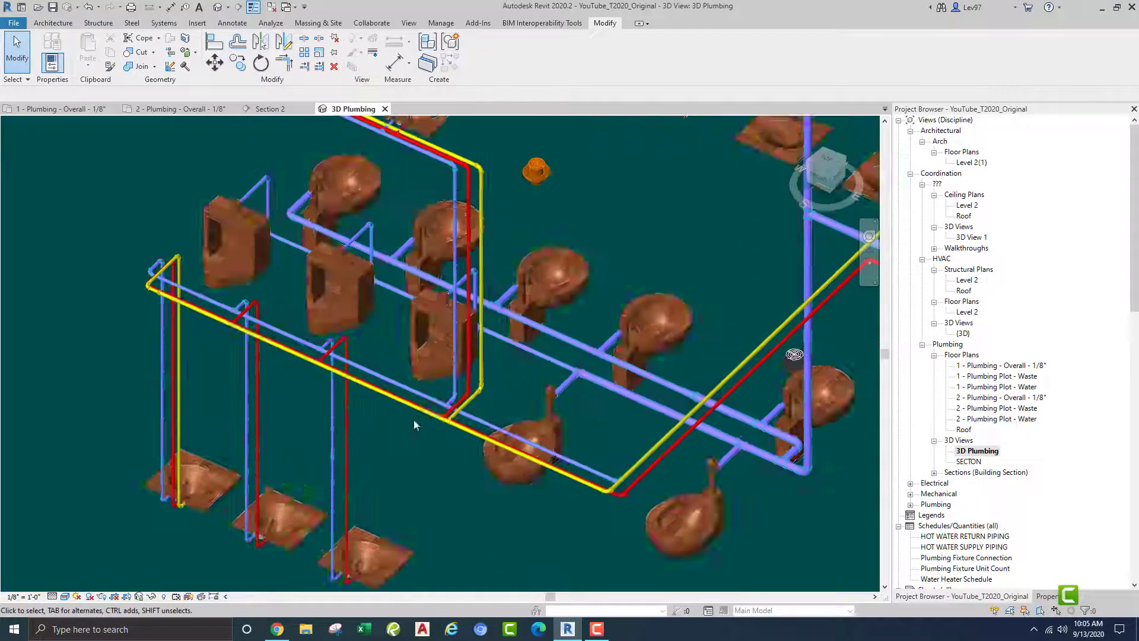
pyautogui.scroll(2, 399, 397)
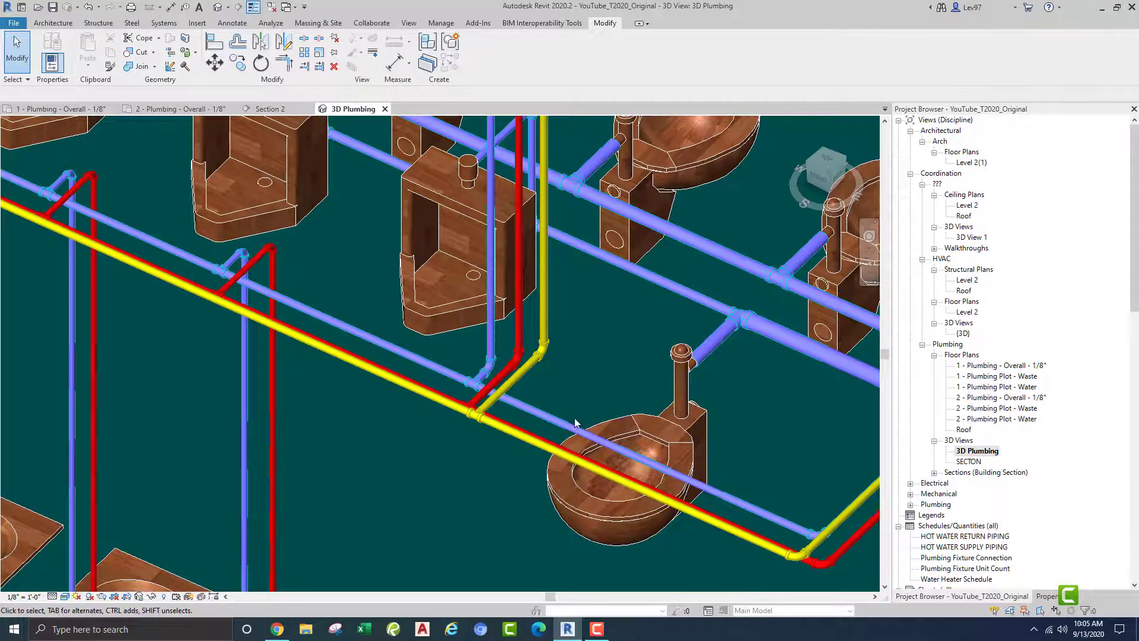
pyautogui.moveTo(690, 439); pyautogui.dragTo(423, 347, button='middle')
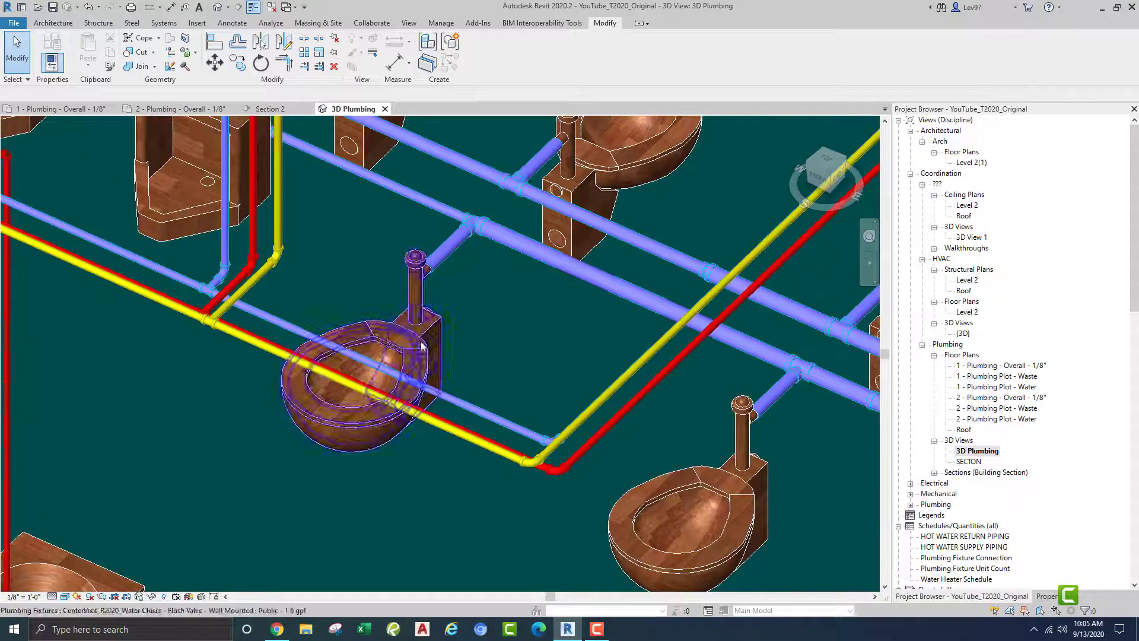
pyautogui.click(485, 414)
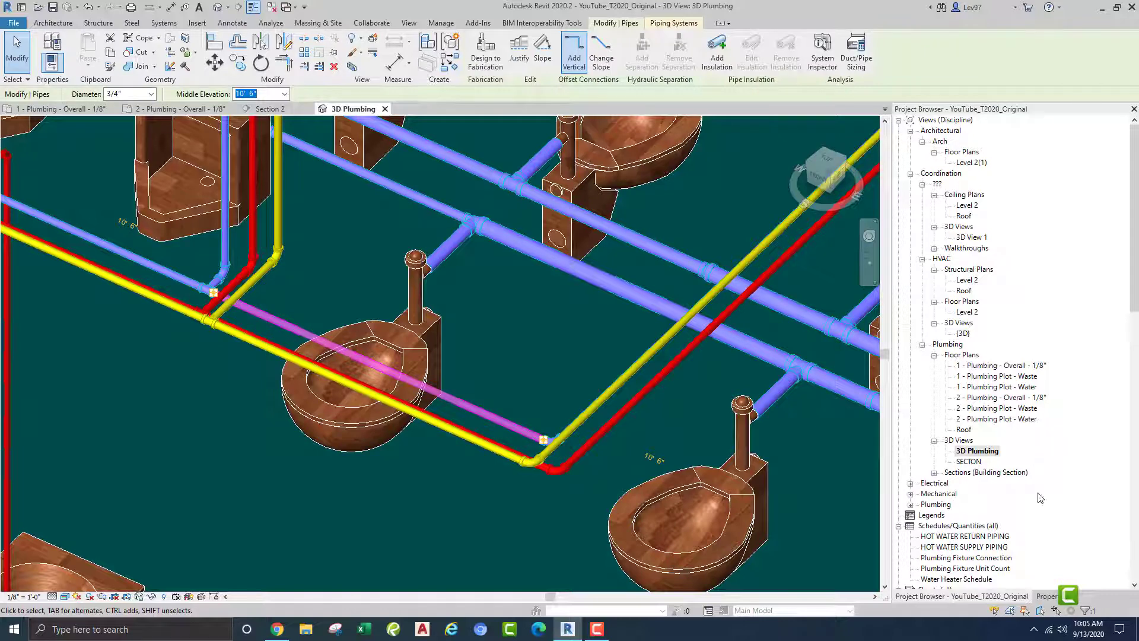
pyautogui.click(1047, 598)
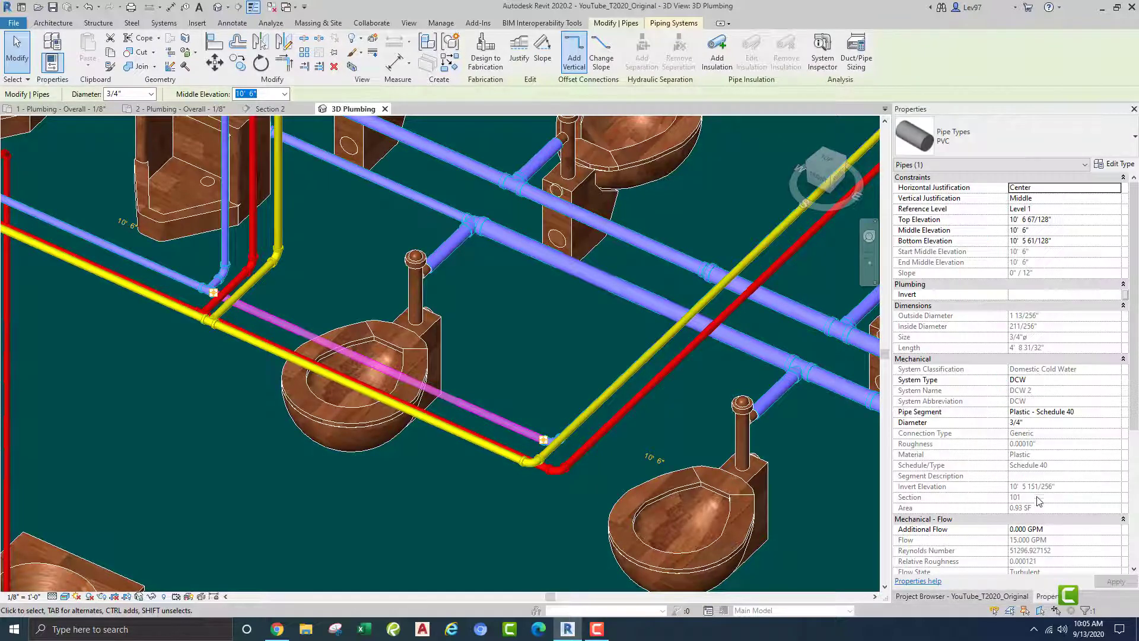
pyautogui.scroll(-3, 1039, 501)
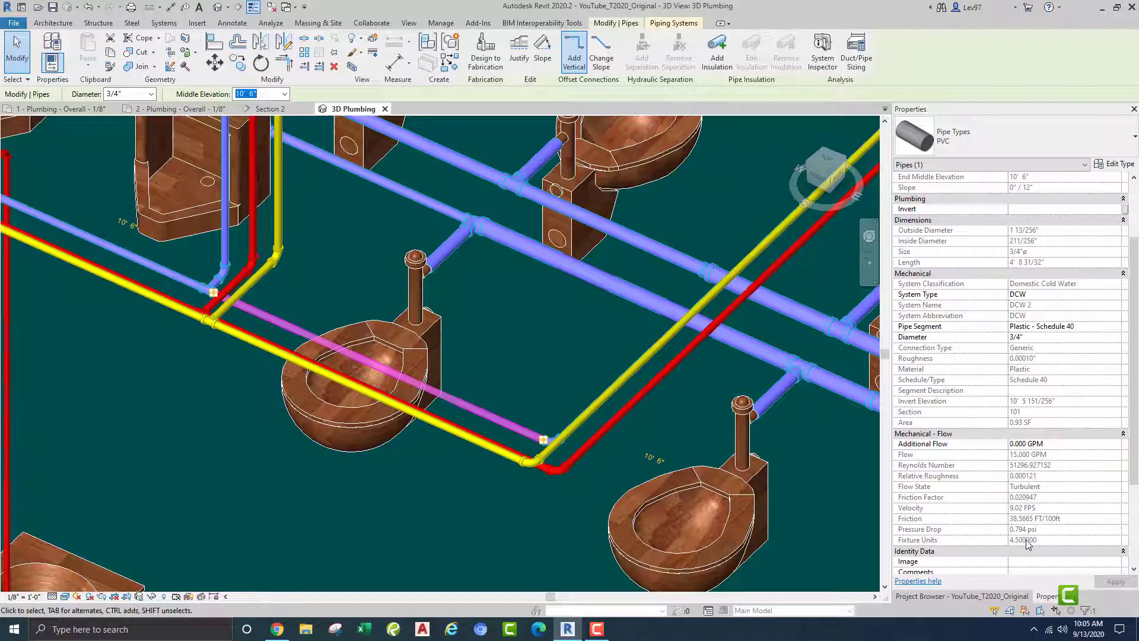
# Examine the flow and fixture units of the hot water return main and of its short branch to the second-floor riser.
pyautogui.click(467, 438)
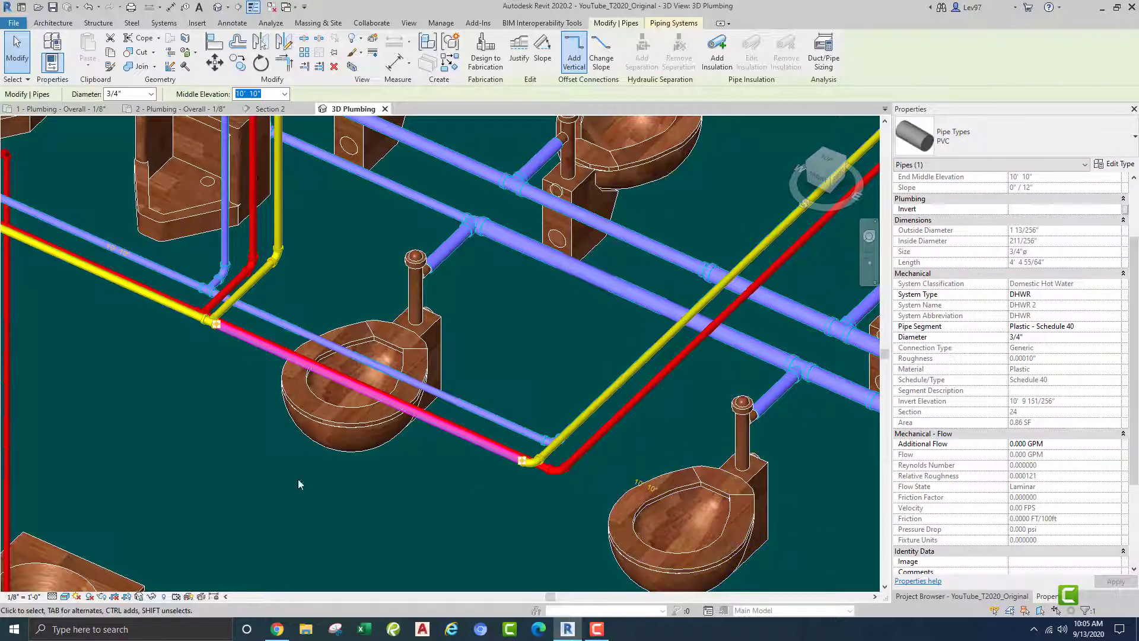
pyautogui.keyDown('shift'); pyautogui.moveTo(393, 486); pyautogui.dragTo(480, 537, button='middle'); pyautogui.keyUp('shift')
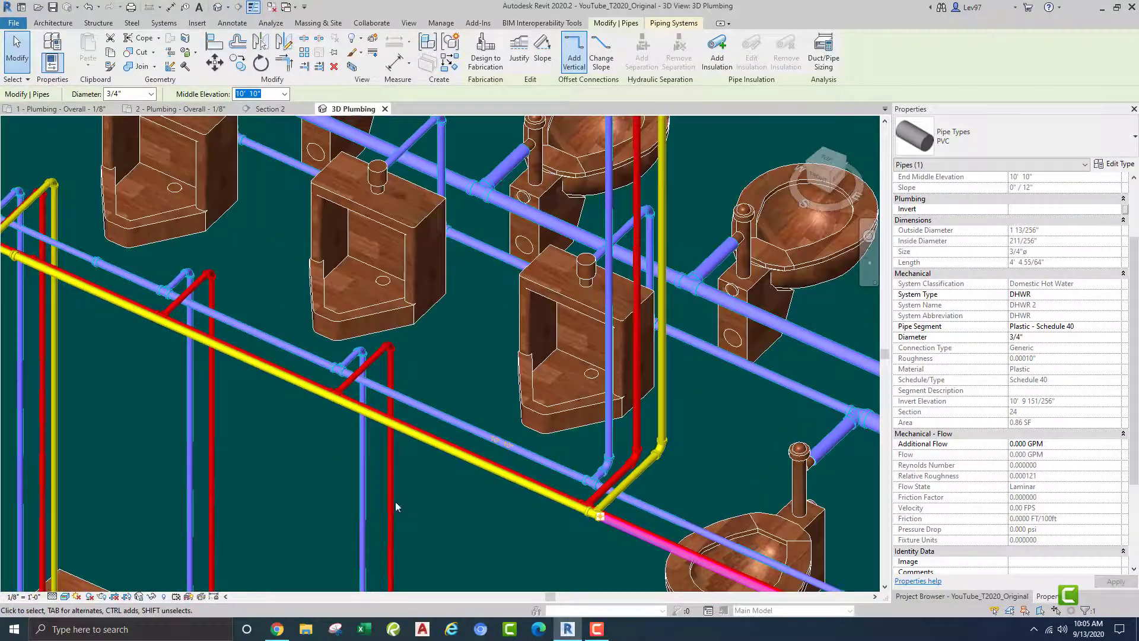
pyautogui.click(646, 470)
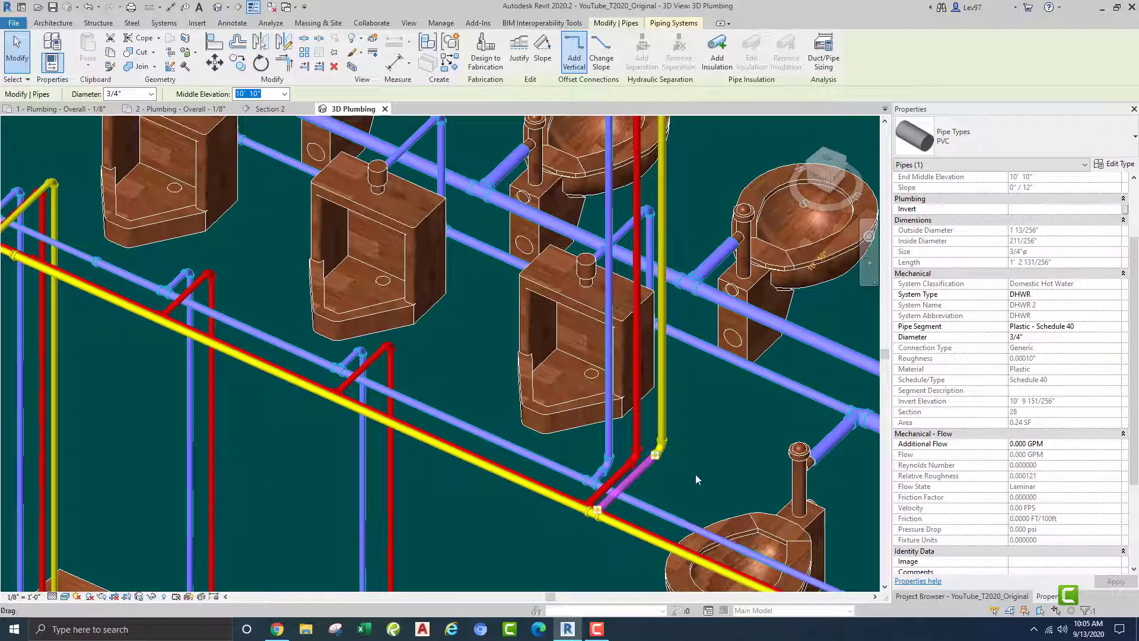
pyautogui.click(695, 449)
pyautogui.moveTo(706, 458); pyautogui.dragTo(530, 329, button='middle')
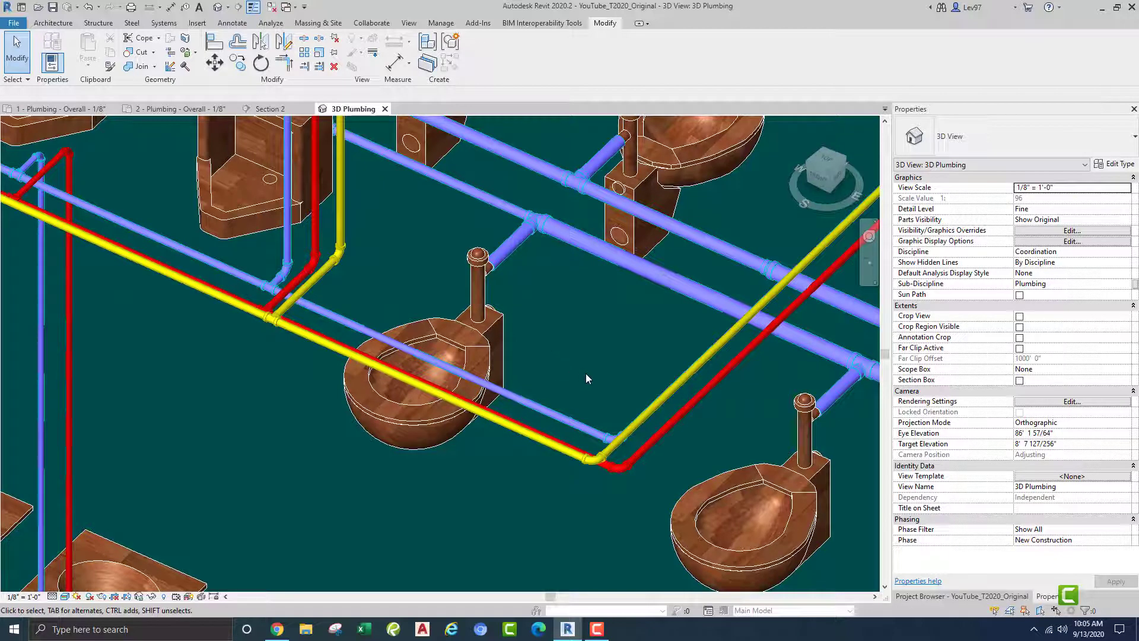
# Examine the flow and fixture units of the 3/4" hot water pipe that feeds the lavatory group.
pyautogui.click(646, 449)
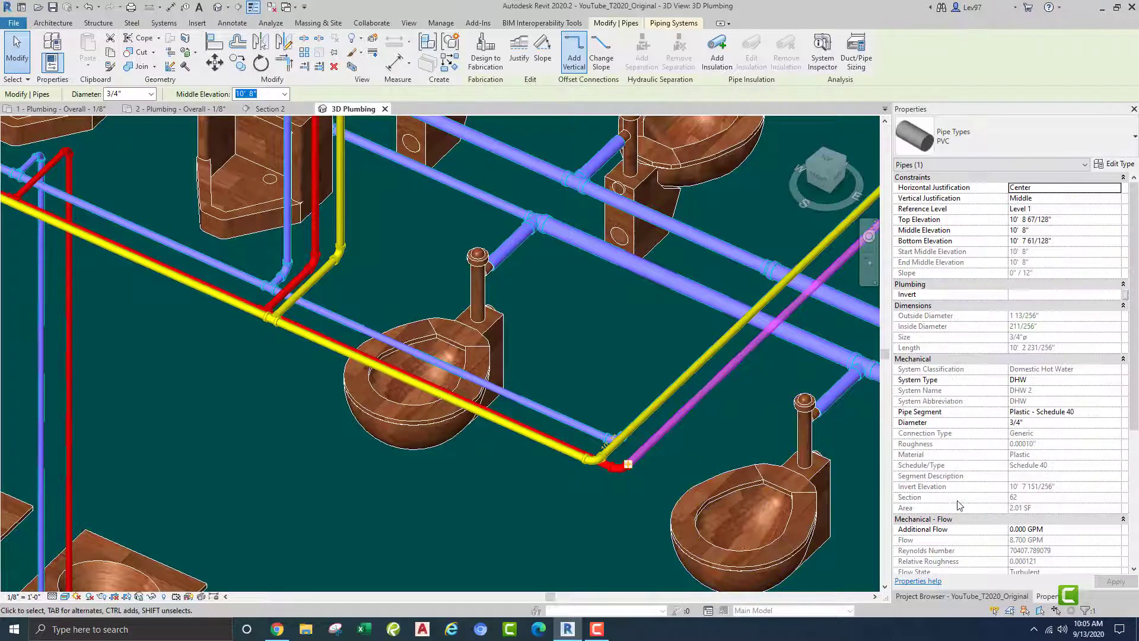
pyautogui.scroll(-4, 987, 456)
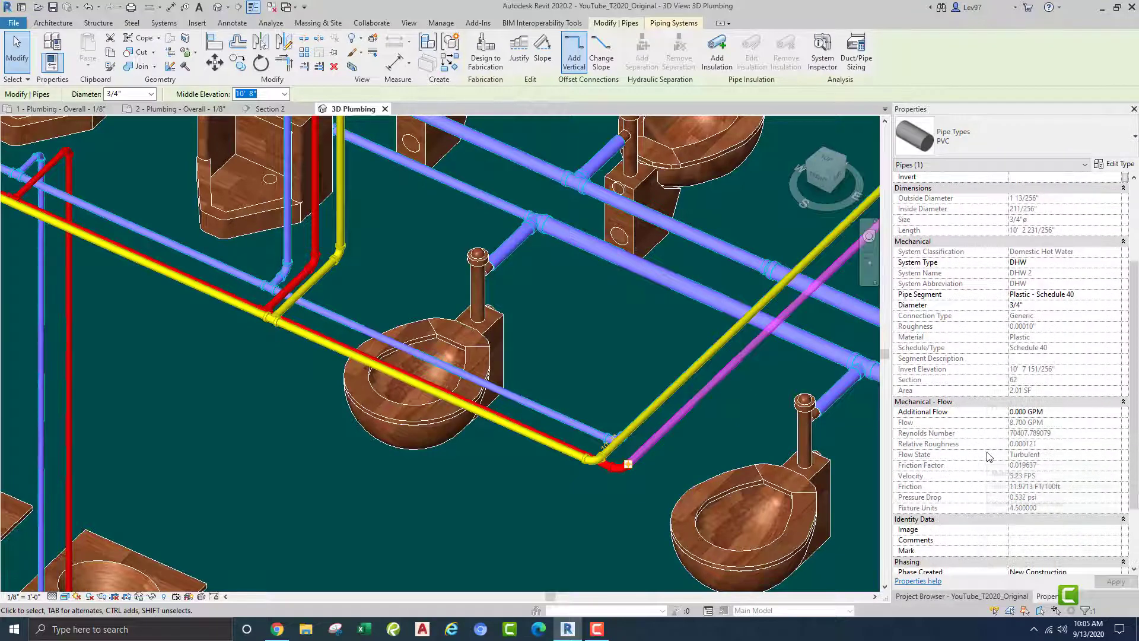
pyautogui.click(581, 369)
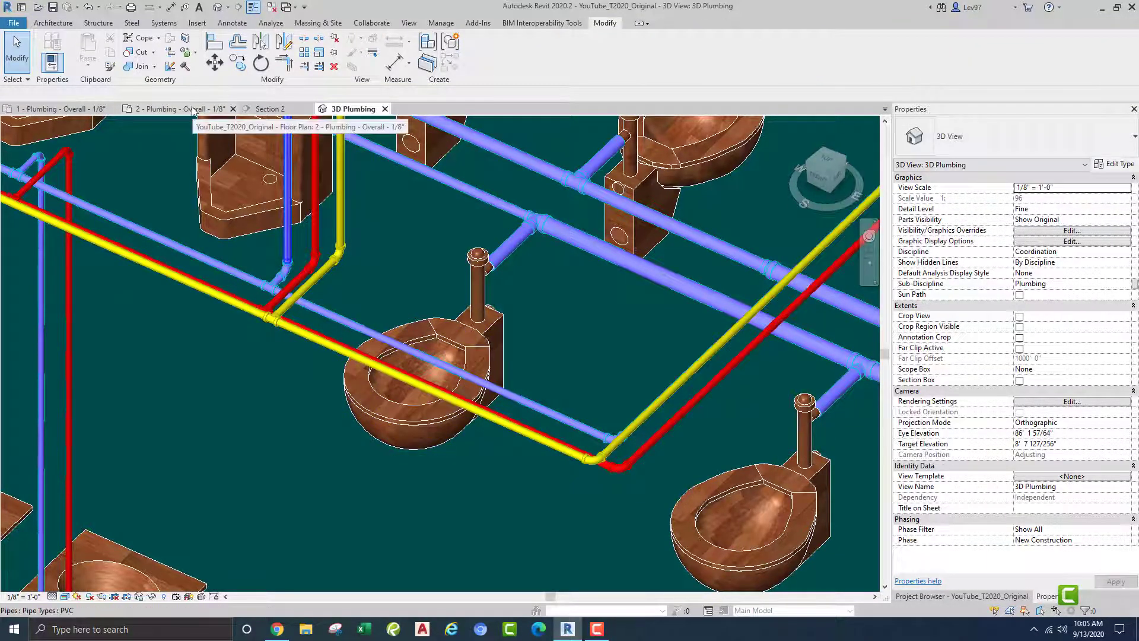
# In the 2 - Plumbing - Overall - 1/8" floor plan, make the Plumbing - Sanitary Waste filter visible.
pyautogui.click(193, 111)
pyautogui.moveTo(237, 177); pyautogui.dragTo(431, 220, button='middle')
pyautogui.scroll(-2, 343, 186)
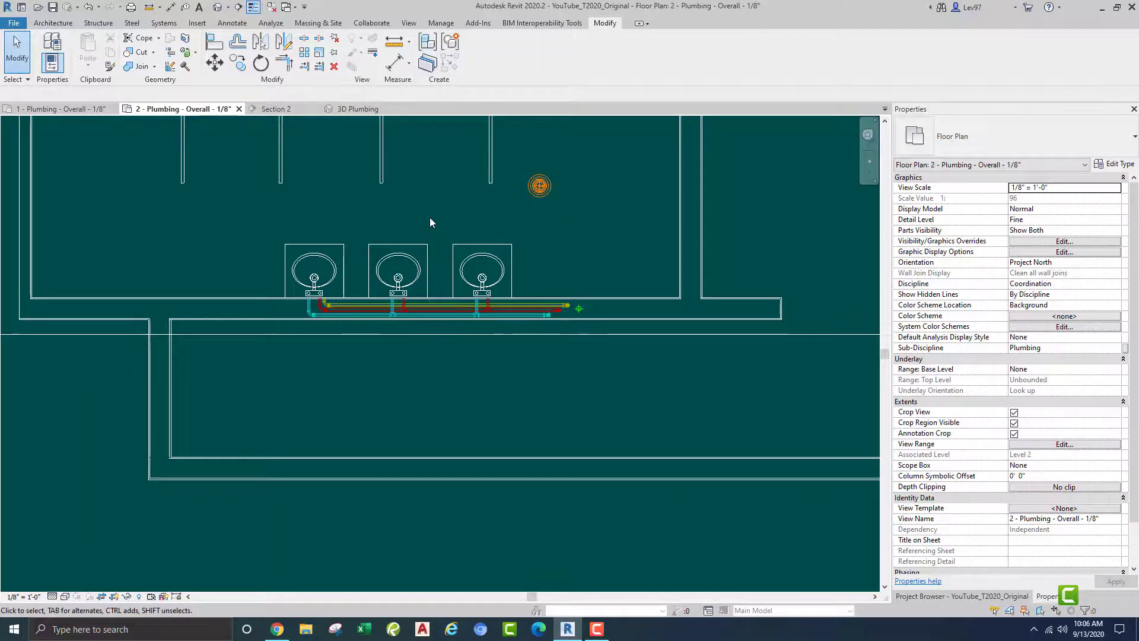
pyautogui.press('v')
pyautogui.press('g')
pyautogui.click(415, 78)
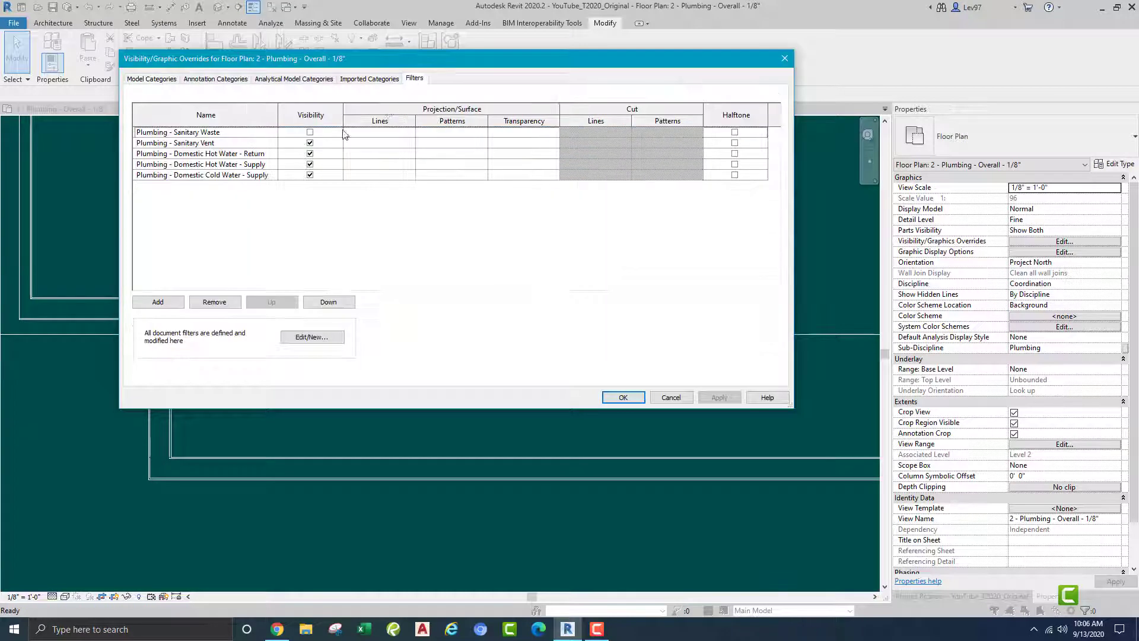
pyautogui.click(310, 133)
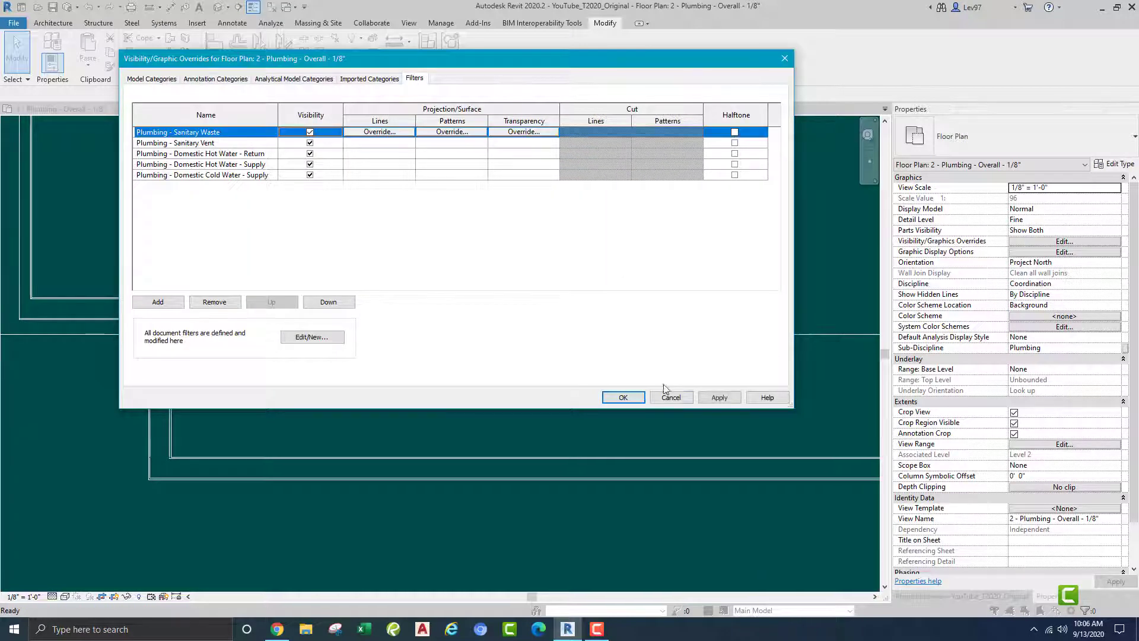
pyautogui.click(617, 397)
# Hide the Domestic Hot Water - Return, Domestic Hot Water - Supply and Domestic Cold Water - Supply filters in this floor plan.
pyautogui.moveTo(561, 276); pyautogui.dragTo(627, 332, button='middle')
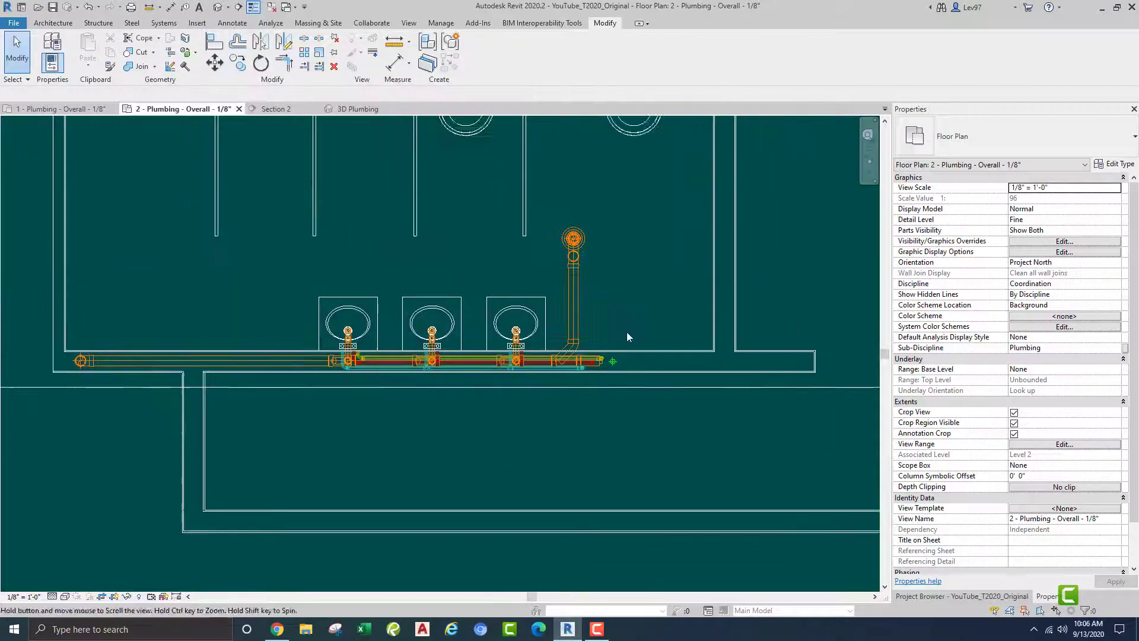
pyautogui.scroll(1, 465, 261)
pyautogui.press('v')
pyautogui.press('g')
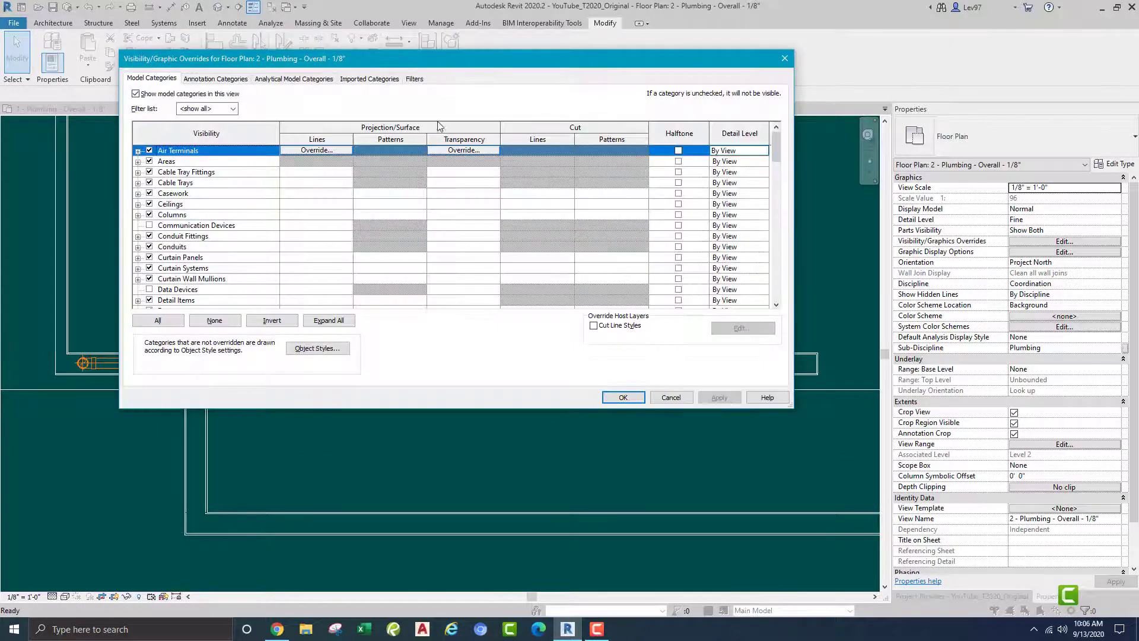
pyautogui.click(415, 79)
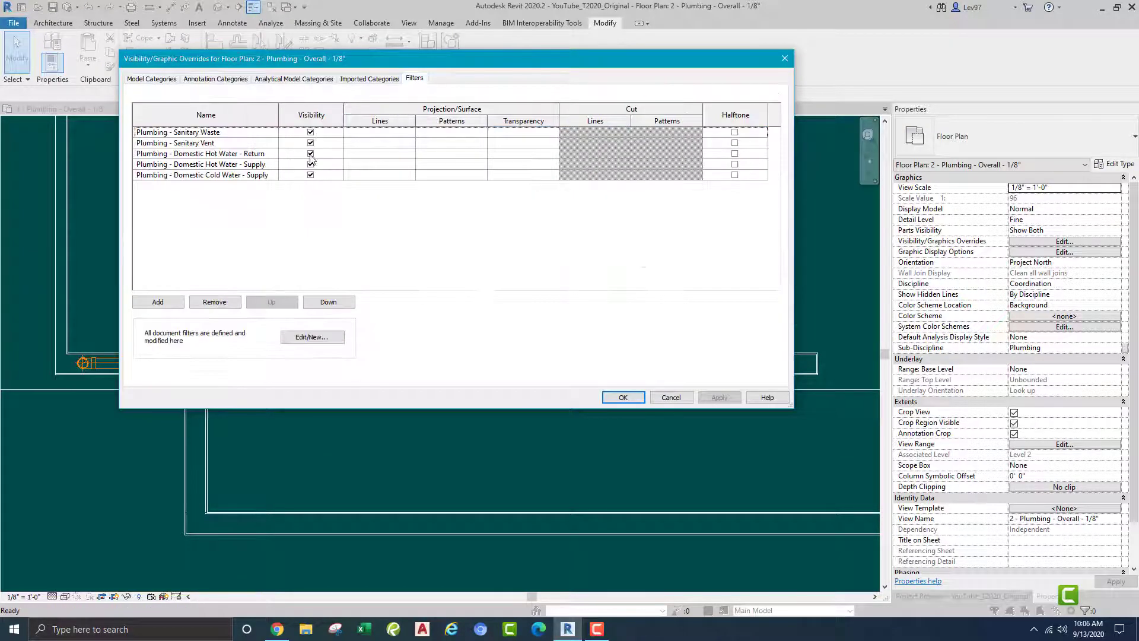
pyautogui.click(310, 154)
pyautogui.click(310, 164)
pyautogui.click(311, 175)
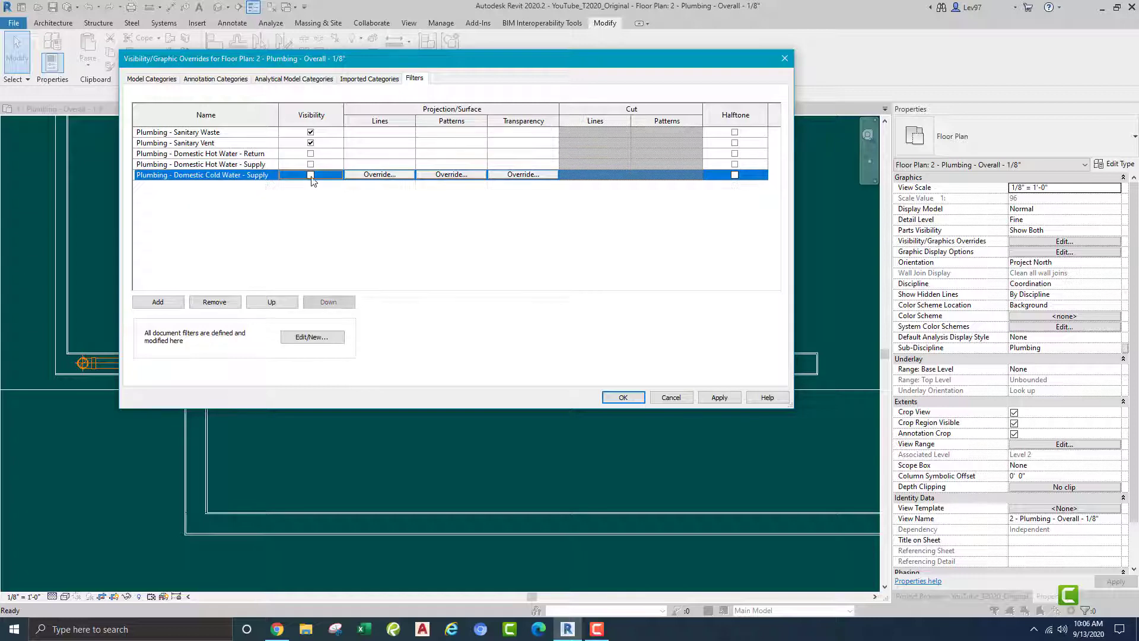
pyautogui.click(623, 398)
# Draw a short 1 1/2" PVC pipe, about 6 3/4" long, from the leftmost lower-wall lavatory's 1 1/2" outlet connector into the wall.
pyautogui.scroll(3, 475, 398)
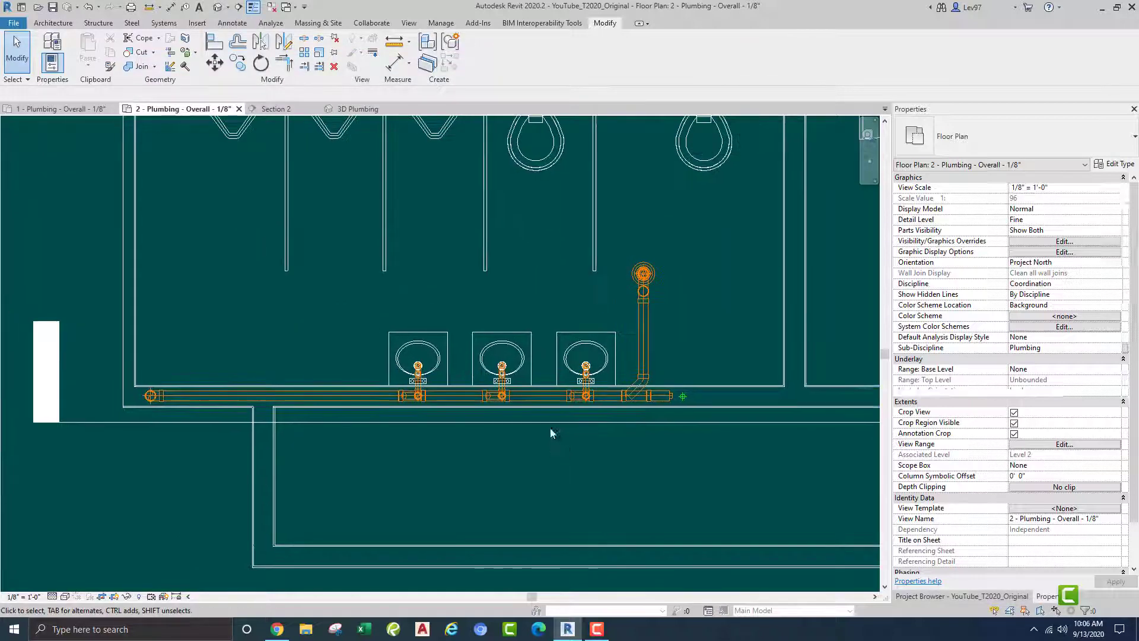
pyautogui.scroll(-5, 464, 315)
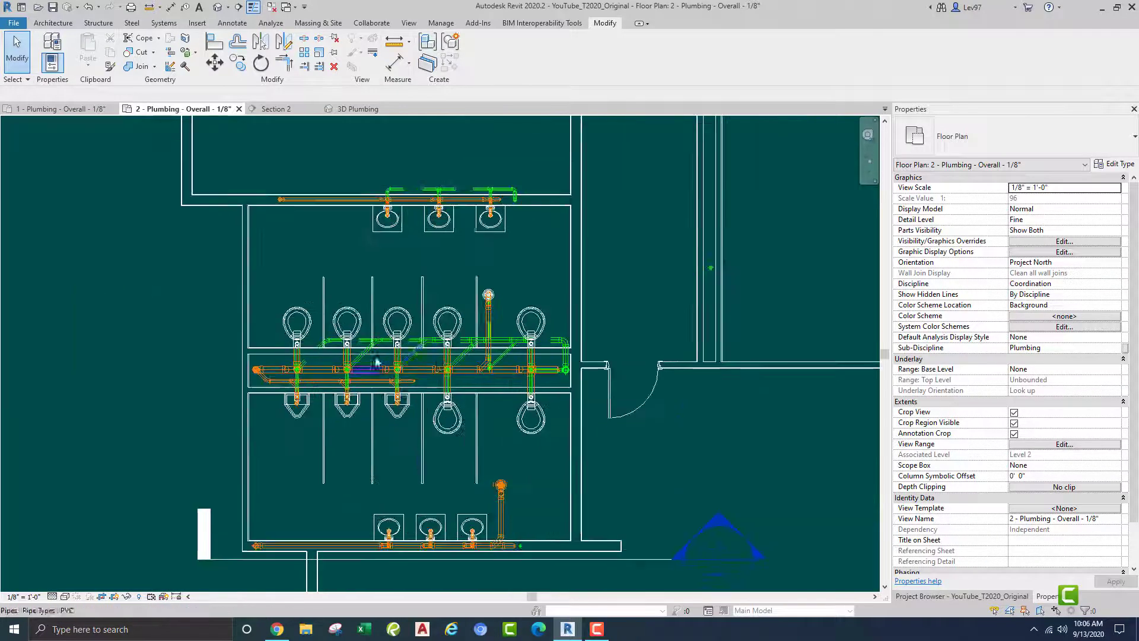
pyautogui.scroll(5, 534, 363)
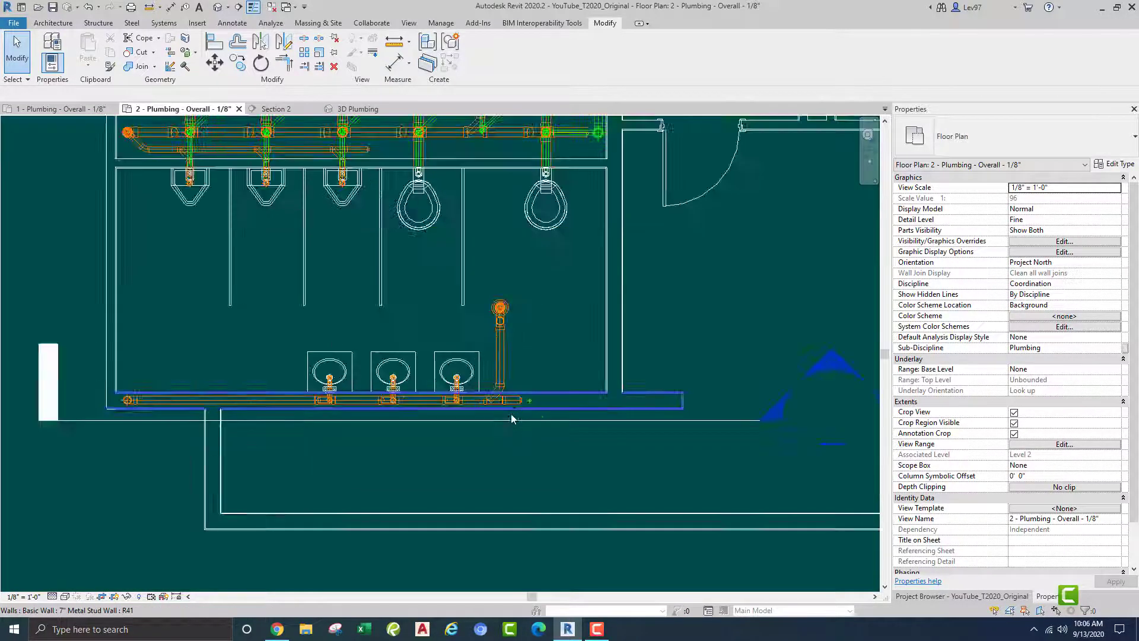
pyautogui.moveTo(24, 295); pyautogui.dragTo(248, 265, button='middle')
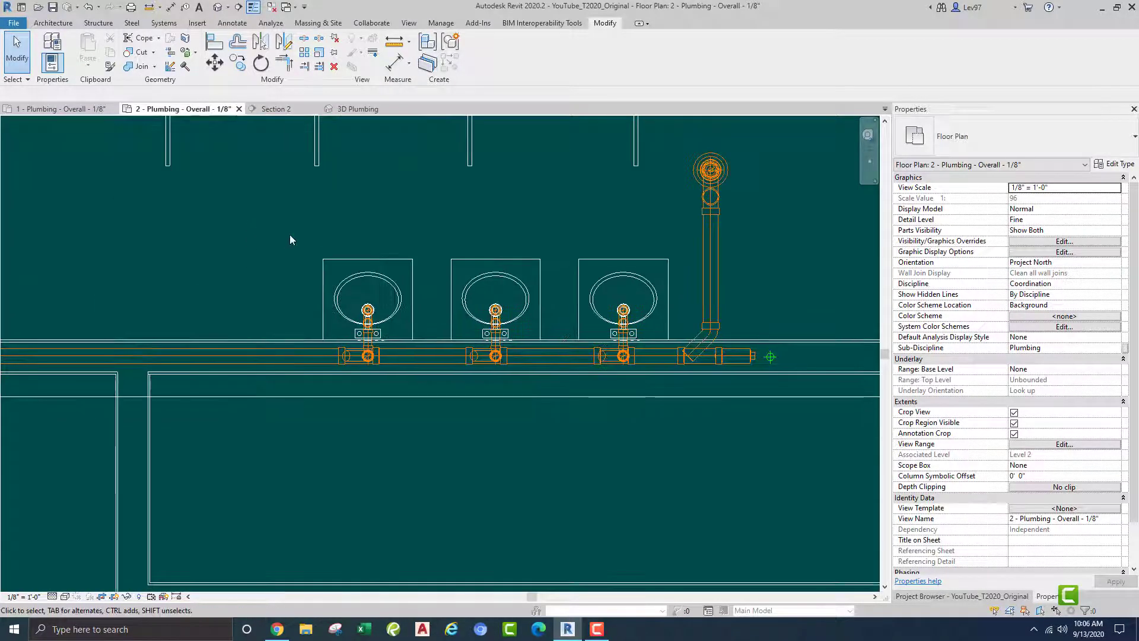
pyautogui.scroll(2, 312, 244)
pyautogui.click(324, 256)
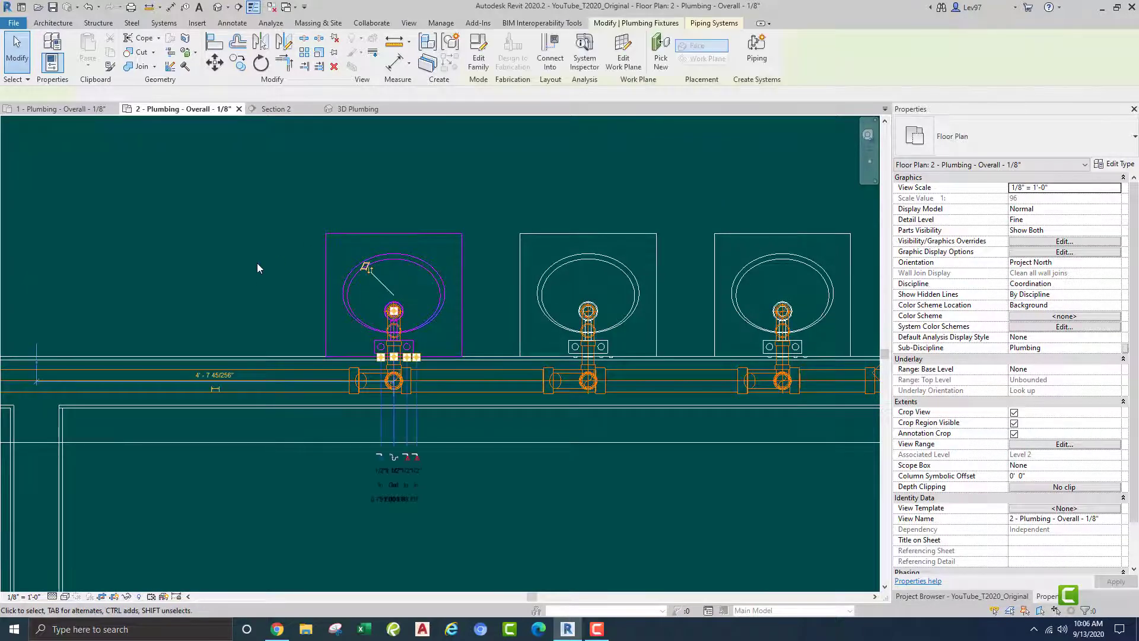
pyautogui.moveTo(373, 303); pyautogui.dragTo(365, 188, button='middle')
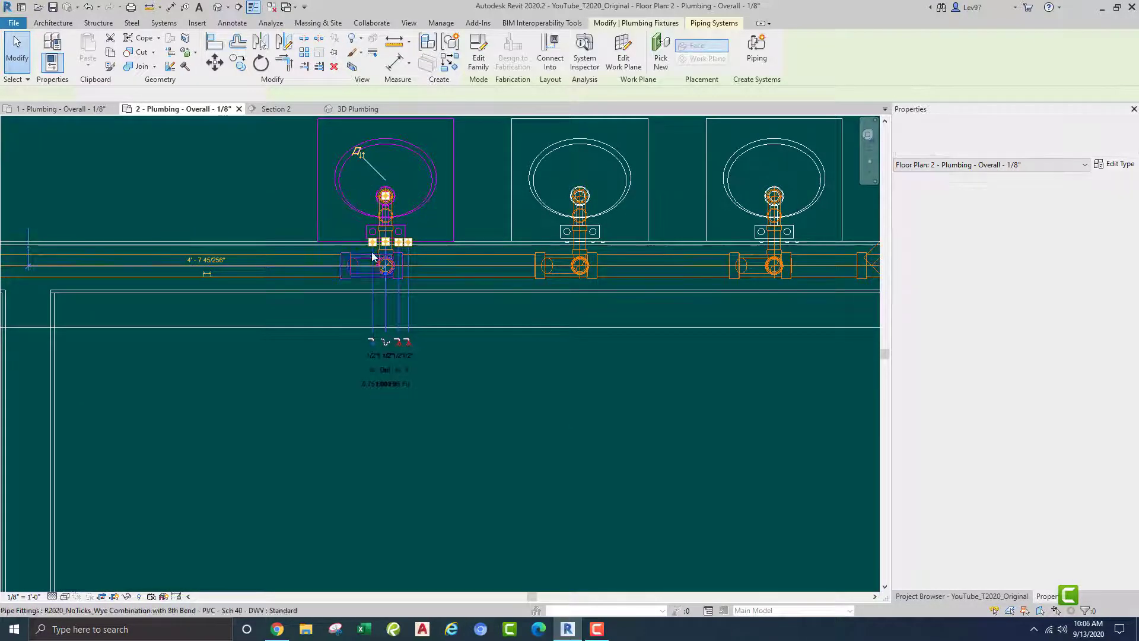
pyautogui.scroll(4, 373, 257)
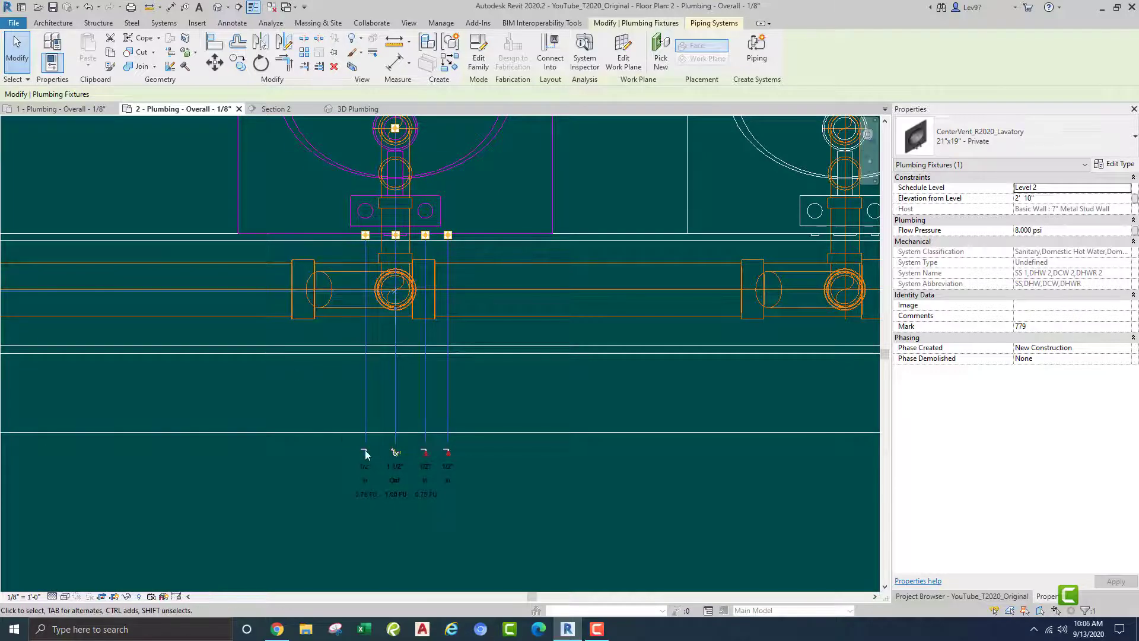
pyautogui.click(396, 454)
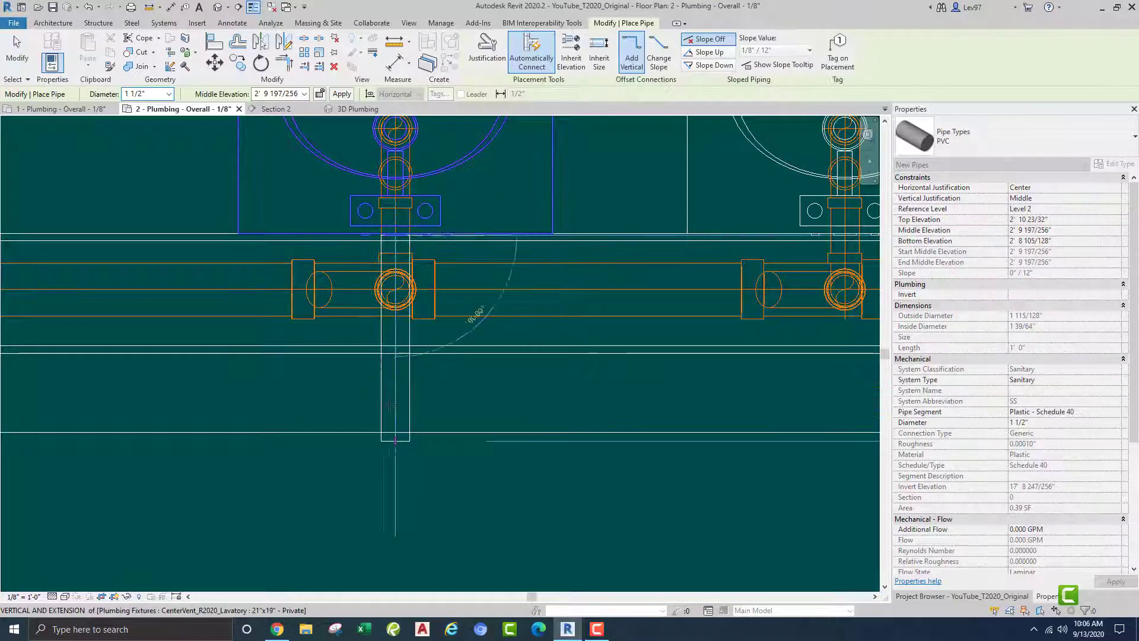
pyautogui.click(395, 336)
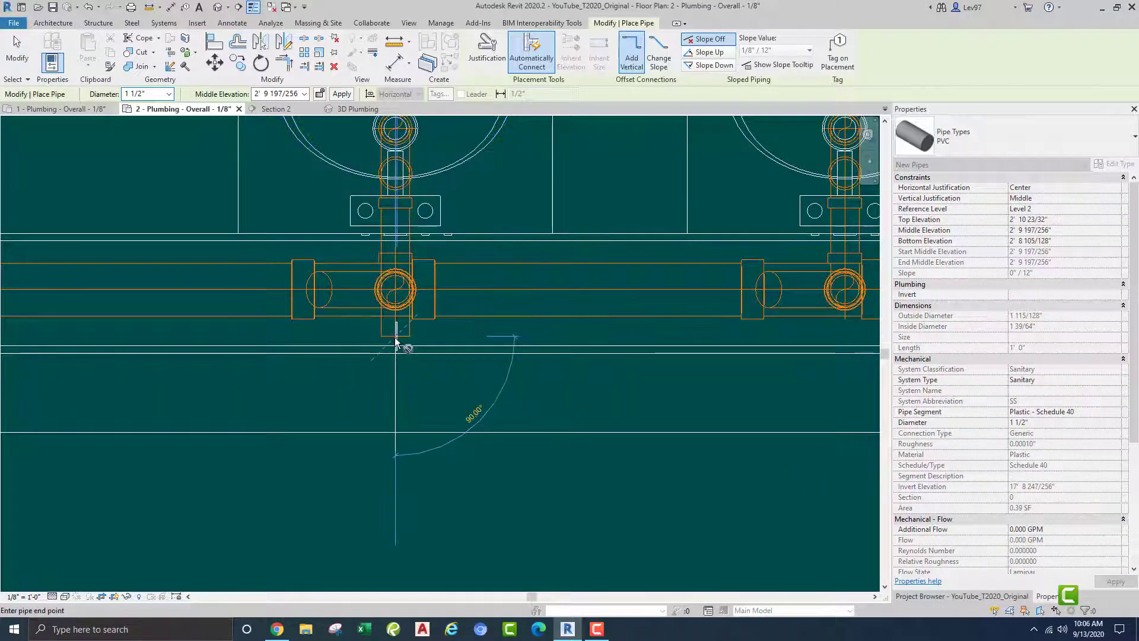
pyautogui.press('Escape')
pyautogui.press('Escape')
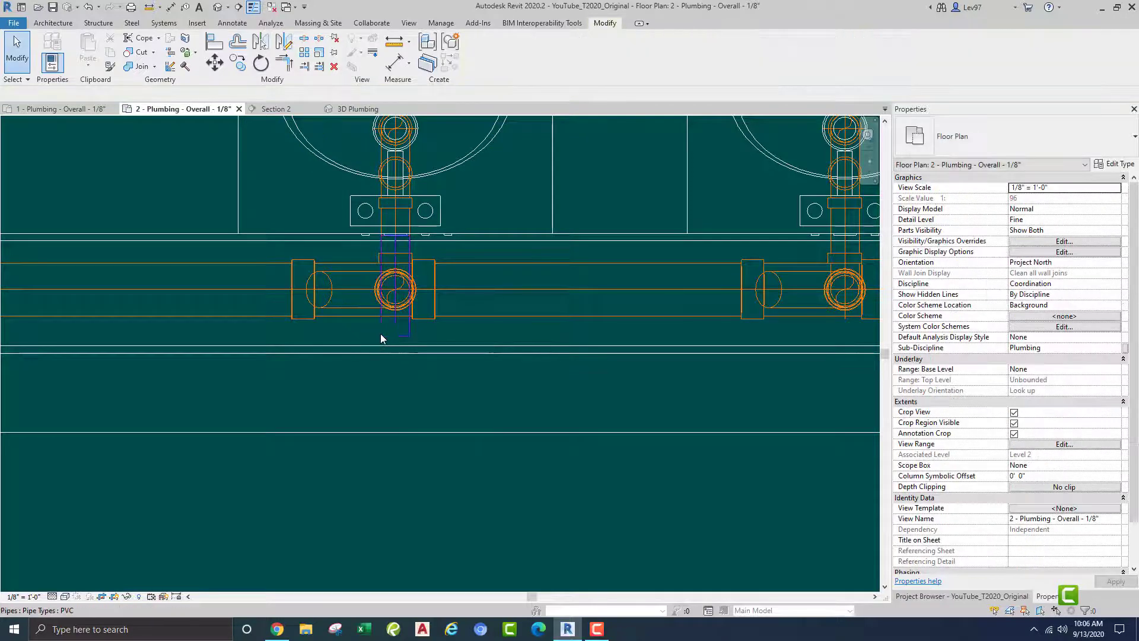
# Change the short lavatory pipe's system type to Vent_PVC, then delete that pipe.
pyautogui.click(381, 338)
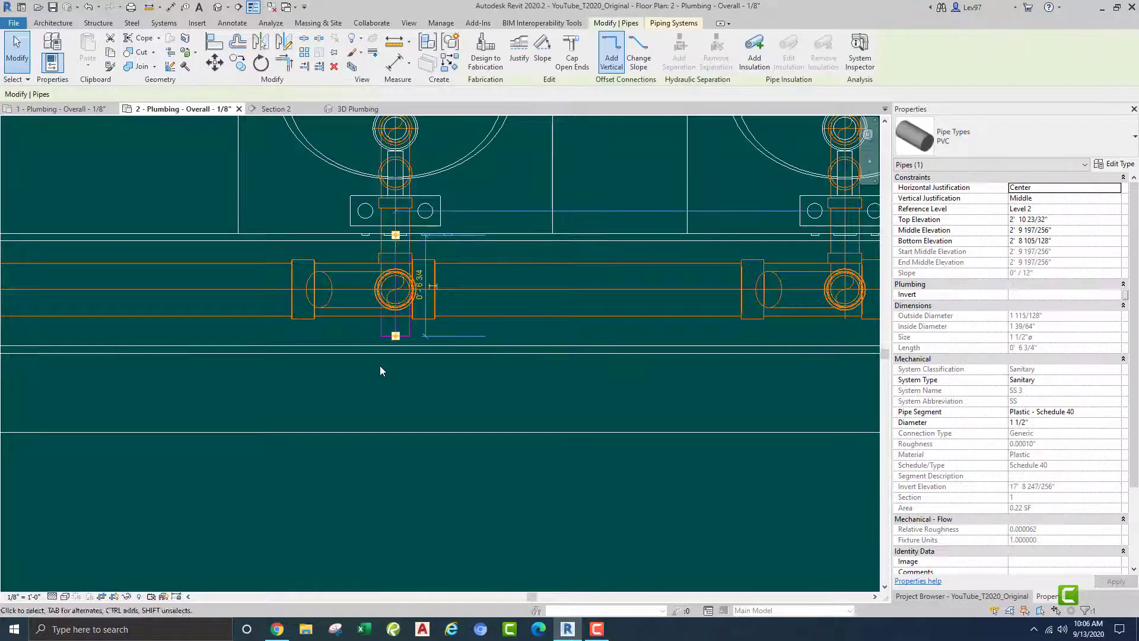
pyautogui.click(1071, 381)
pyautogui.click(1116, 381)
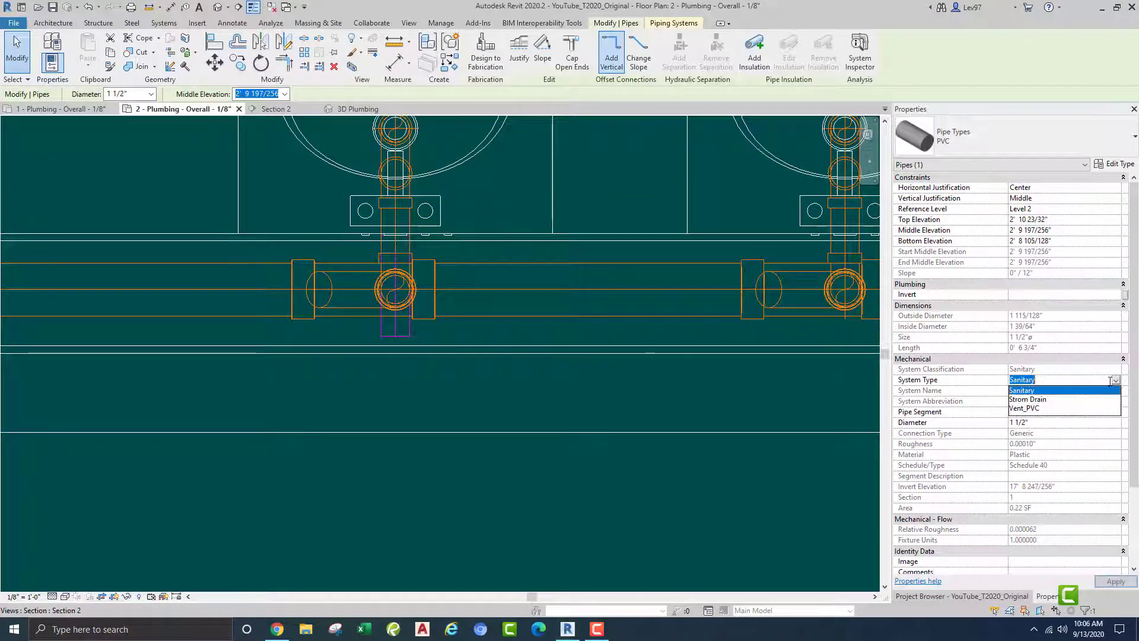
pyautogui.click(1032, 409)
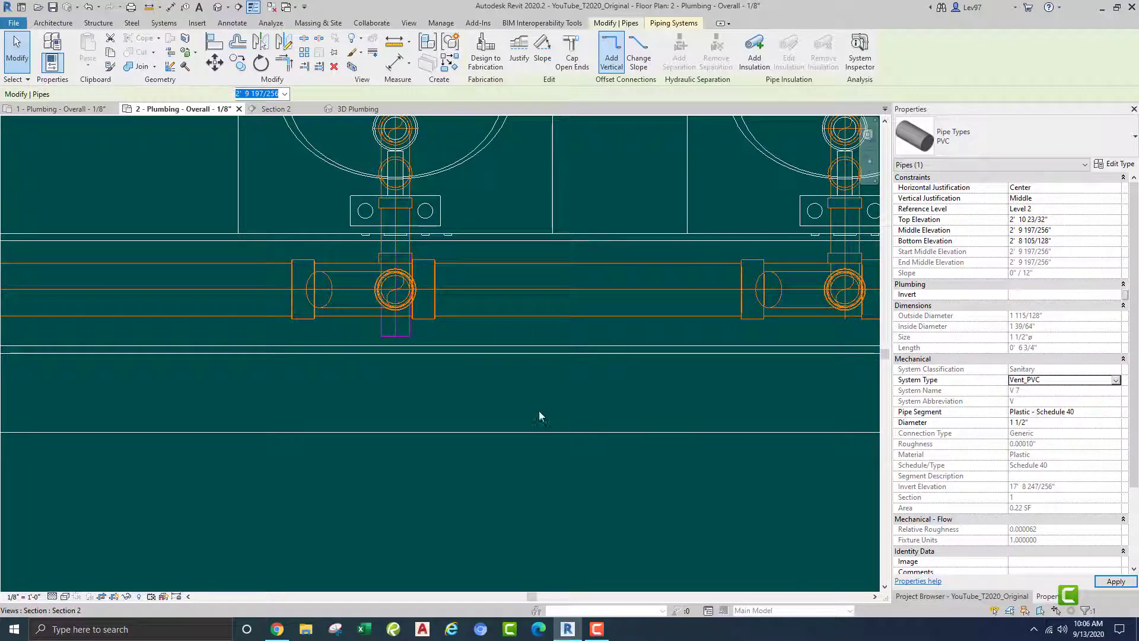
pyautogui.click(491, 393)
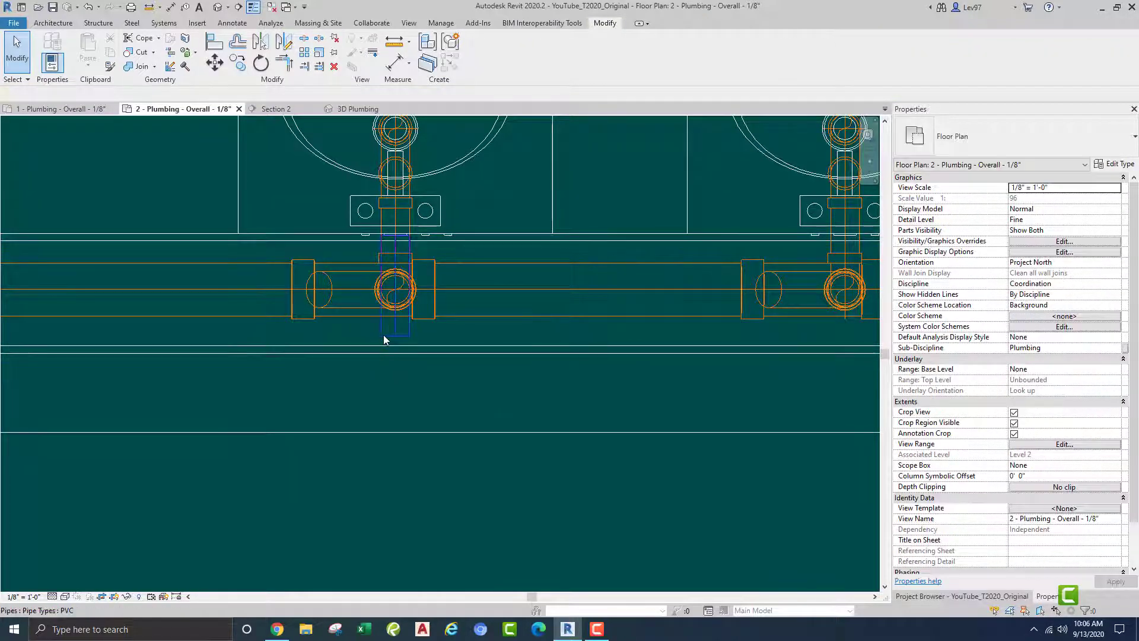
pyautogui.click(380, 341)
pyautogui.click(344, 359)
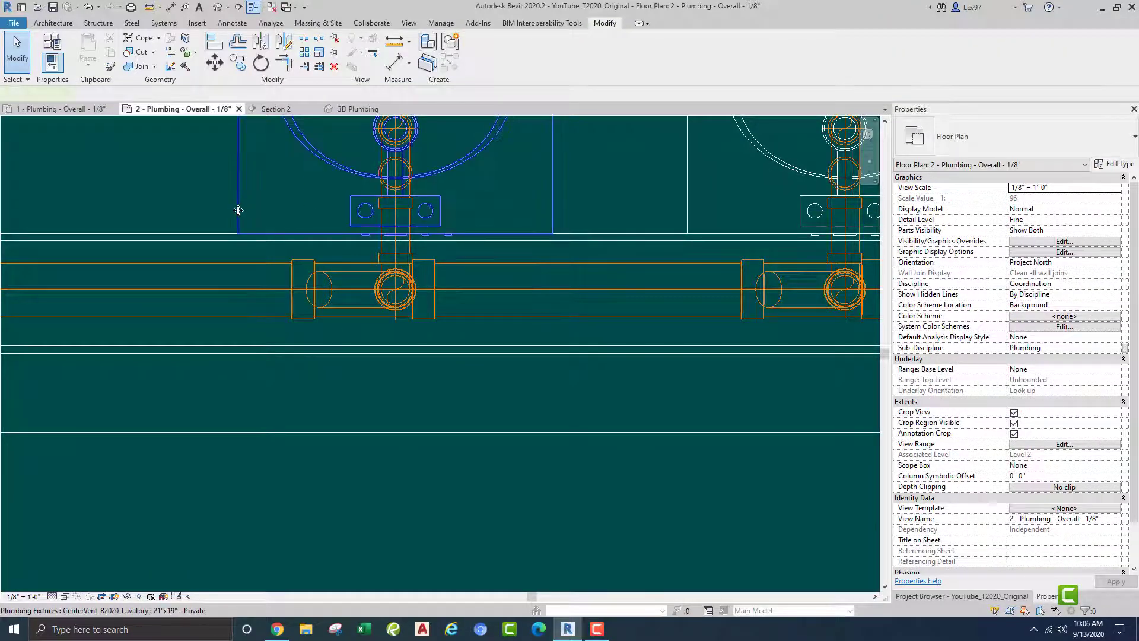
# Draw a 1 1/2" Vent_PVC pipe from the leftmost lavatory's outlet connector to the middle of the wall.
pyautogui.click(240, 204)
pyautogui.click(394, 453)
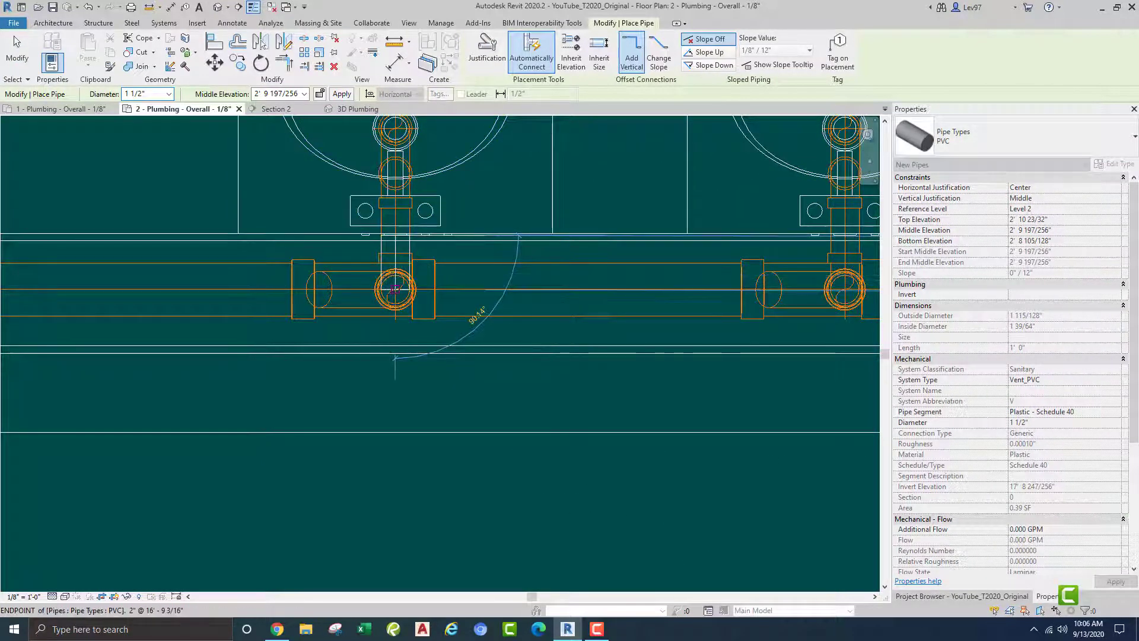
pyautogui.scroll(2, 395, 289)
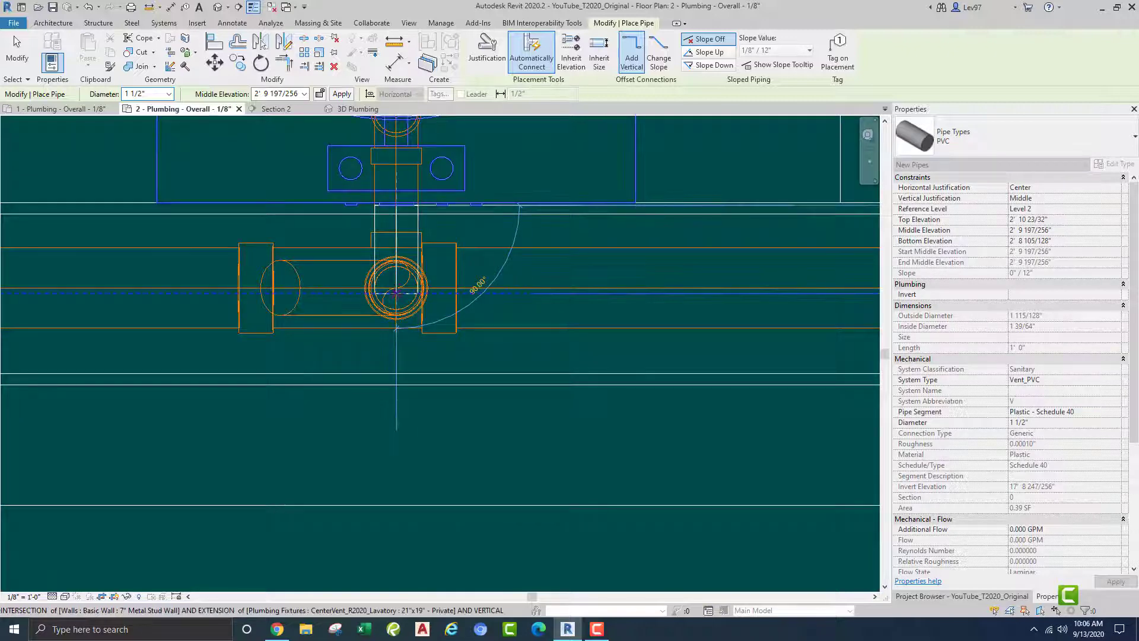
pyautogui.click(396, 295)
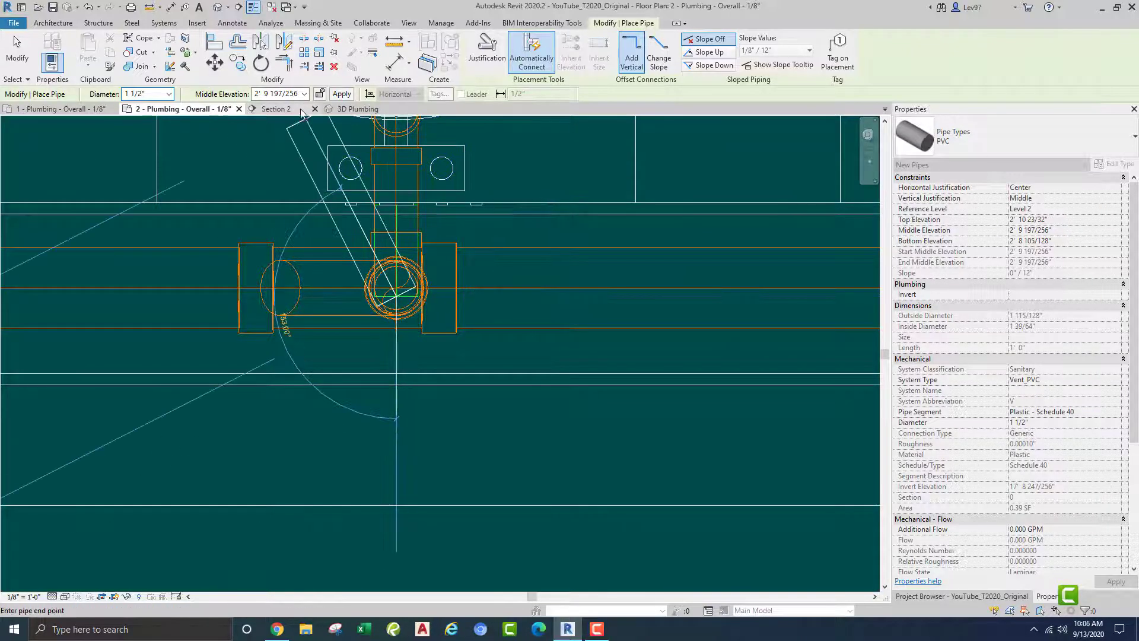
# Raise the leftmost lavatory's vent to 10' 8", offset it 45° out of the wall and run it horizontally toward the vent riser.
pyautogui.write('10 8')
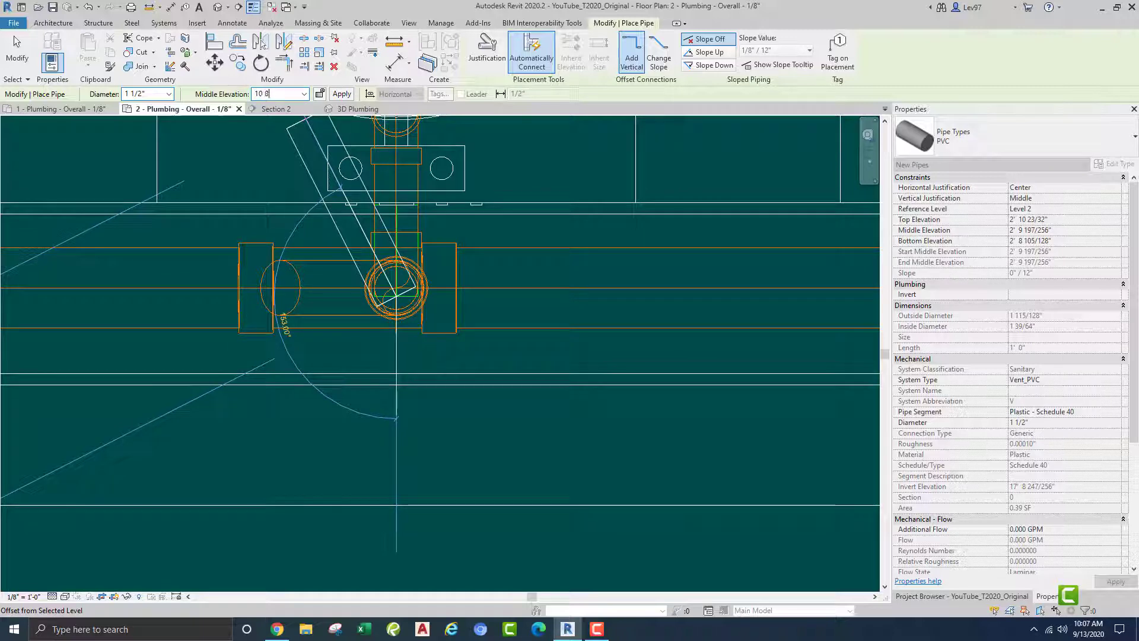
pyautogui.press('Return')
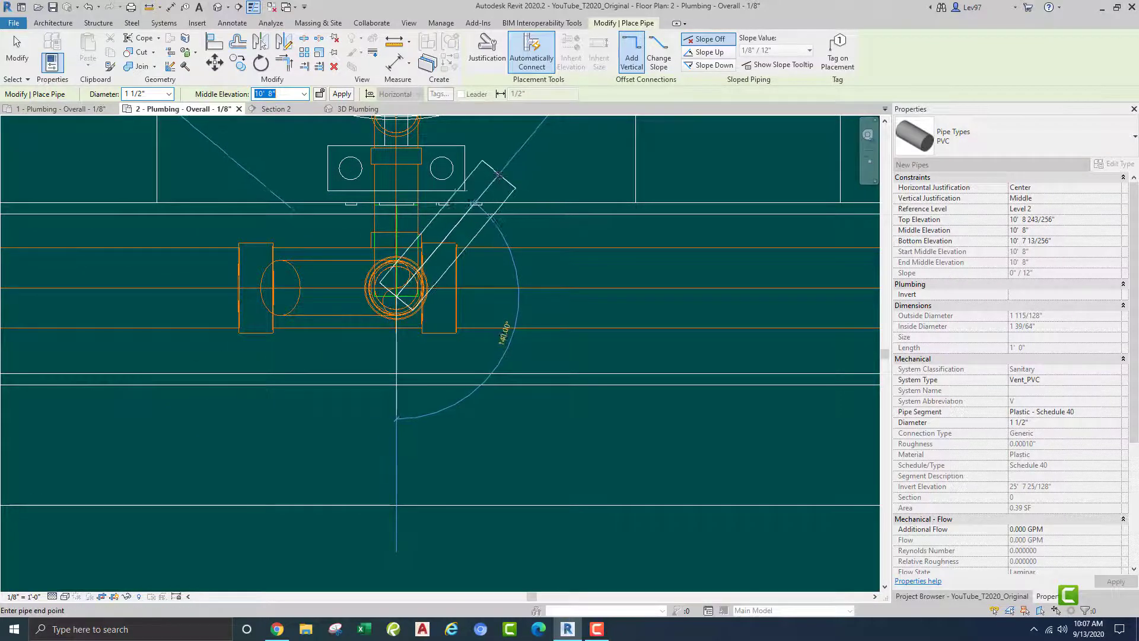
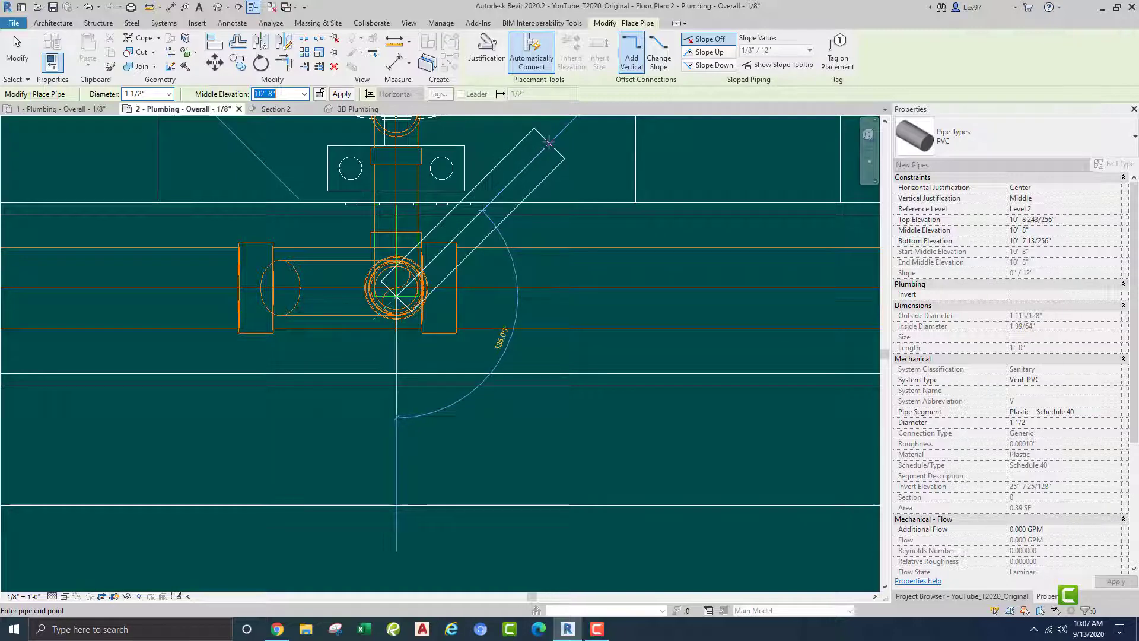
pyautogui.click(550, 143)
pyautogui.scroll(-5, 551, 144)
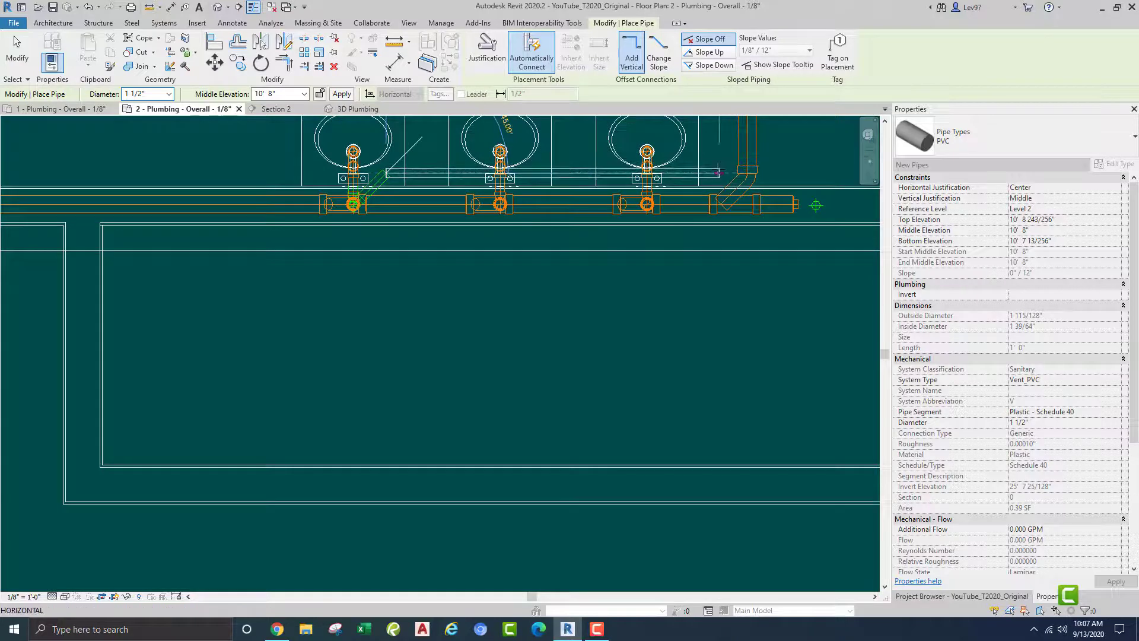
pyautogui.click(797, 172)
pyautogui.press('Escape')
pyautogui.press('Escape')
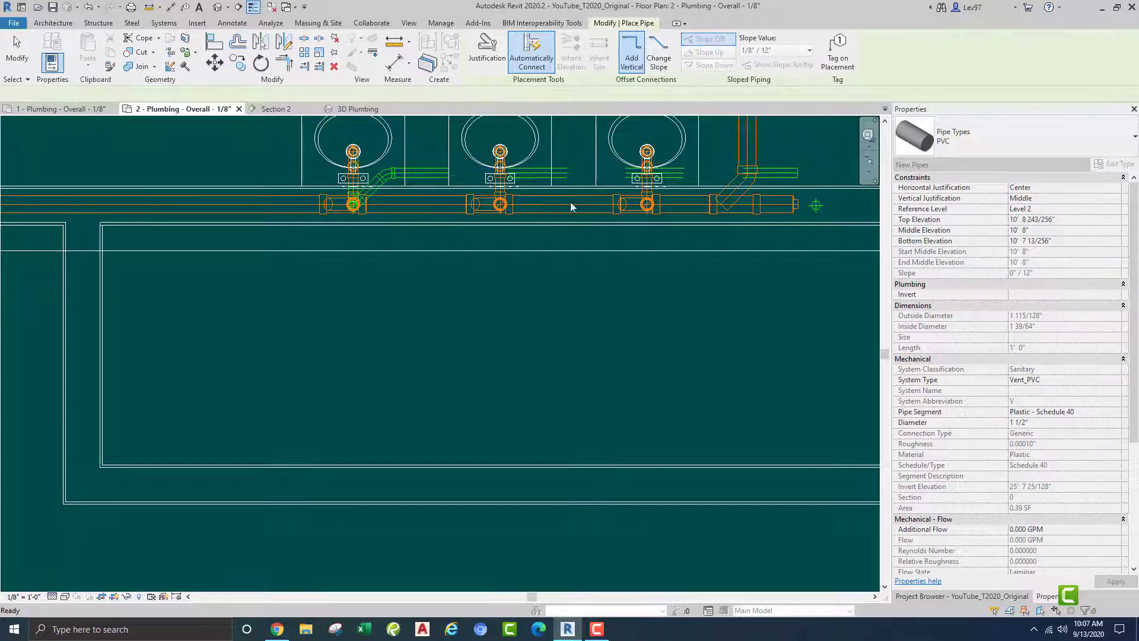
# Draw a 1 1/2" Vent_PVC pipe from the middle lavatory's 1 1/2" outlet connector to the middle of the wall.
pyautogui.scroll(3, 384, 171)
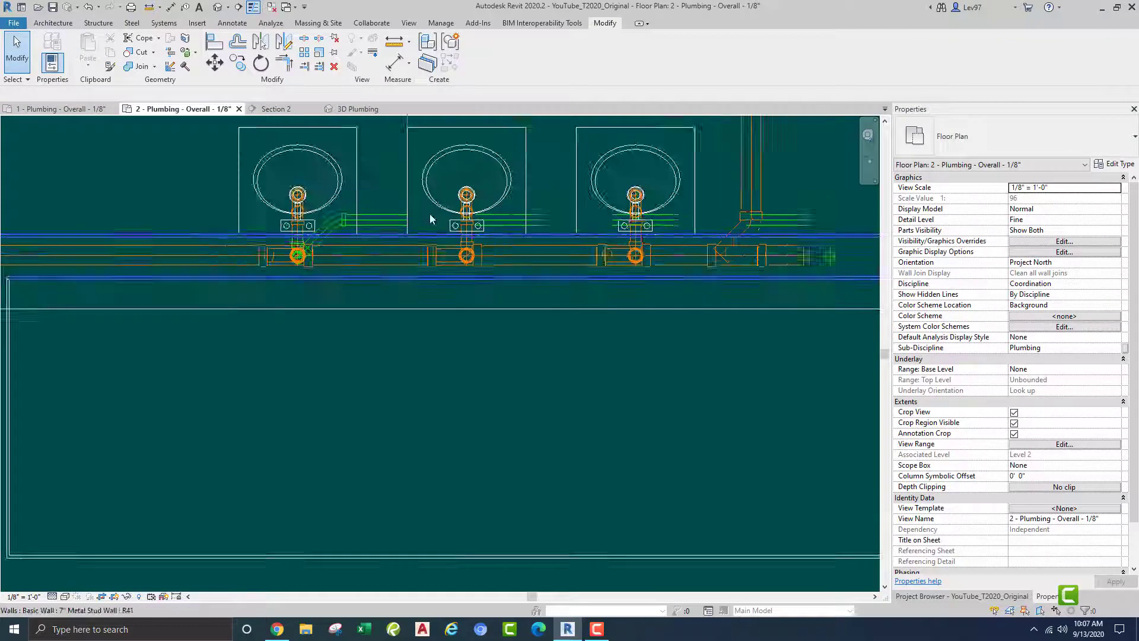
pyautogui.click(401, 171)
pyautogui.moveTo(394, 172); pyautogui.dragTo(351, 160, button='middle')
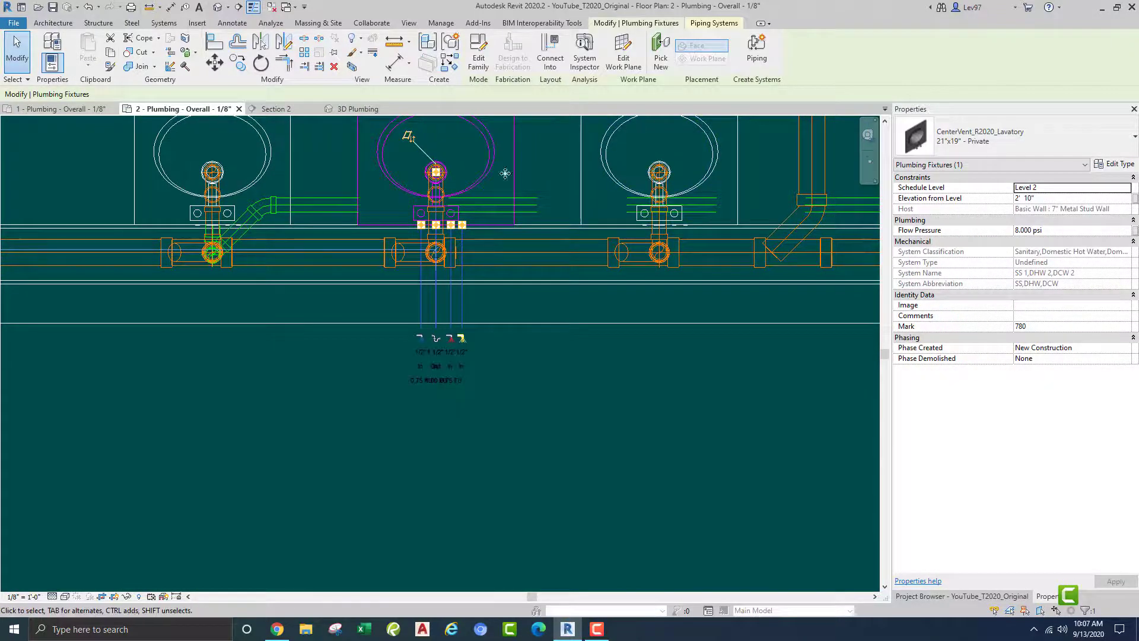
pyautogui.moveTo(542, 175); pyautogui.dragTo(434, 273, button='middle')
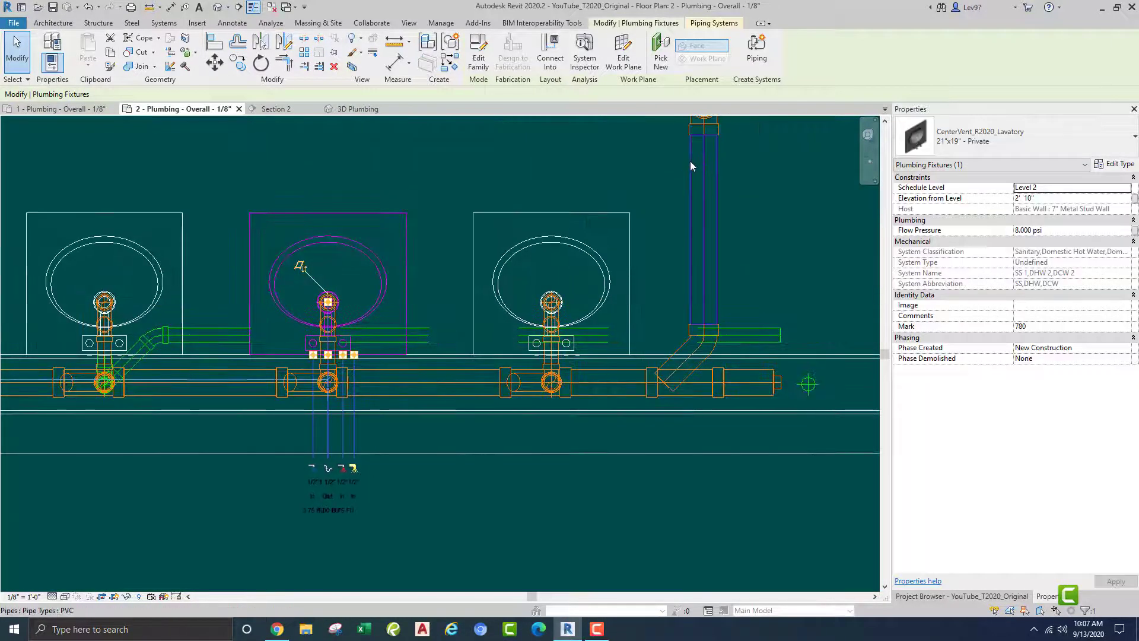
pyautogui.moveTo(703, 110); pyautogui.dragTo(573, 192, button='middle')
pyautogui.scroll(3, 410, 294)
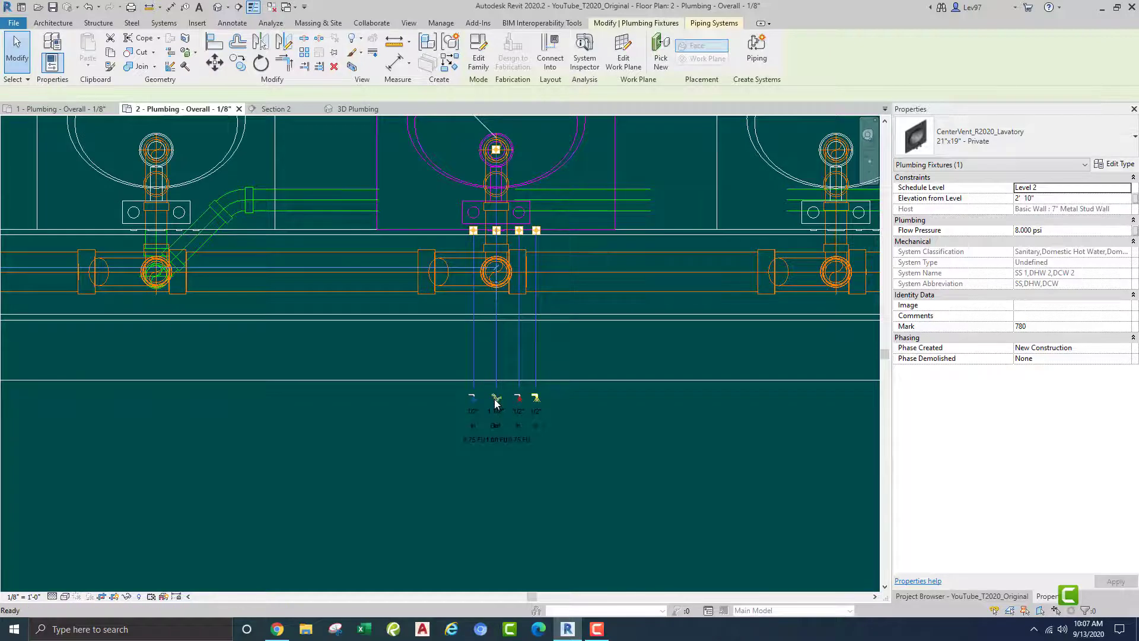
pyautogui.click(495, 401)
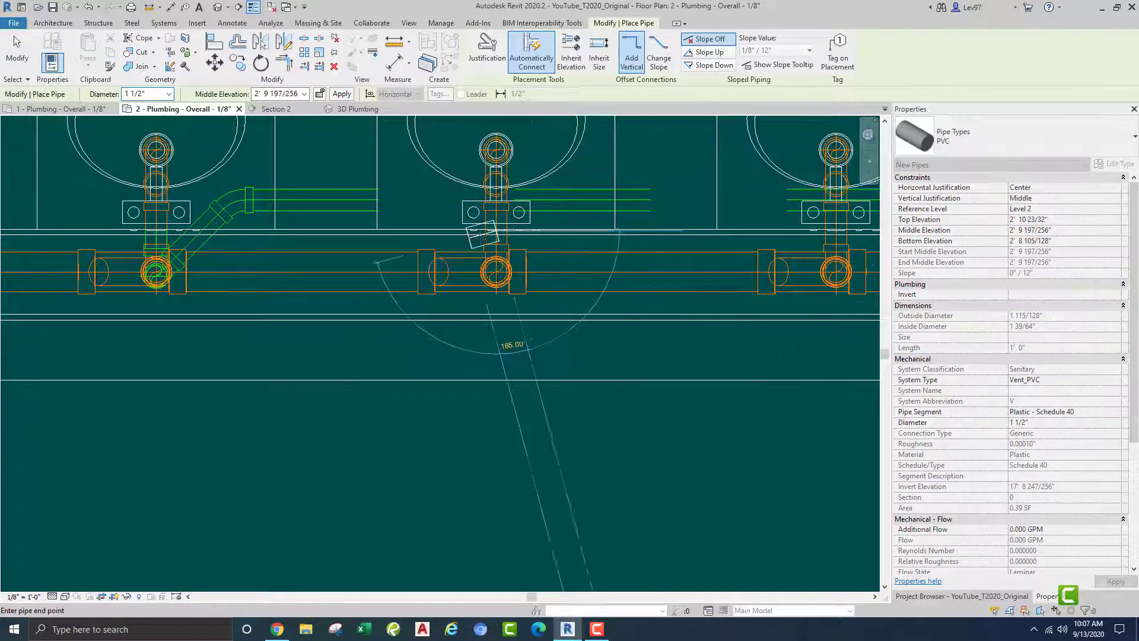
pyautogui.scroll(3, 496, 261)
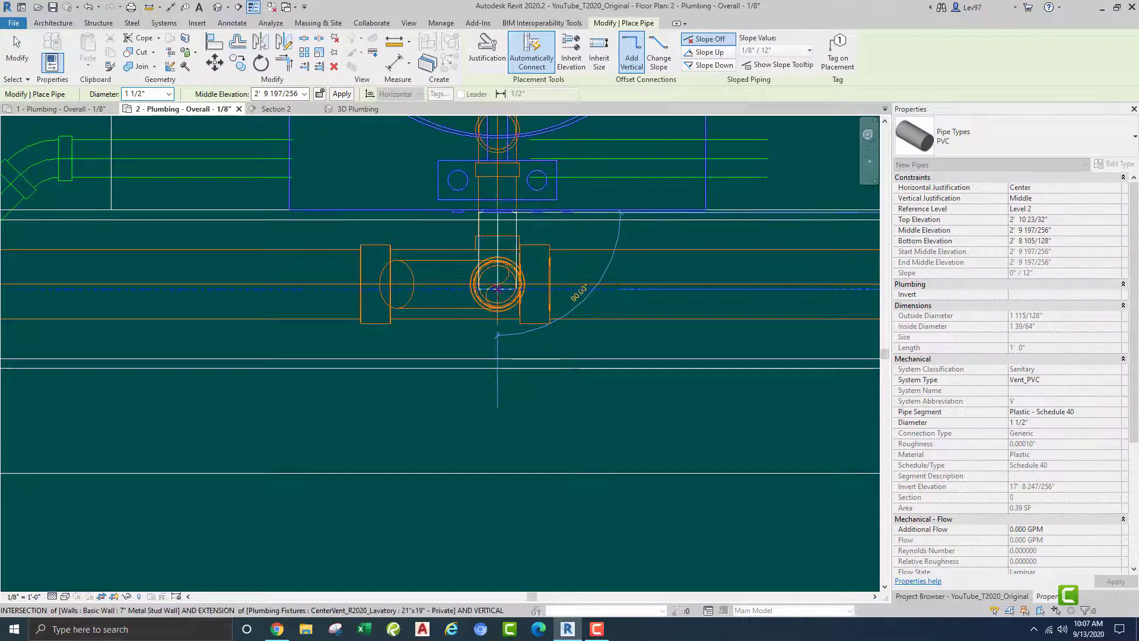
pyautogui.scroll(2, 497, 293)
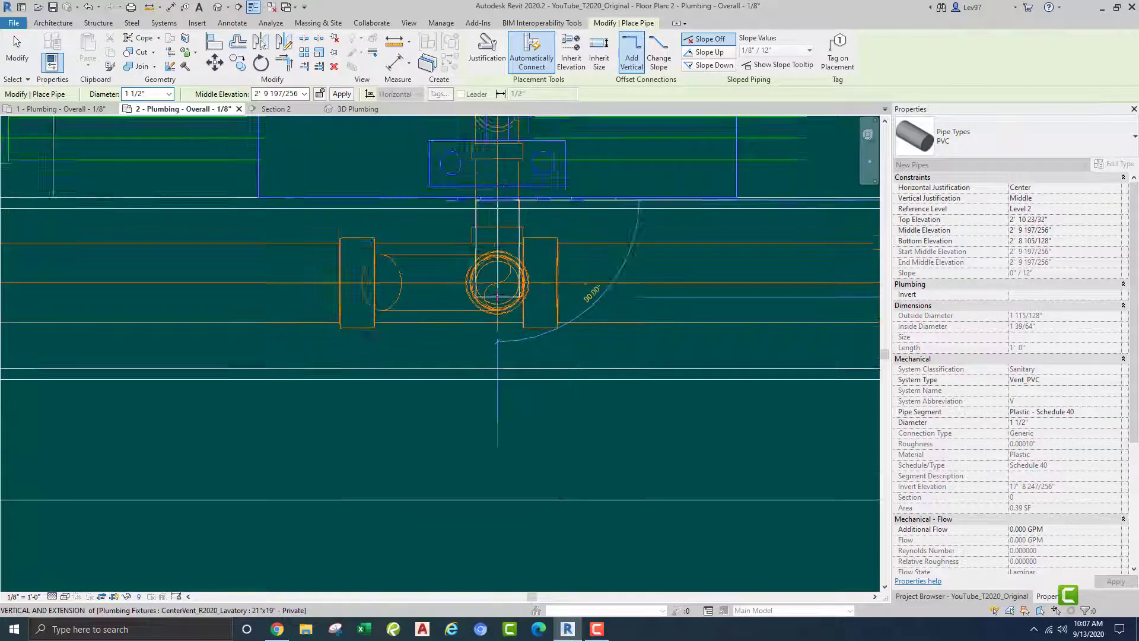
pyautogui.click(497, 273)
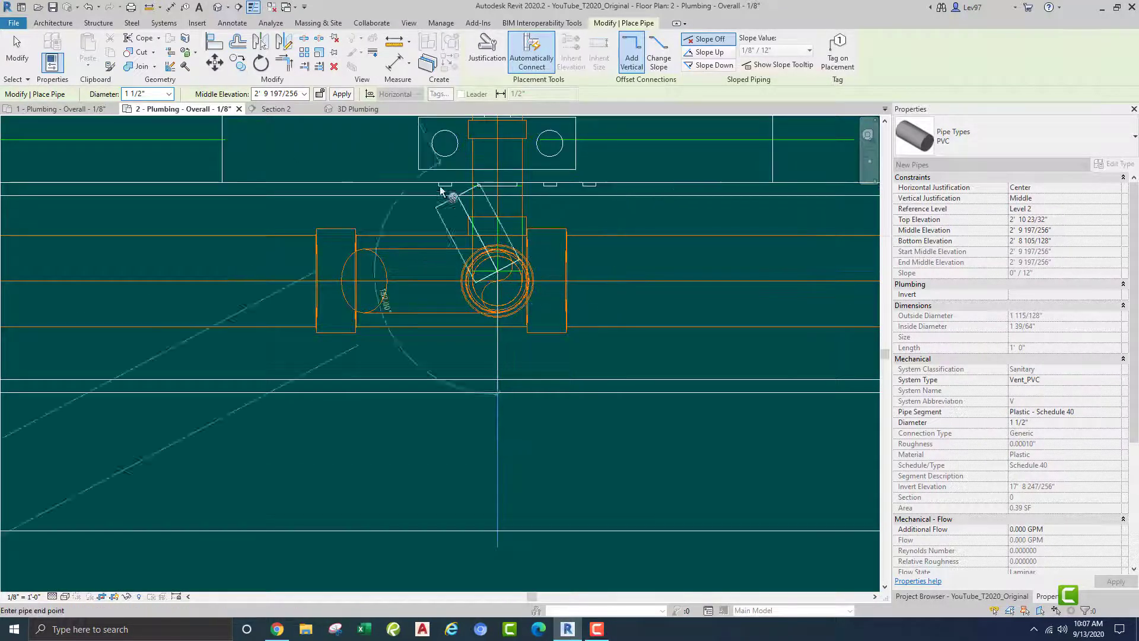
# Raise the middle lavatory's vent to 10' 8" and connect it at 45° to the common vent pipe.
pyautogui.click(279, 93)
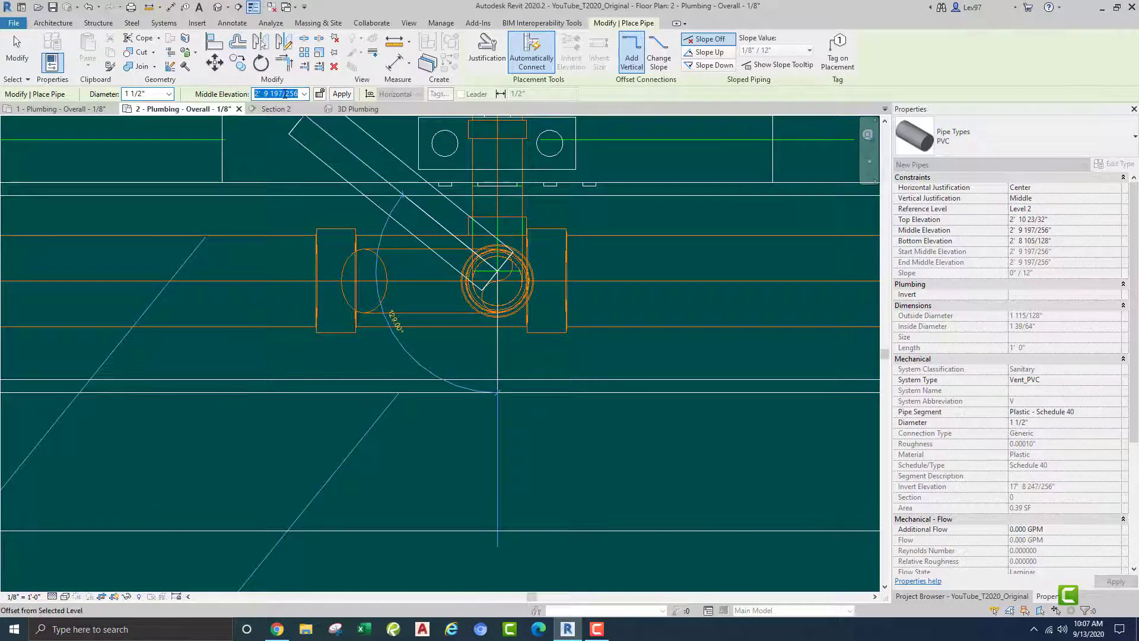
pyautogui.write("10'")
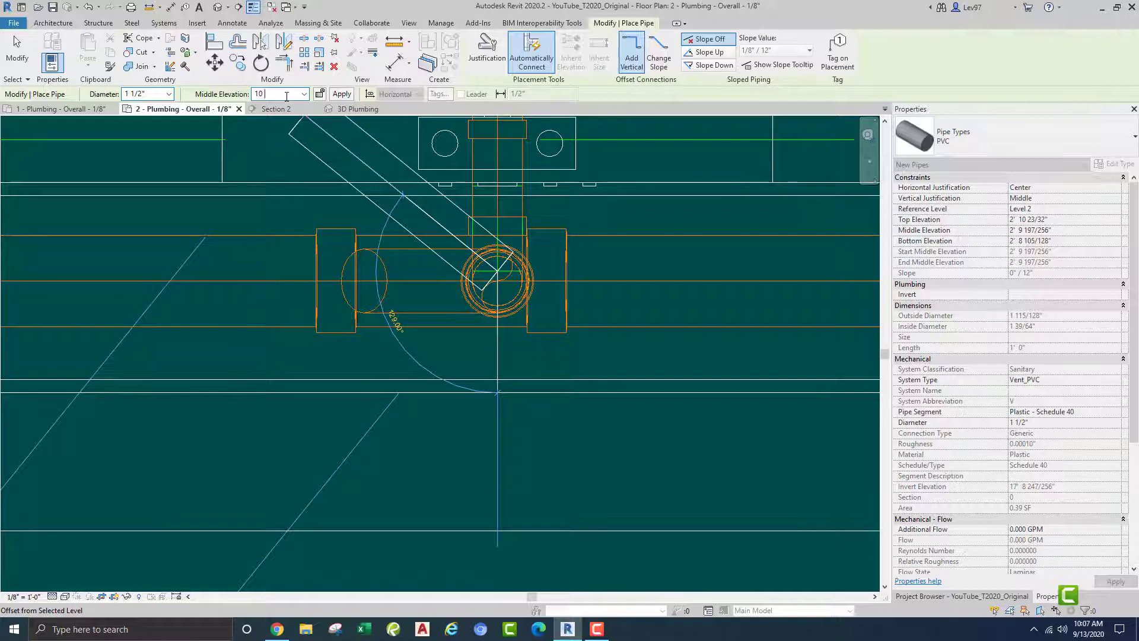
pyautogui.write(' 8')
pyautogui.press('Return')
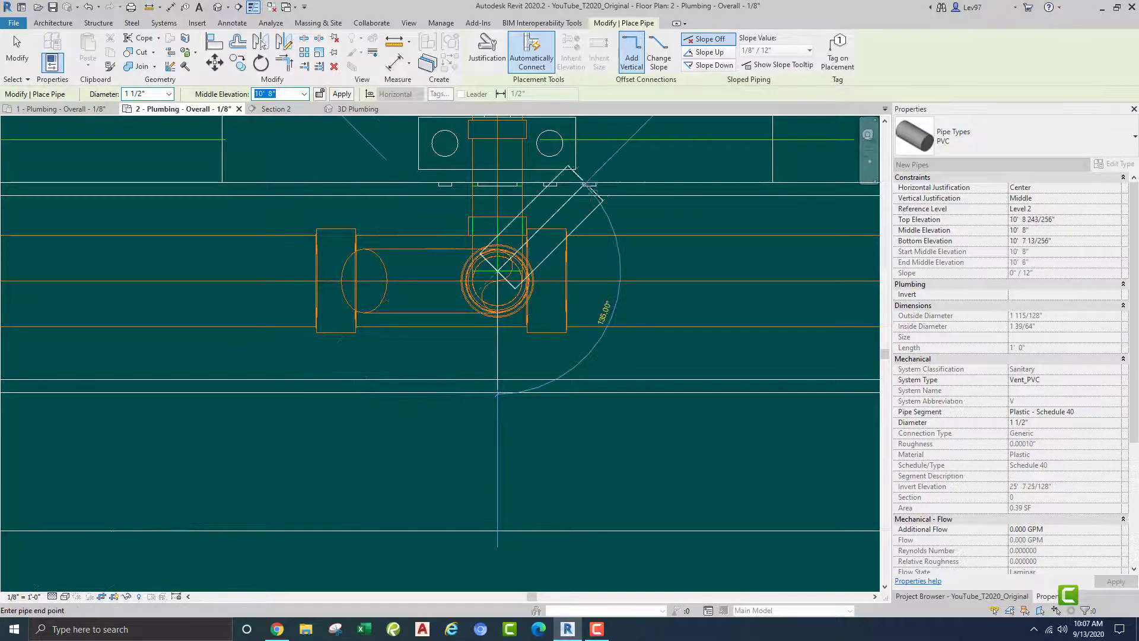
pyautogui.scroll(1, 589, 188)
pyautogui.moveTo(590, 188); pyautogui.dragTo(492, 316, button='middle')
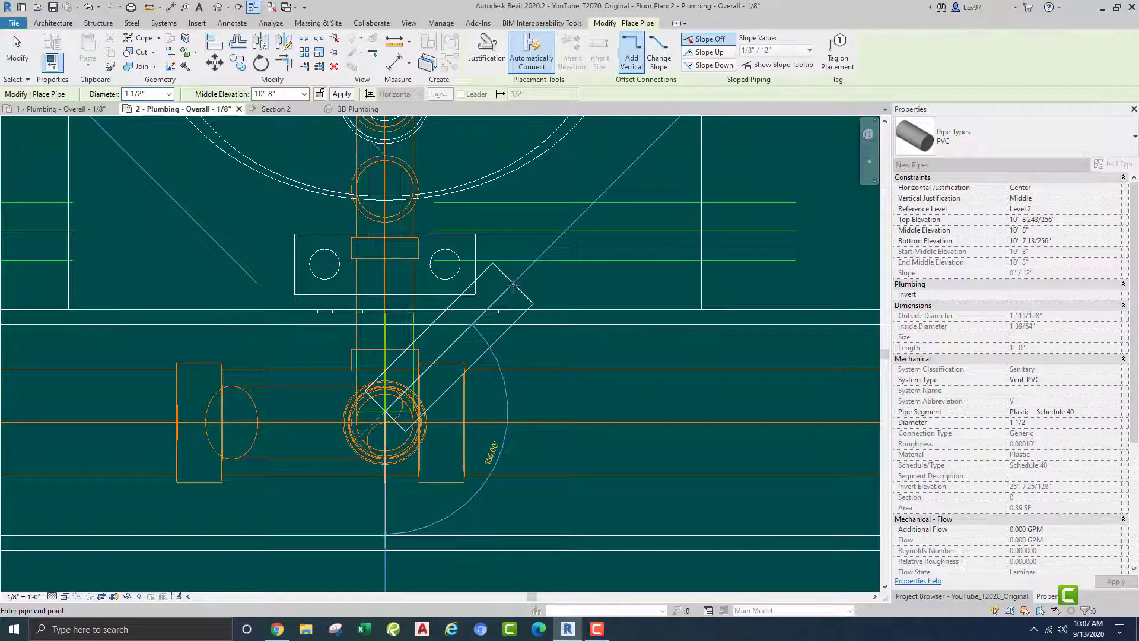
pyautogui.click(564, 231)
pyautogui.press('Escape')
pyautogui.press('Escape')
pyautogui.scroll(-3, 565, 268)
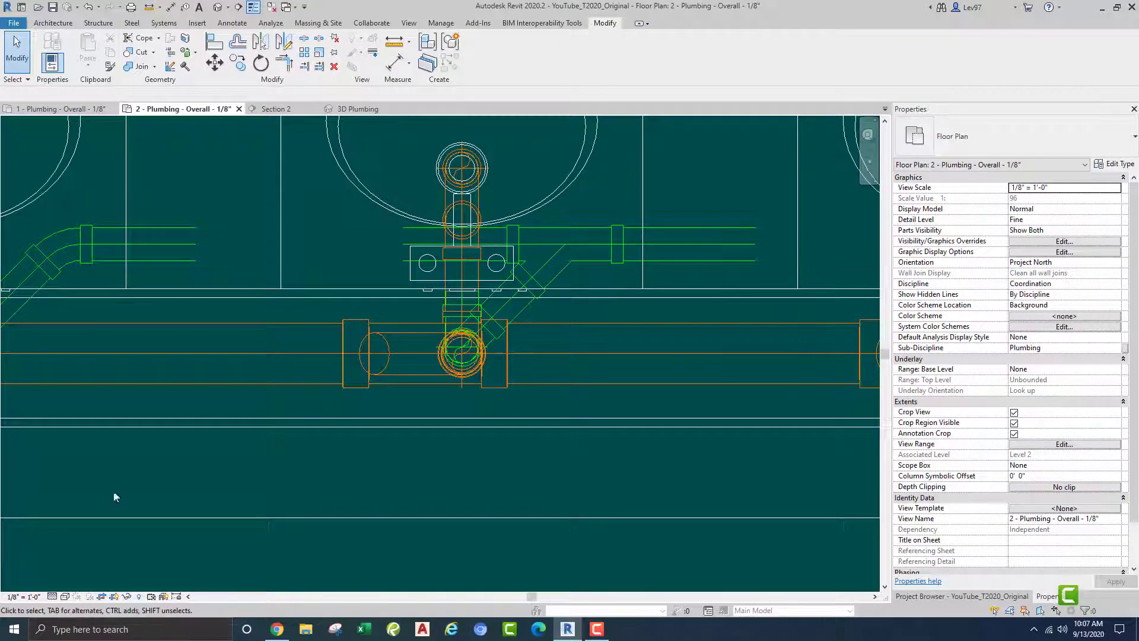
# Show the second-floor plumbing plan in Realistic visual style to check the middle lavatory's vent connection.
pyautogui.click(65, 597)
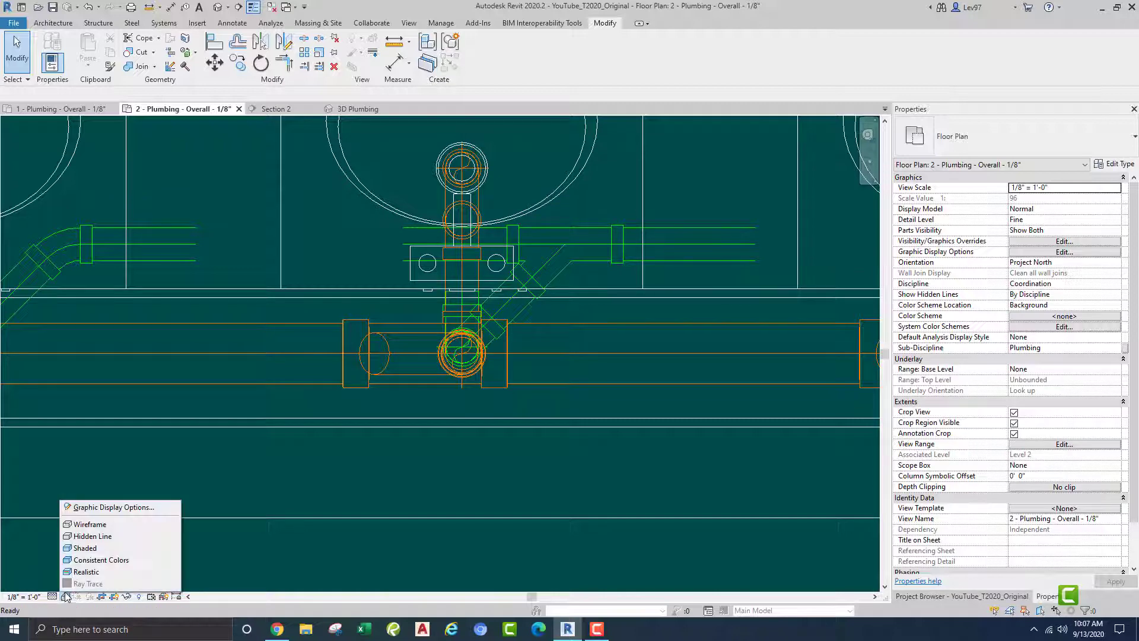
pyautogui.click(85, 574)
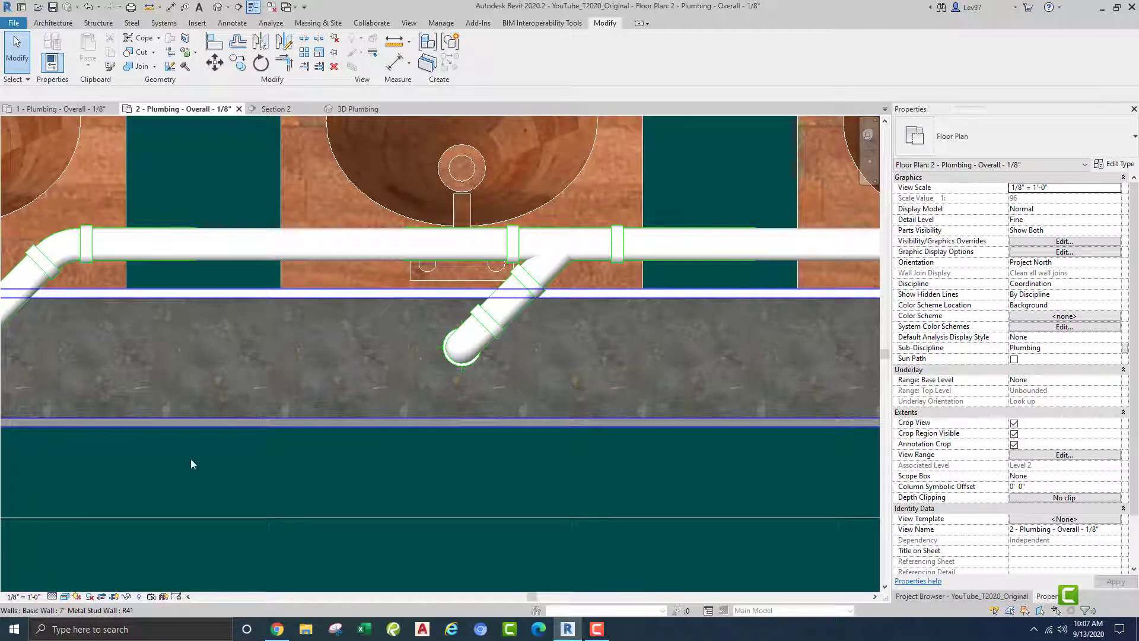
pyautogui.scroll(-3, 704, 253)
pyautogui.scroll(2, 451, 196)
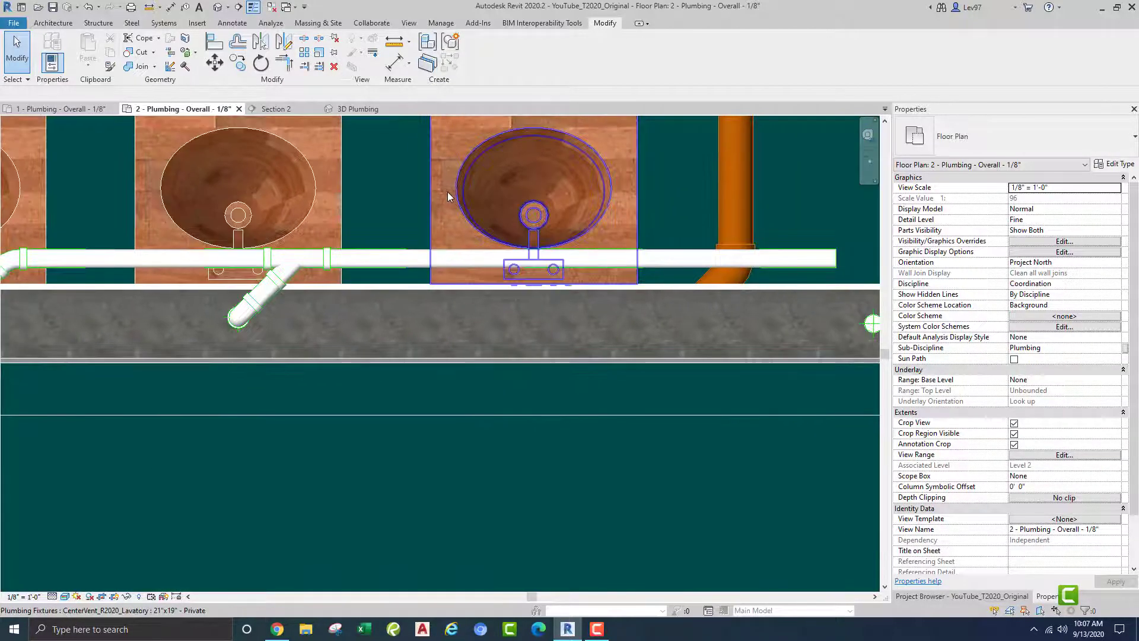
# Draw a 1 1/2" Vent_PVC pipe from the rightmost lavatory's 1 1/2" outlet connector to the middle of the wall.
pyautogui.click(448, 196)
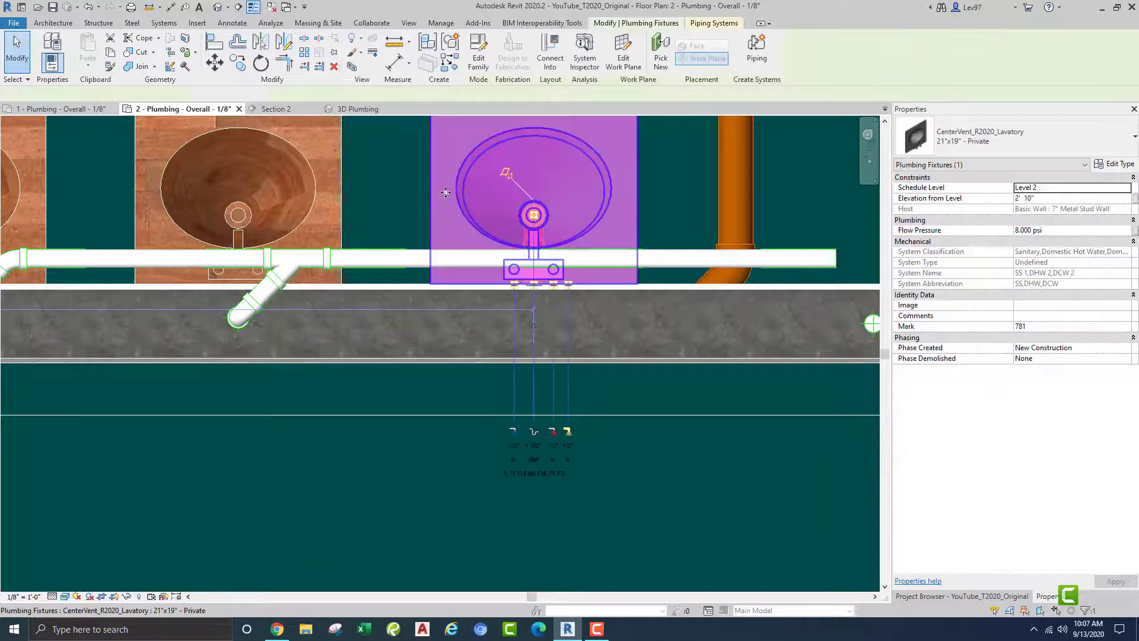
pyautogui.click(535, 436)
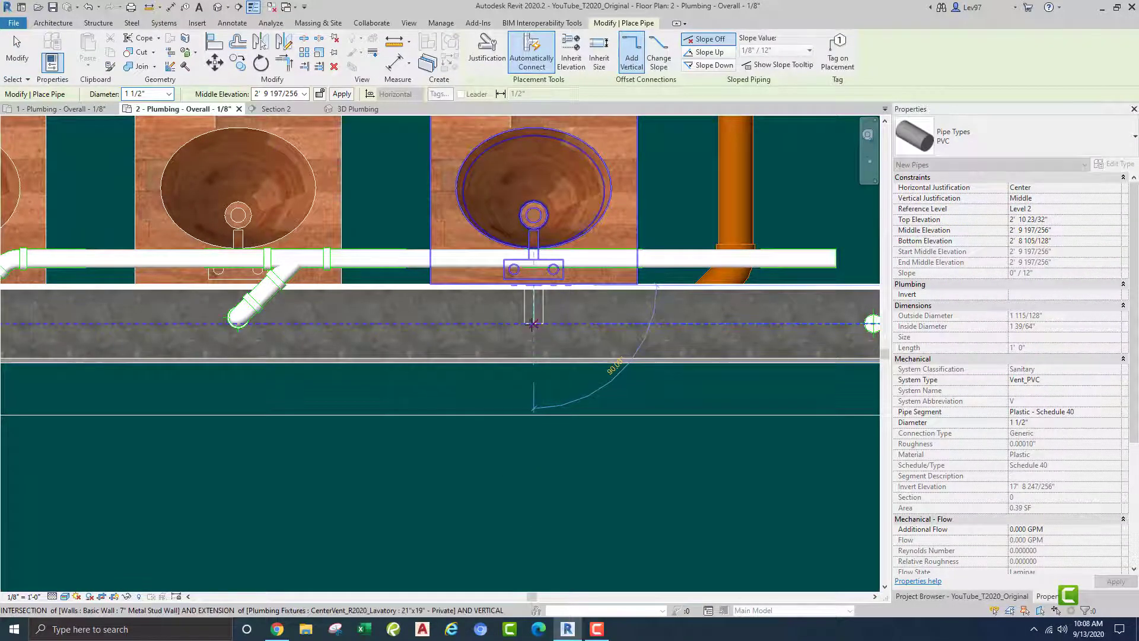
pyautogui.scroll(2, 533, 324)
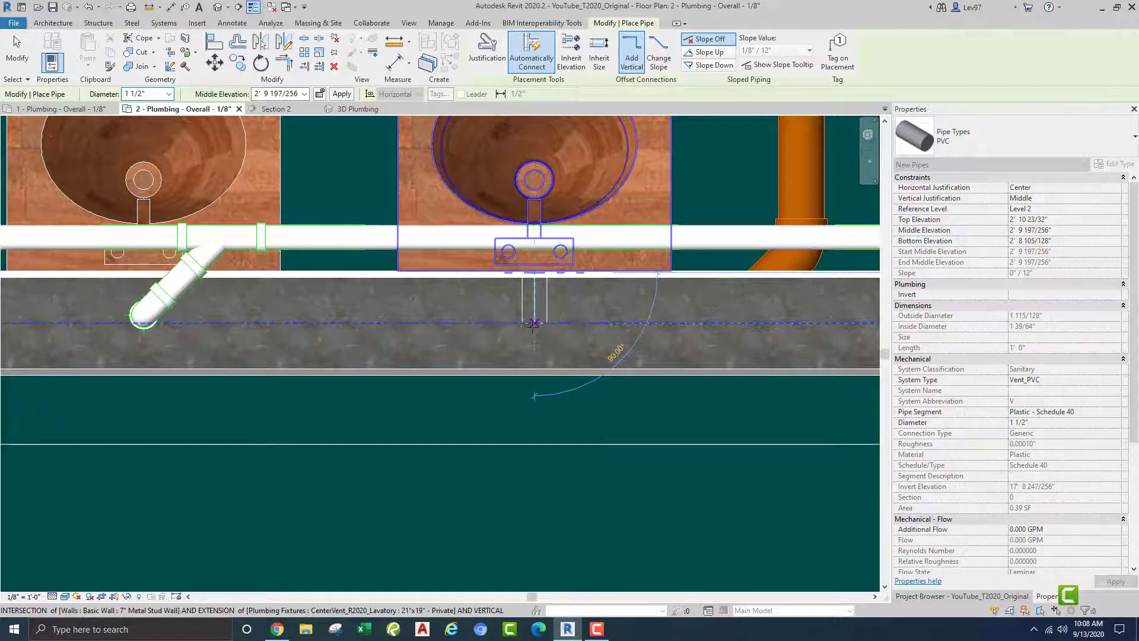
pyautogui.click(533, 330)
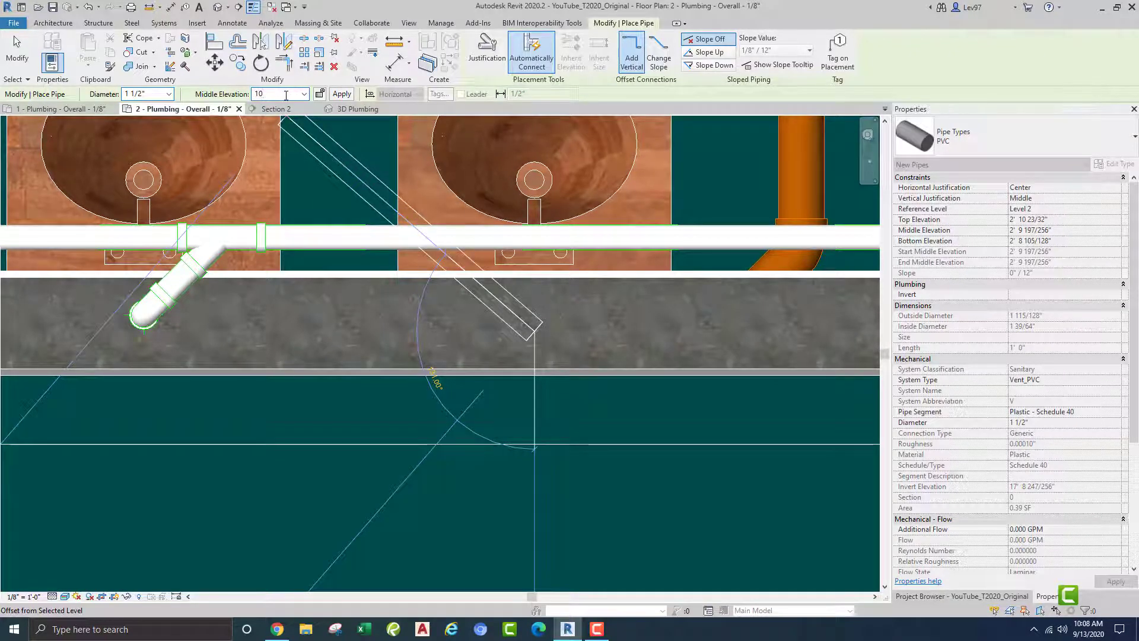
# Raise the rightmost lavatory's vent to 10' 8" and connect it at 45° to the common vent pipe.
pyautogui.press('Return')
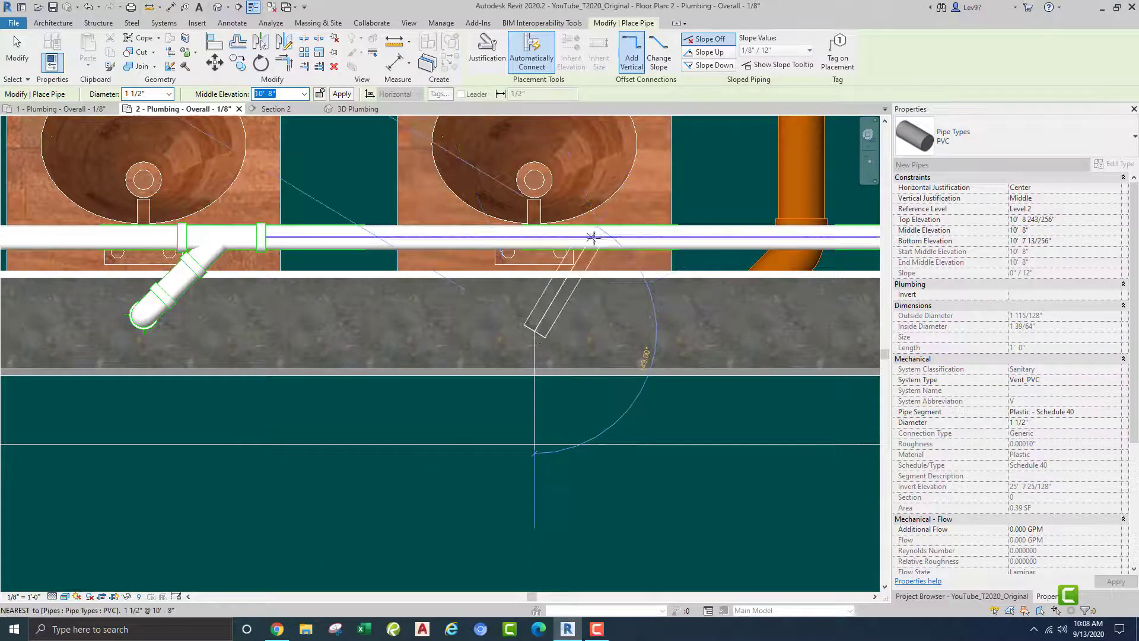
pyautogui.click(626, 239)
pyautogui.press('Escape')
pyautogui.press('Escape')
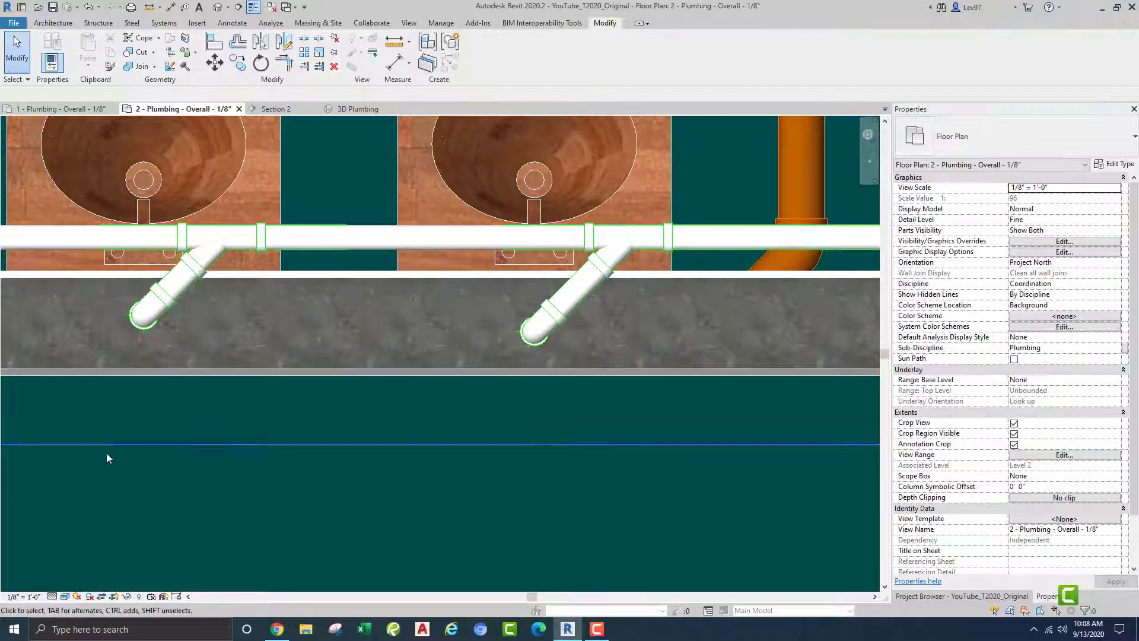
# Set the second-floor plumbing plan's visual style to Wireframe.
pyautogui.click(65, 598)
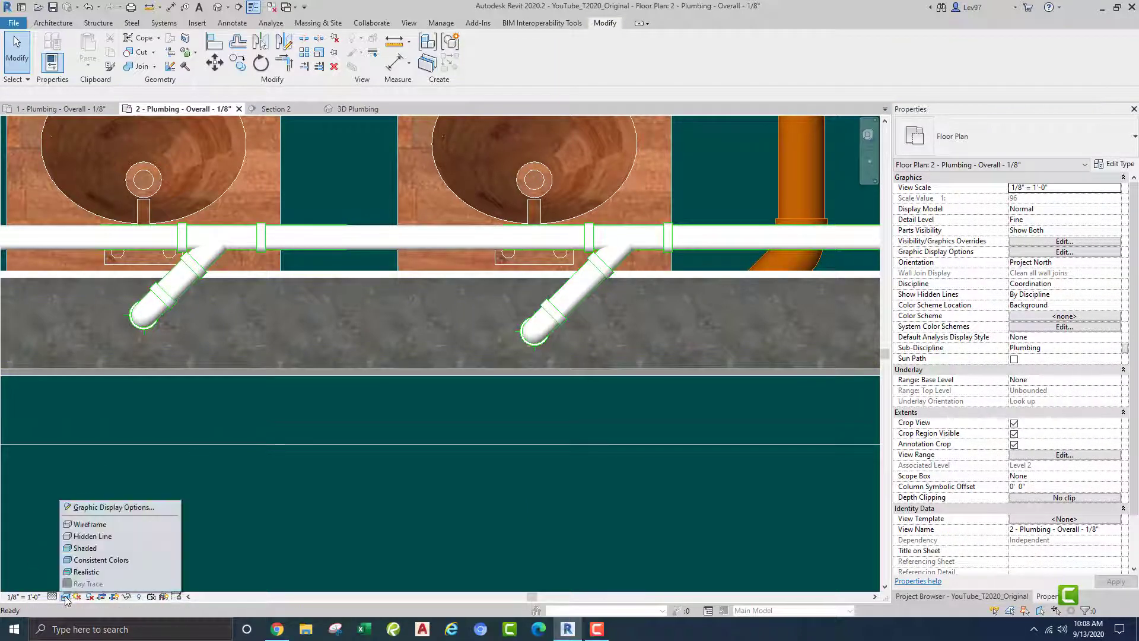
pyautogui.click(87, 524)
pyautogui.scroll(6, 163, 322)
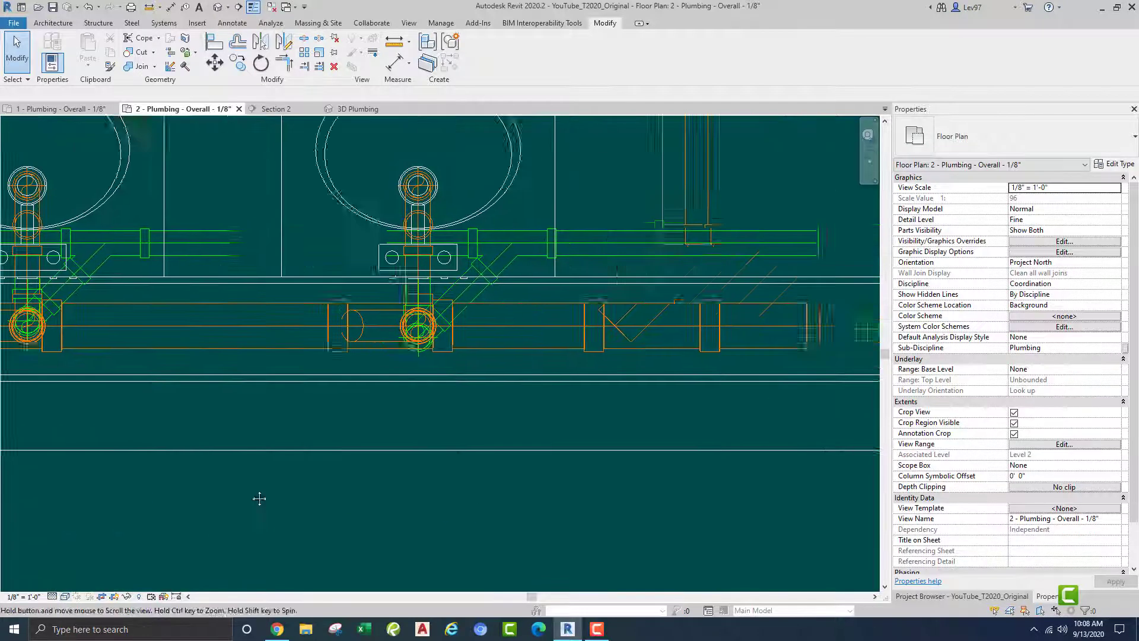
pyautogui.scroll(-1, 219, 313)
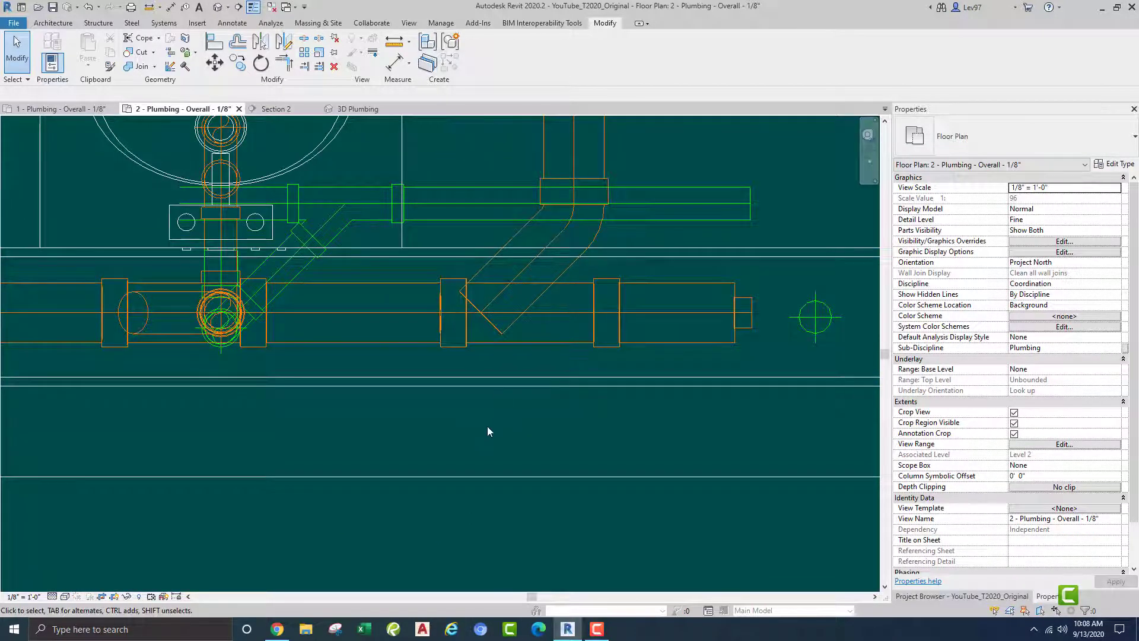
# Draw a 1 1/2" Vent_PVC pipe from the round floor drain's connector down to the middle of the lavatory wall.
pyautogui.scroll(-8, 487, 426)
pyautogui.moveTo(477, 282); pyautogui.dragTo(472, 345, button='middle')
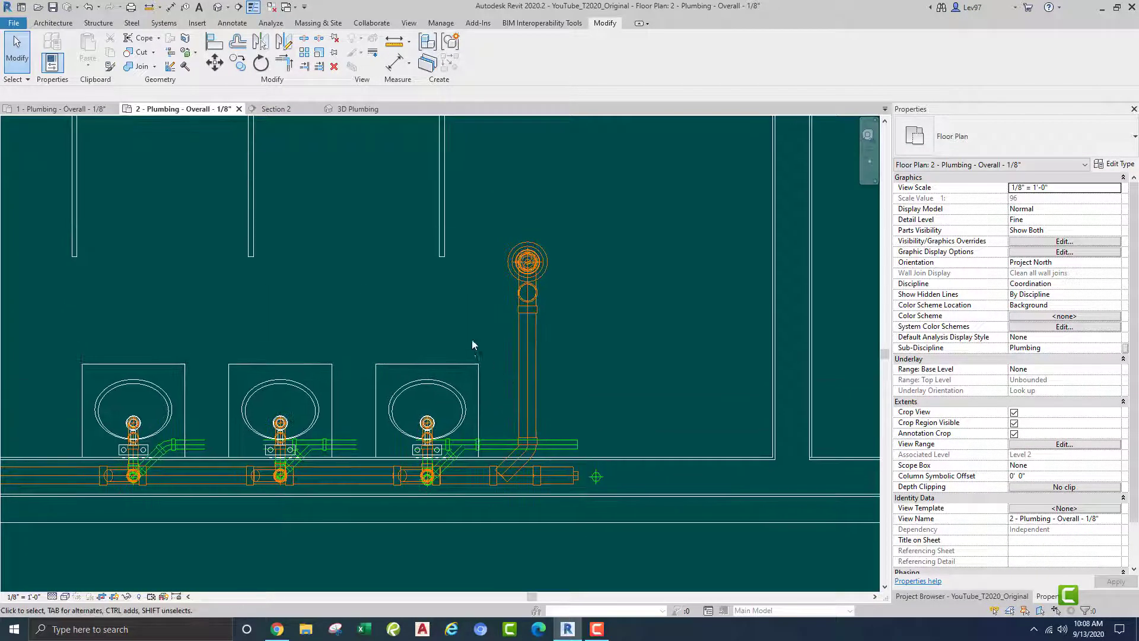
pyautogui.click(515, 271)
pyautogui.scroll(1, 505, 317)
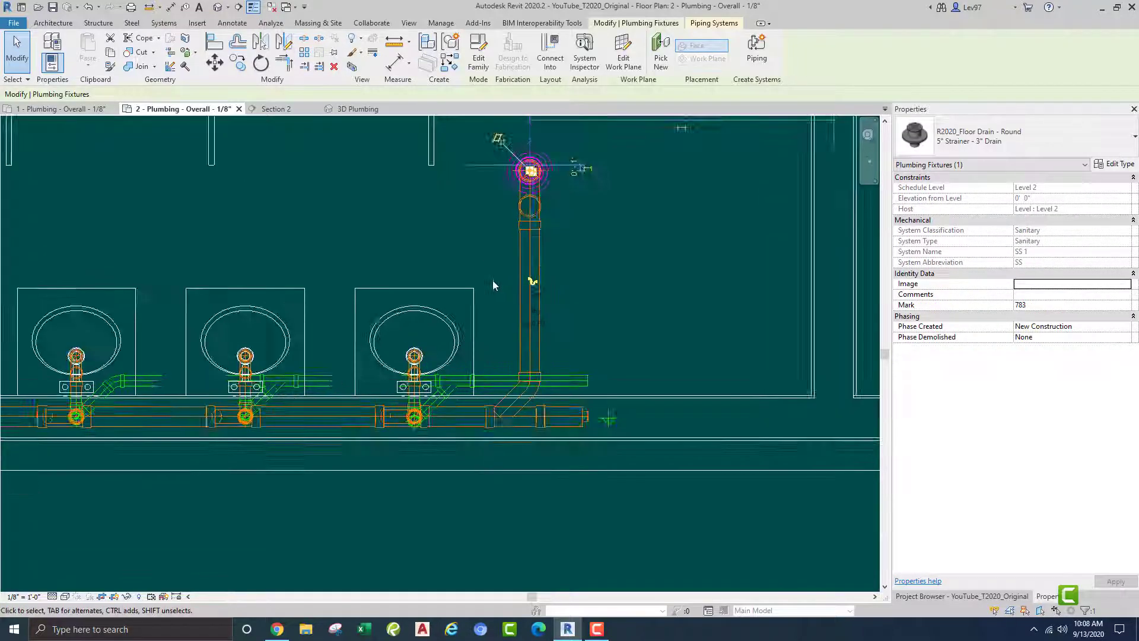
pyautogui.scroll(2, 494, 286)
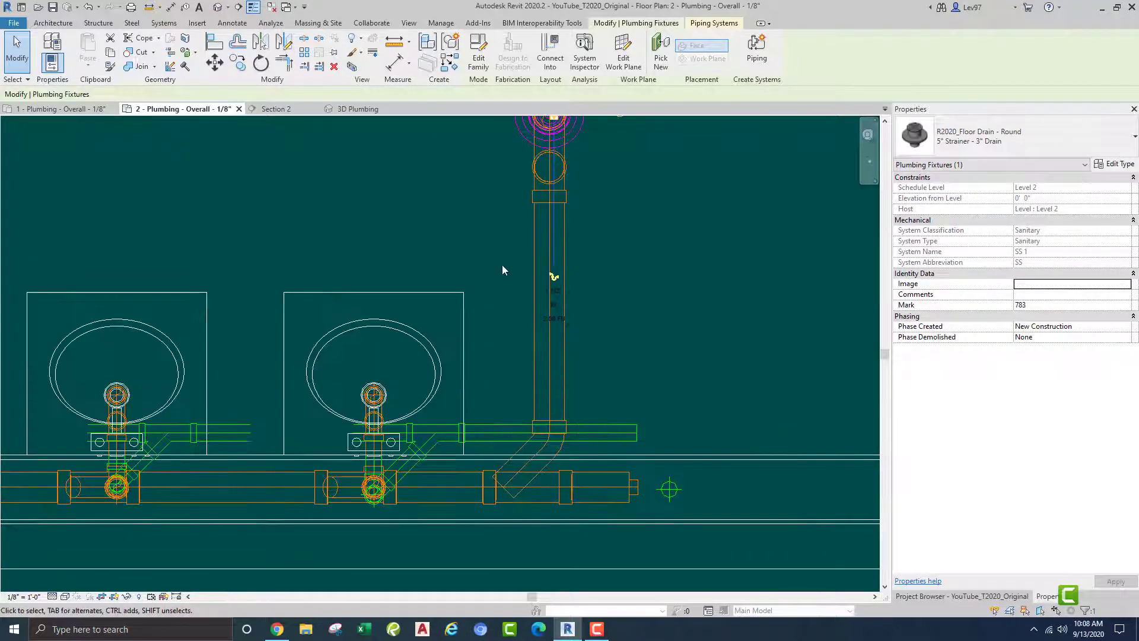
pyautogui.click(555, 278)
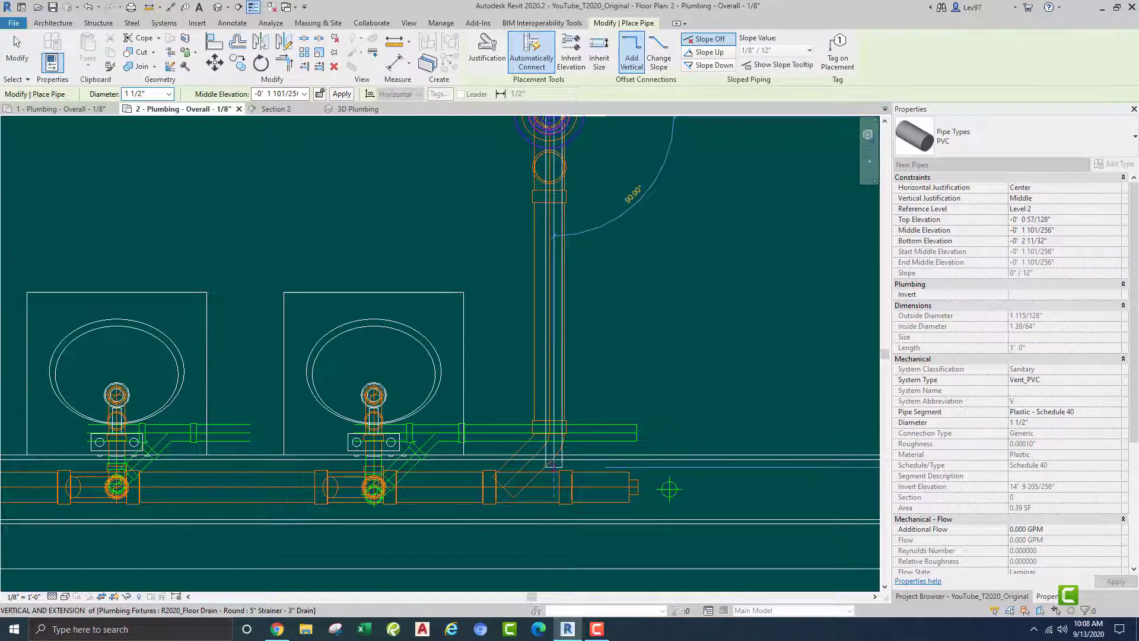
pyautogui.scroll(3, 553, 458)
pyautogui.scroll(-2, 545, 407)
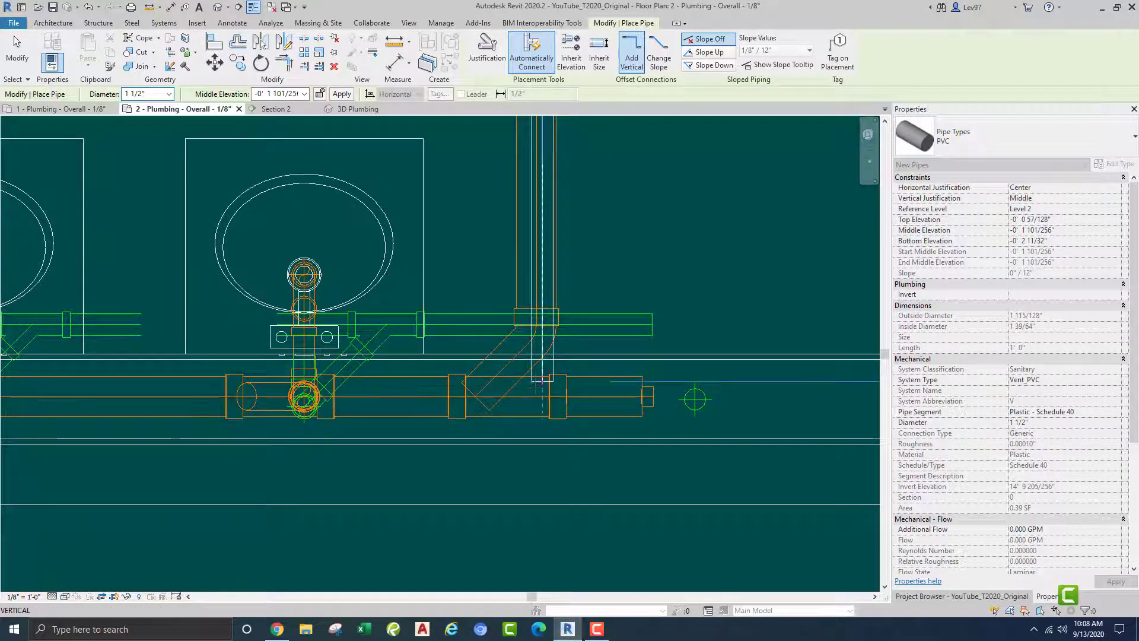
pyautogui.scroll(1, 541, 380)
pyautogui.click(543, 393)
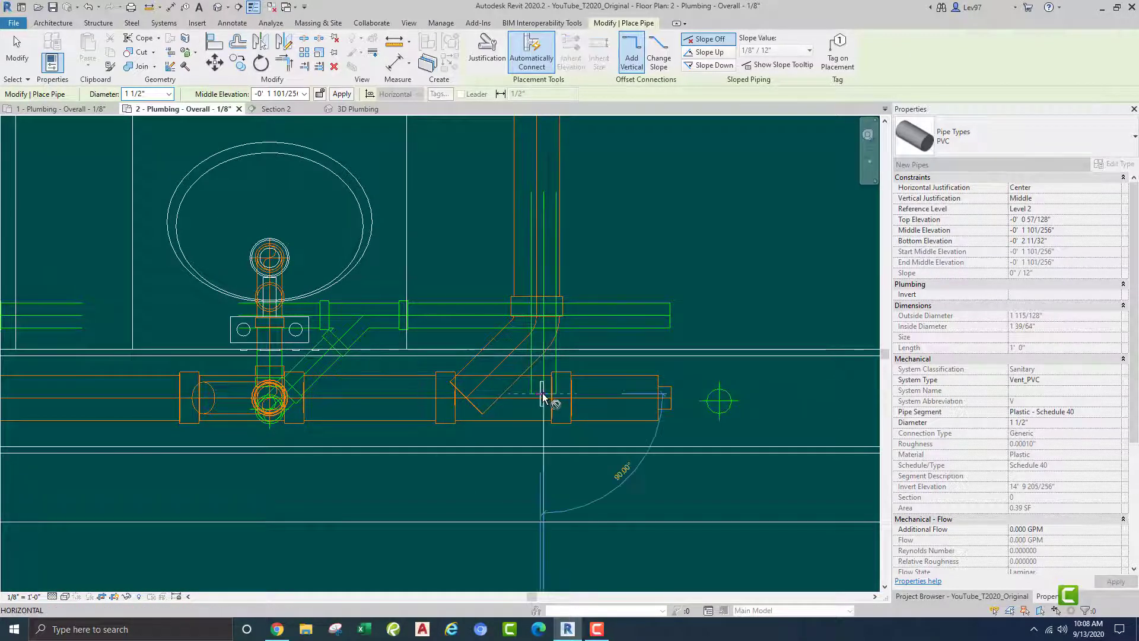
# Raise the floor drain's vent to 10' 8" and connect it at 45° to the common vent pipe near its open end.
pyautogui.click(279, 94)
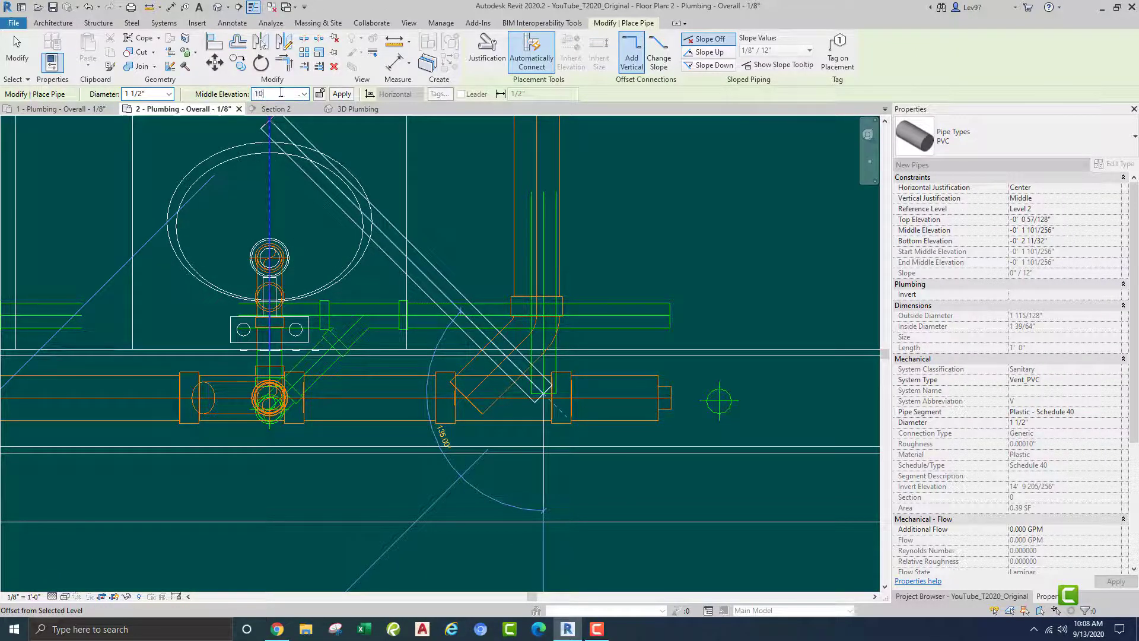
pyautogui.write('10 8')
pyautogui.press('Return')
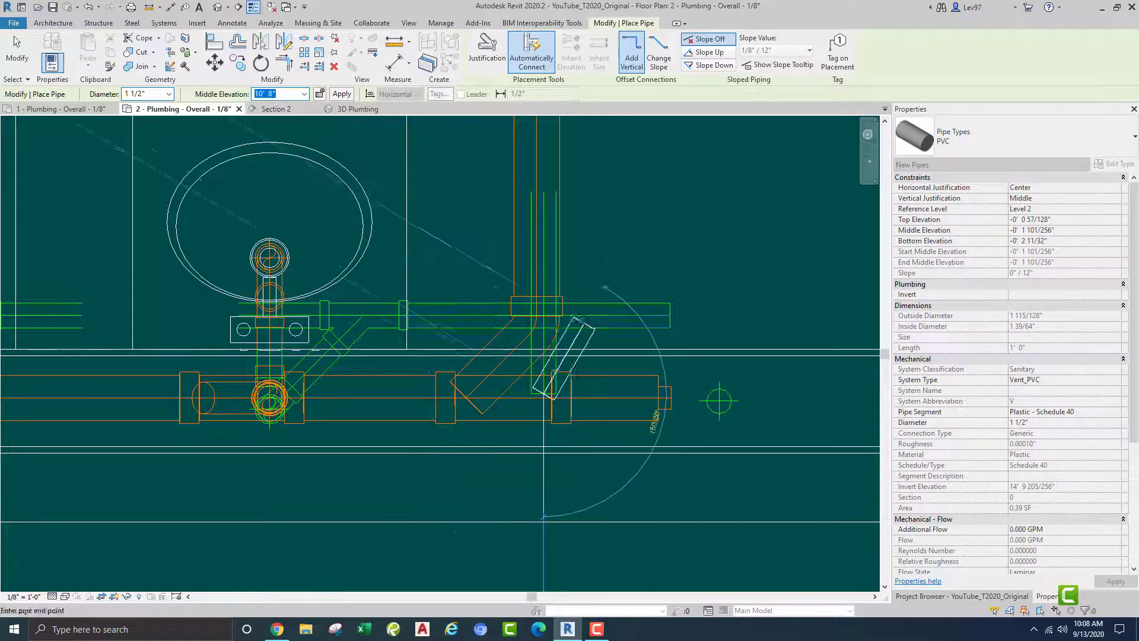
pyautogui.click(618, 316)
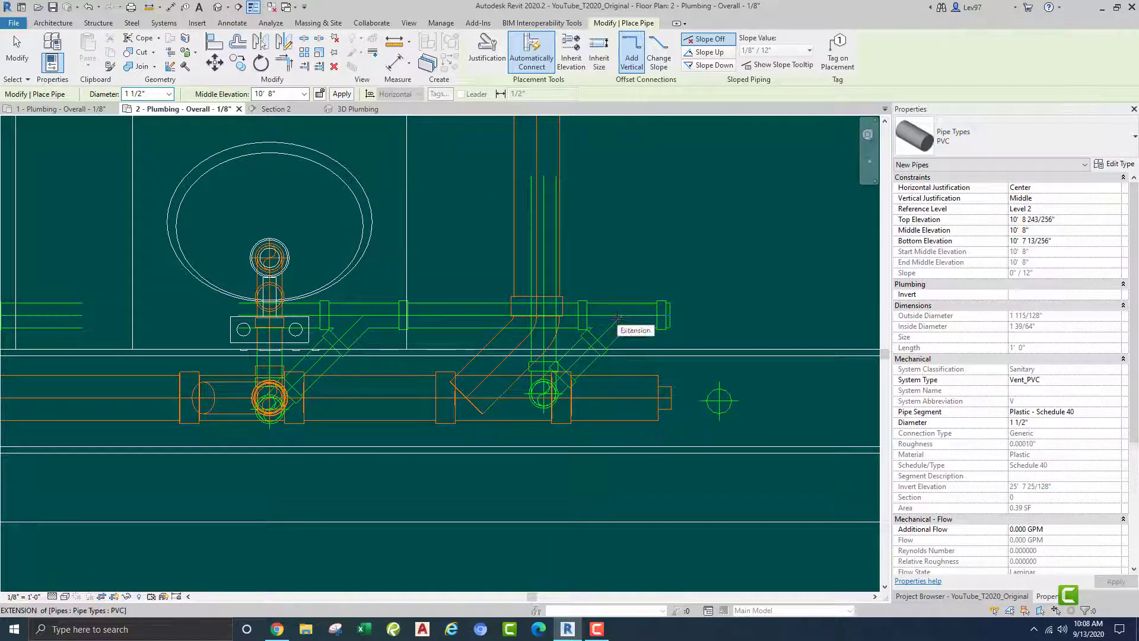
pyautogui.press('Escape')
pyautogui.scroll(4, 660, 308)
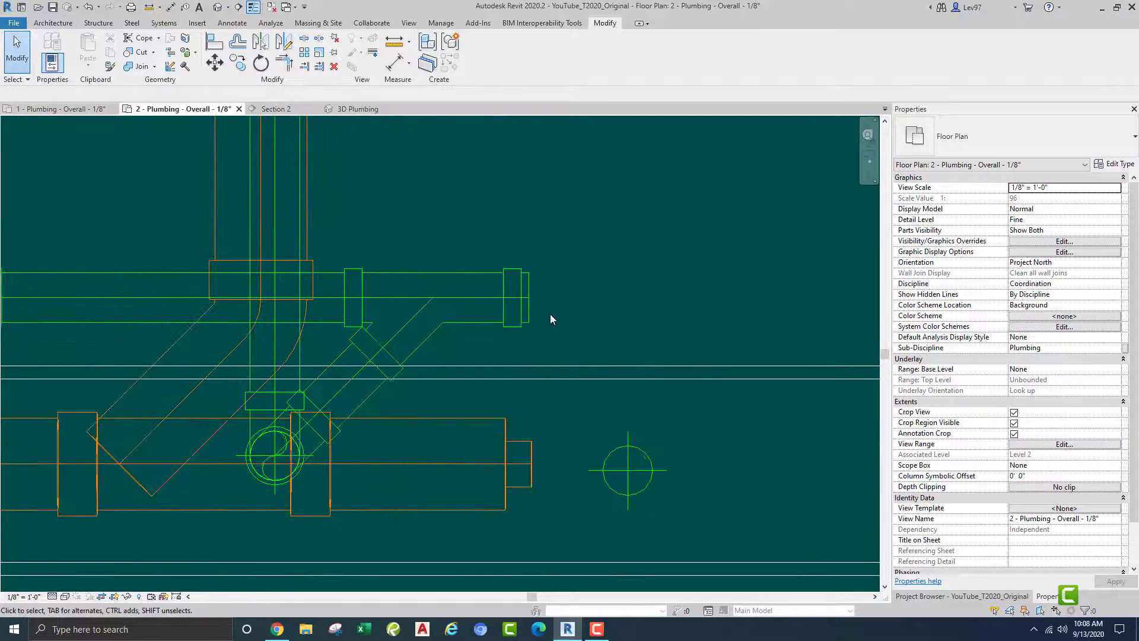
# Extend the common 1 1/2" vent pipe at 10' 8" from its open end to above the vertical vent riser and turn it 90° toward the riser.
pyautogui.click(527, 320)
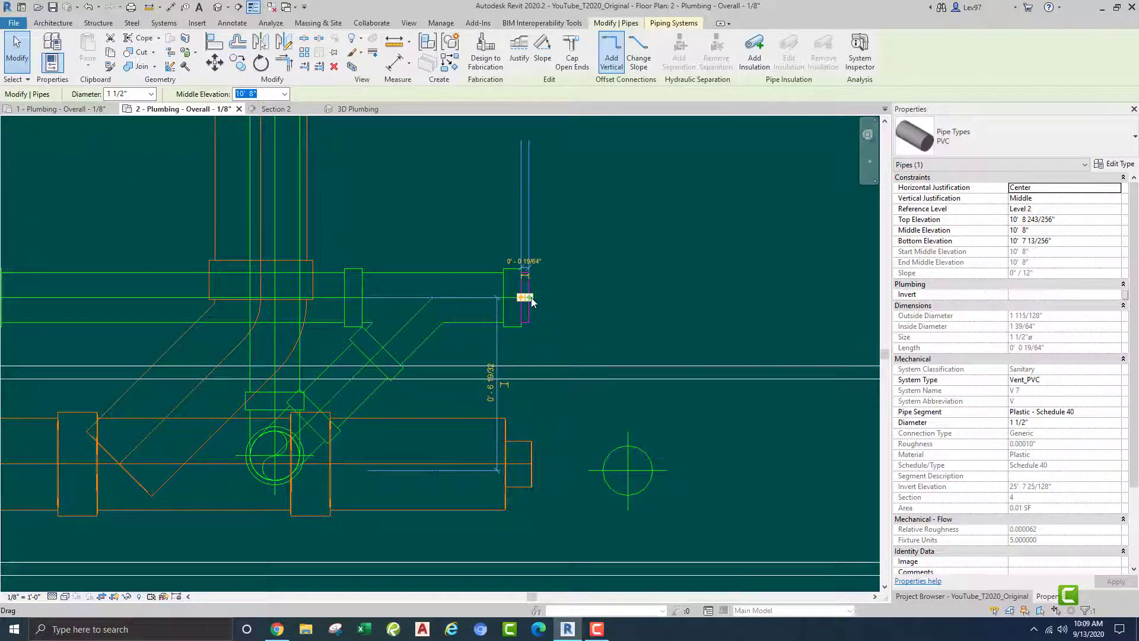
pyautogui.rightClick(531, 299)
pyautogui.click(571, 353)
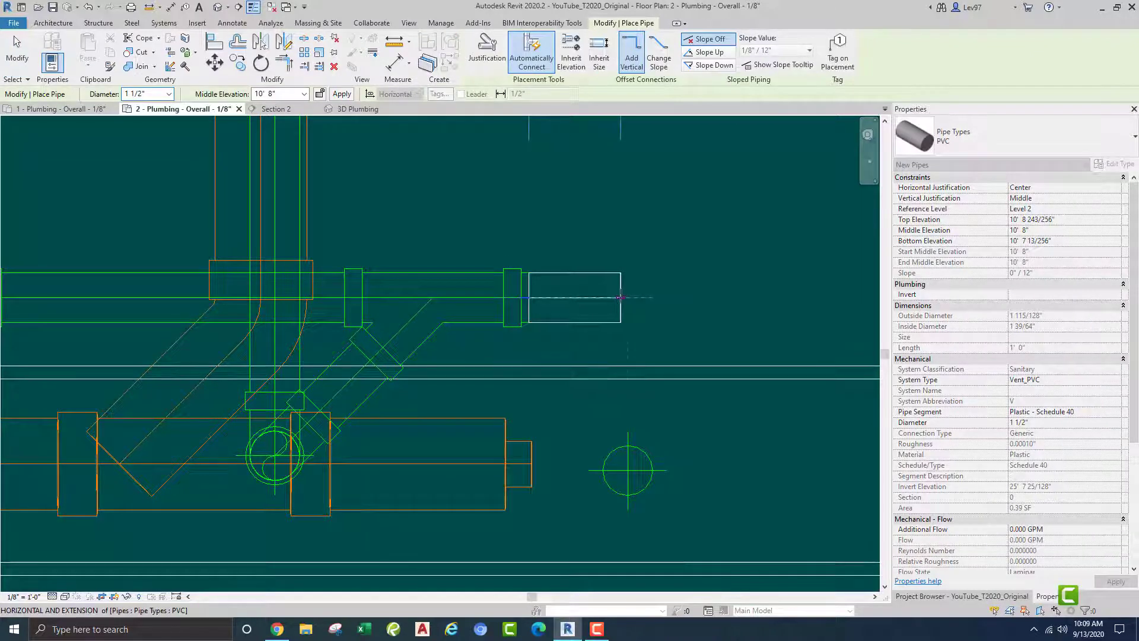
pyautogui.click(628, 297)
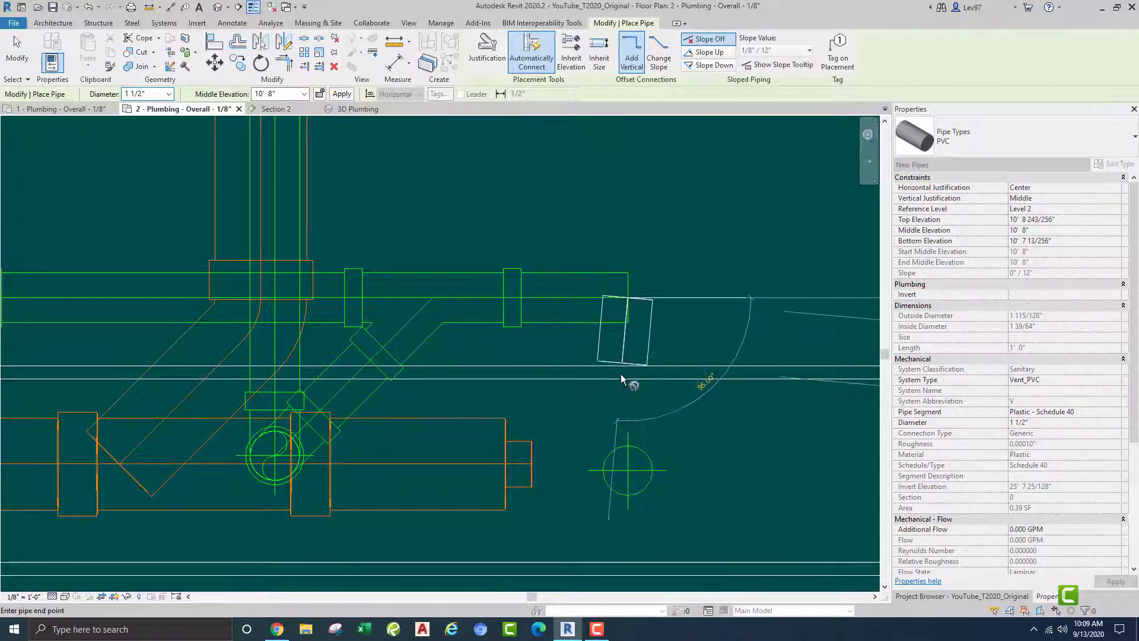
pyautogui.click(627, 408)
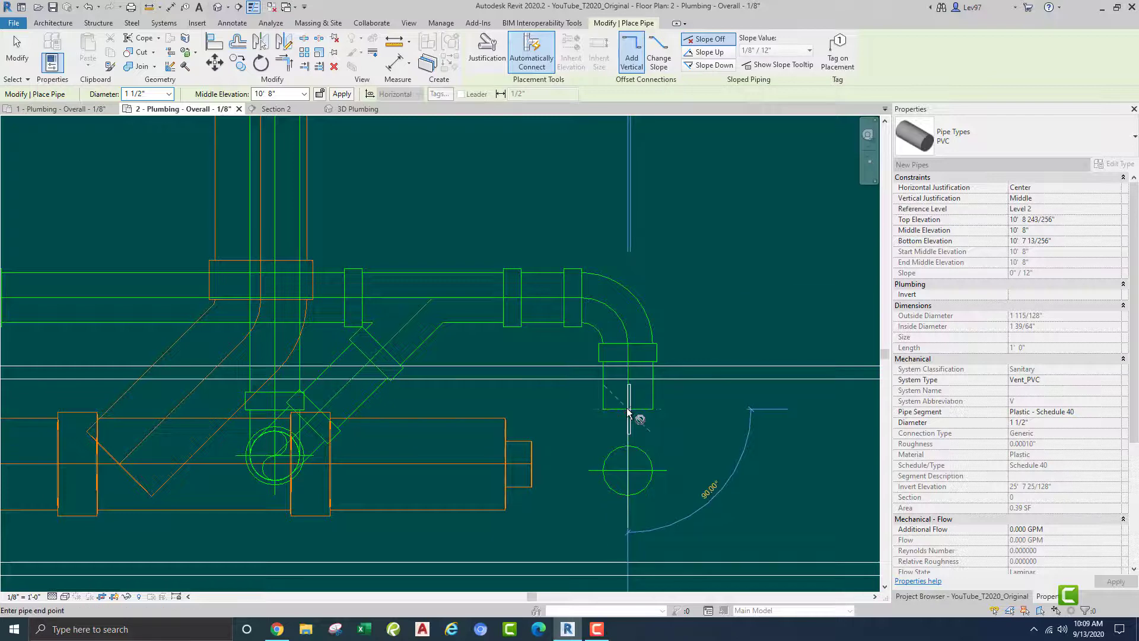
pyautogui.press('Escape')
pyautogui.press('Escape')
# Nudge the short vent pipe after the elbow together with the vertical vent riser to the right, farther from the waste pipe's end.
pyautogui.scroll(-3, 687, 300)
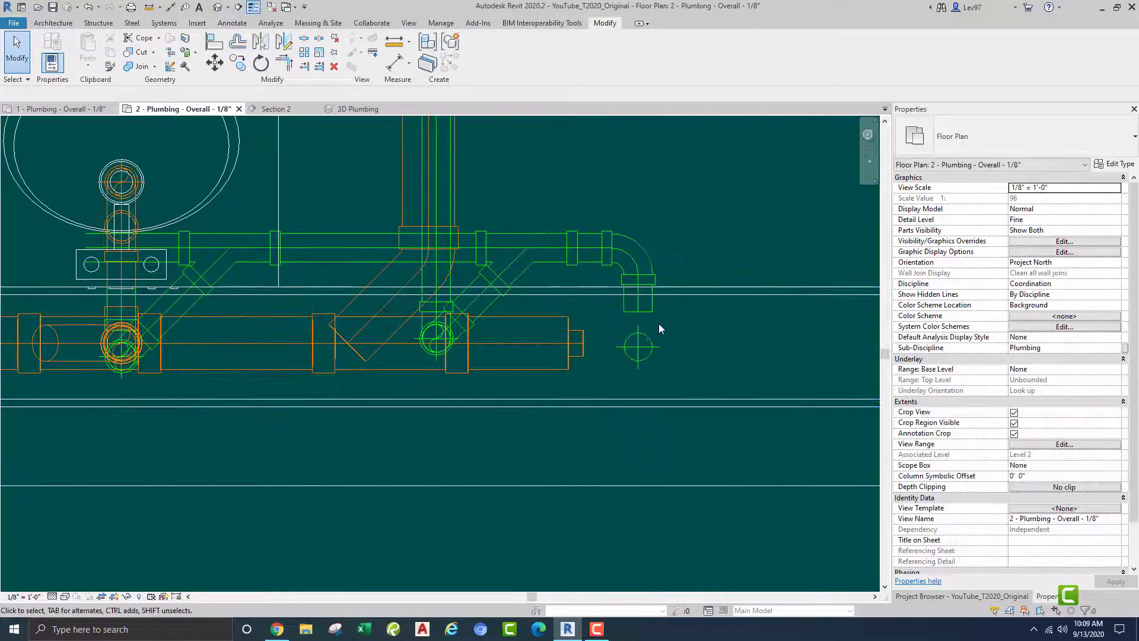
pyautogui.click(650, 312)
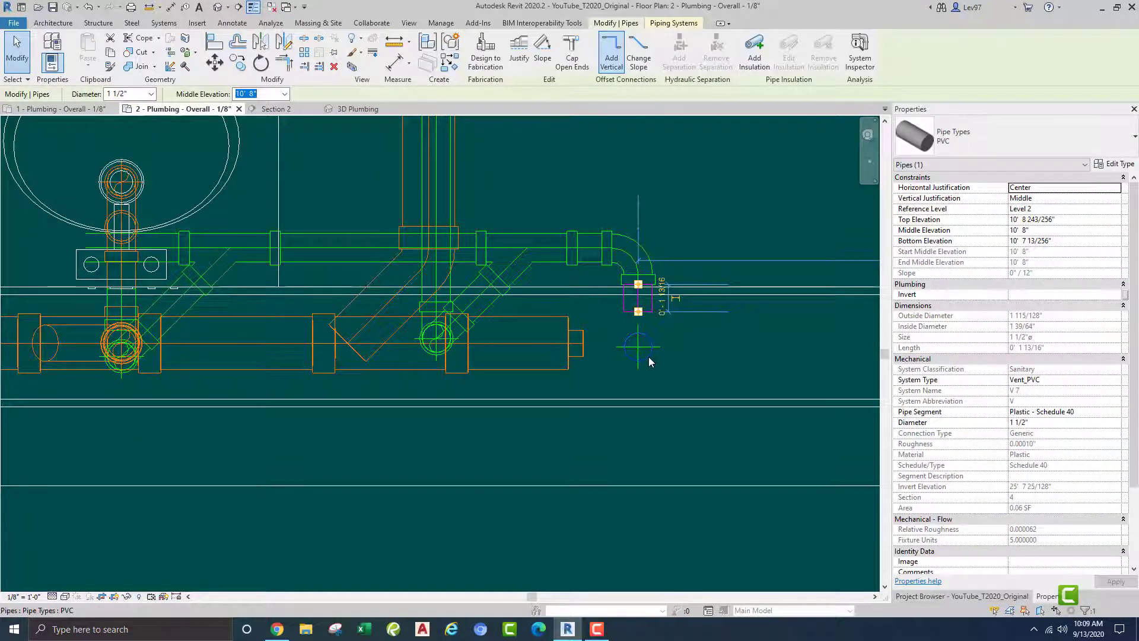
pyautogui.keyDown('ctrl'); pyautogui.click(677, 344); pyautogui.keyUp('ctrl')
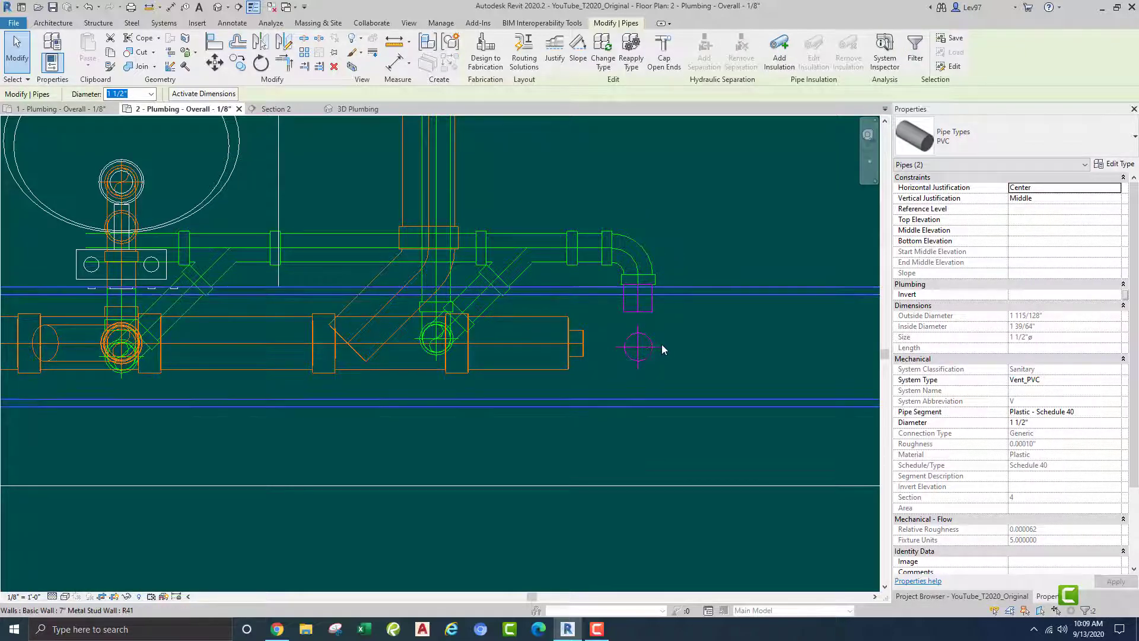
pyautogui.press('Right')
pyautogui.press('Right')
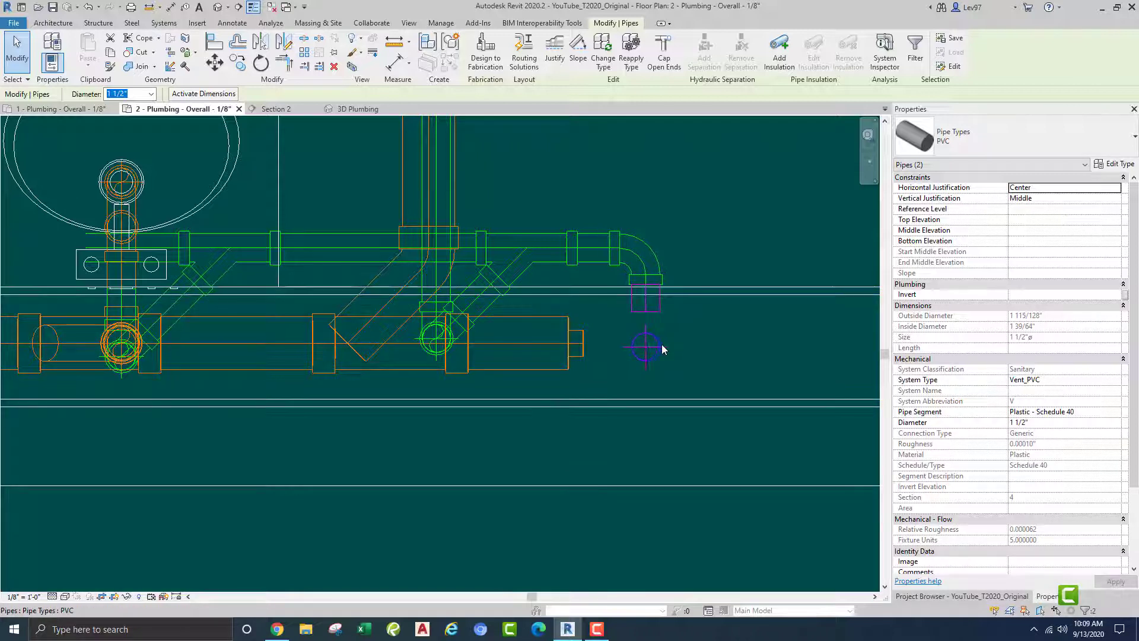
pyautogui.press('Right')
pyautogui.press('Right')
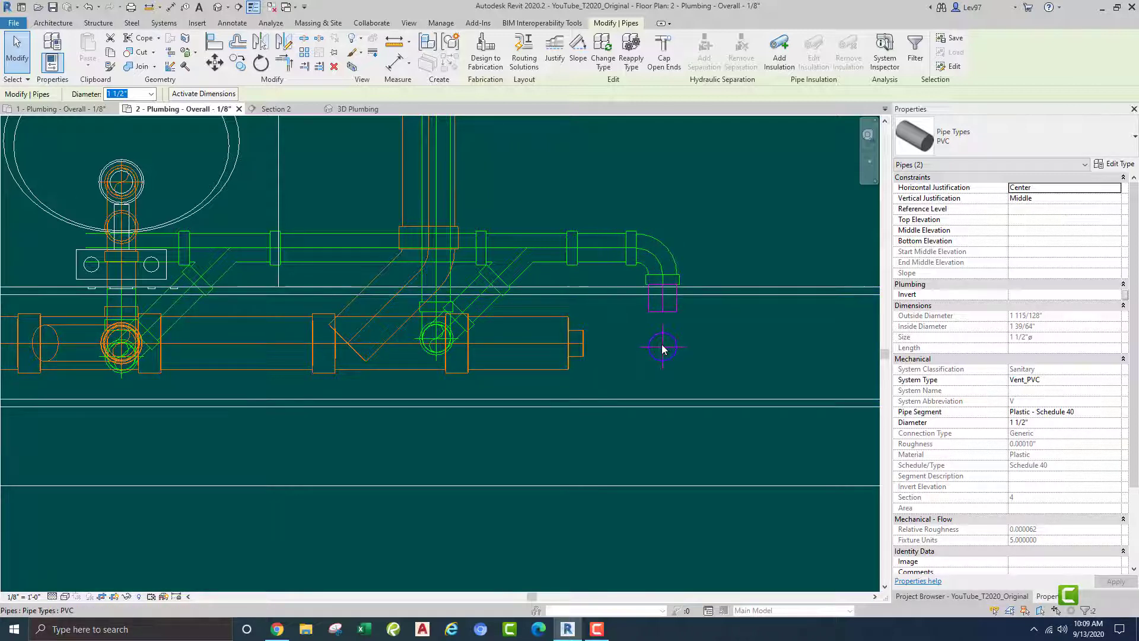
pyautogui.press('Right')
pyautogui.press('Right')
pyautogui.press('Right')
pyautogui.press('Right')
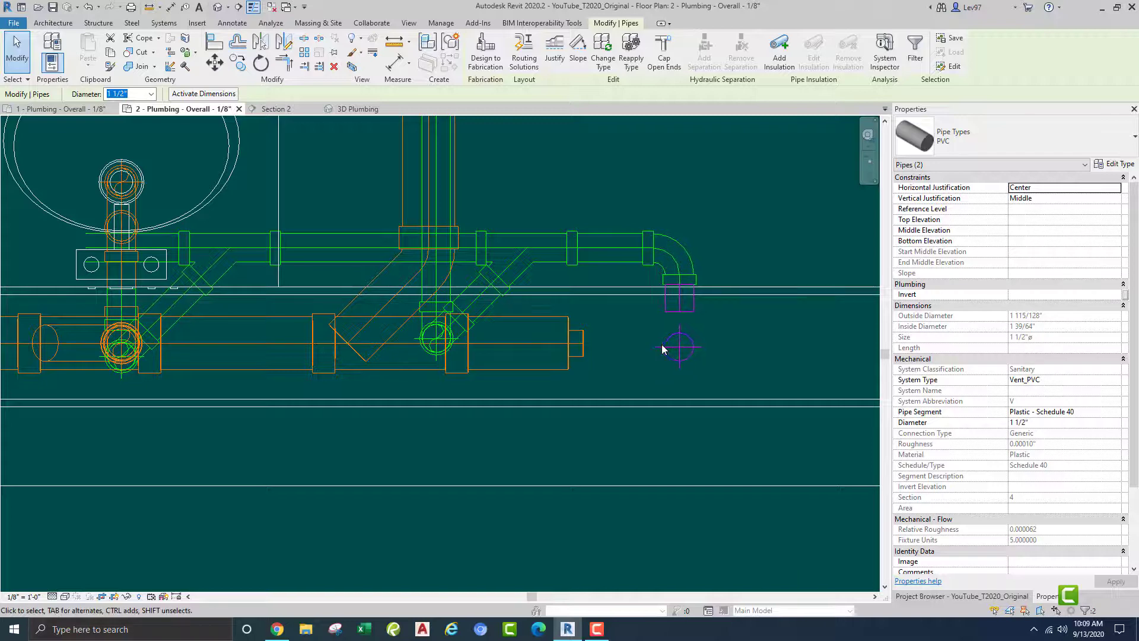
pyautogui.press('Escape')
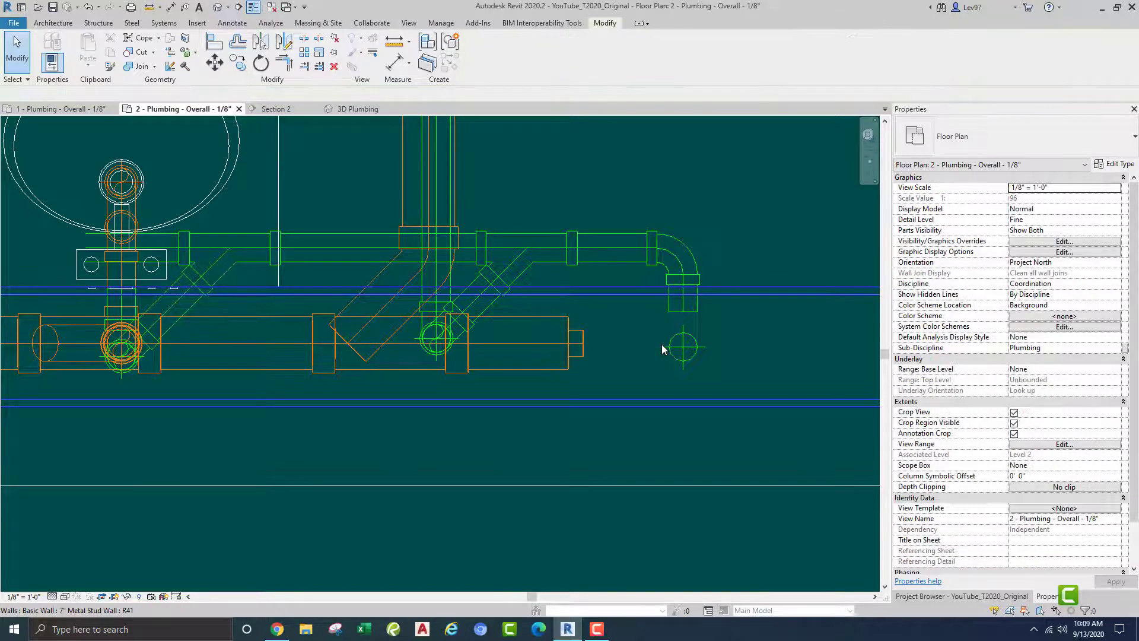
# Select the short vent pipe between the elbow and the riser and switch to the 3D Plumbing view.
pyautogui.moveTo(692, 181); pyautogui.dragTo(678, 178, button='middle')
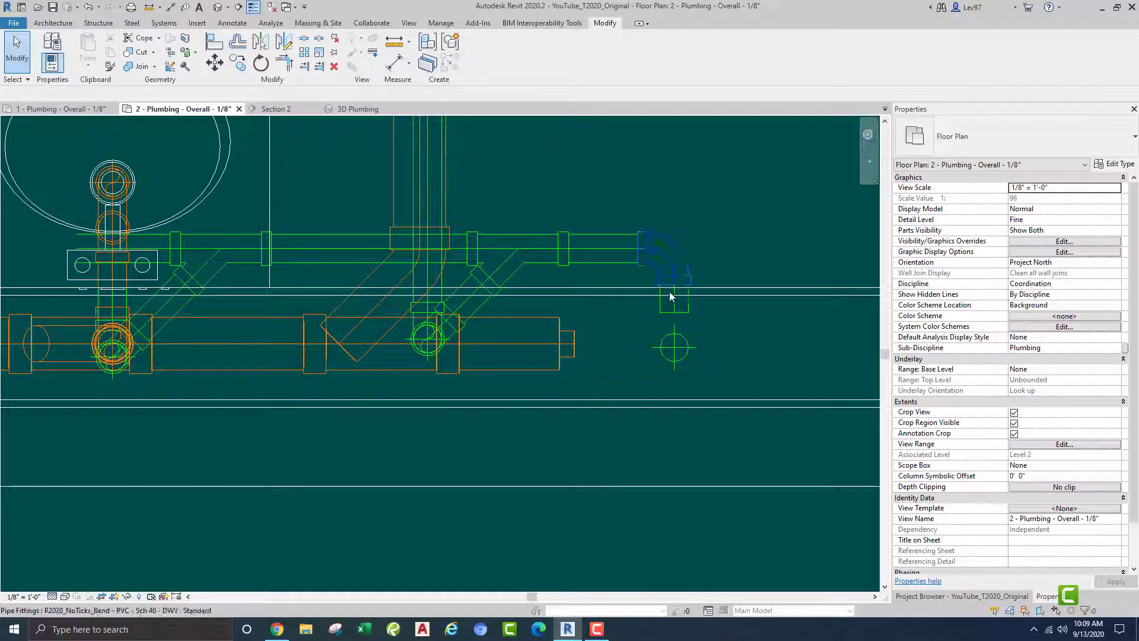
pyautogui.click(681, 315)
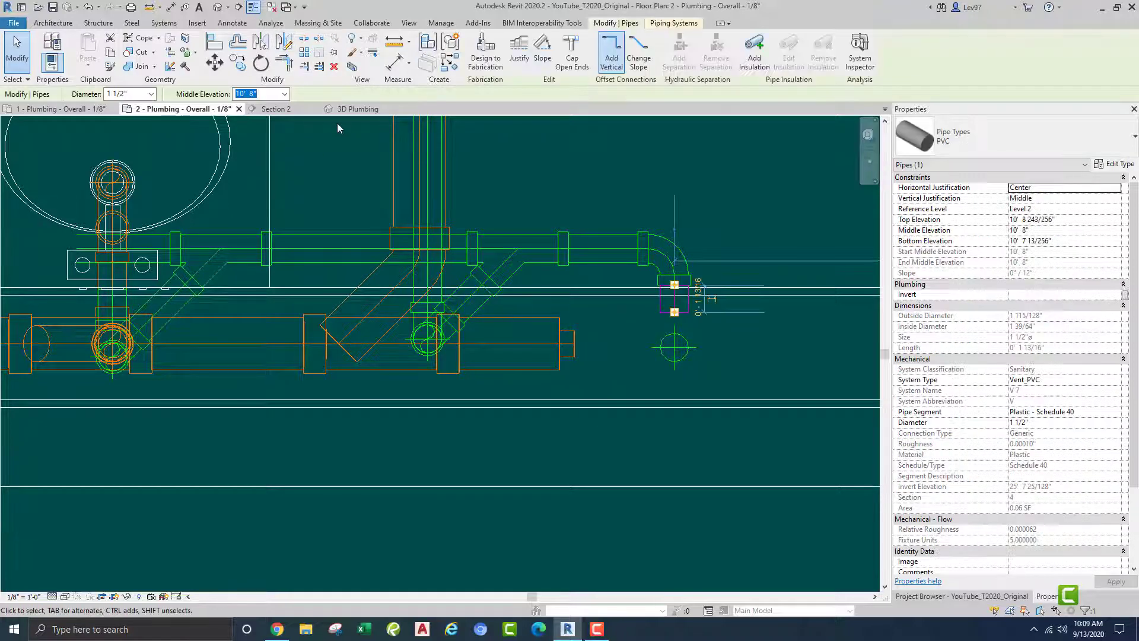
pyautogui.click(352, 110)
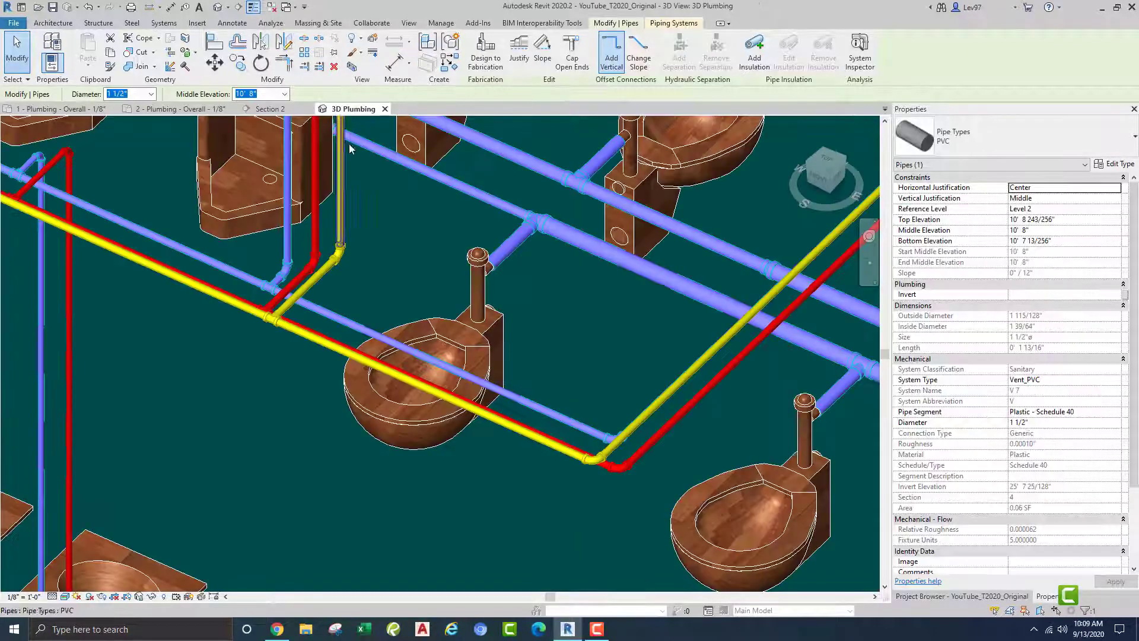
pyautogui.scroll(-5, 396, 258)
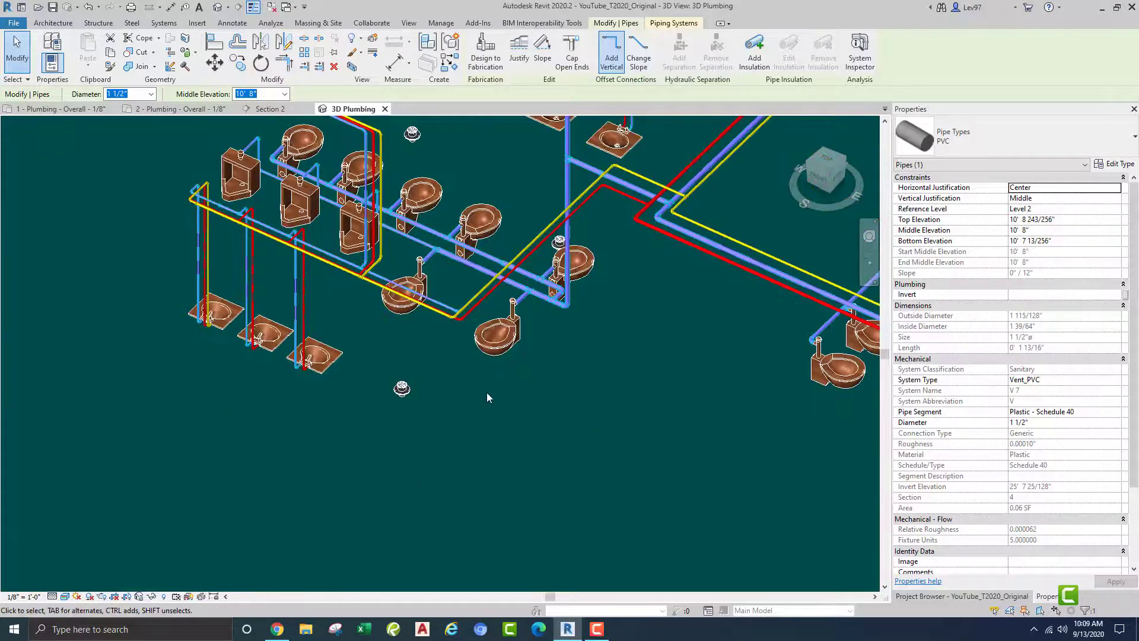
pyautogui.moveTo(475, 404); pyautogui.dragTo(477, 468, button='middle')
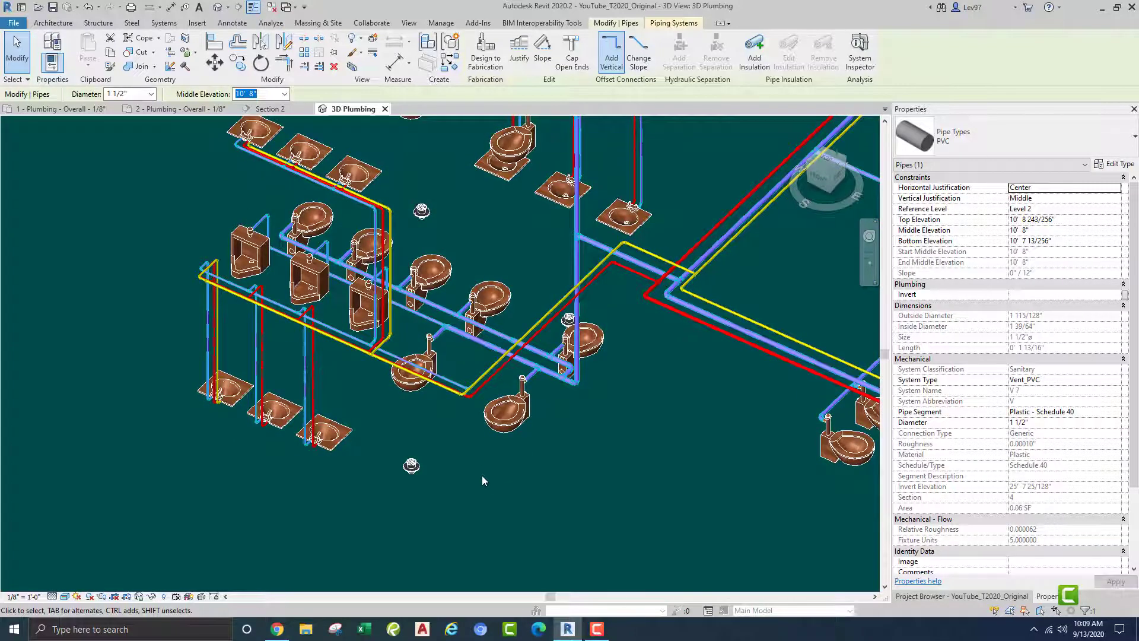
# Set the 3D view's filters to show Sanitary Waste and Sanitary Vent and hide Domestic Cold Water - Supply and Domestic Hot Water - Supply.
pyautogui.press('v')
pyautogui.press('v')
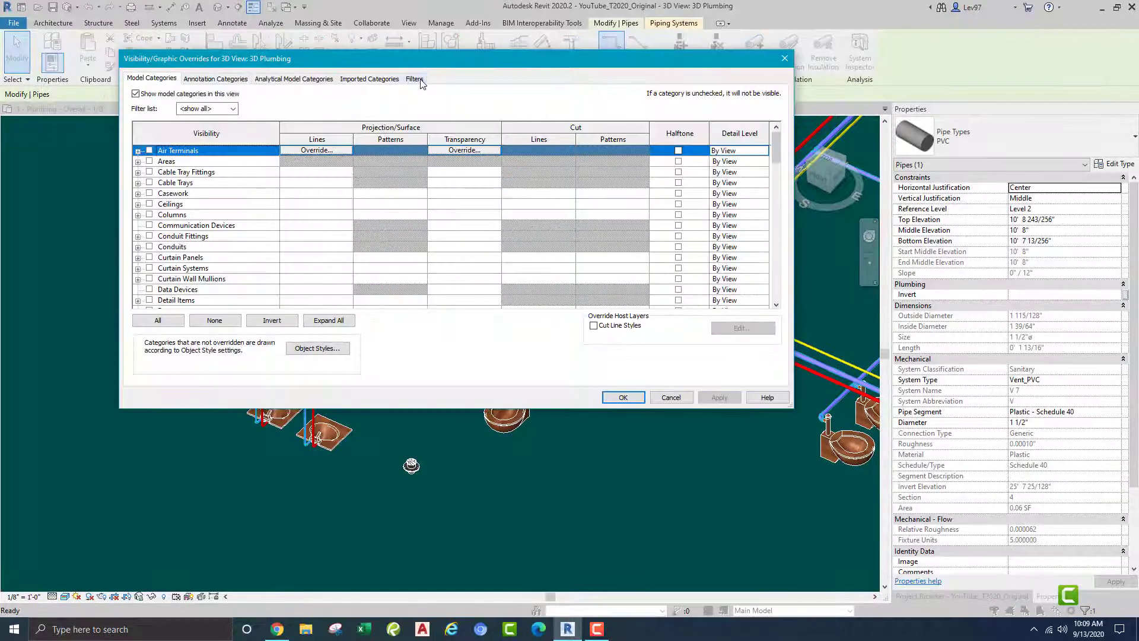
pyautogui.click(415, 79)
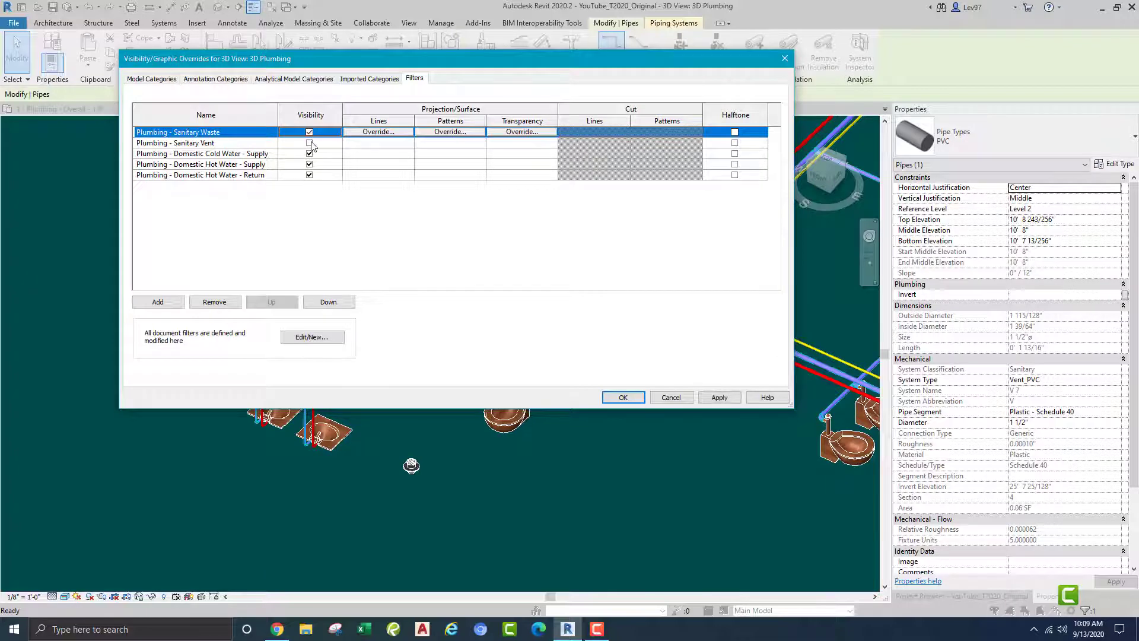
pyautogui.click(309, 142)
pyautogui.click(309, 153)
pyautogui.click(309, 164)
pyautogui.click(312, 177)
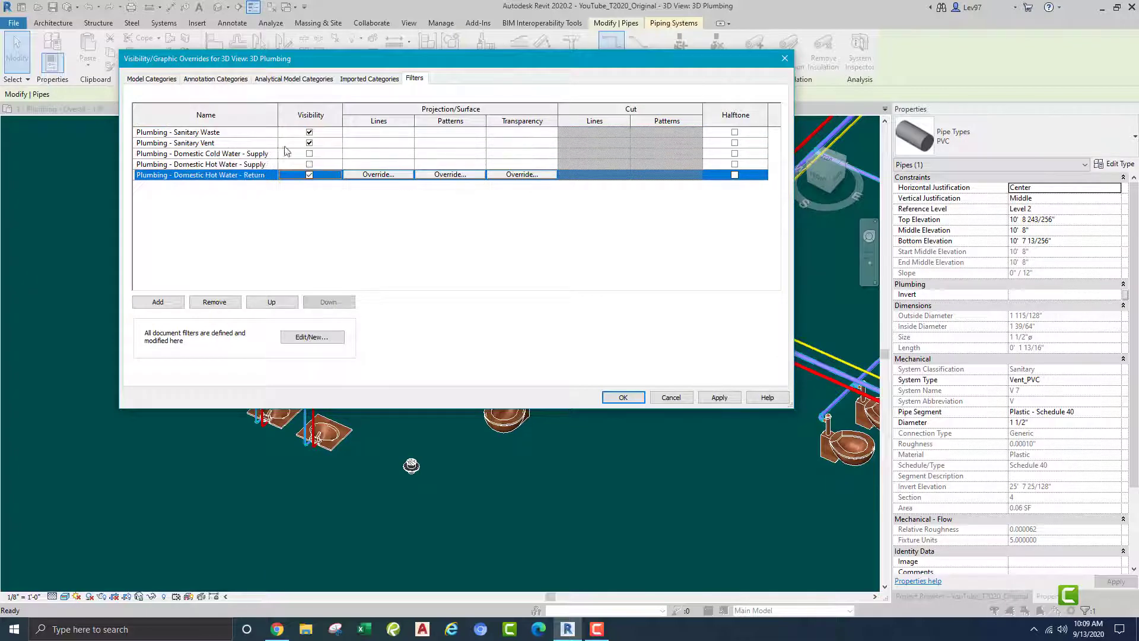
pyautogui.click(623, 398)
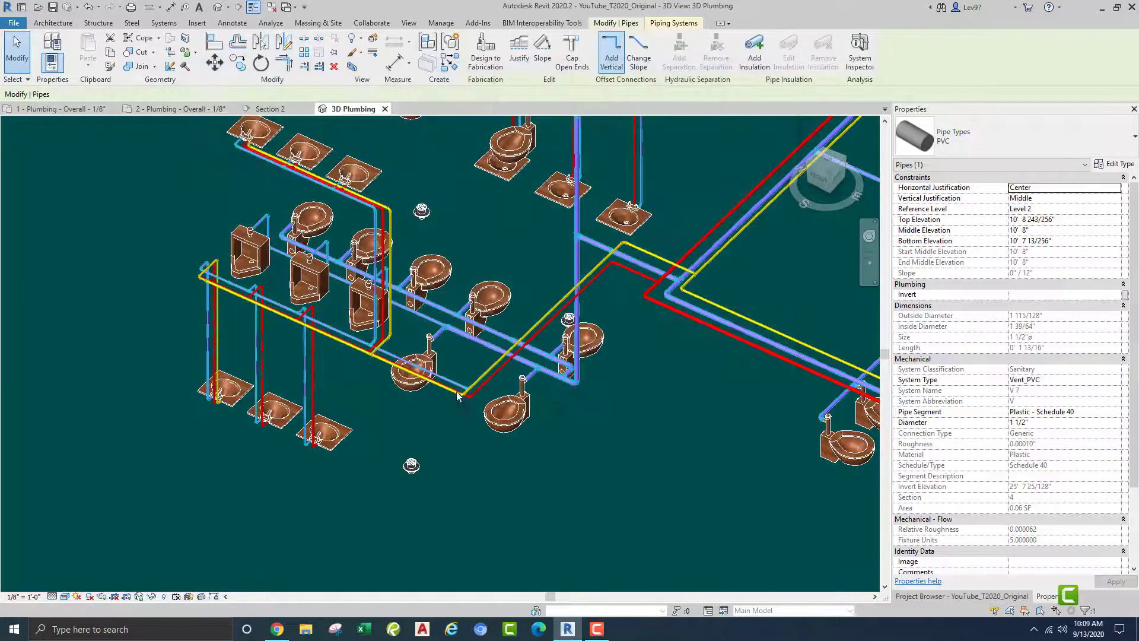
pyautogui.press('Escape')
# Extend the common vent's short open-ended pipe to the vertical vent riser with Trim/Extend Single Element.
pyautogui.scroll(5, 439, 412)
pyautogui.scroll(2, 457, 380)
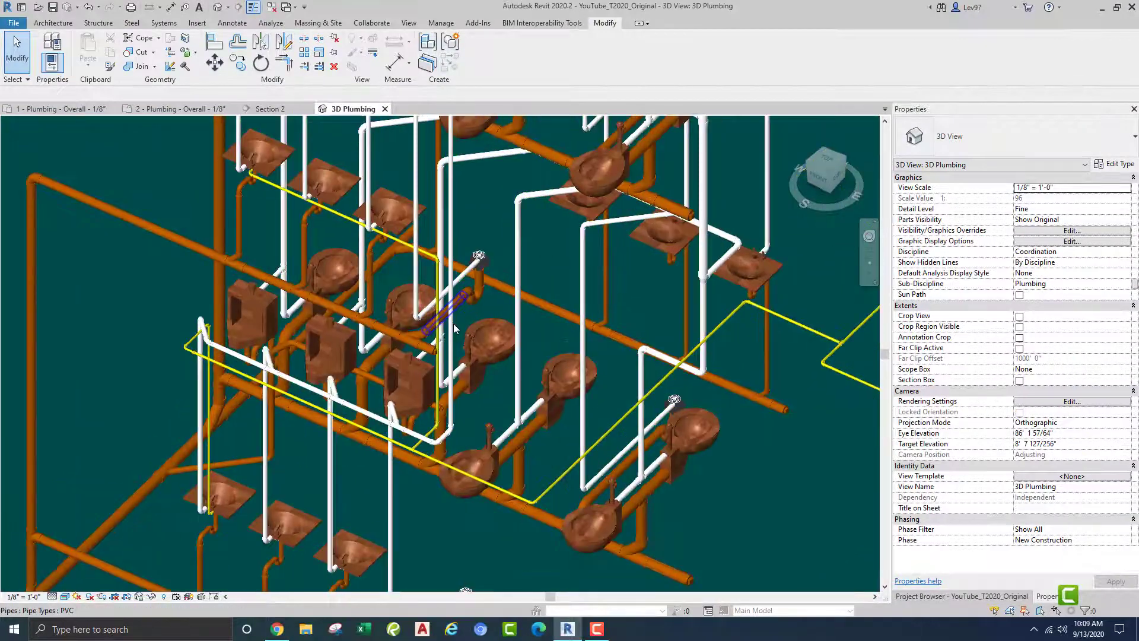
pyautogui.scroll(2, 435, 444)
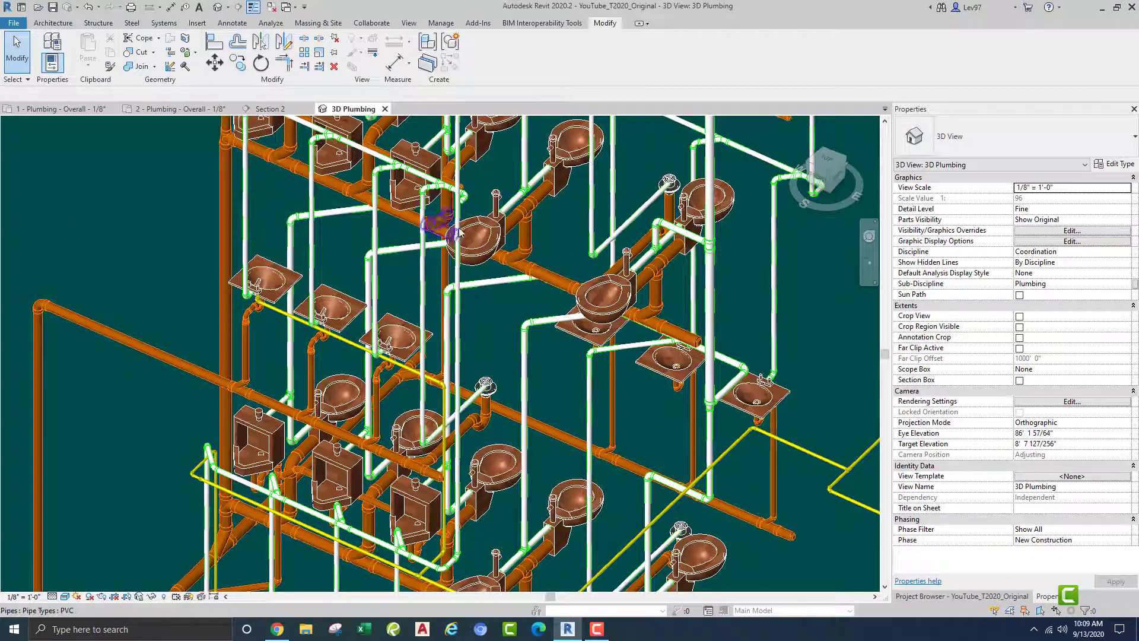
pyautogui.scroll(5, 466, 201)
pyautogui.click(430, 202)
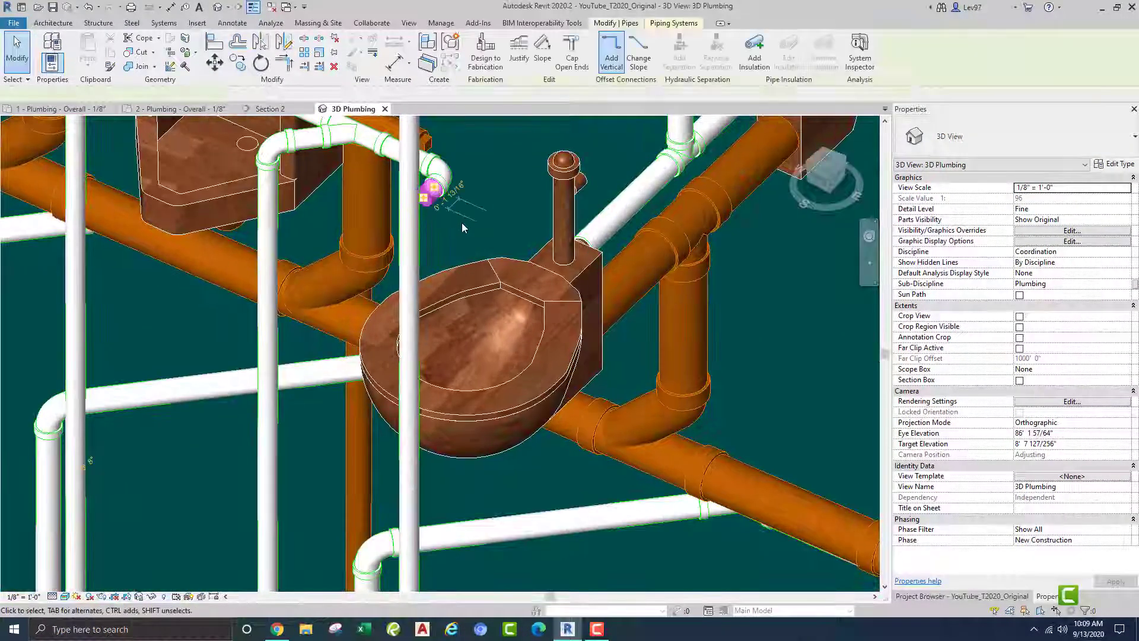
pyautogui.keyDown('shift'); pyautogui.moveTo(430, 205); pyautogui.dragTo(686, 310, button='middle'); pyautogui.keyUp('shift')
pyautogui.click(676, 311)
pyautogui.scroll(4, 344, 257)
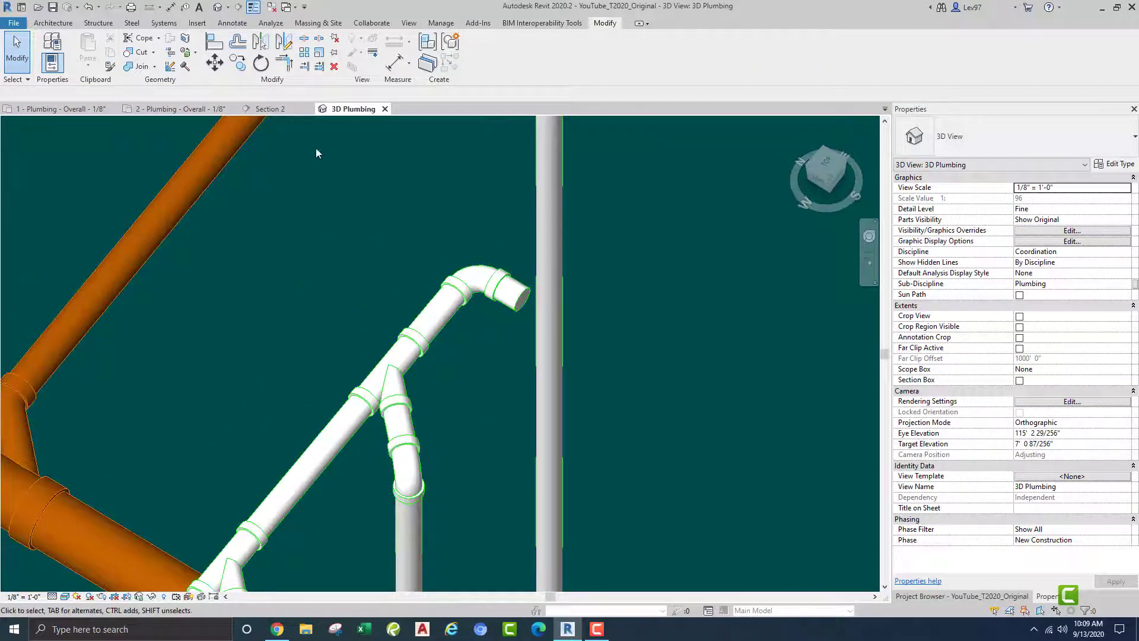
pyautogui.moveTo(300, 153); pyautogui.dragTo(329, 185, button='middle')
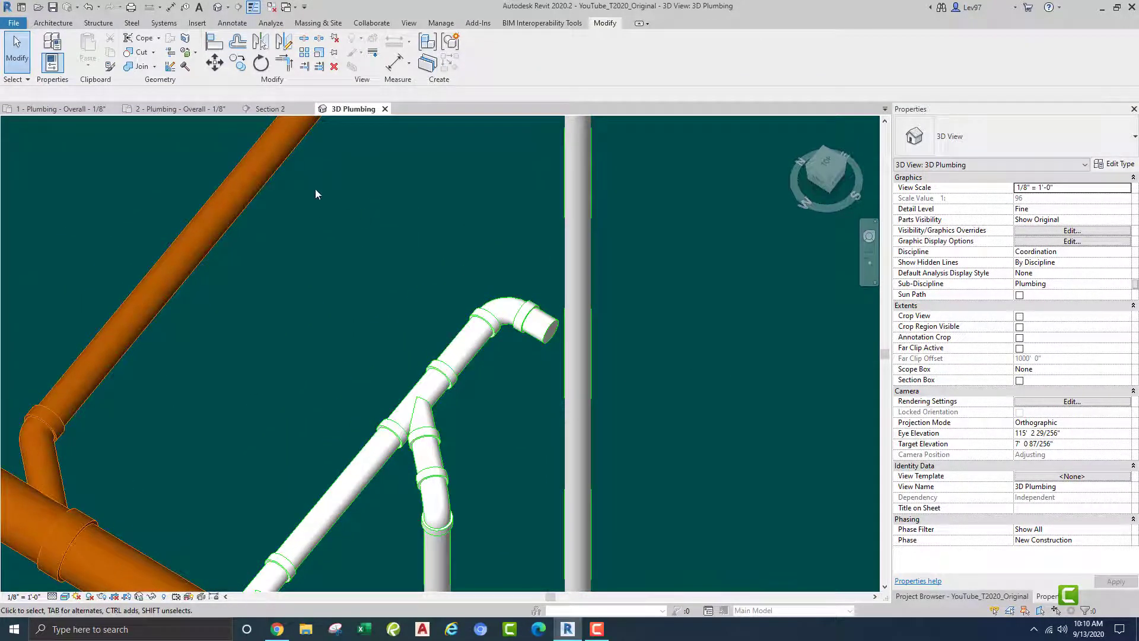
pyautogui.click(305, 67)
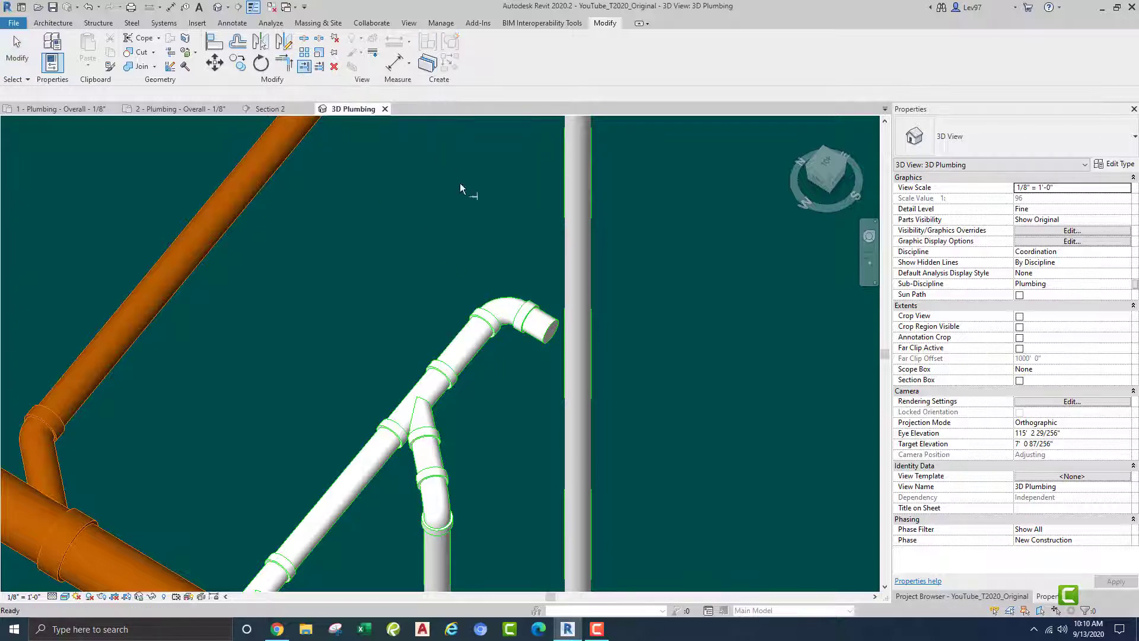
pyautogui.click(577, 263)
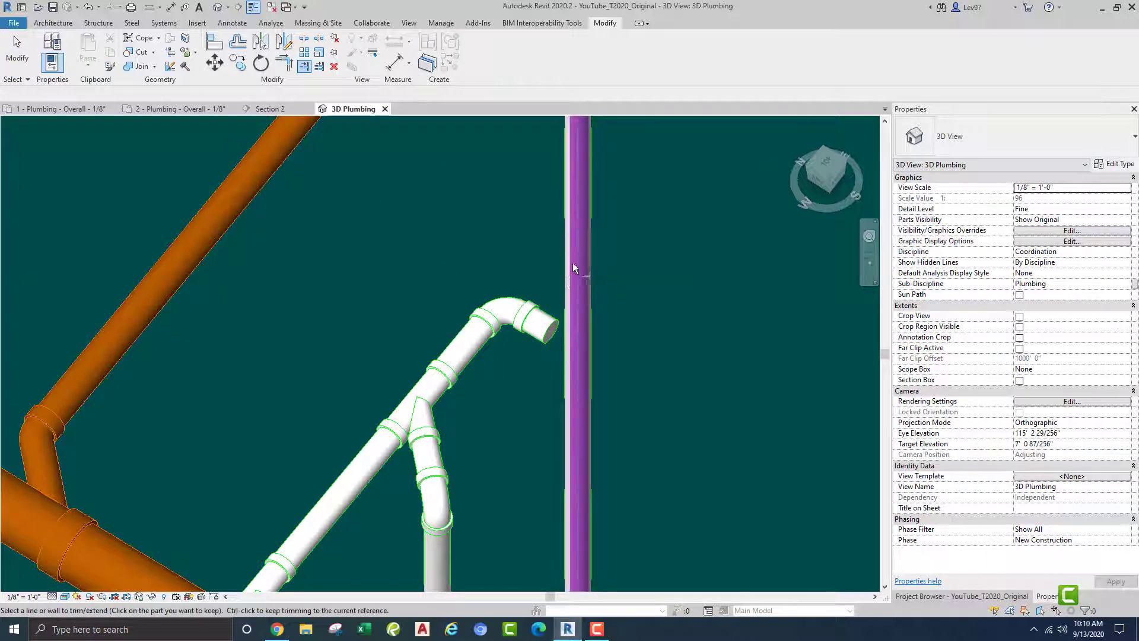
pyautogui.click(543, 325)
pyautogui.press('Escape')
pyautogui.scroll(-5, 509, 238)
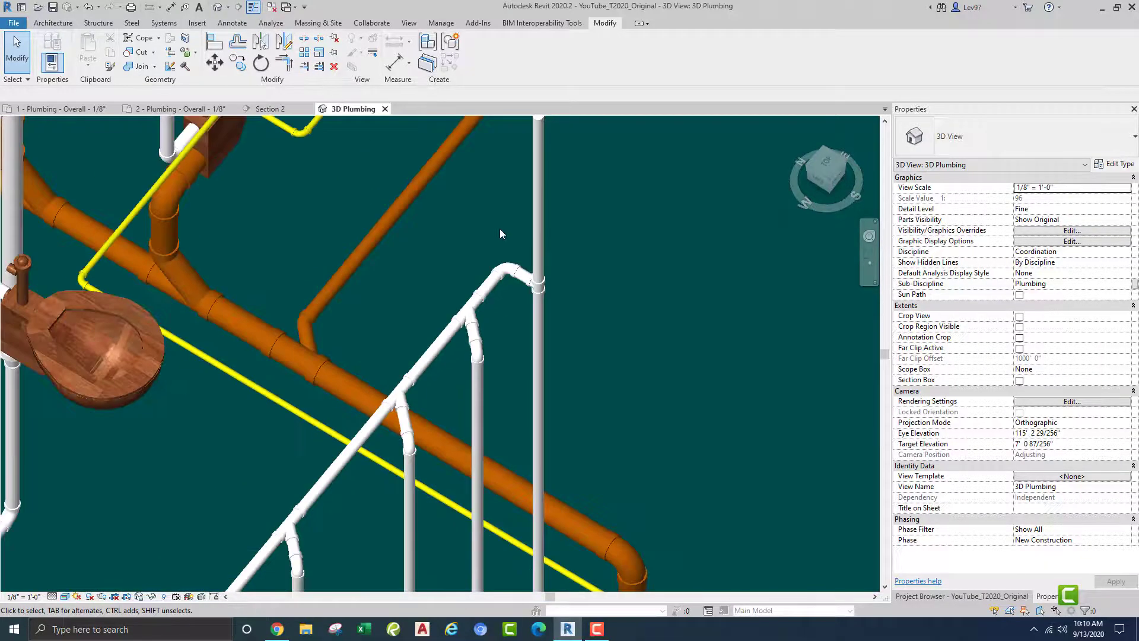
# Inspect the second-floor round floor drain, the connected lavatory vents and the riser section above the new vent connection.
pyautogui.moveTo(394, 341); pyautogui.dragTo(424, 195, button='middle')
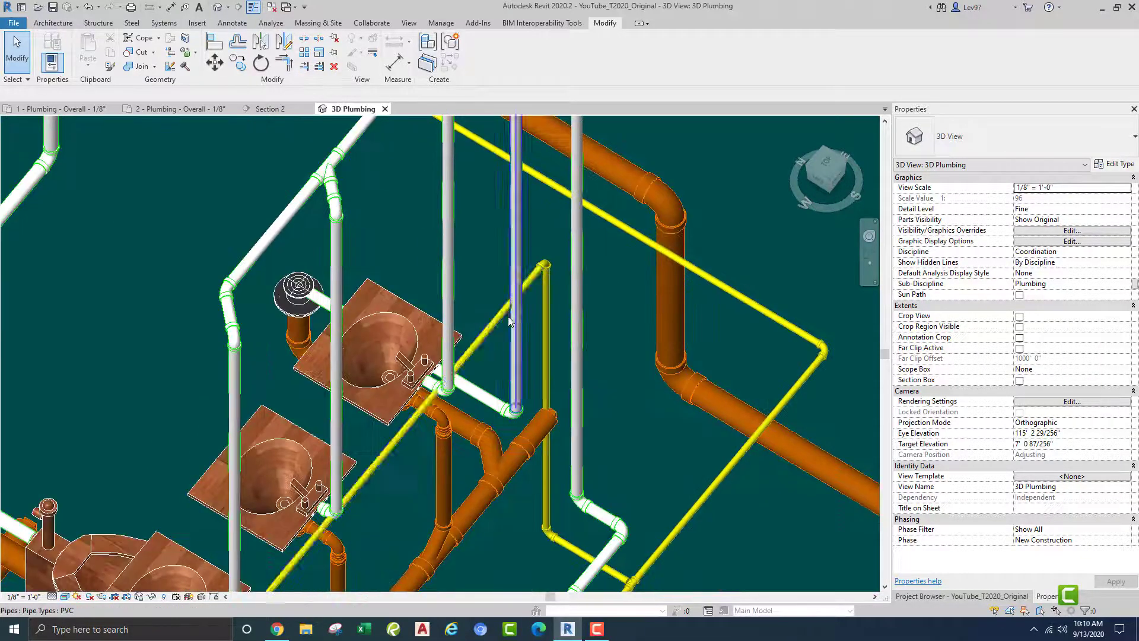
pyautogui.click(306, 293)
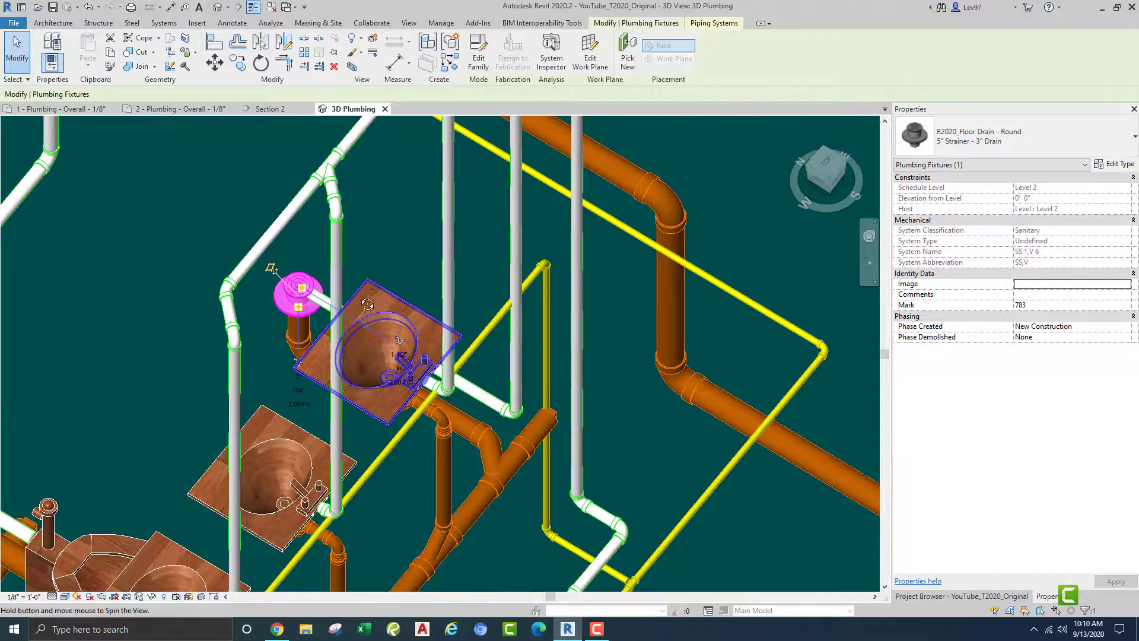
pyautogui.keyDown('shift'); pyautogui.moveTo(358, 290); pyautogui.dragTo(413, 245, button='middle'); pyautogui.keyUp('shift')
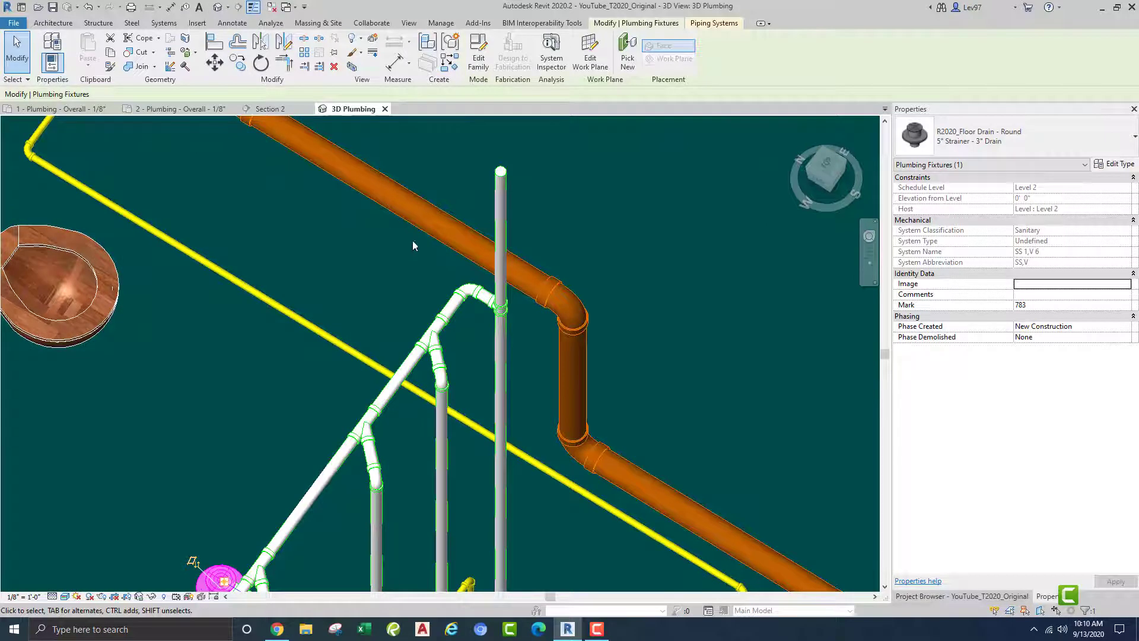
pyautogui.click(500, 209)
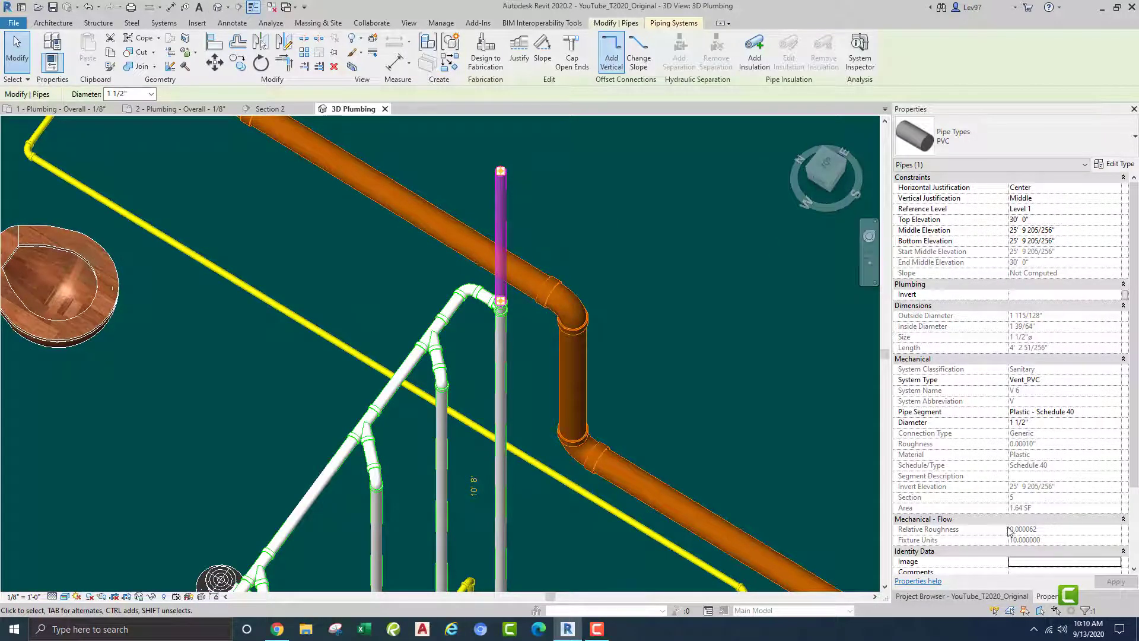
pyautogui.click(640, 269)
pyautogui.keyDown('shift'); pyautogui.moveTo(639, 268); pyautogui.dragTo(571, 231, button='middle'); pyautogui.keyUp('shift')
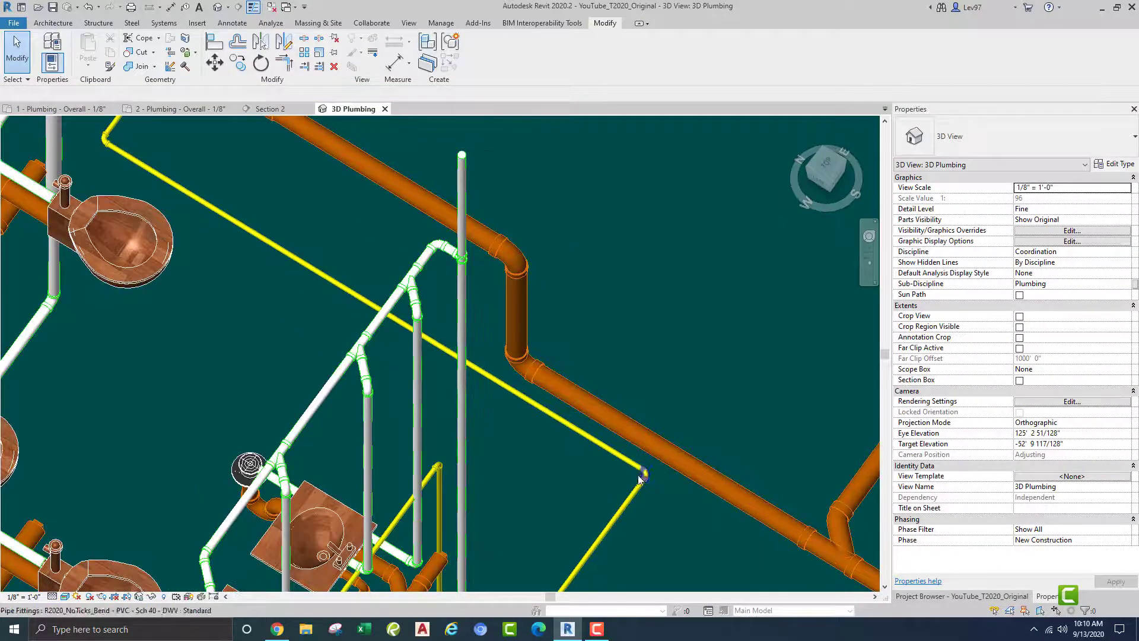
pyautogui.click(598, 631)
pyautogui.rightClick(598, 630)
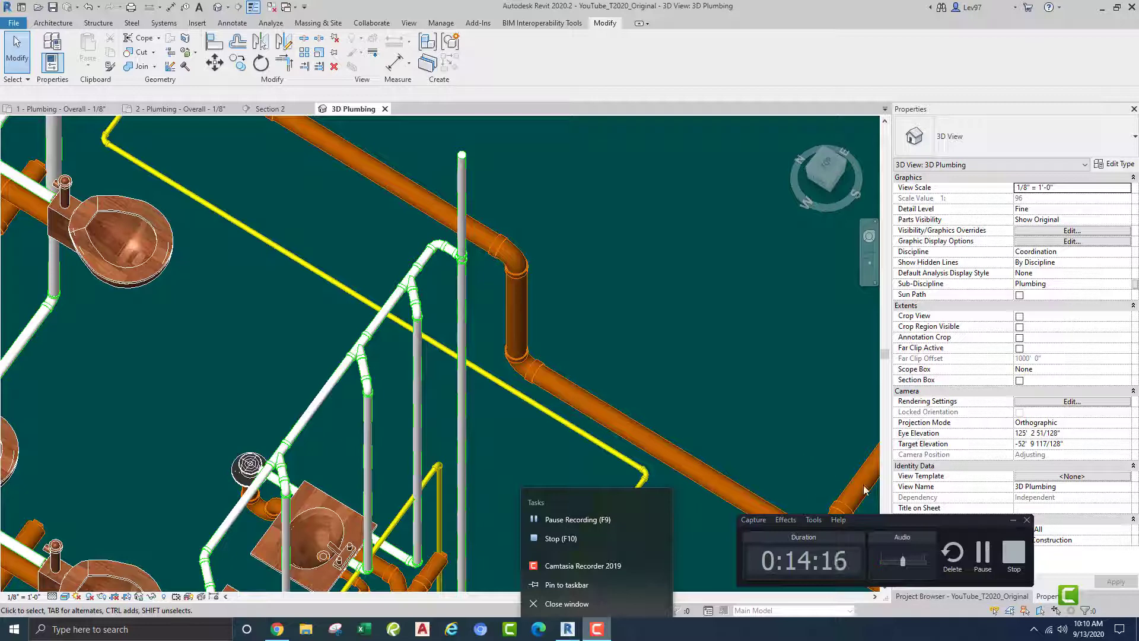
pyautogui.click(1013, 521)
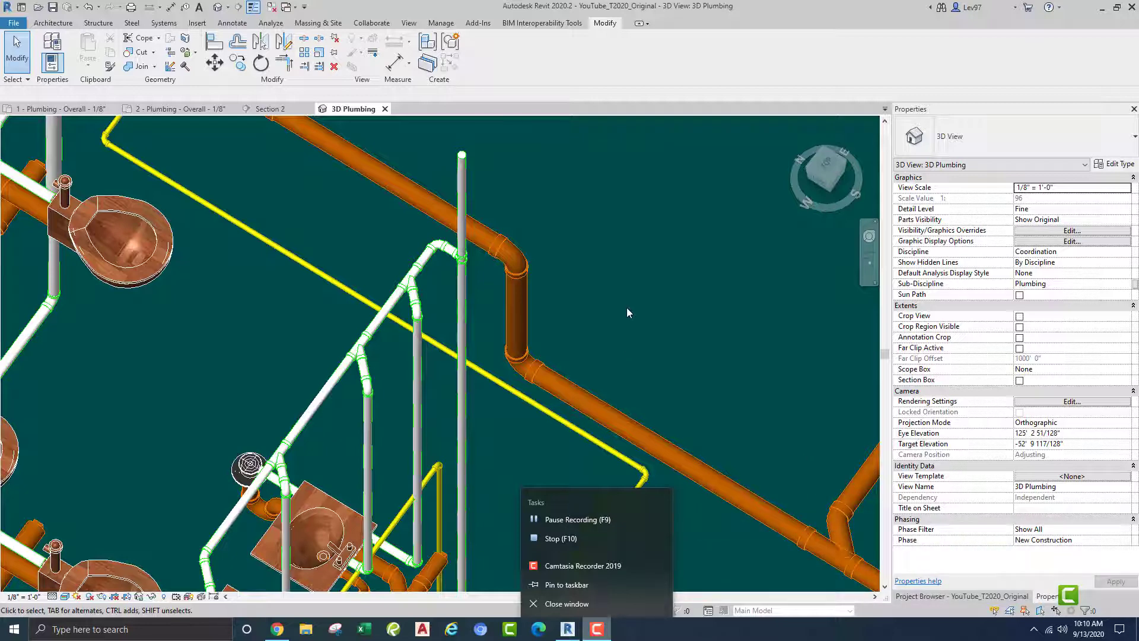
# Open the 2 - Plumbing Plot - Waste floor plan and examine the piping around the three lavatories and floor drain.
pyautogui.click(166, 111)
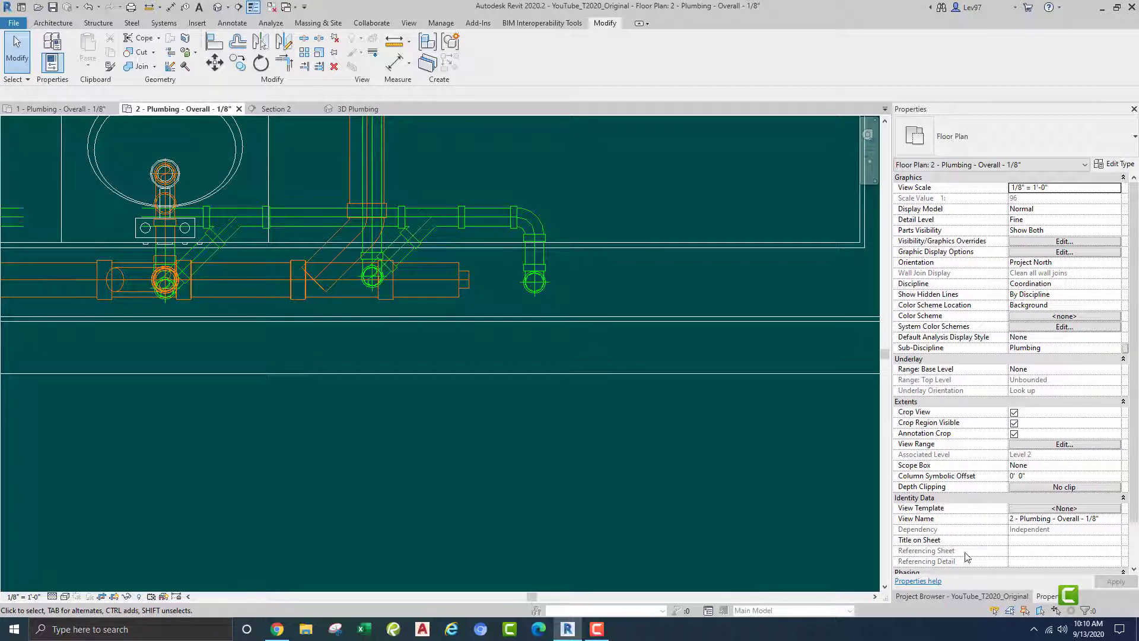
pyautogui.click(964, 596)
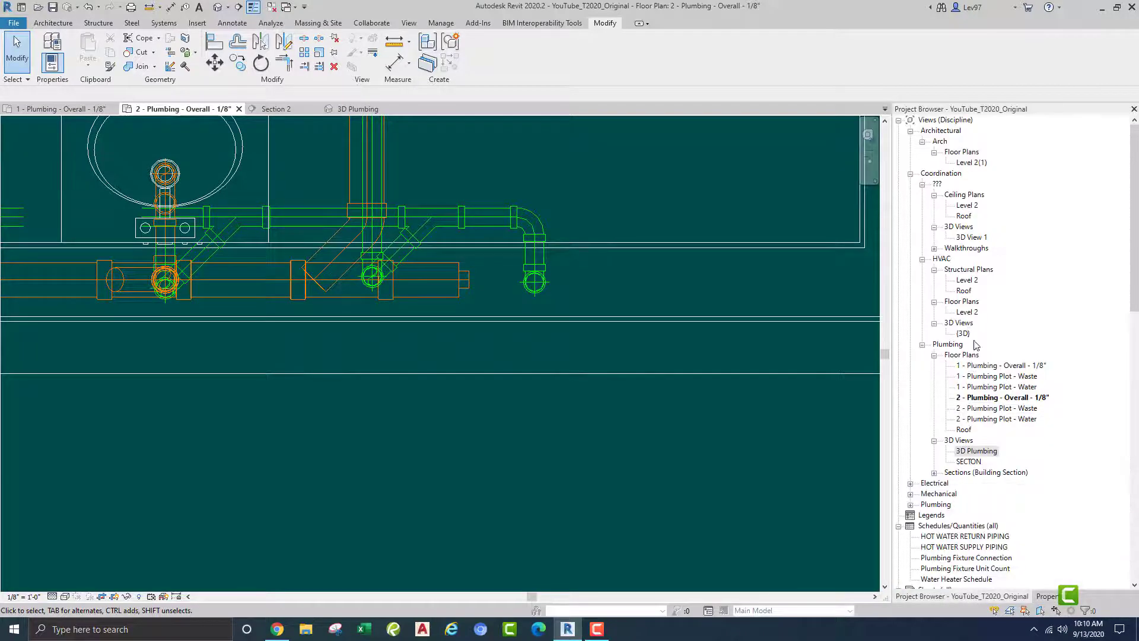
pyautogui.doubleClick(997, 409)
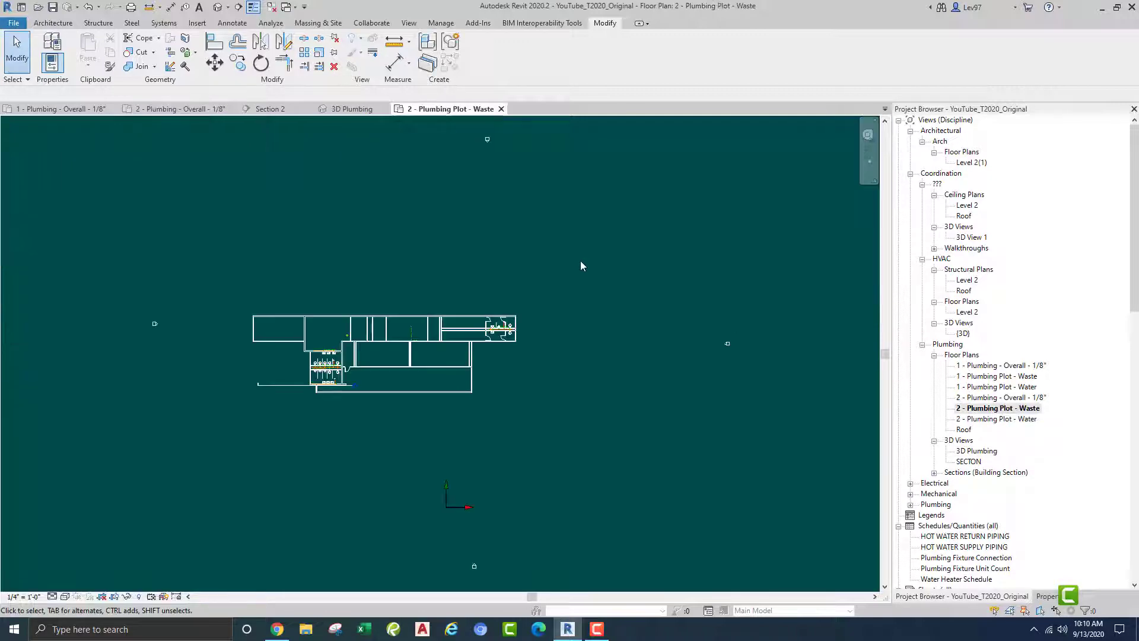
pyautogui.scroll(6, 520, 351)
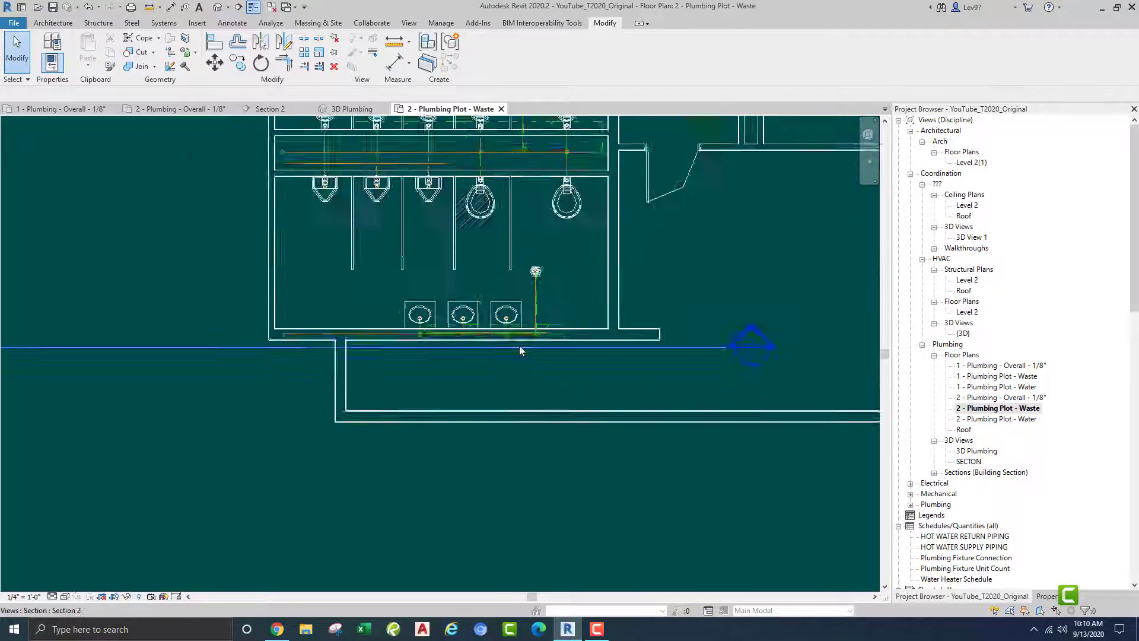
pyautogui.scroll(5, 520, 351)
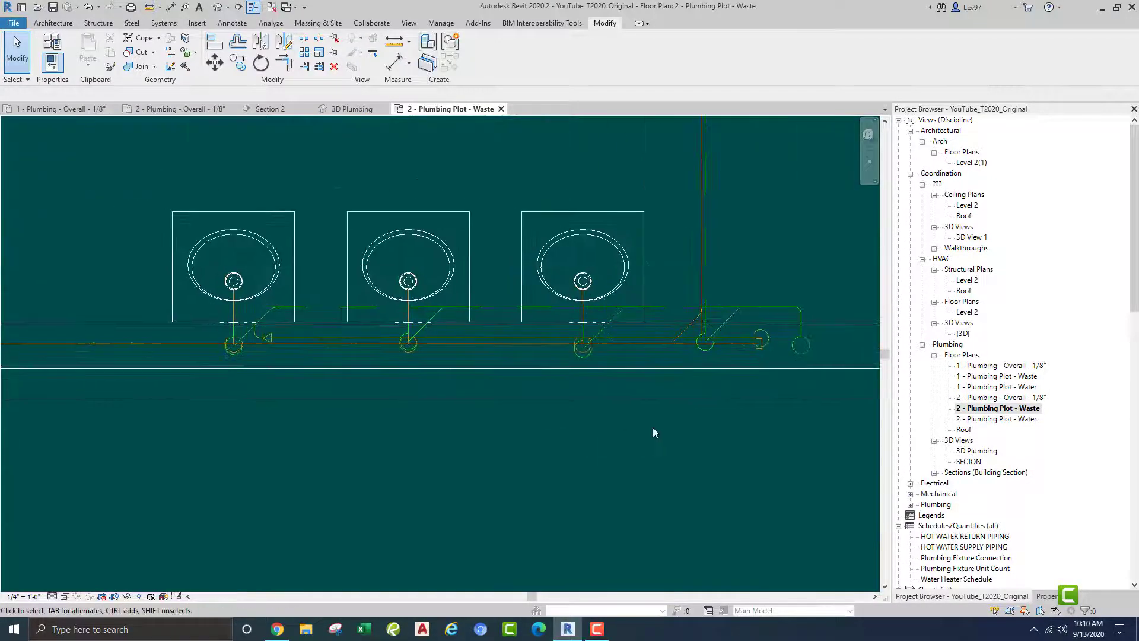
pyautogui.scroll(3, 318, 368)
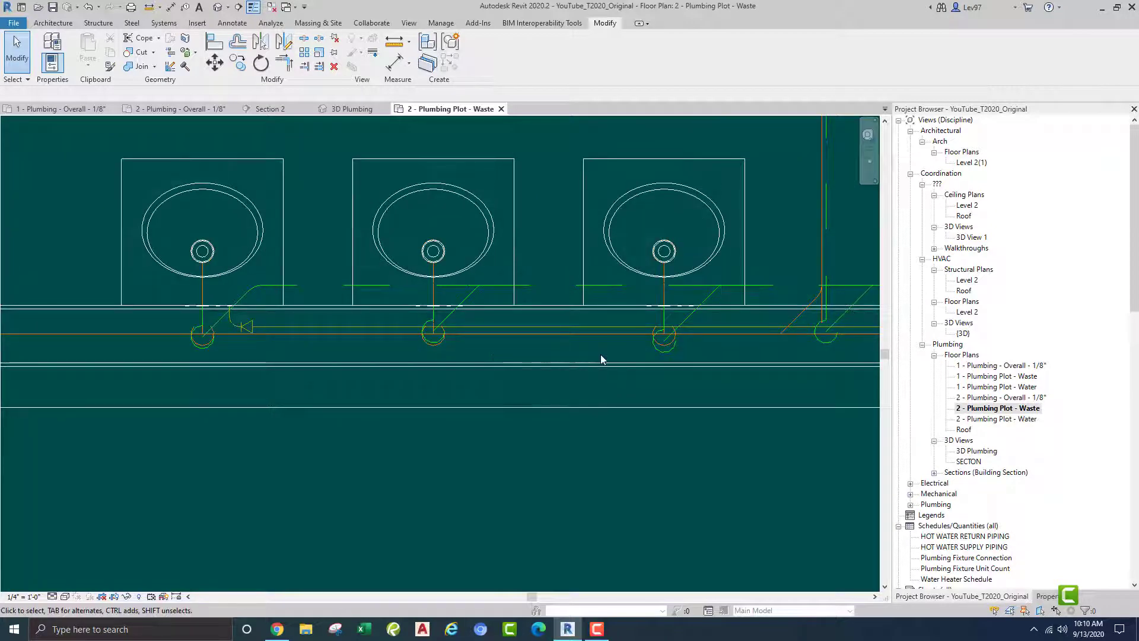
pyautogui.scroll(-5, 305, 393)
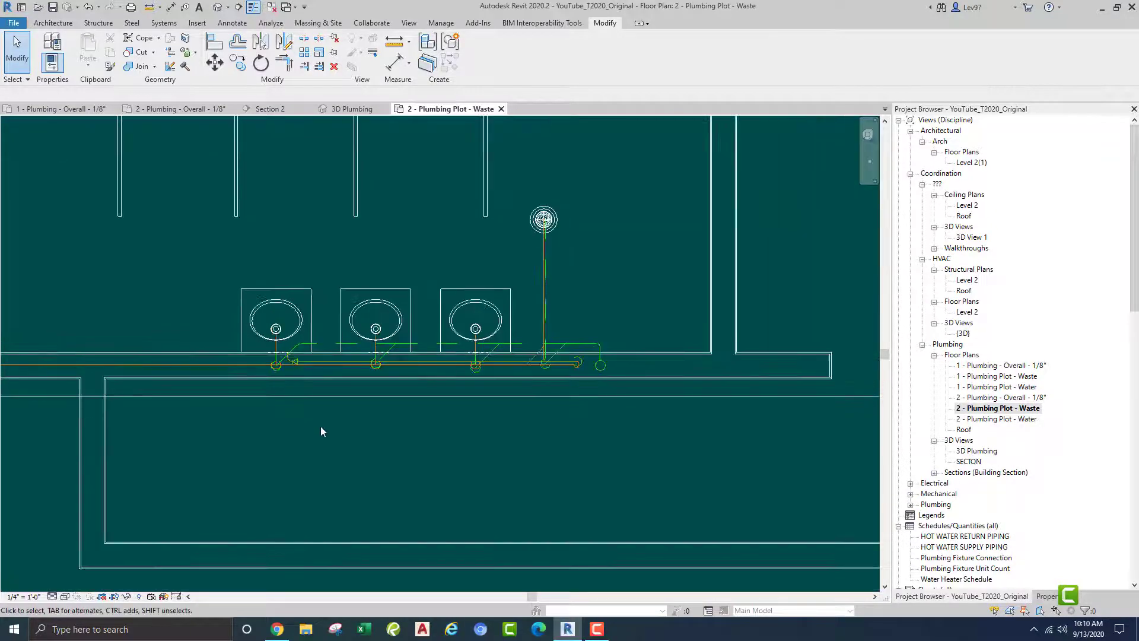
pyautogui.scroll(3, 546, 363)
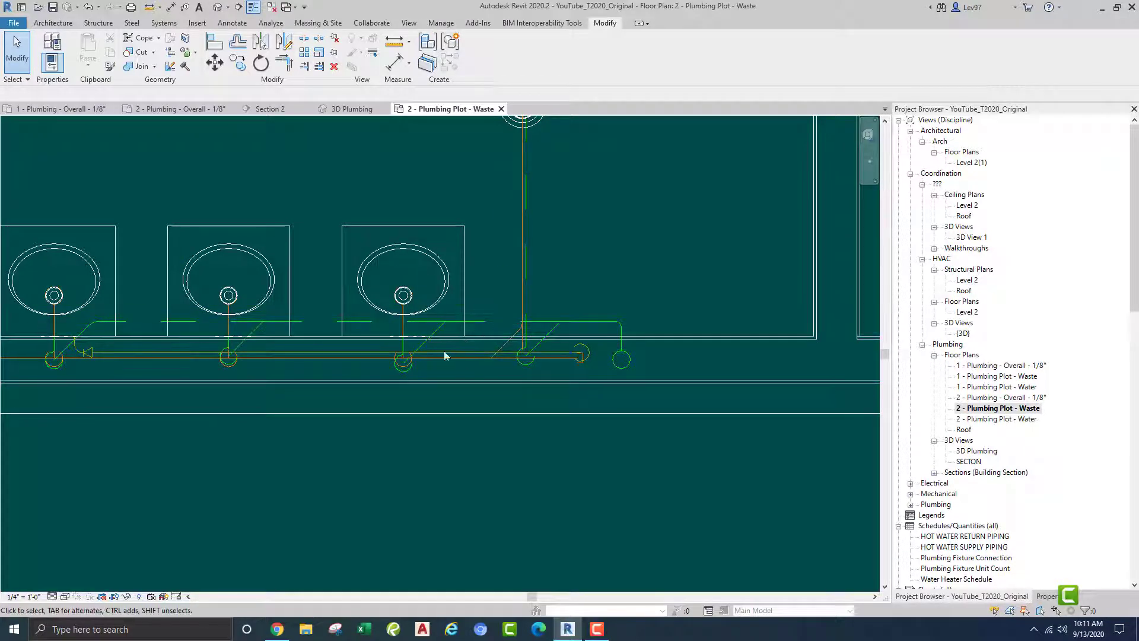
pyautogui.moveTo(364, 373); pyautogui.dragTo(382, 357, button='middle')
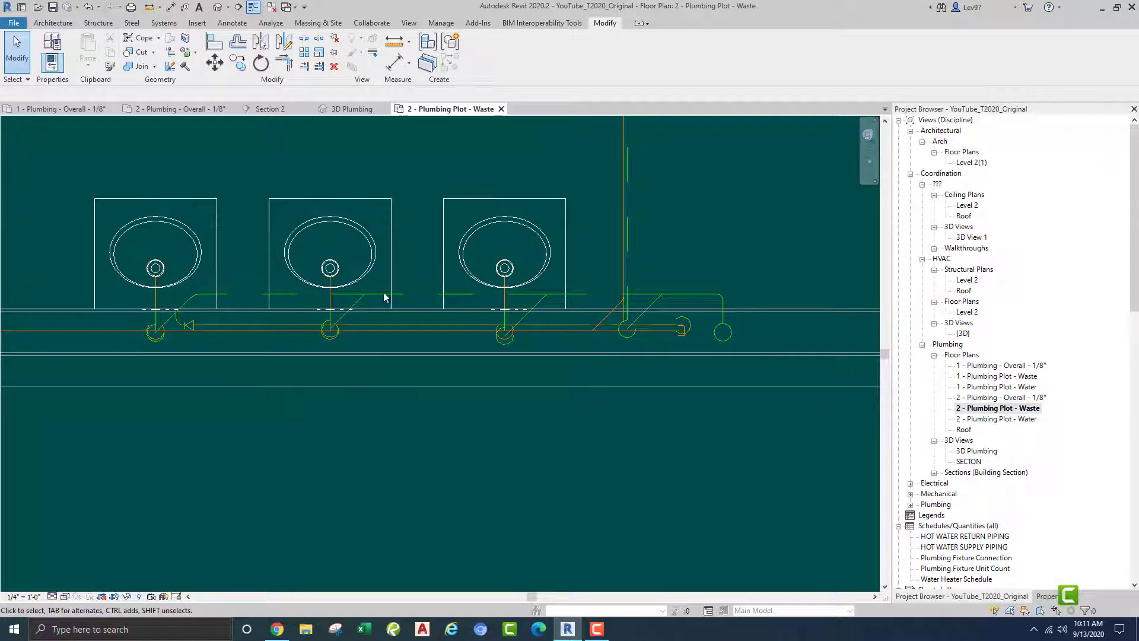
# Add the Plumbing - Domestic Hot Water - Return filter to the waste plan's Visibility/Graphic Overrides.
pyautogui.moveTo(406, 150); pyautogui.dragTo(387, 322, button='middle')
pyautogui.press('v')
pyautogui.press('g')
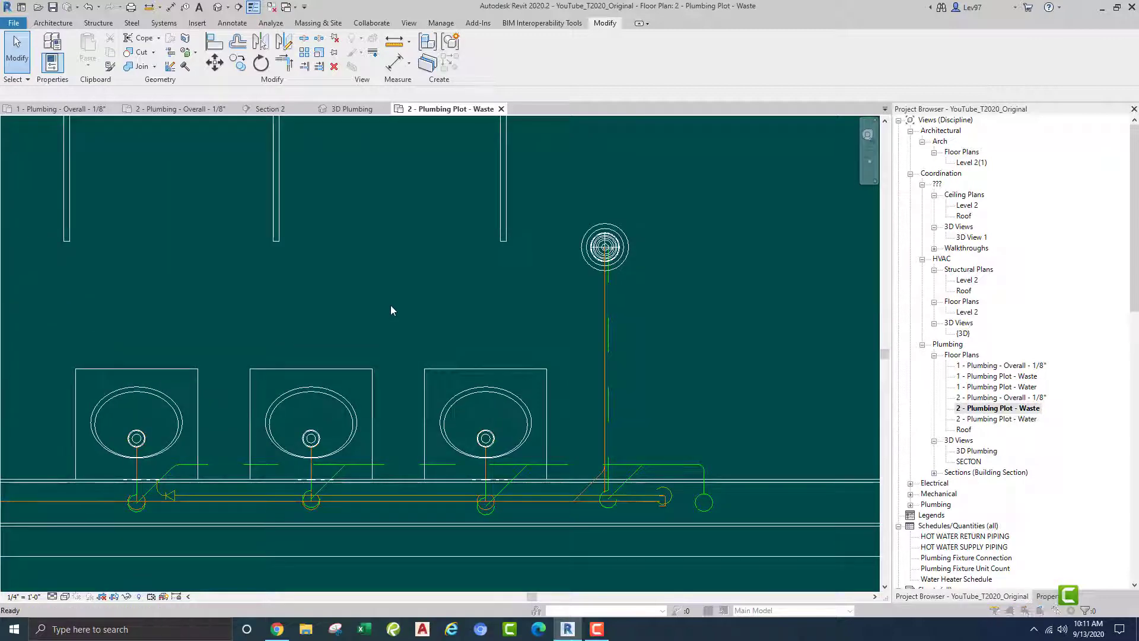
pyautogui.click(414, 78)
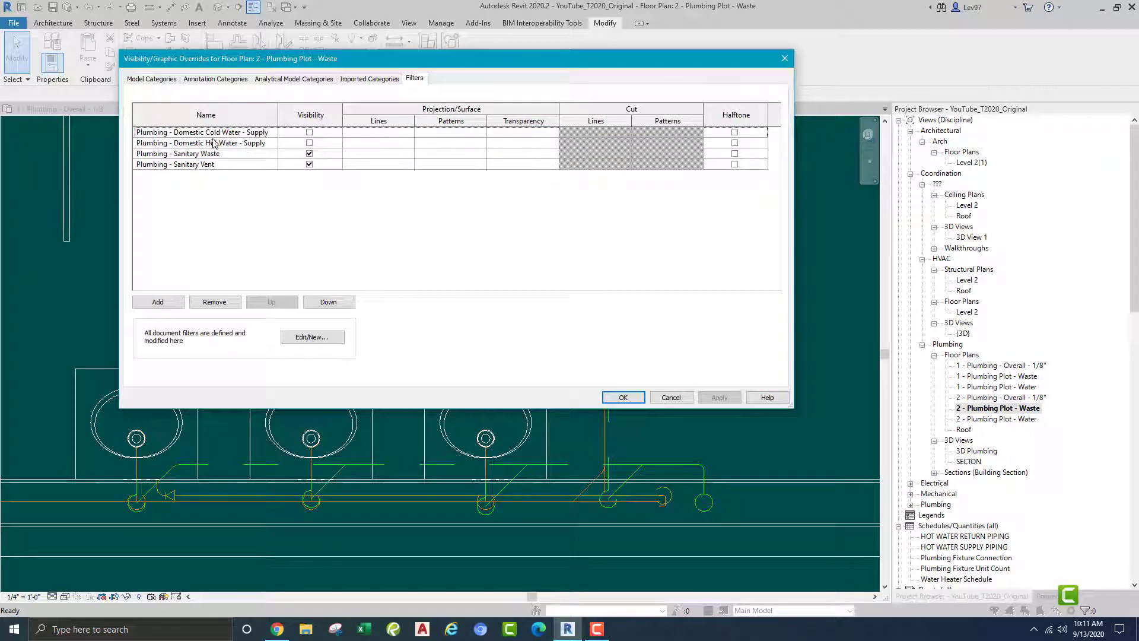
pyautogui.click(180, 302)
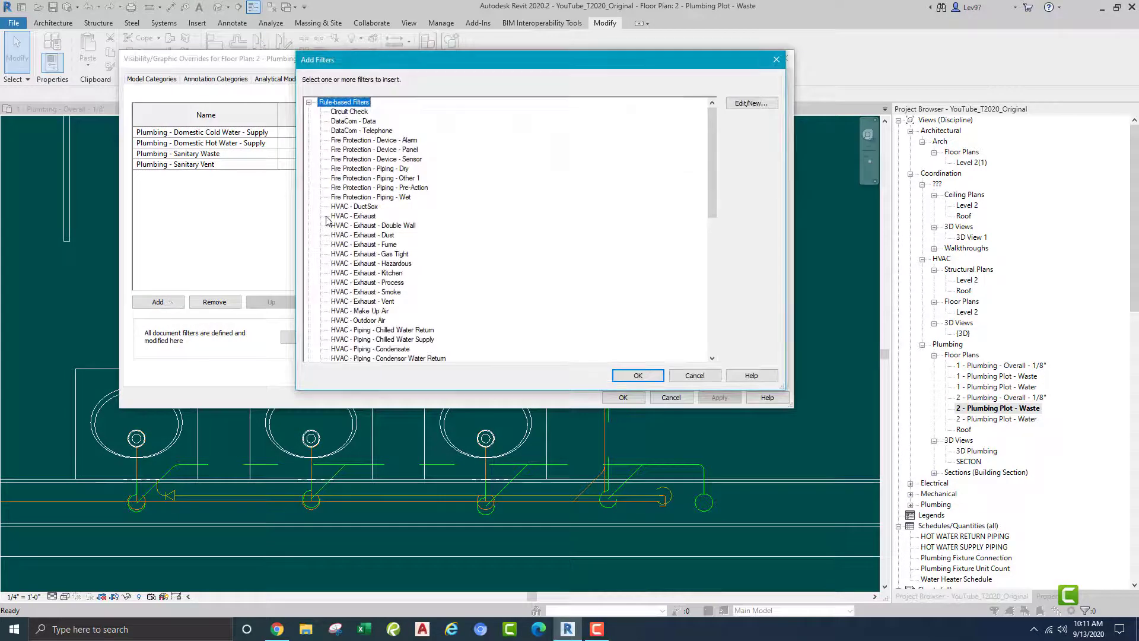
pyautogui.click(354, 179)
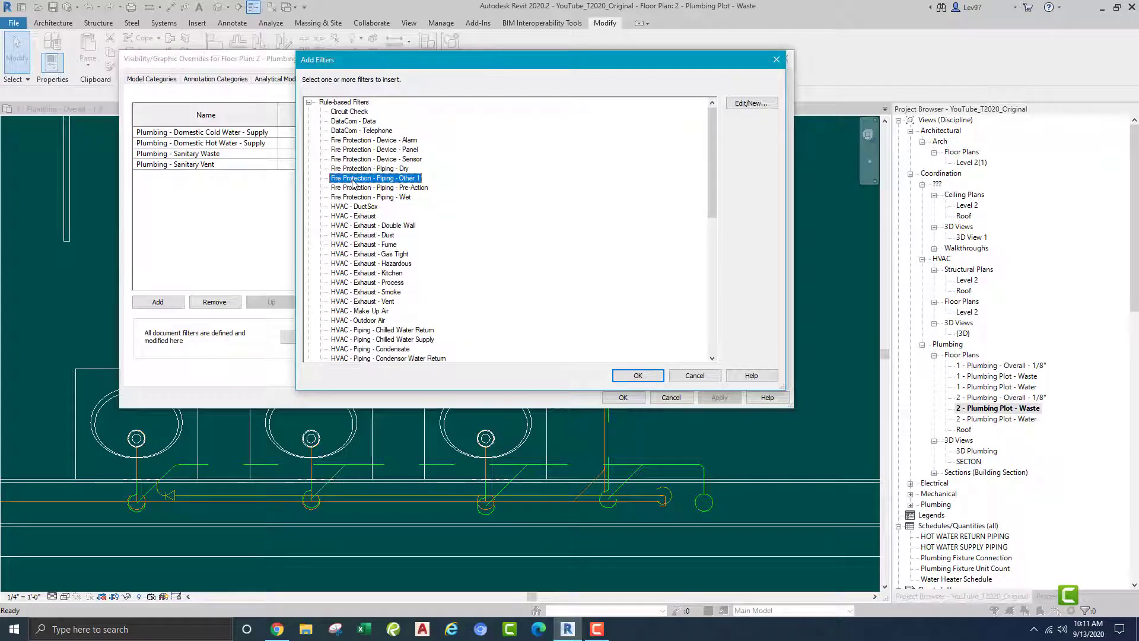
pyautogui.press('p')
pyautogui.scroll(-2, 375, 293)
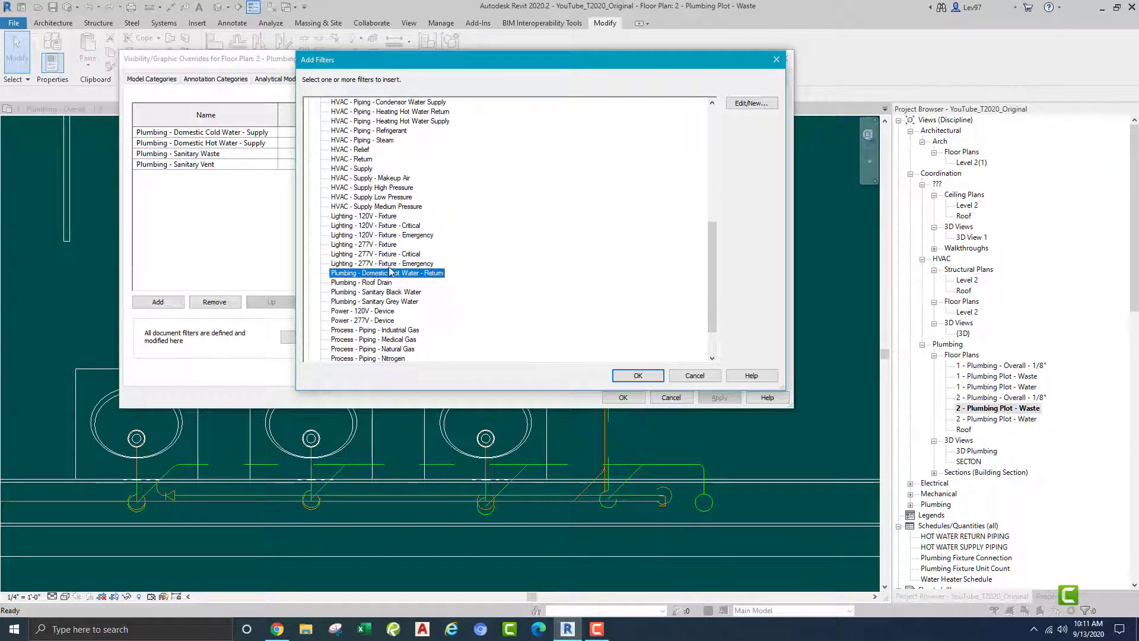
pyautogui.click(630, 379)
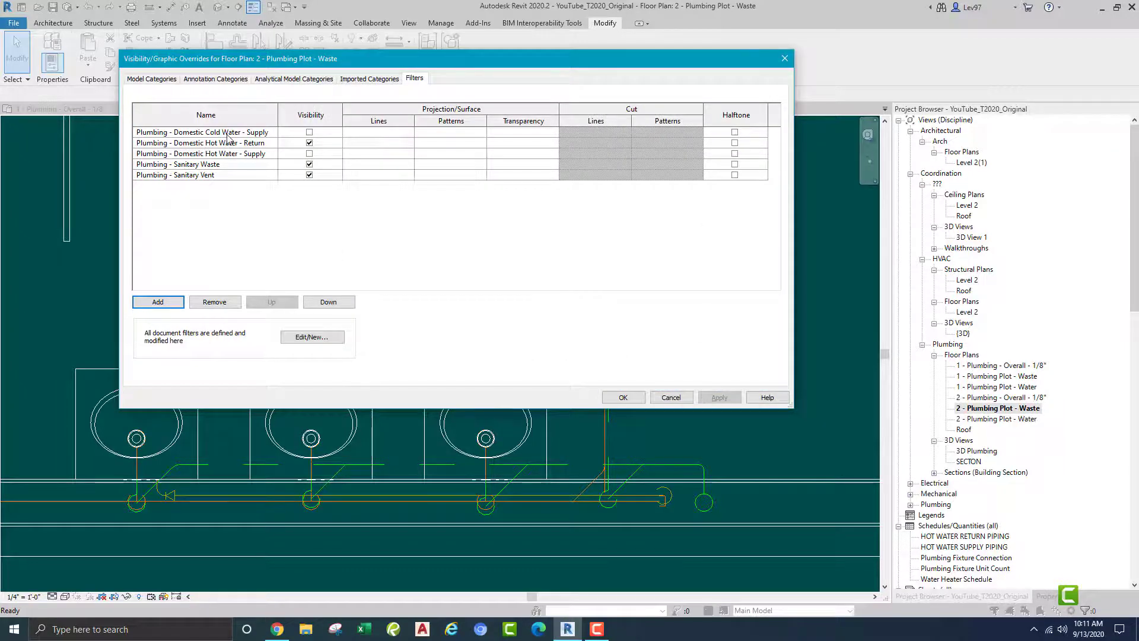
# Move the Sanitary Waste and Sanitary Vent filters to the first two places in the waste plan's filter order.
pyautogui.click(216, 166)
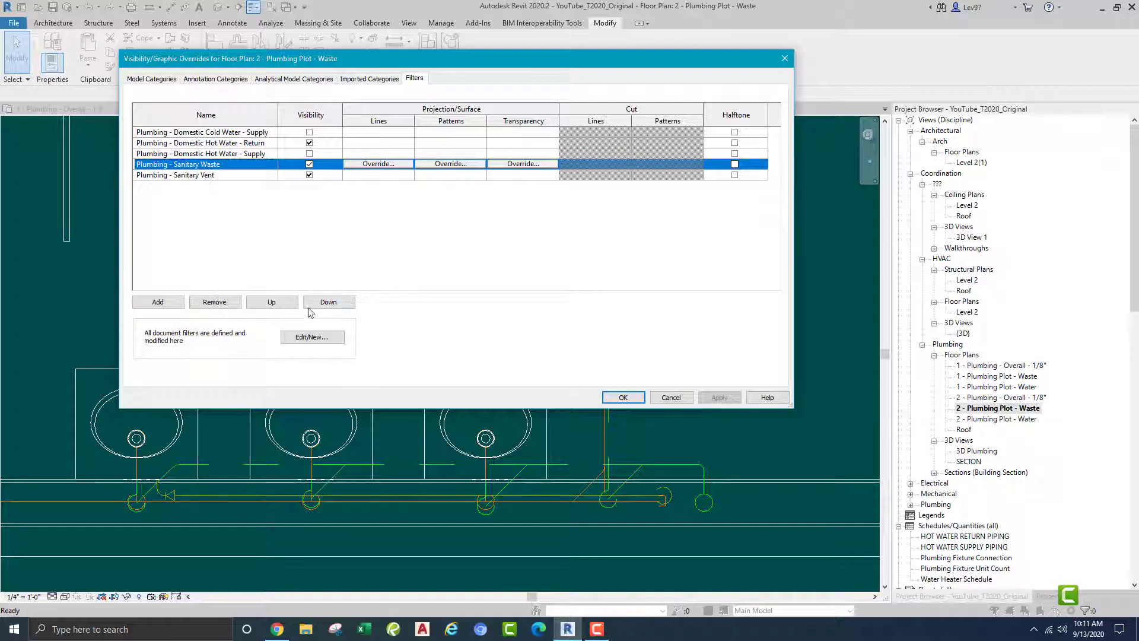
pyautogui.click(271, 302)
pyautogui.click(271, 302)
pyautogui.click(271, 302)
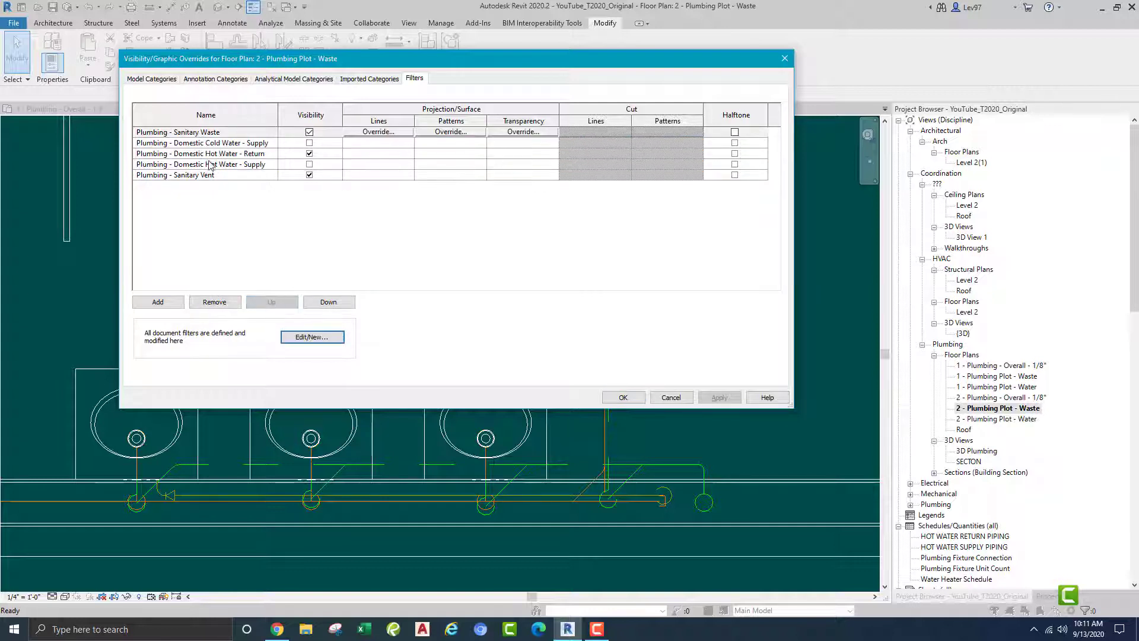
pyautogui.click(201, 175)
pyautogui.click(275, 302)
pyautogui.click(275, 302)
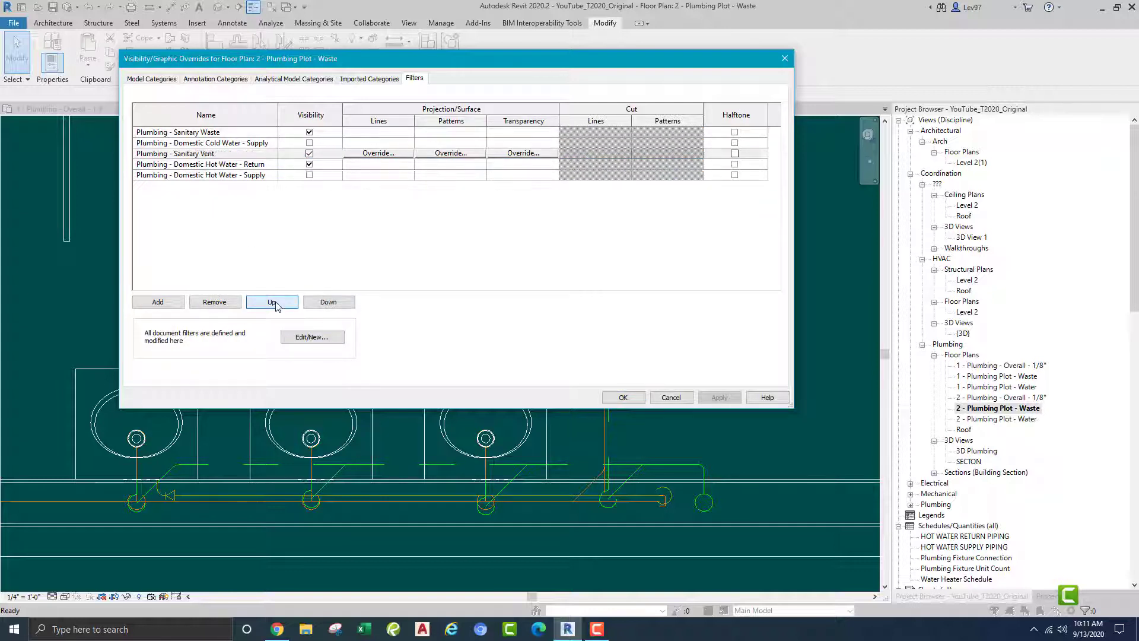
pyautogui.click(273, 303)
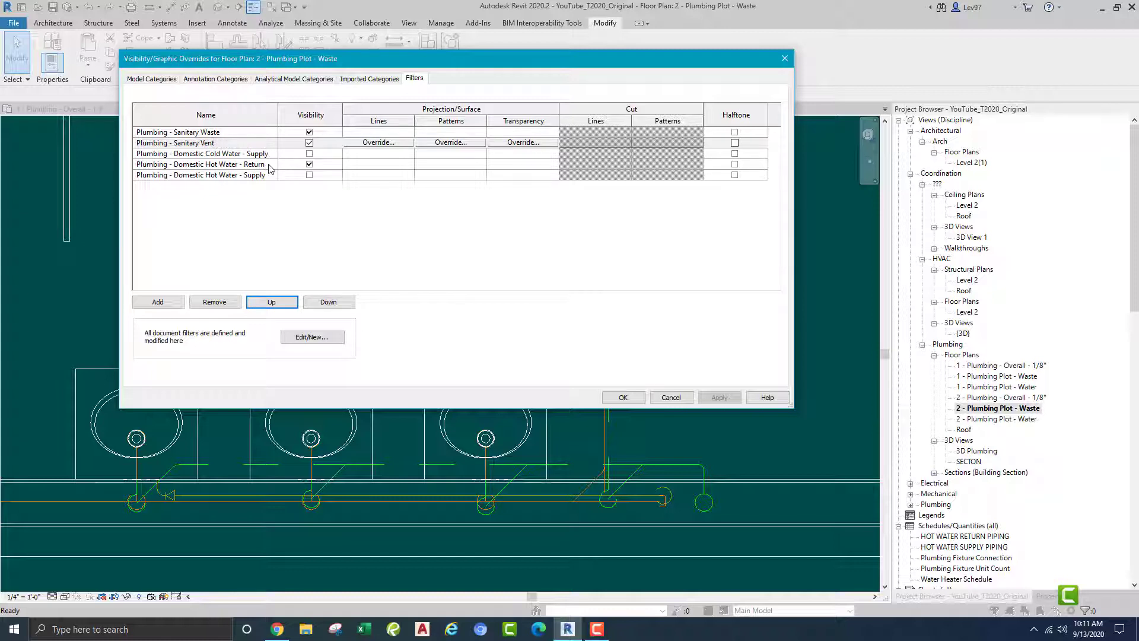
# Hide Domestic Cold Water - Supply, Domestic Hot Water - Return and Domestic Hot Water - Supply in the waste plan and apply the overrides.
pyautogui.click(309, 154)
pyautogui.click(309, 175)
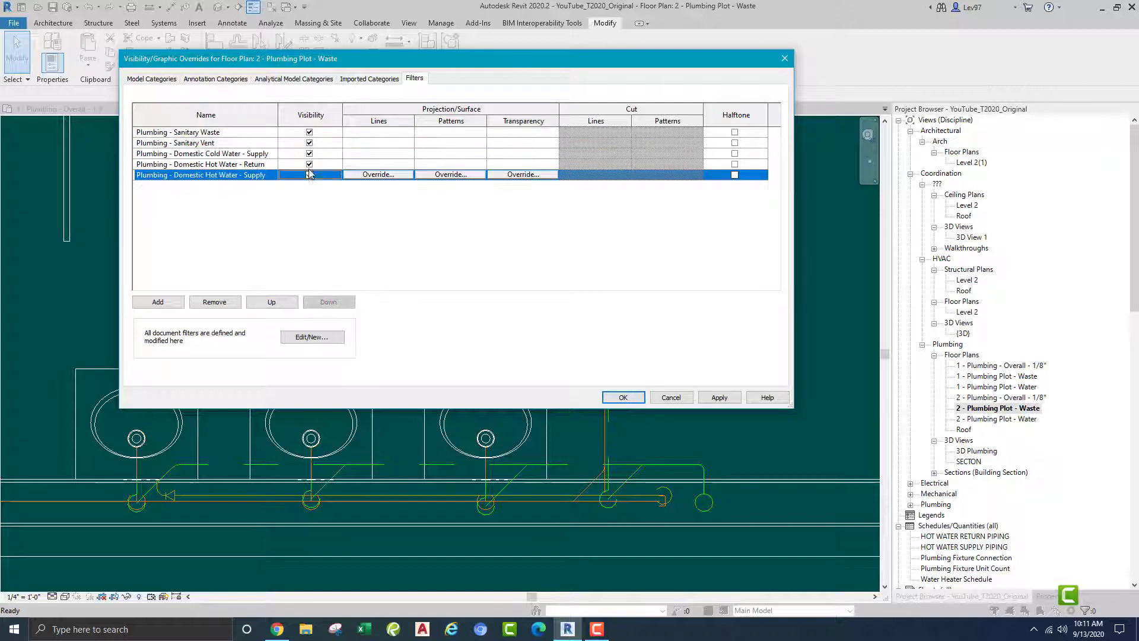
pyautogui.click(309, 163)
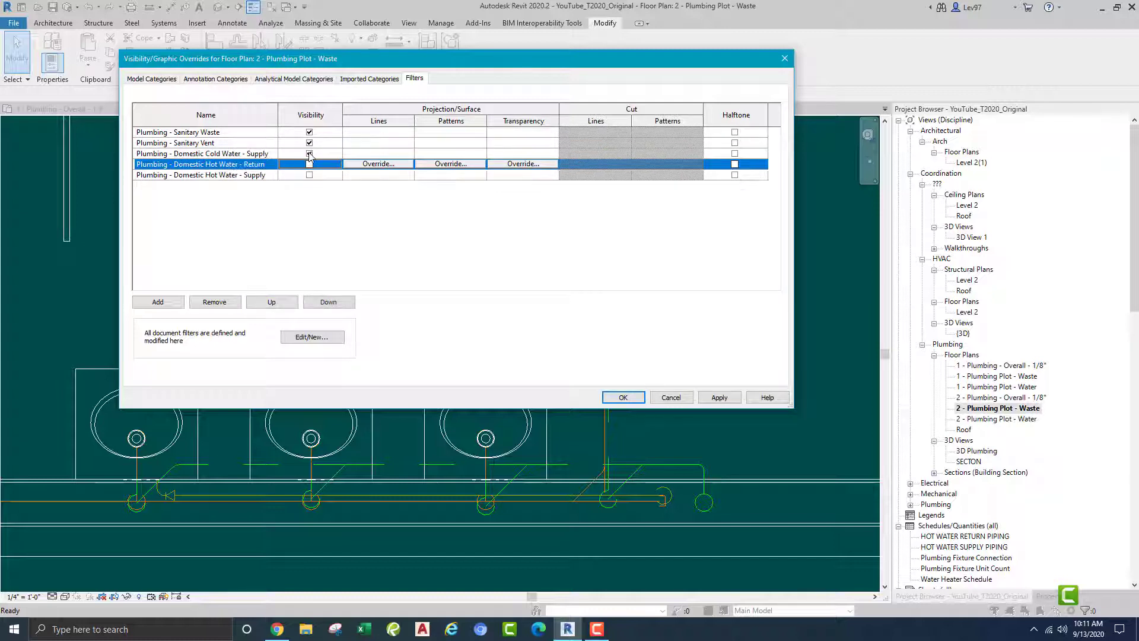
pyautogui.click(309, 154)
pyautogui.click(623, 396)
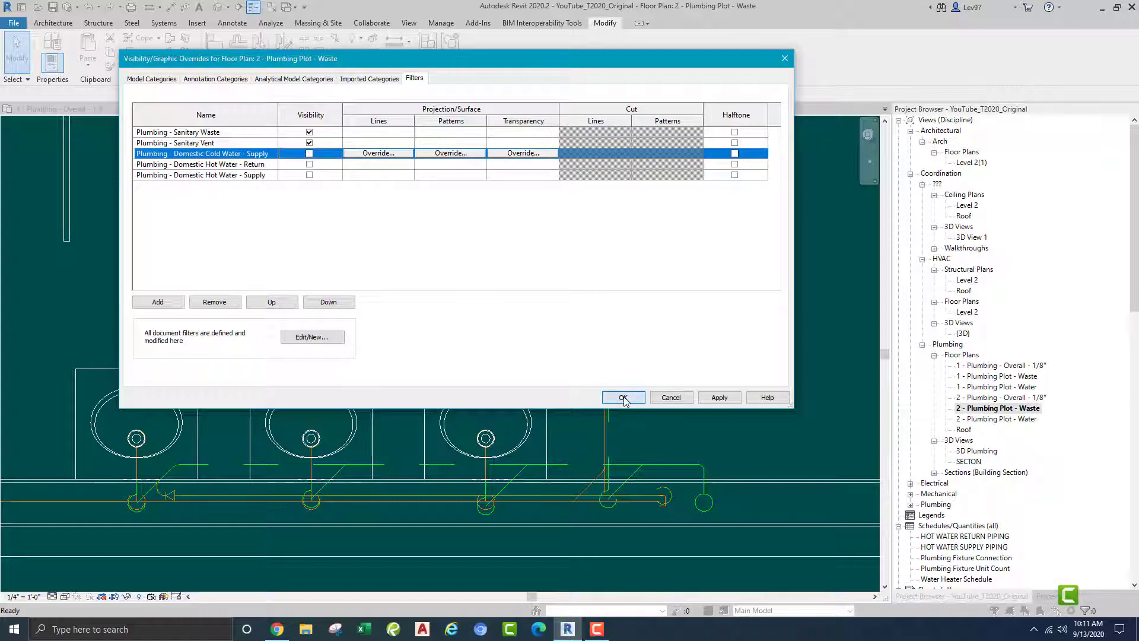
# Examine the waste and vent piping at the lavatories, floor drains, water closets and urinals in the waste plan.
pyautogui.moveTo(451, 481); pyautogui.dragTo(471, 355, button='middle')
pyautogui.scroll(2, 377, 356)
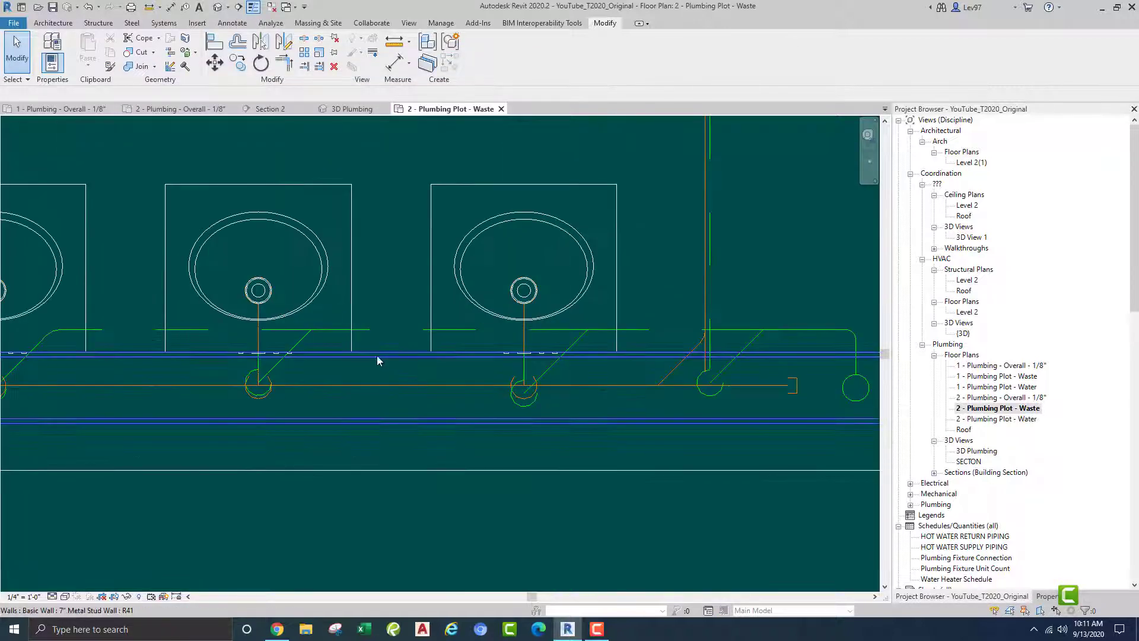
pyautogui.scroll(-3, 379, 358)
pyautogui.scroll(2, 484, 380)
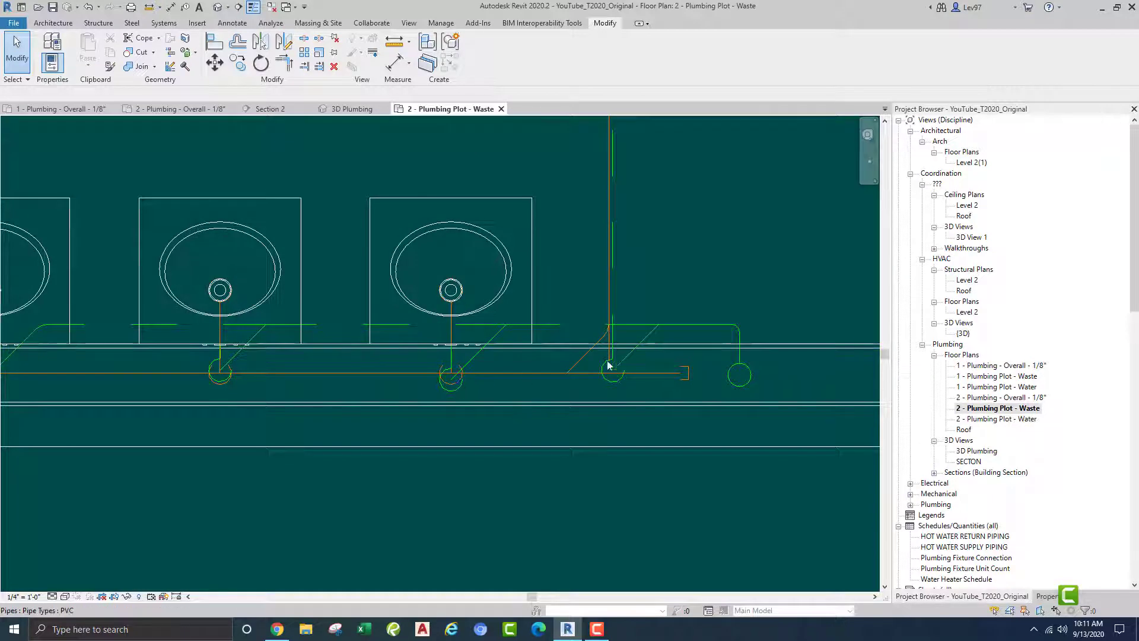
pyautogui.scroll(-3, 540, 356)
pyautogui.scroll(-3, 446, 310)
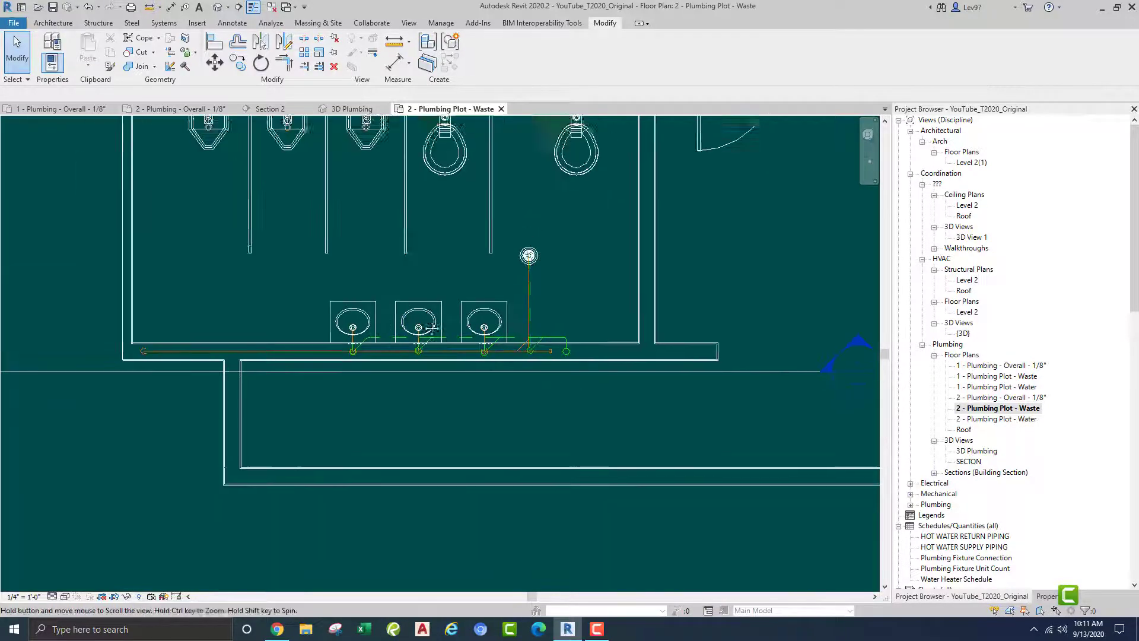
pyautogui.moveTo(341, 119); pyautogui.dragTo(427, 326, button='middle')
pyautogui.moveTo(522, 339); pyautogui.dragTo(545, 466, button='middle')
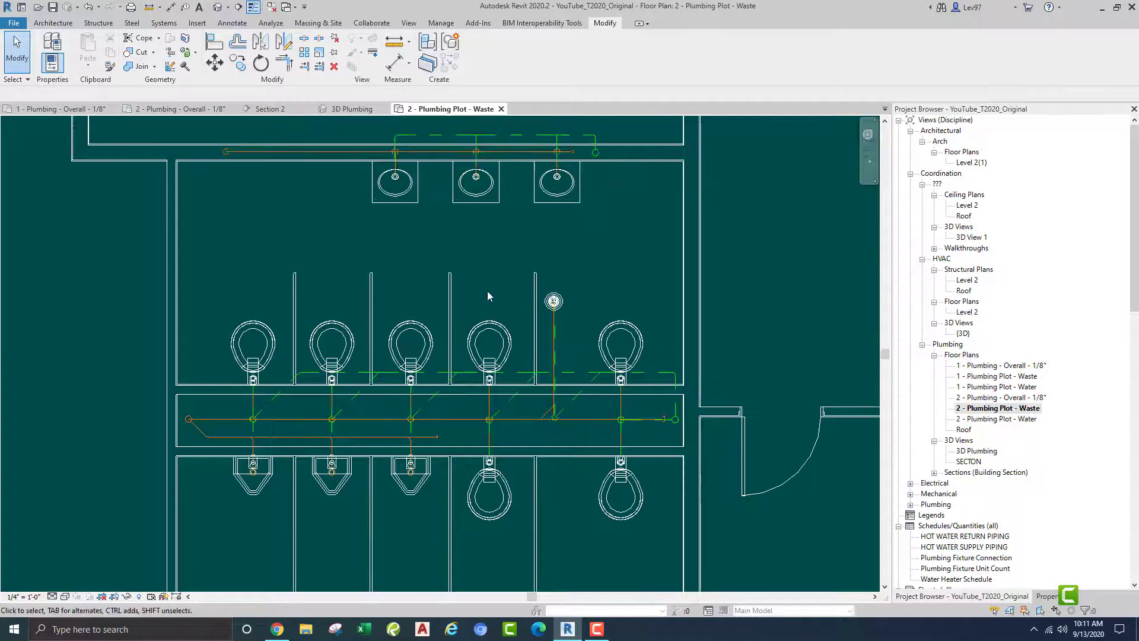
pyautogui.moveTo(489, 292); pyautogui.dragTo(486, 405, button='middle')
pyautogui.moveTo(506, 367); pyautogui.dragTo(527, 253, button='middle')
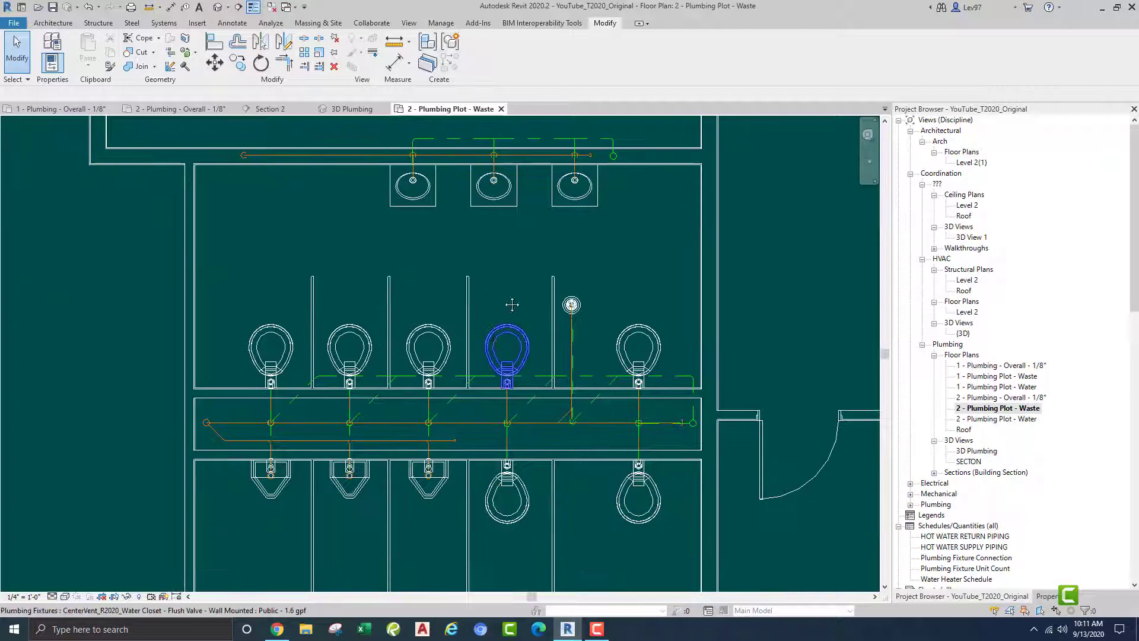
pyautogui.moveTo(508, 415); pyautogui.dragTo(488, 327, button='middle')
pyautogui.moveTo(623, 332); pyautogui.dragTo(517, 340, button='middle')
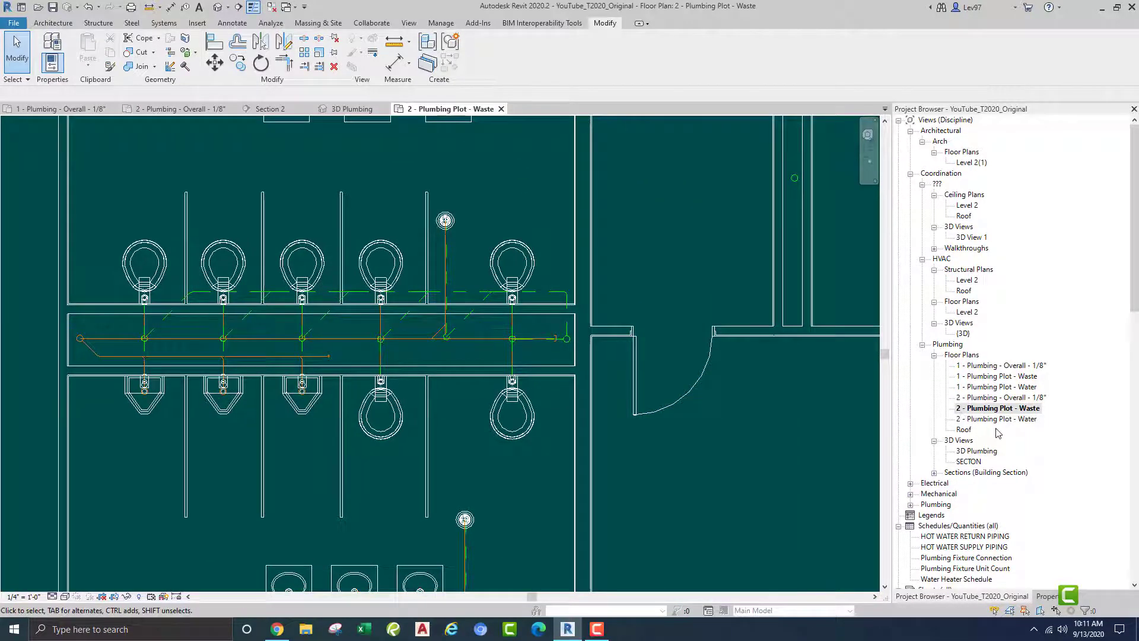
# Open the 2 - Plumbing Plot - Water floor plan and examine the water piping serving the restroom fixtures and the three lavatories.
pyautogui.doubleClick(985, 419)
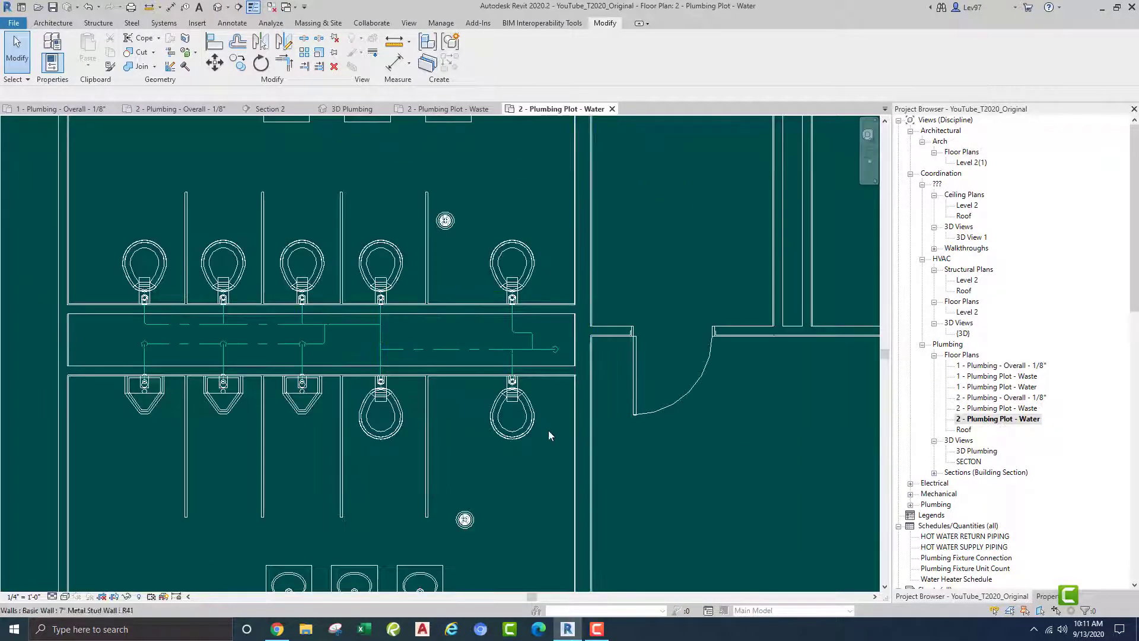
pyautogui.scroll(-2, 402, 385)
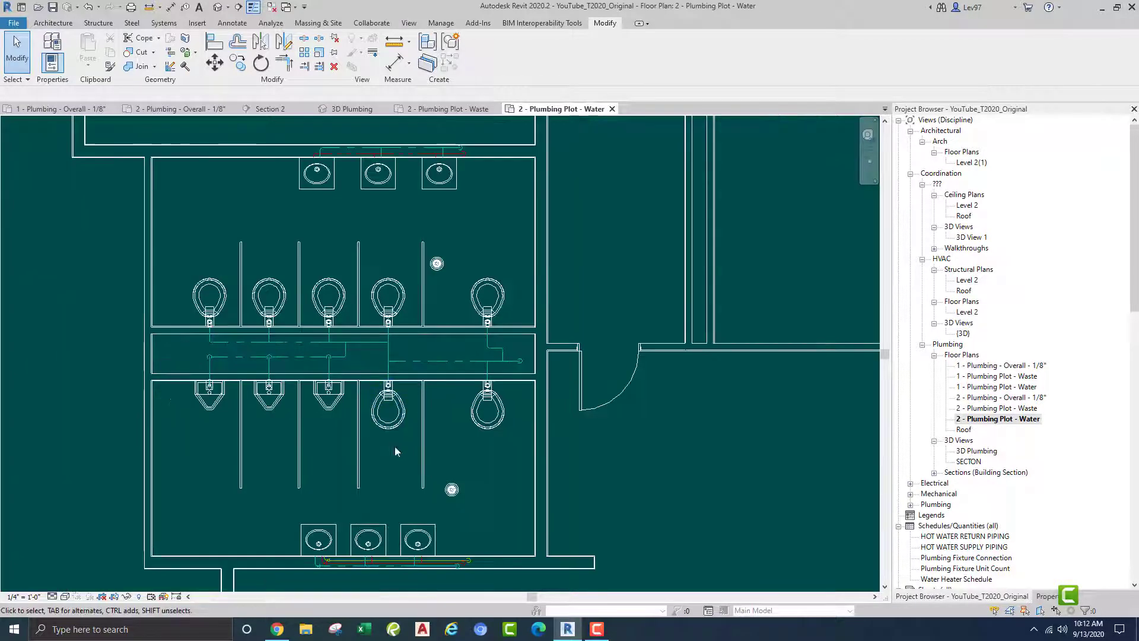
pyautogui.moveTo(394, 446); pyautogui.dragTo(402, 296, button='middle')
pyautogui.scroll(5, 463, 411)
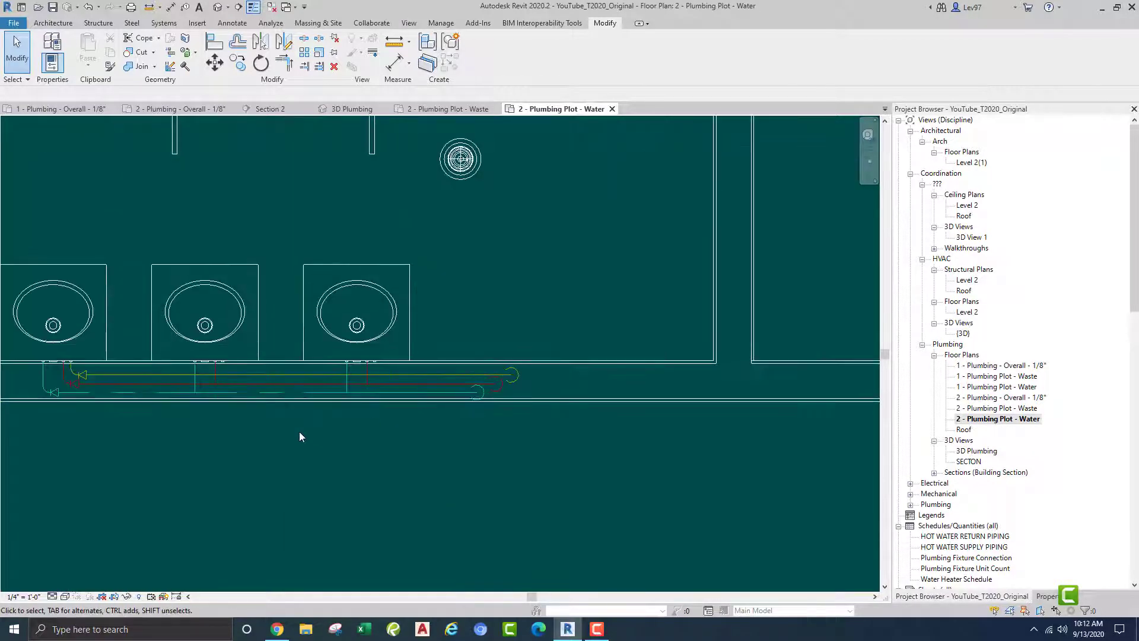
pyautogui.moveTo(267, 430); pyautogui.dragTo(346, 424, button='middle')
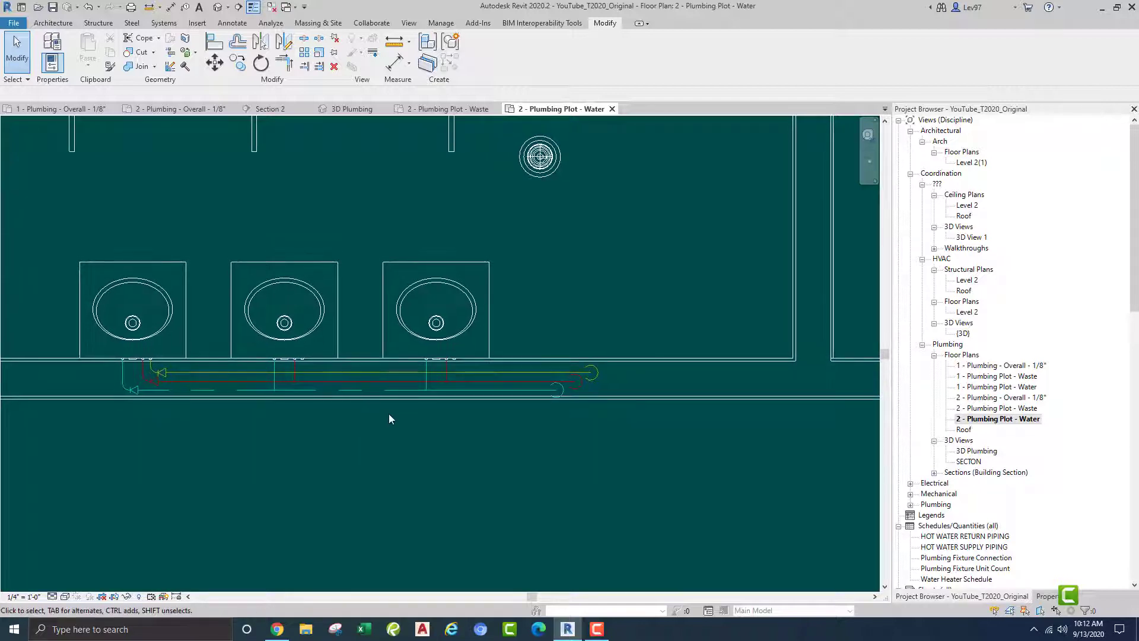
pyautogui.moveTo(389, 414); pyautogui.dragTo(367, 427, button='middle')
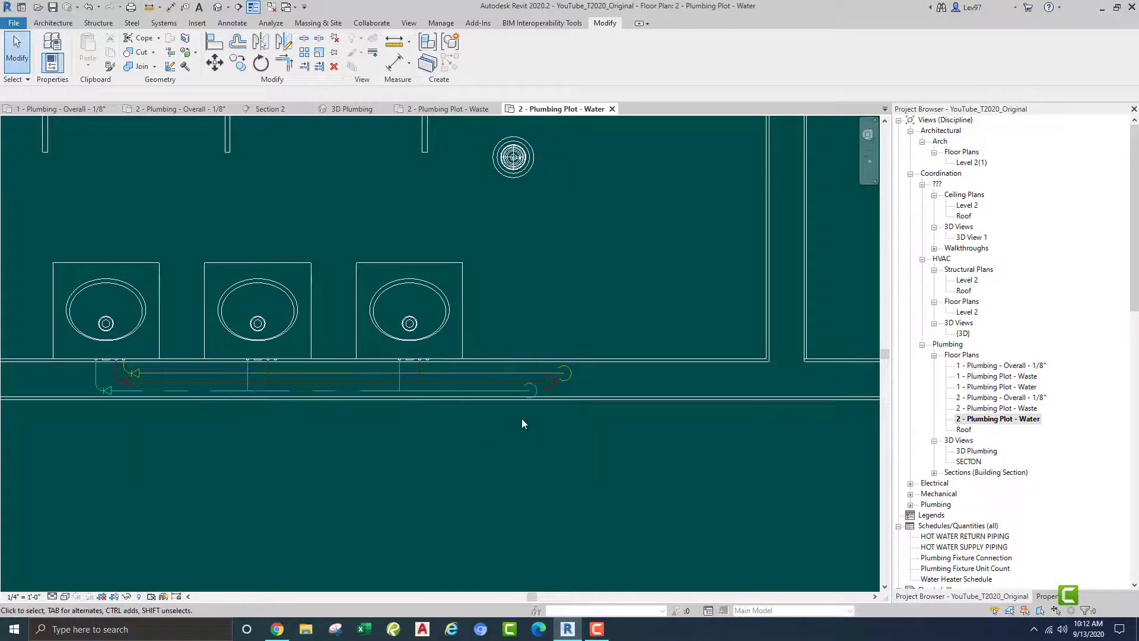
# Override the DHW piping system's graphics with another IMPORT-PHANTOM line pattern and apply the type properties.
pyautogui.click(1049, 597)
pyautogui.click(938, 597)
pyautogui.scroll(-5, 988, 403)
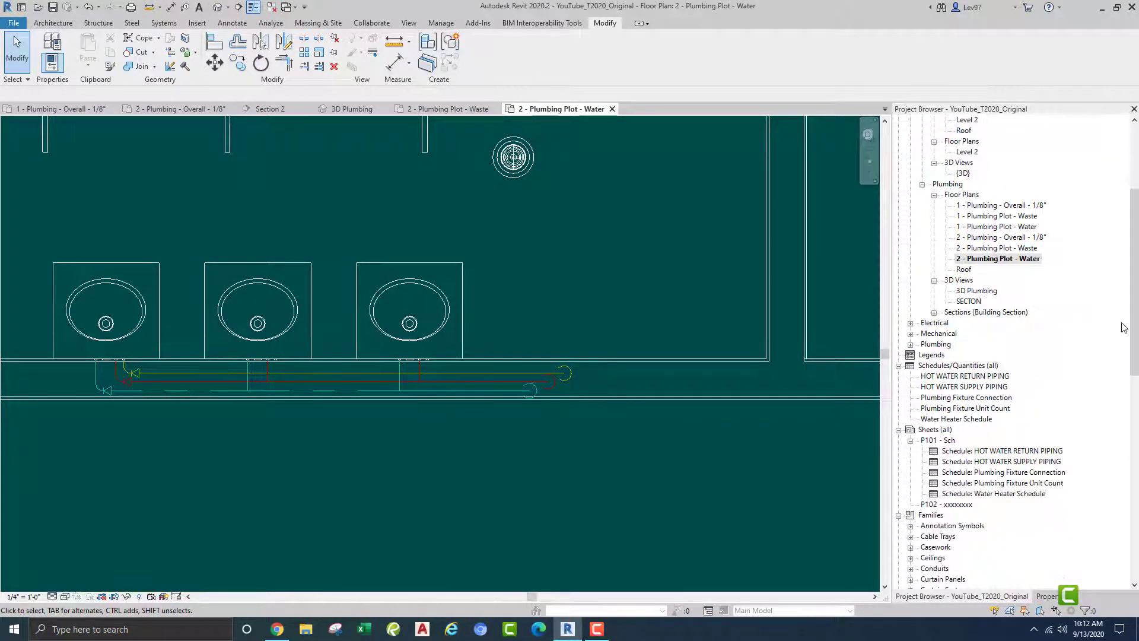
pyautogui.moveTo(1134, 344); pyautogui.dragTo(1136, 516)
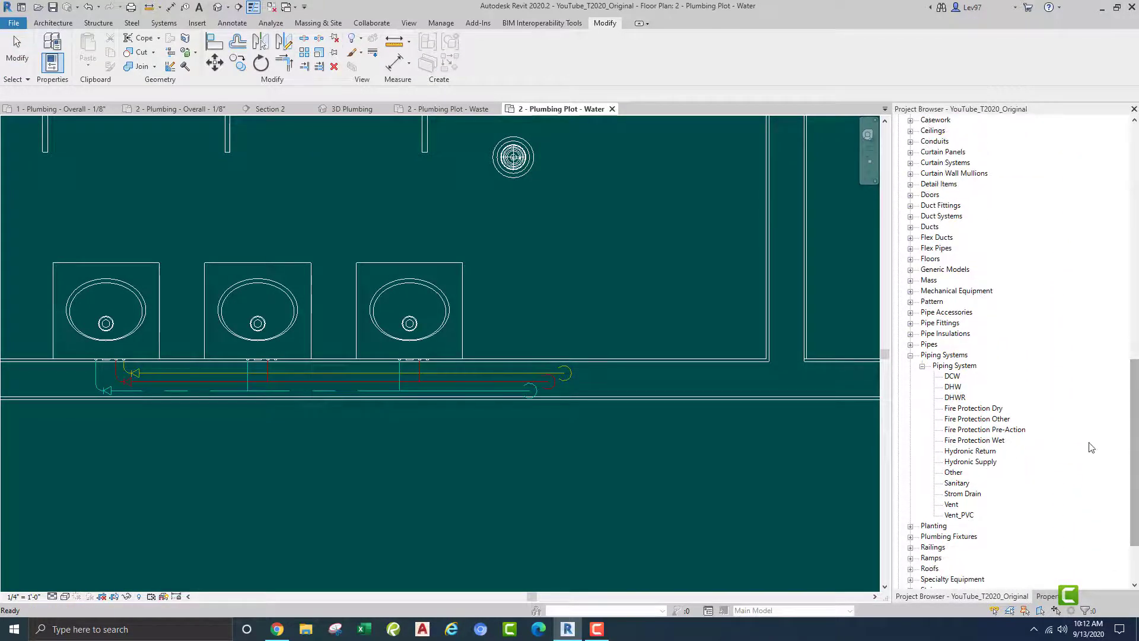
pyautogui.rightClick(956, 390)
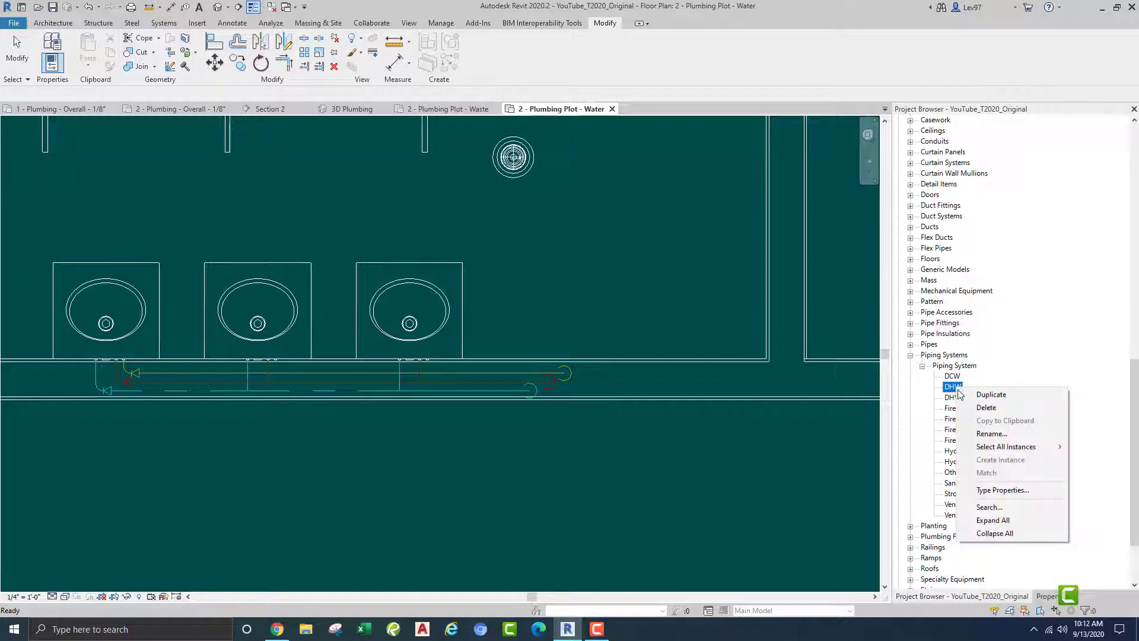
pyautogui.click(1003, 490)
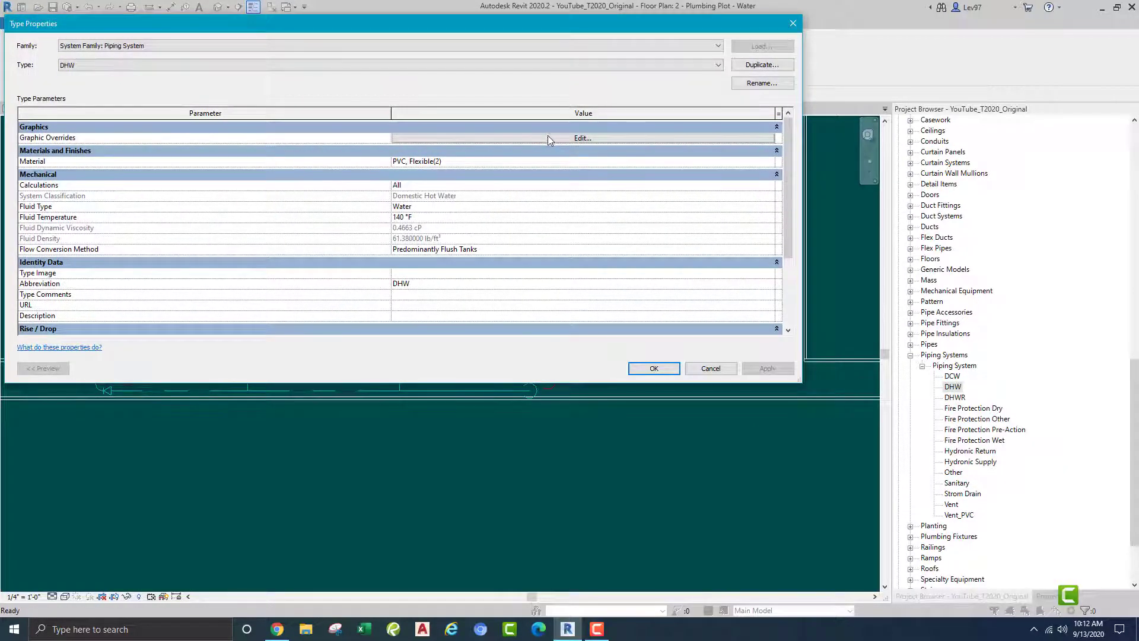
pyautogui.click(550, 138)
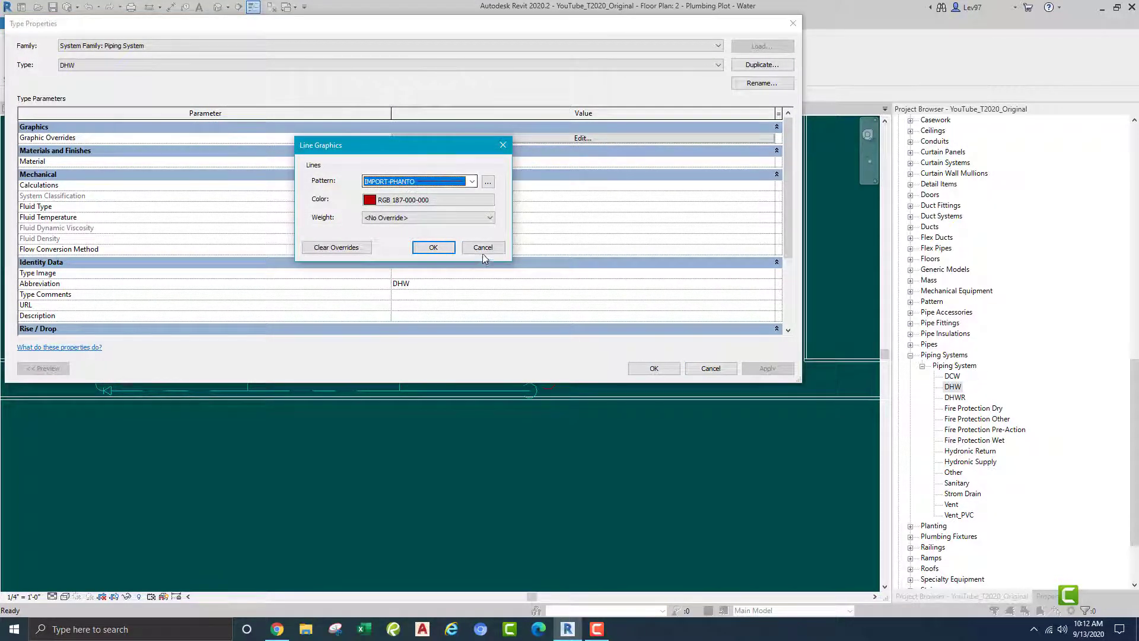
pyautogui.click(449, 186)
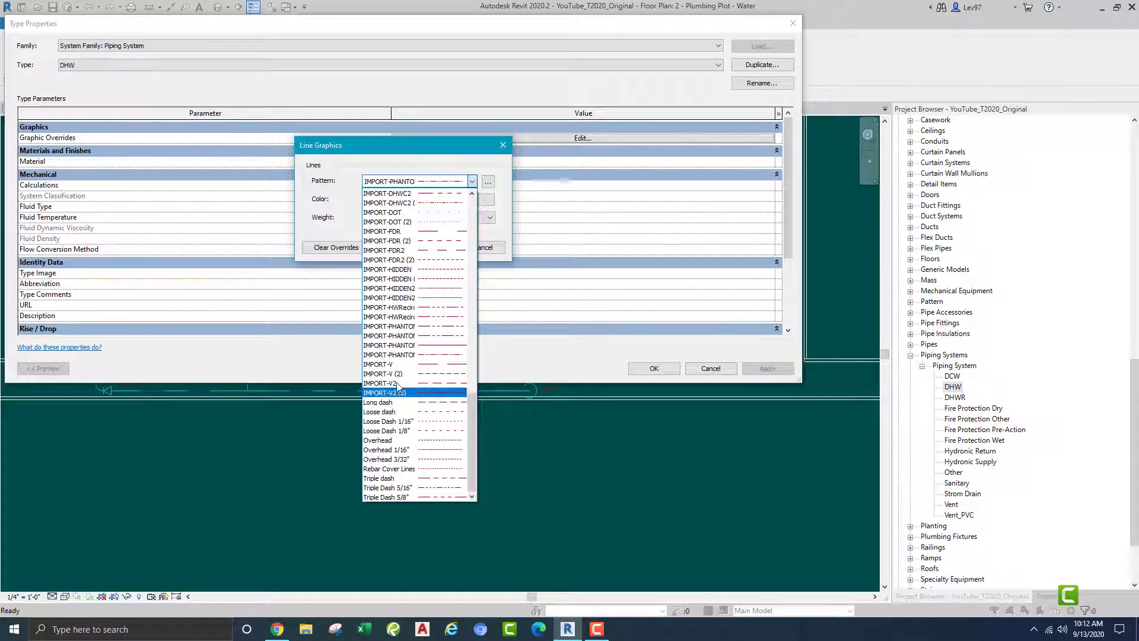
pyautogui.click(404, 327)
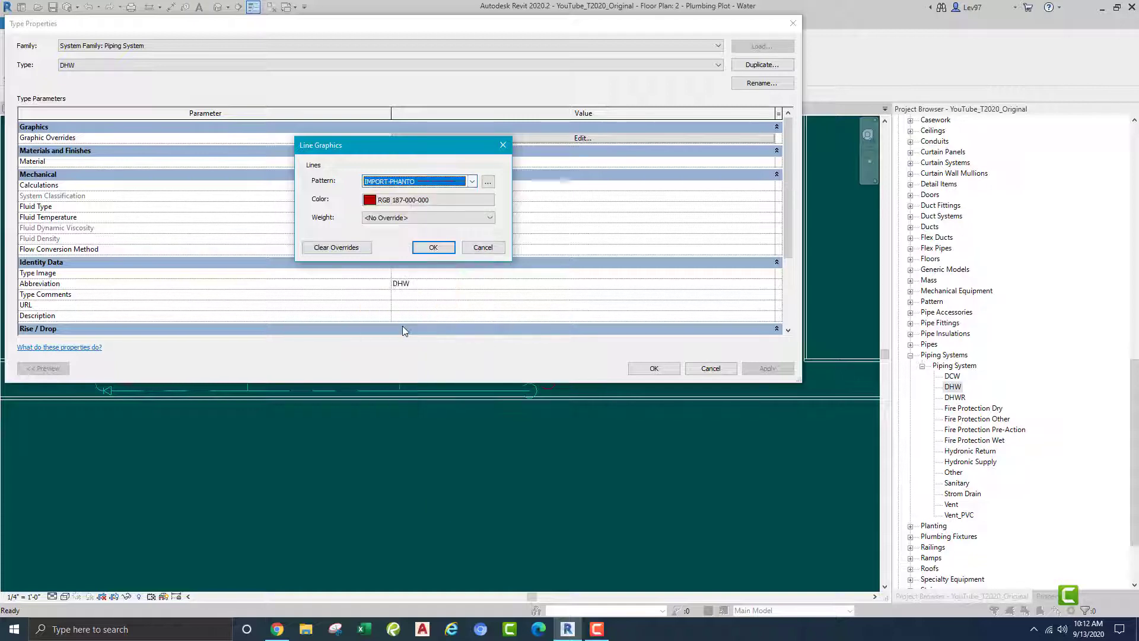
pyautogui.click(437, 247)
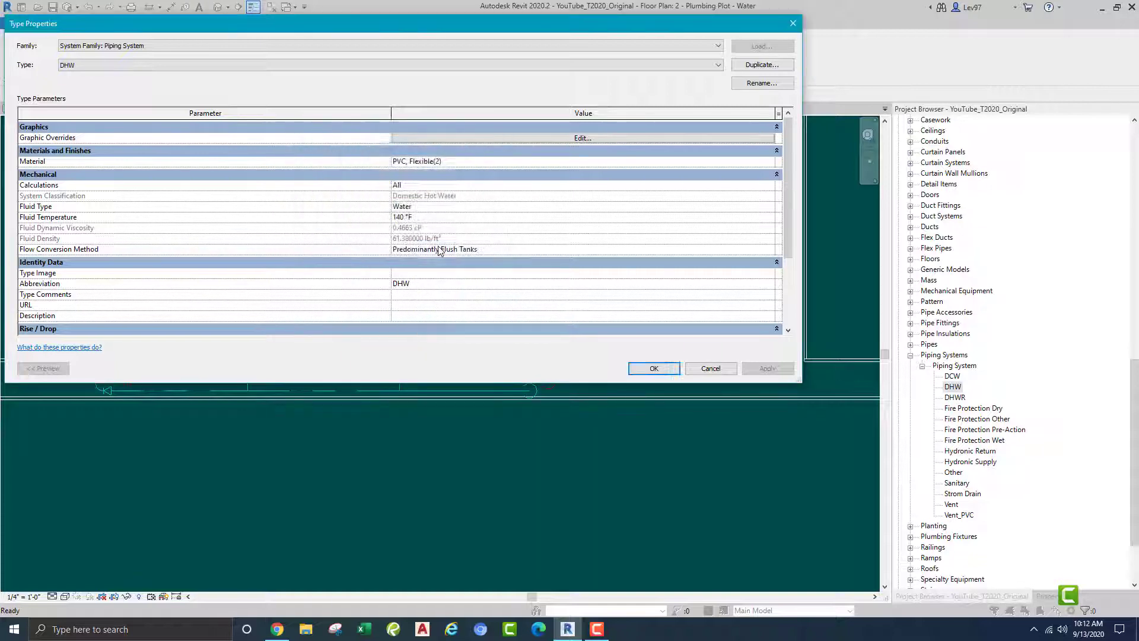
pyautogui.click(655, 368)
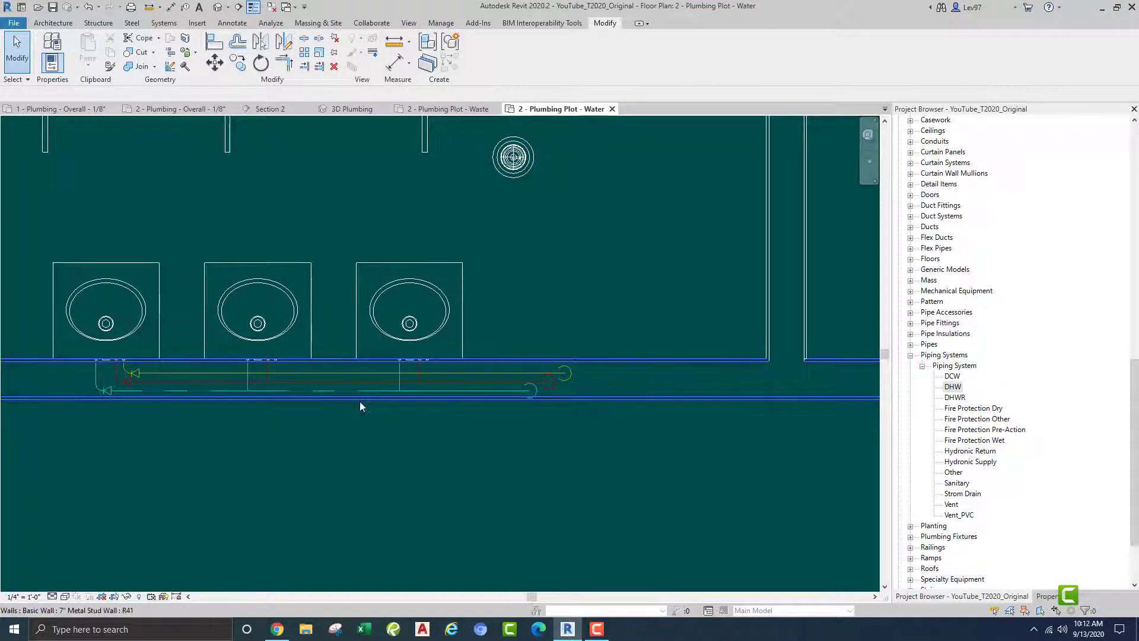
# Draw a 9'-0" test pipe similar to the hot water pipe below the lavatory wall and delete it.
pyautogui.scroll(3, 380, 424)
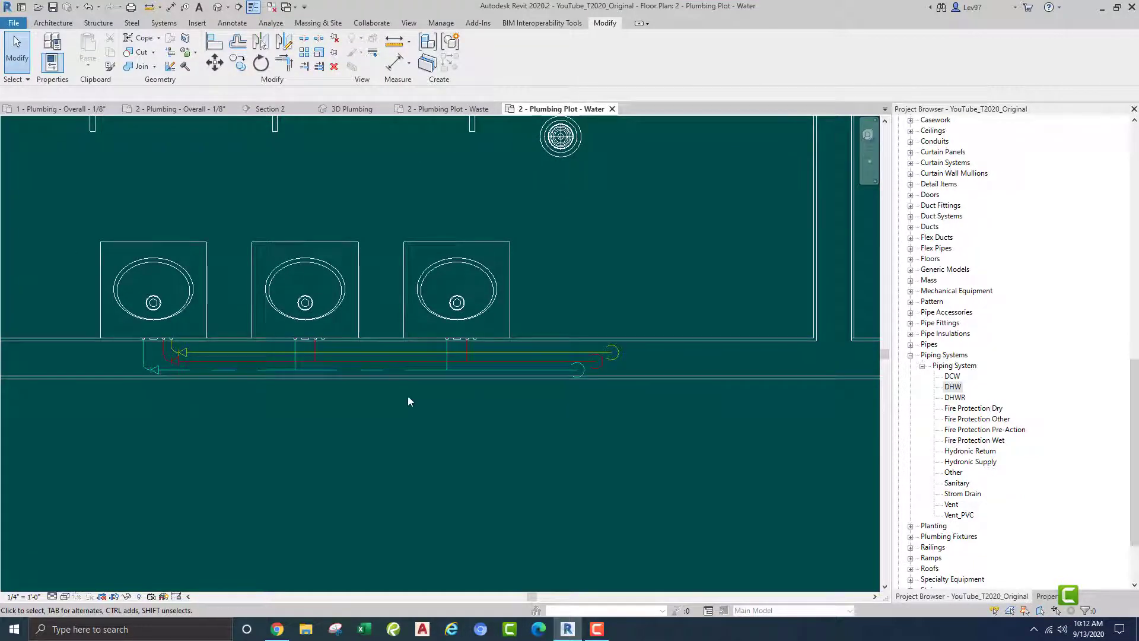
pyautogui.rightClick(375, 355)
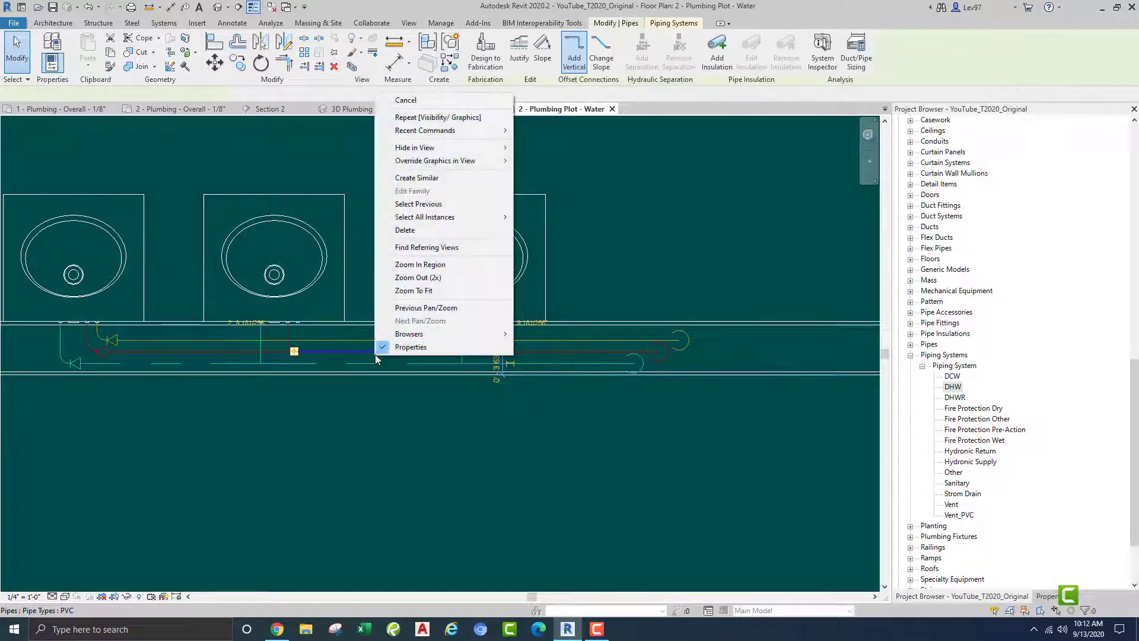
pyautogui.click(417, 178)
pyautogui.click(82, 445)
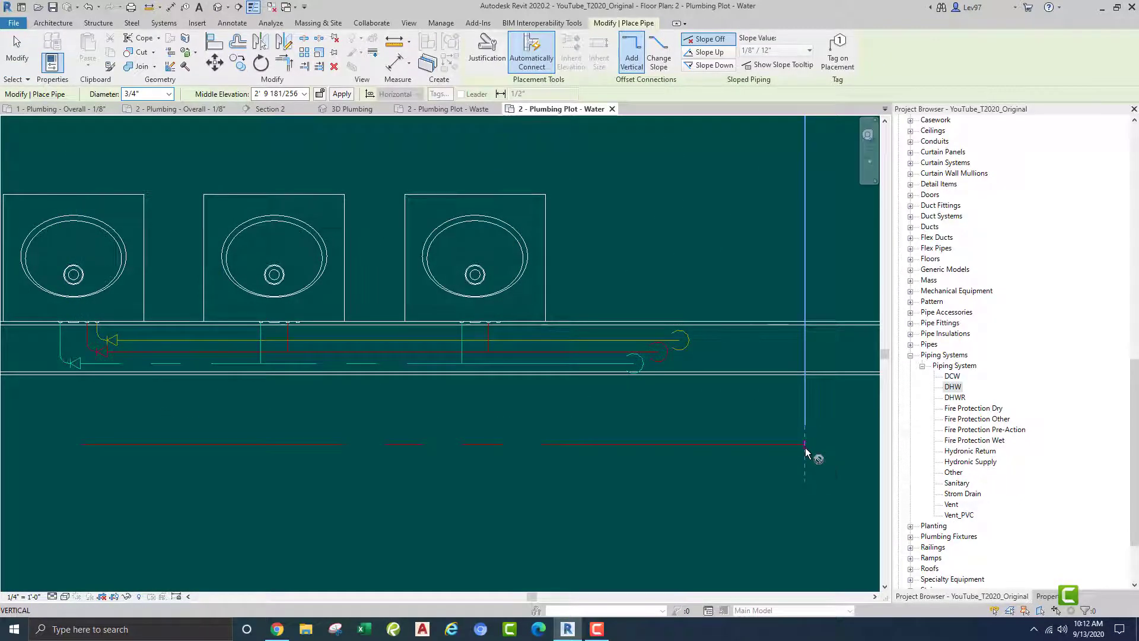
pyautogui.click(805, 444)
pyautogui.press('Escape')
pyautogui.click(598, 446)
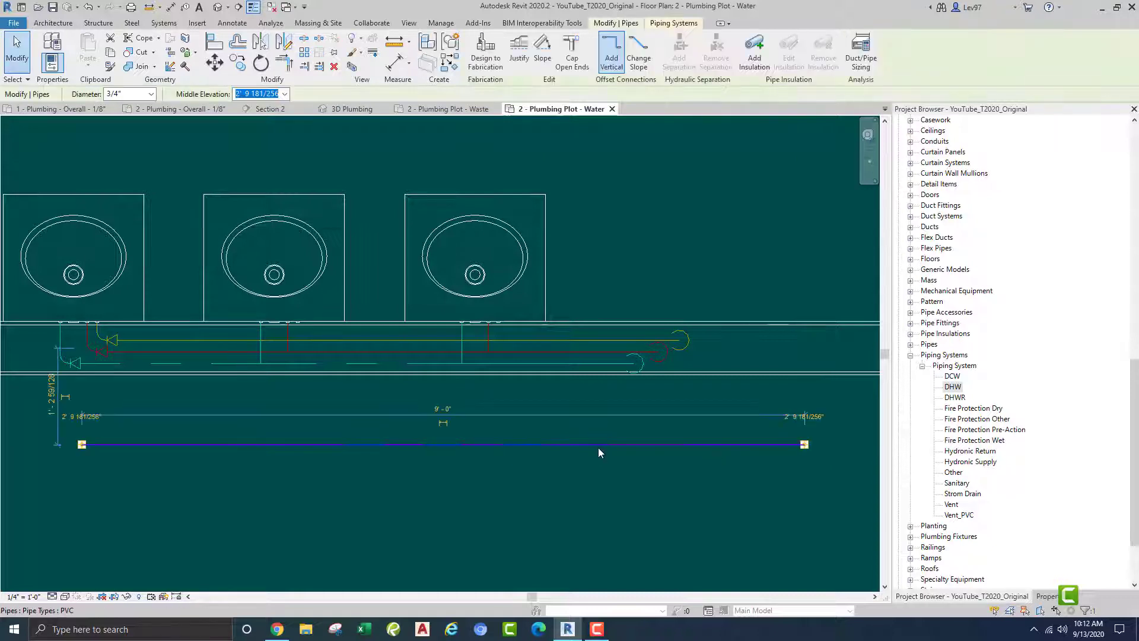
pyautogui.press('Delete')
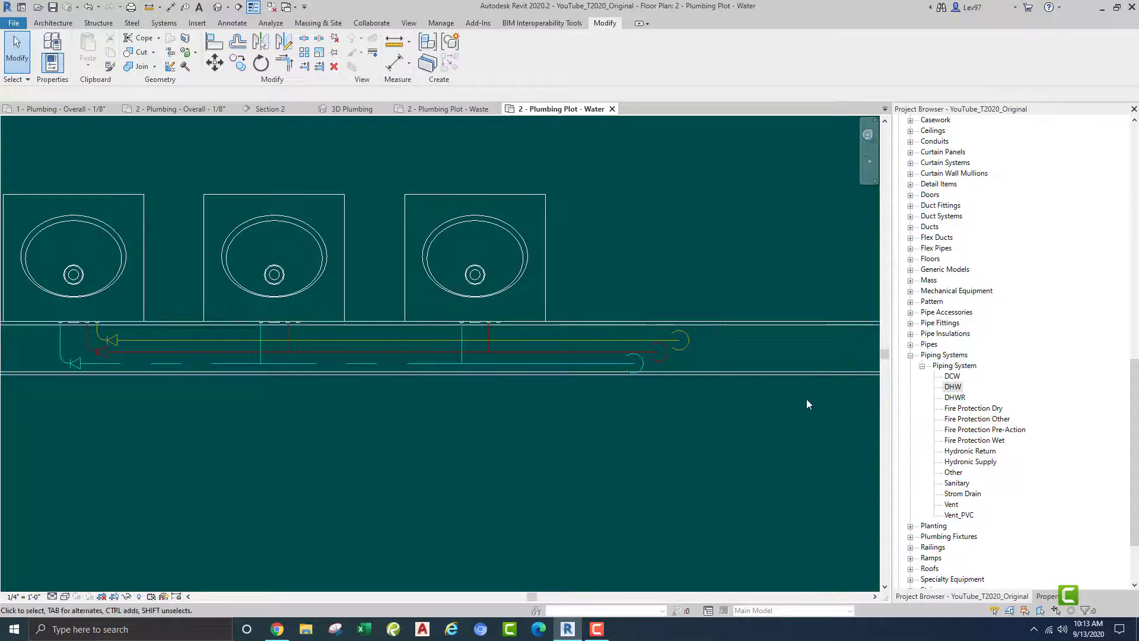
# Set the line pattern in the DHW piping system's graphic overrides to Double Dash 3/8" and apply it.
pyautogui.click(953, 387)
pyautogui.rightClick(957, 389)
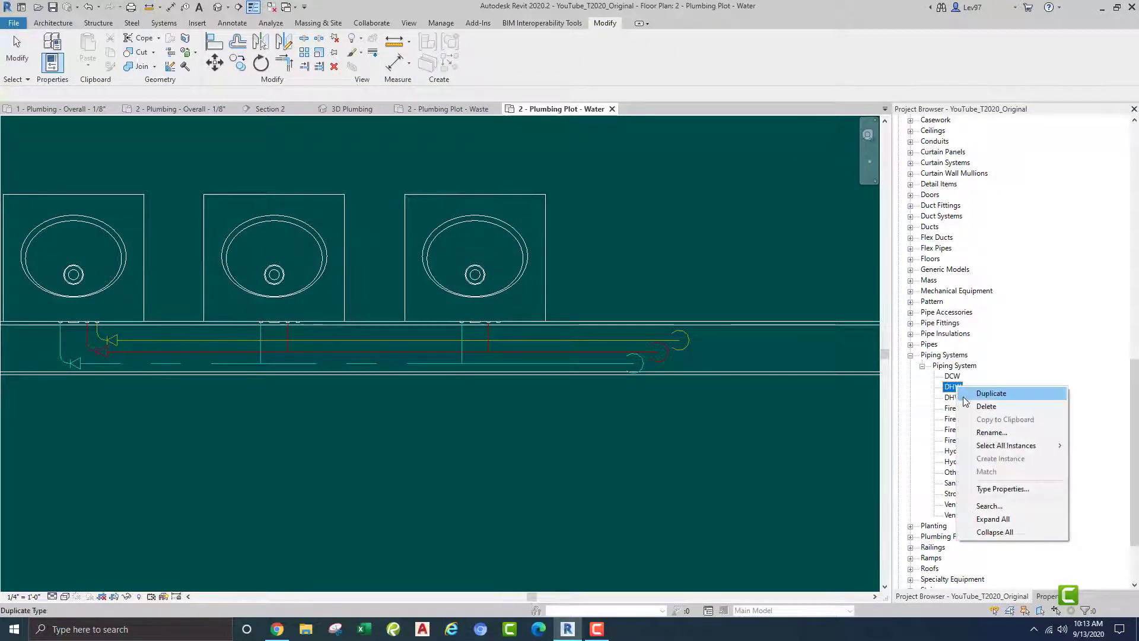
pyautogui.click(1003, 489)
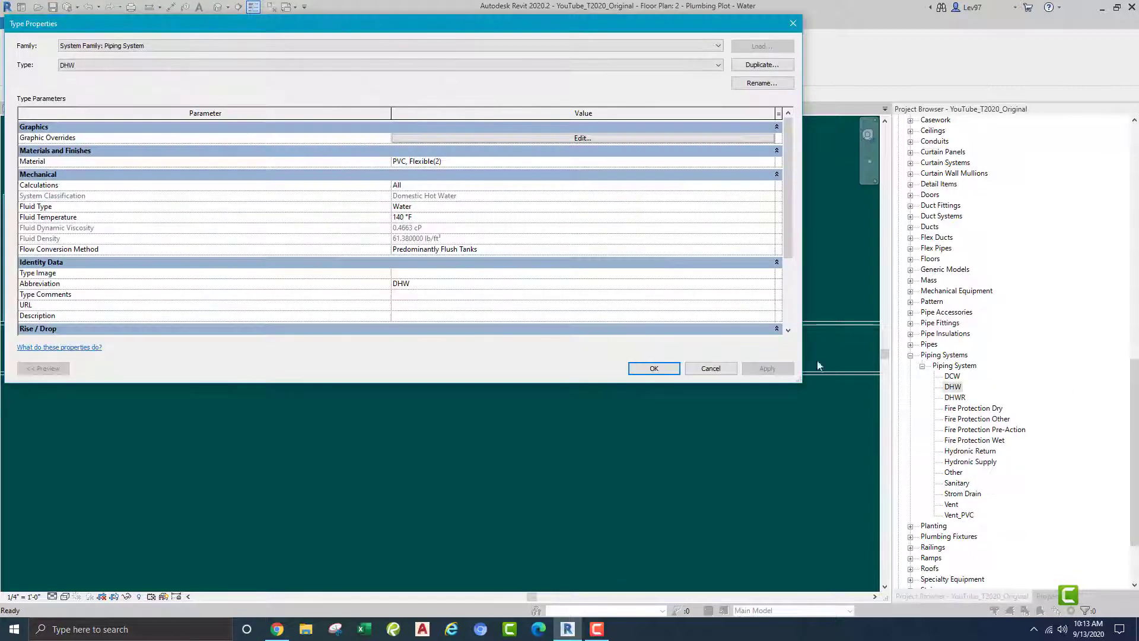
pyautogui.click(550, 137)
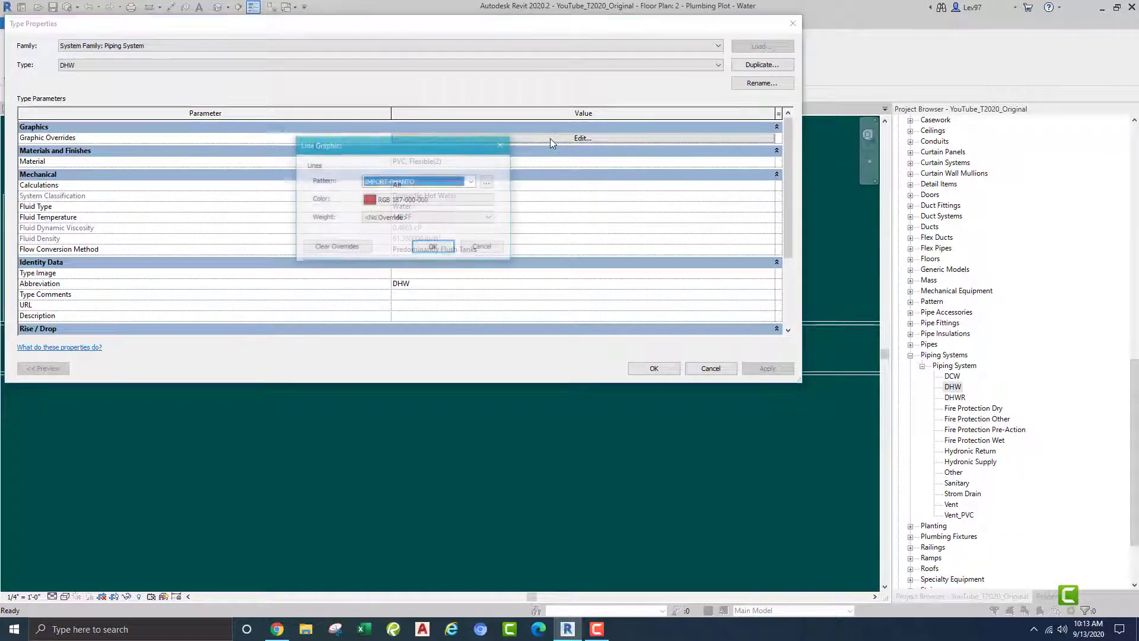
pyautogui.click(425, 182)
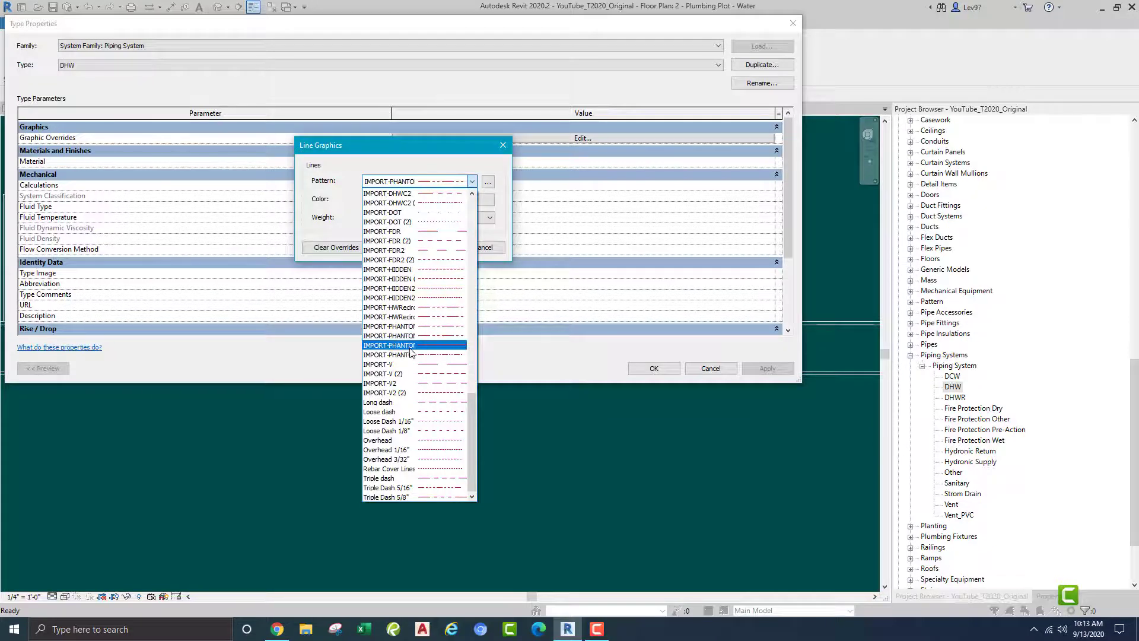
pyautogui.moveTo(475, 389); pyautogui.dragTo(475, 213)
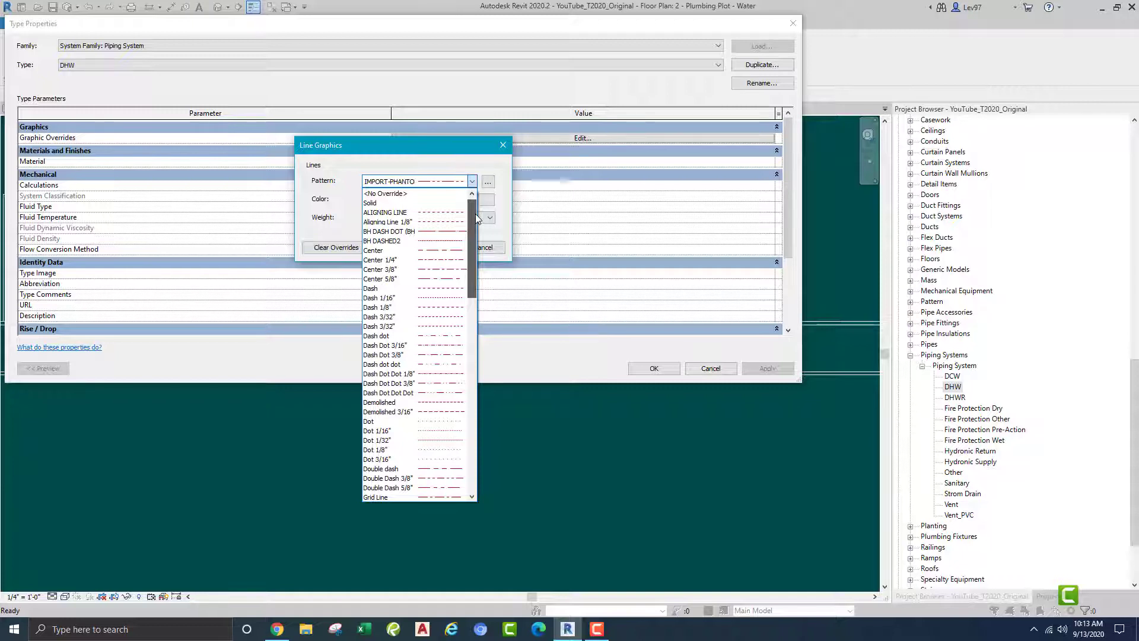
pyautogui.moveTo(475, 214); pyautogui.dragTo(476, 255)
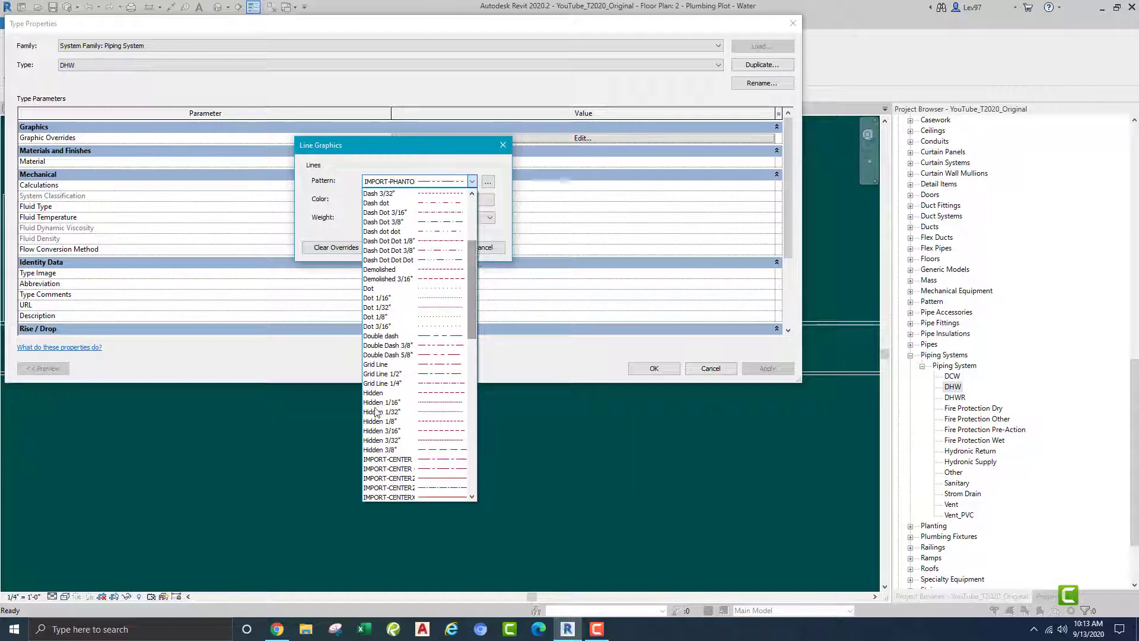
pyautogui.click(382, 345)
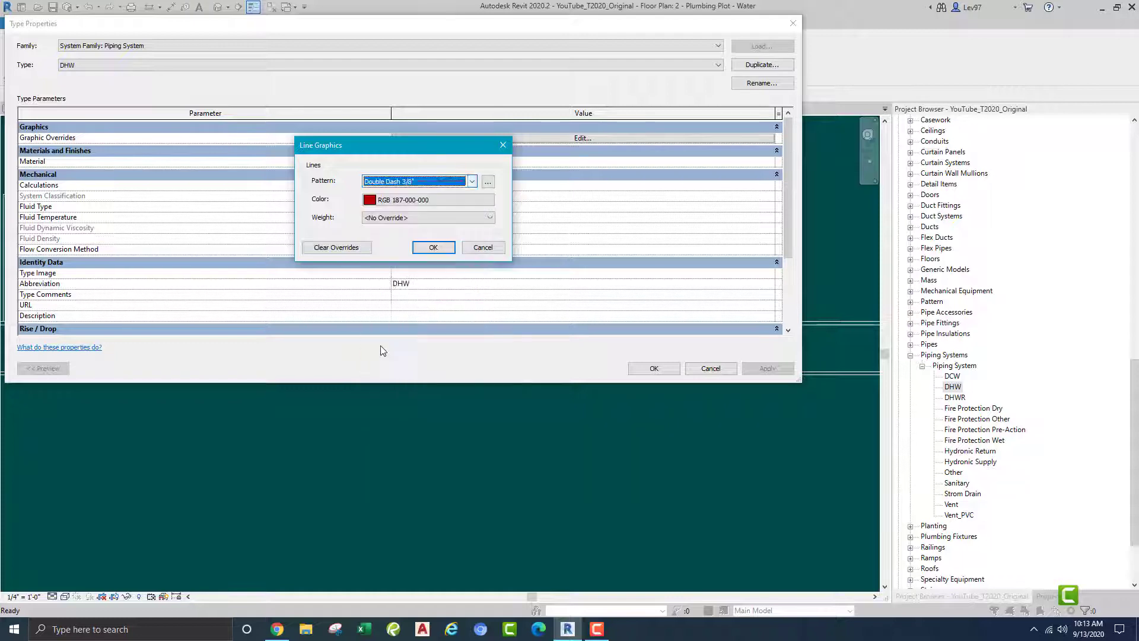
pyautogui.click(435, 247)
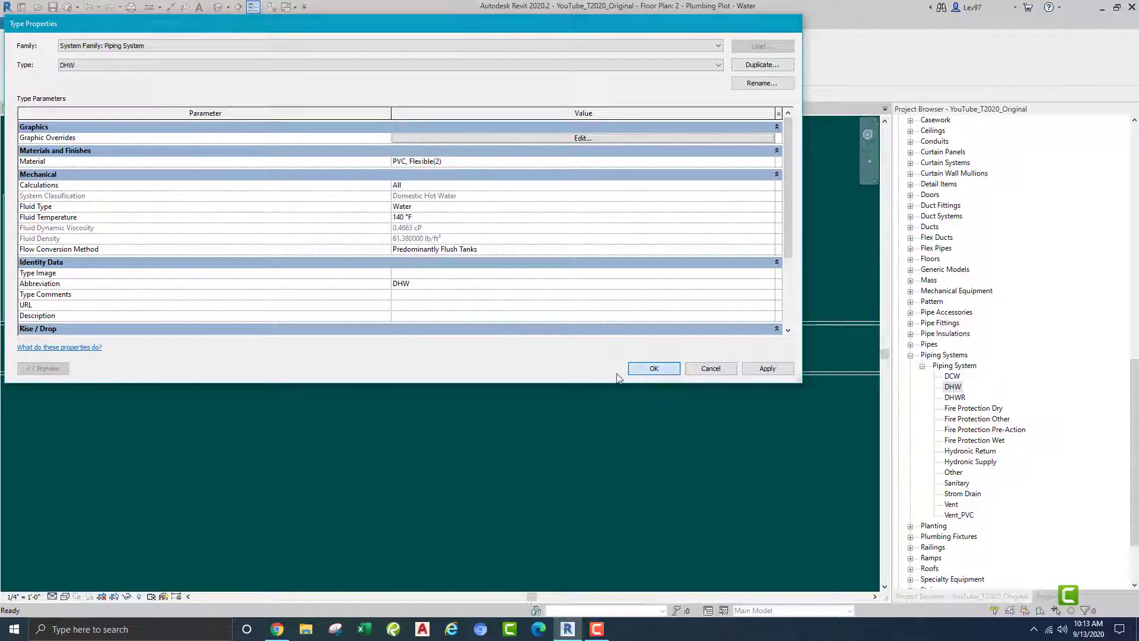
pyautogui.click(654, 369)
pyautogui.scroll(-4, 369, 407)
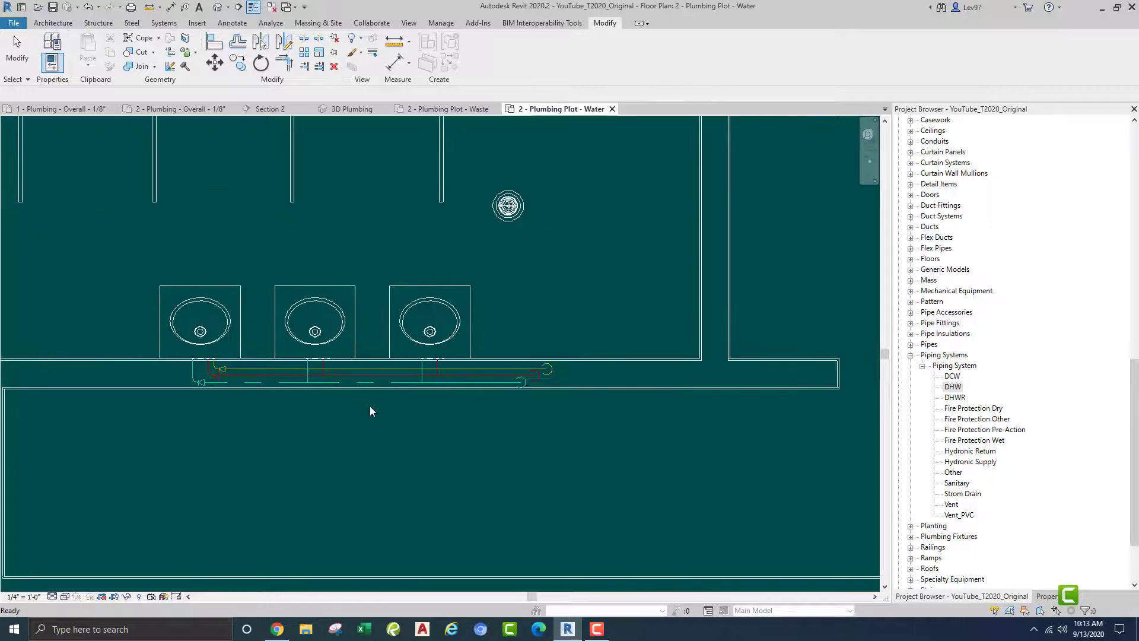
pyautogui.press('d')
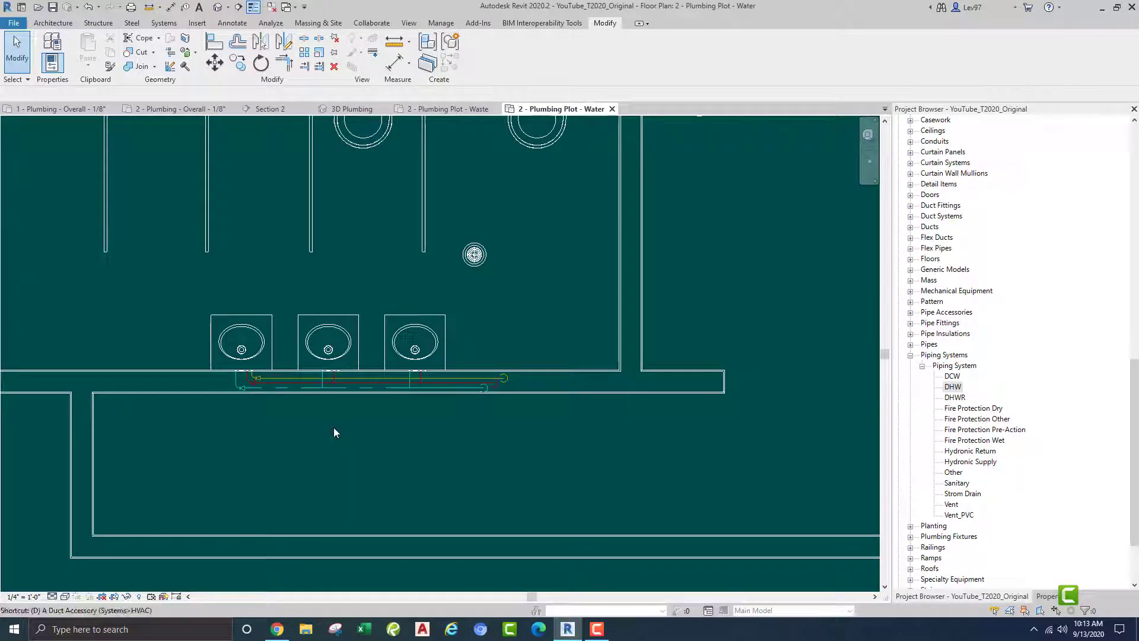
pyautogui.press('l')
pyautogui.click(254, 406)
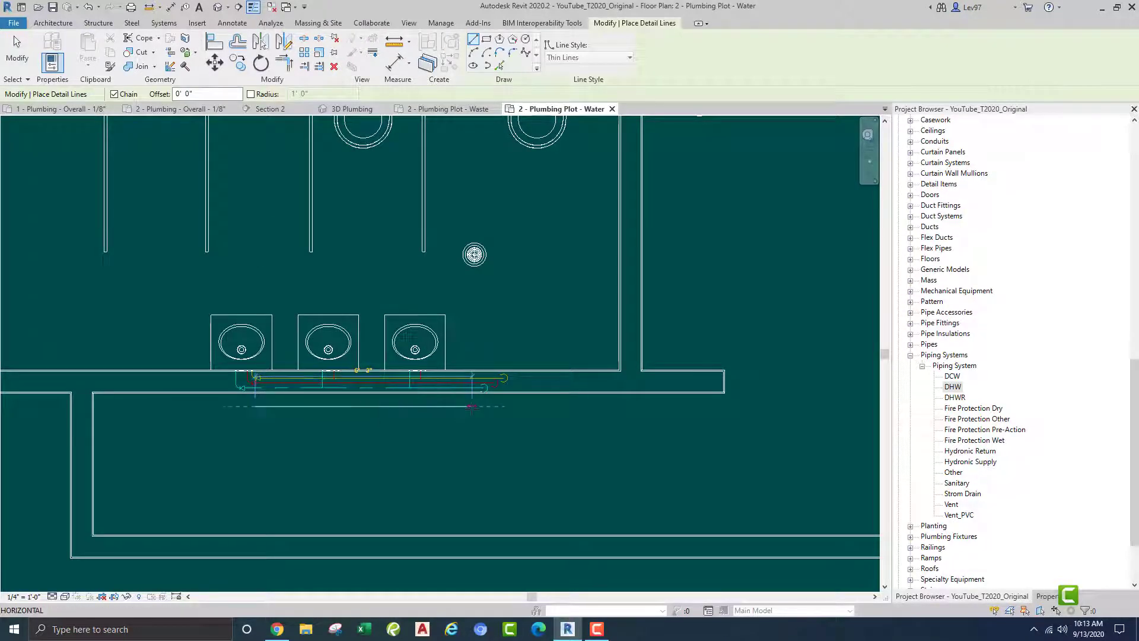
pyautogui.press('Escape')
pyautogui.press('Escape')
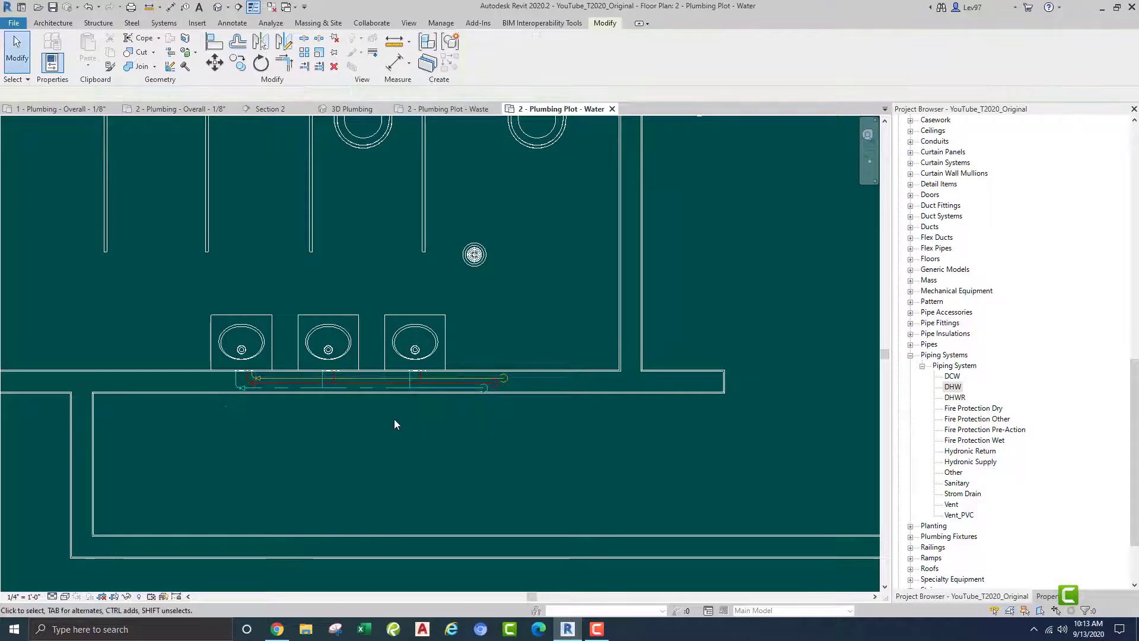
# Set the line pattern in the DHW piping system's graphic overrides to IMPORT-DHW2 (2) and apply it.
pyautogui.moveTo(394, 424); pyautogui.dragTo(412, 419, button='middle')
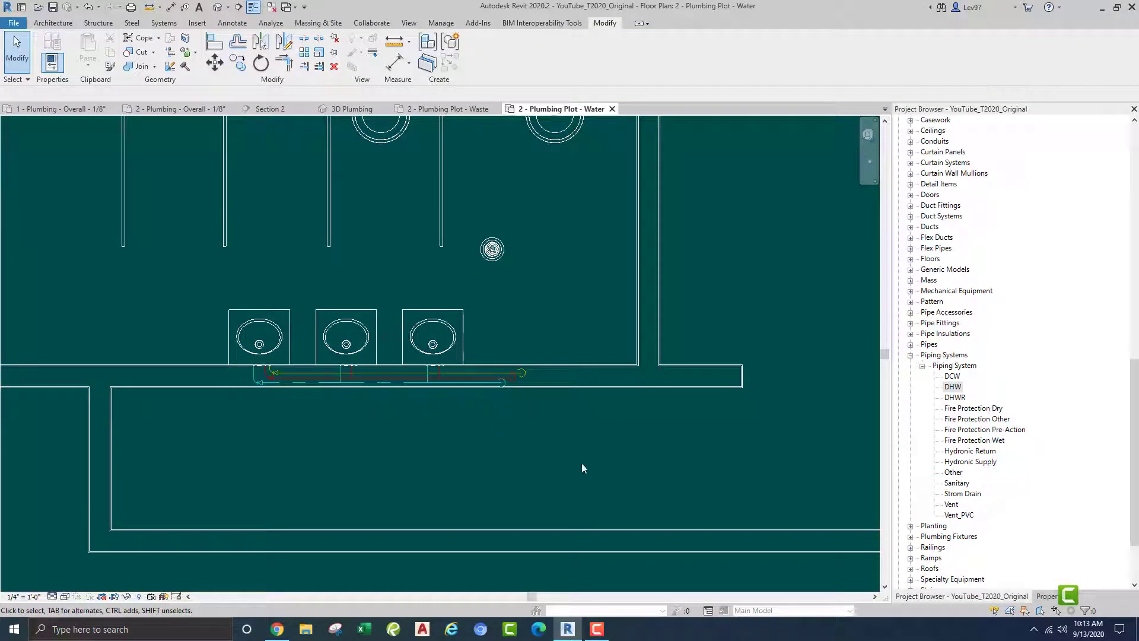
pyautogui.rightClick(953, 390)
pyautogui.click(1007, 491)
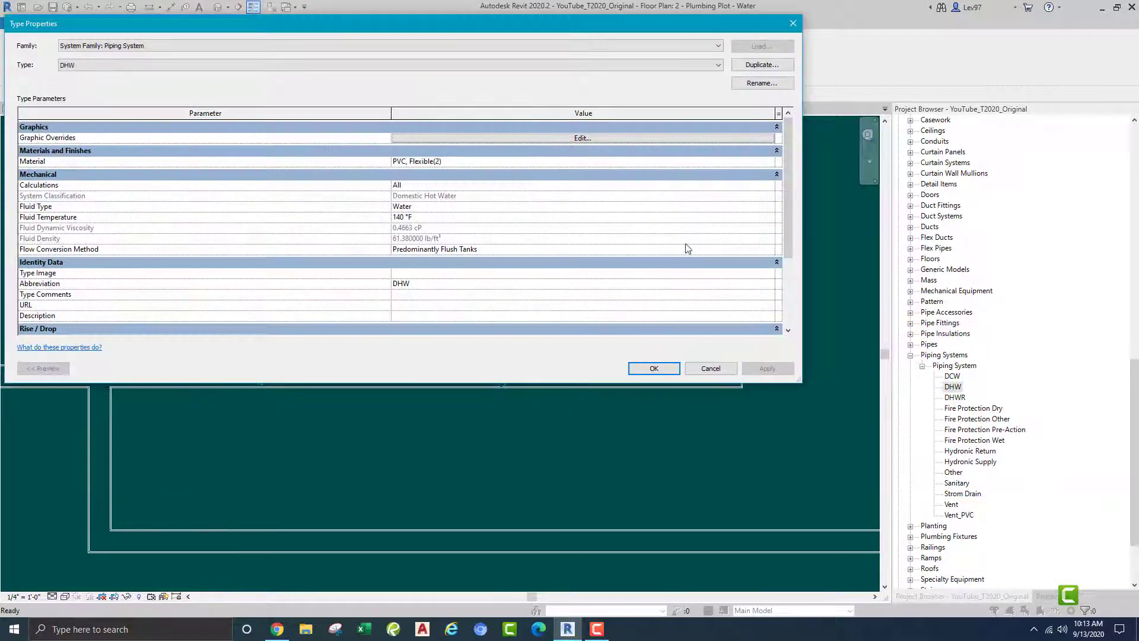
pyautogui.click(565, 138)
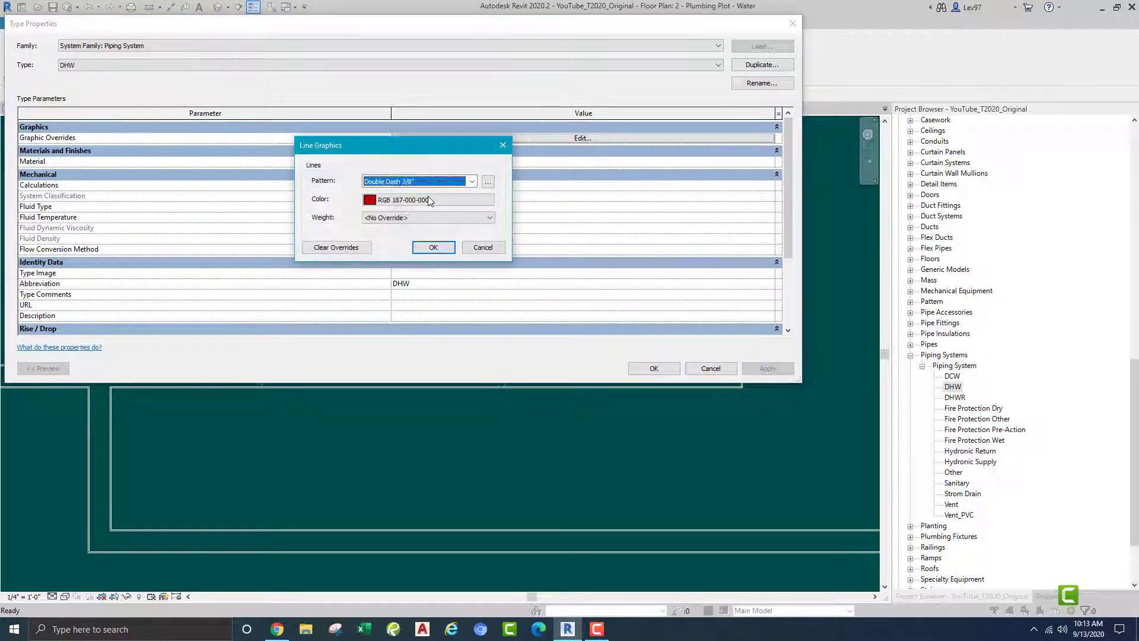
pyautogui.click(430, 186)
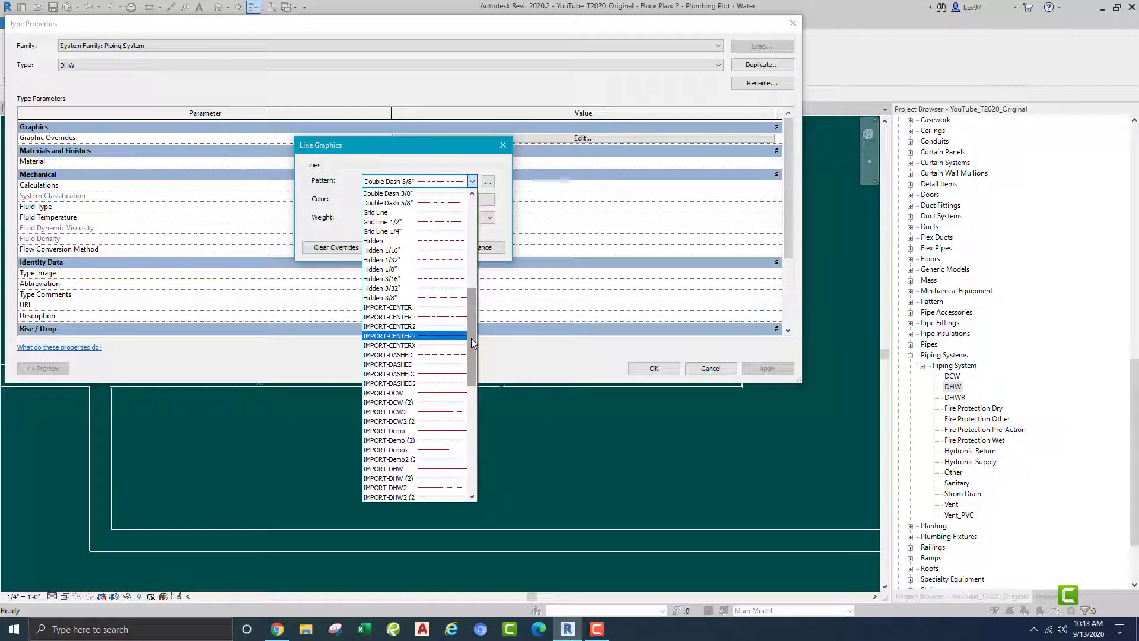
pyautogui.moveTo(472, 339); pyautogui.dragTo(471, 236)
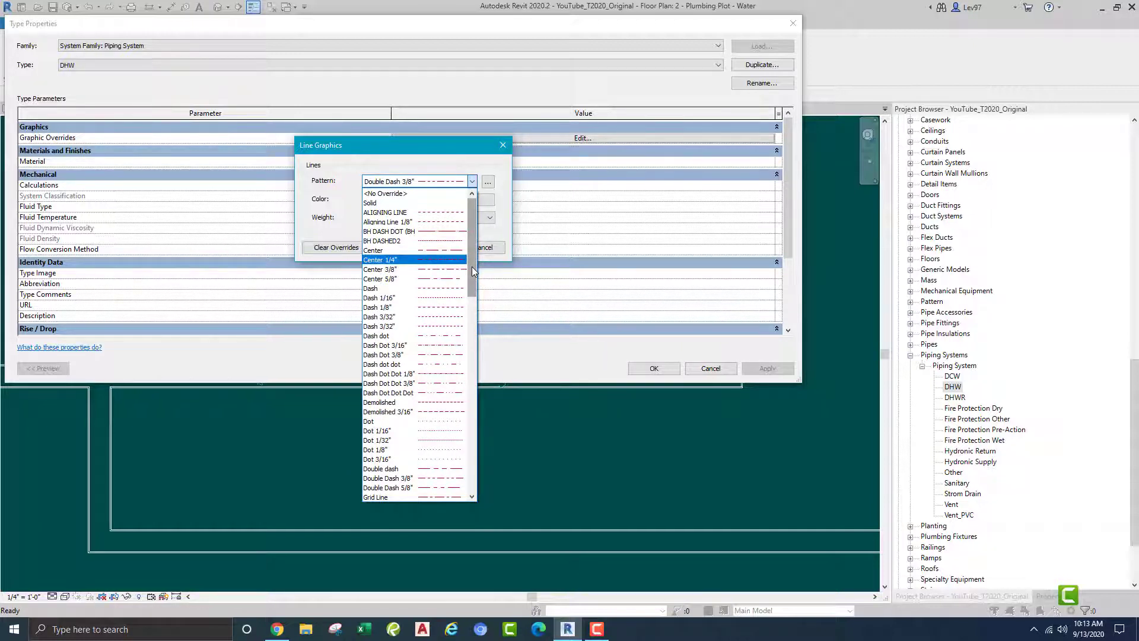
pyautogui.moveTo(472, 269); pyautogui.dragTo(472, 372)
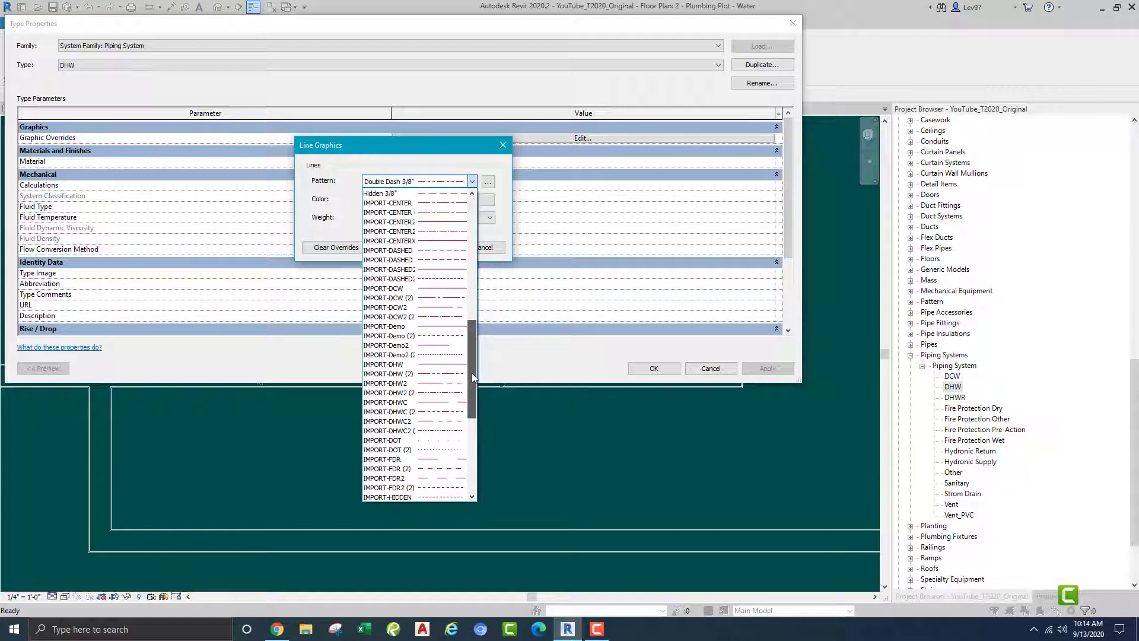
pyautogui.moveTo(473, 373); pyautogui.dragTo(472, 370)
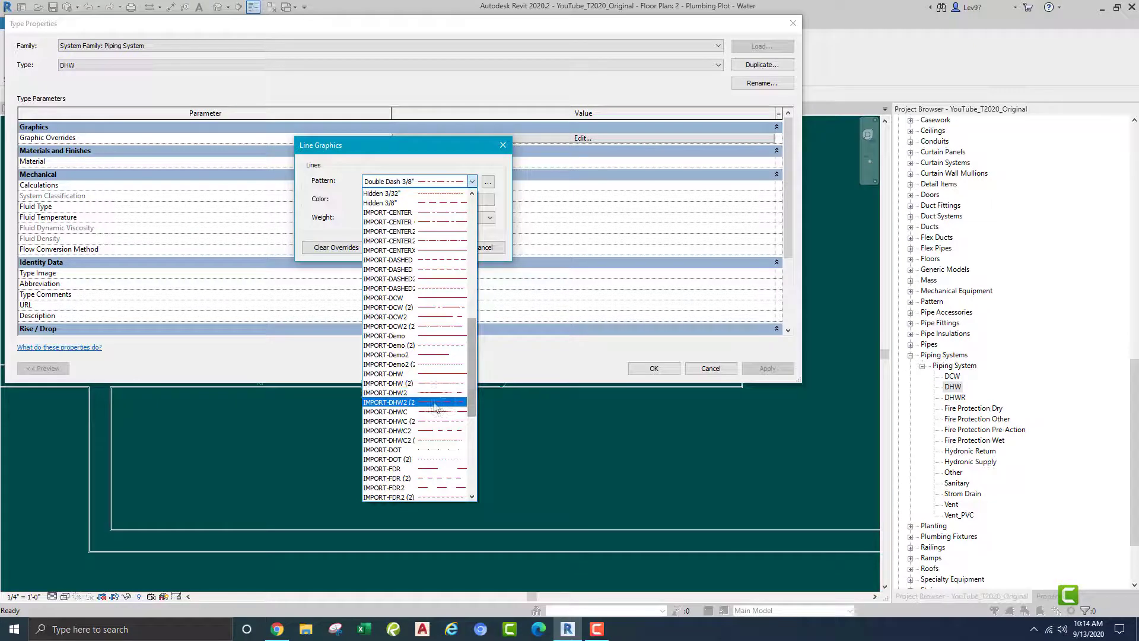
pyautogui.click(385, 406)
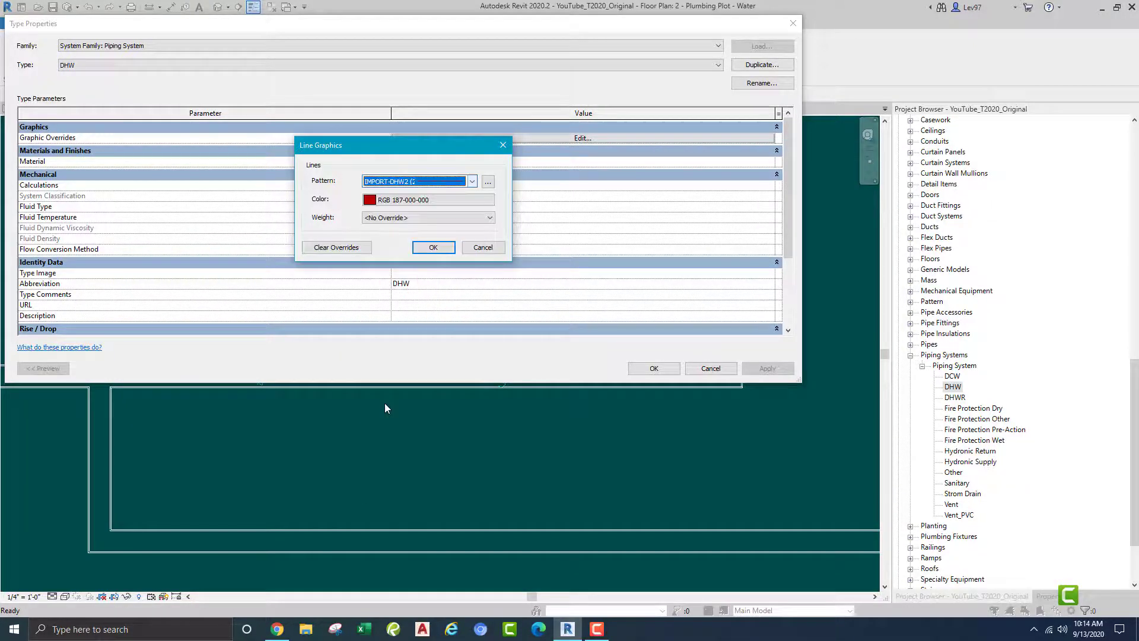
pyautogui.click(433, 248)
pyautogui.click(654, 369)
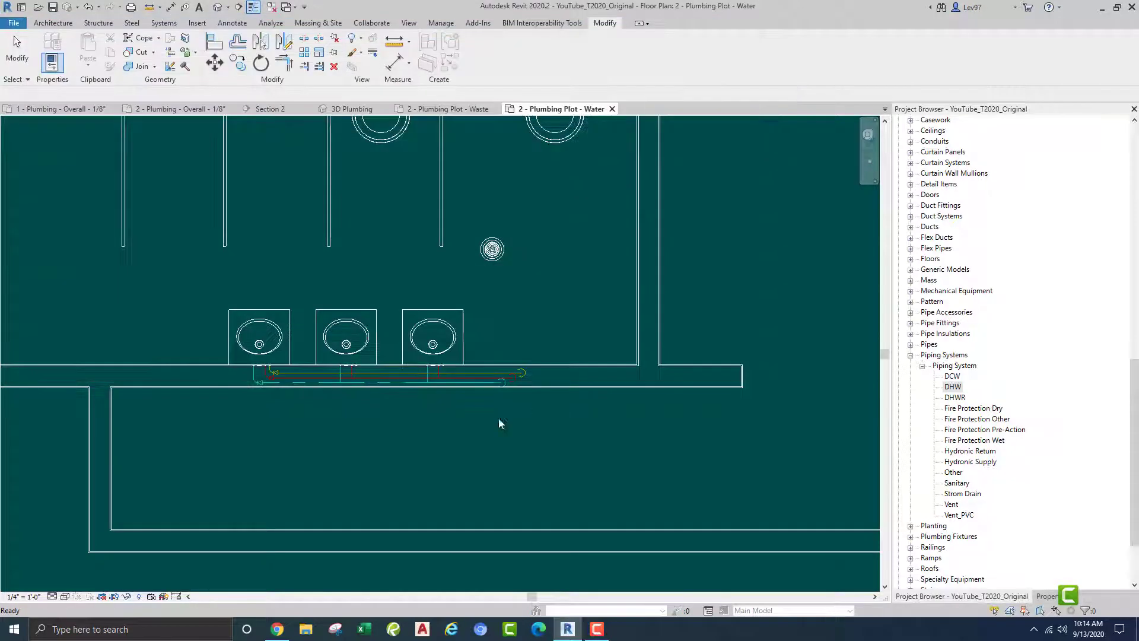
# Set the line pattern in the DHW piping system's graphic overrides to the last listed IMPORT-PHANTOM variant, just before IMPORT-V, and accept the type properties.
pyautogui.scroll(5, 371, 398)
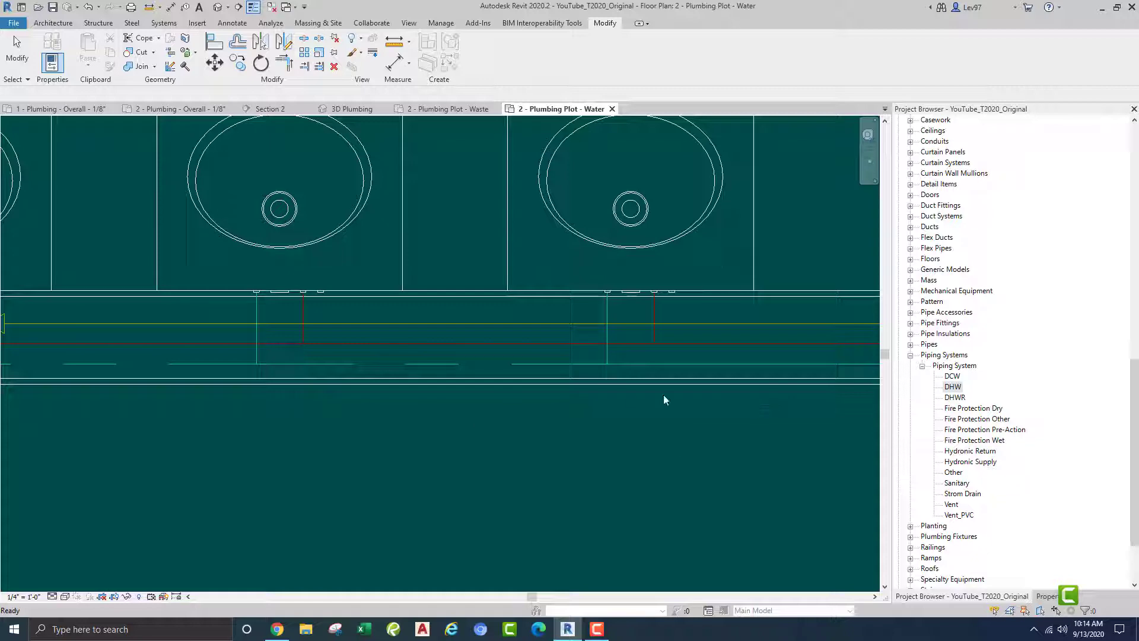
pyautogui.rightClick(952, 390)
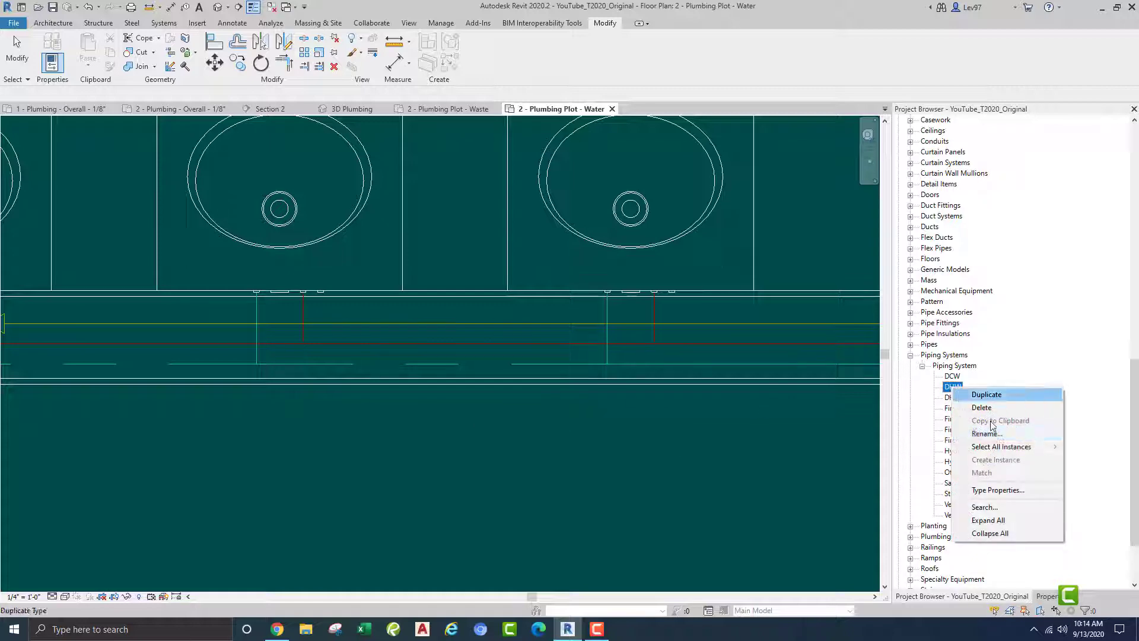
pyautogui.click(1008, 492)
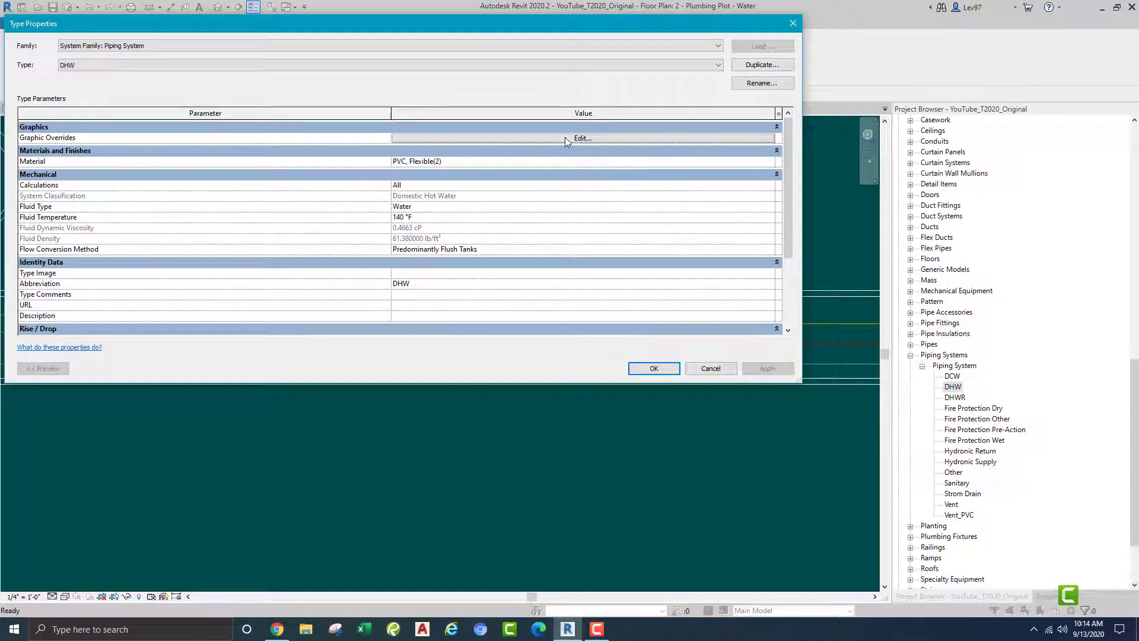
pyautogui.click(561, 137)
pyautogui.click(449, 181)
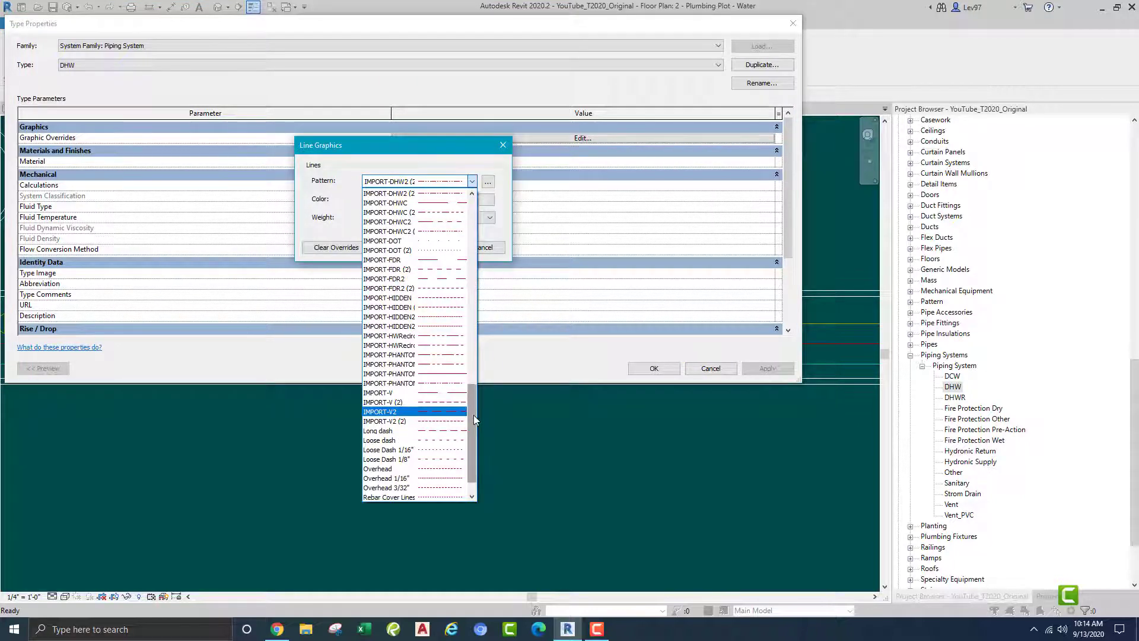
pyautogui.moveTo(474, 415); pyautogui.dragTo(475, 462)
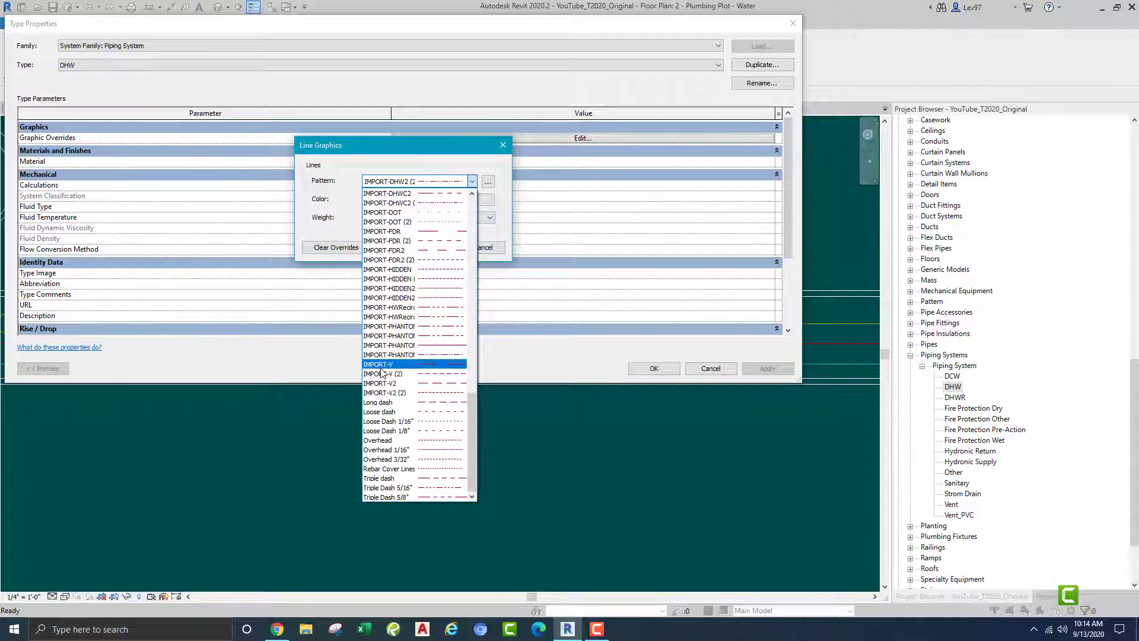
pyautogui.click(385, 355)
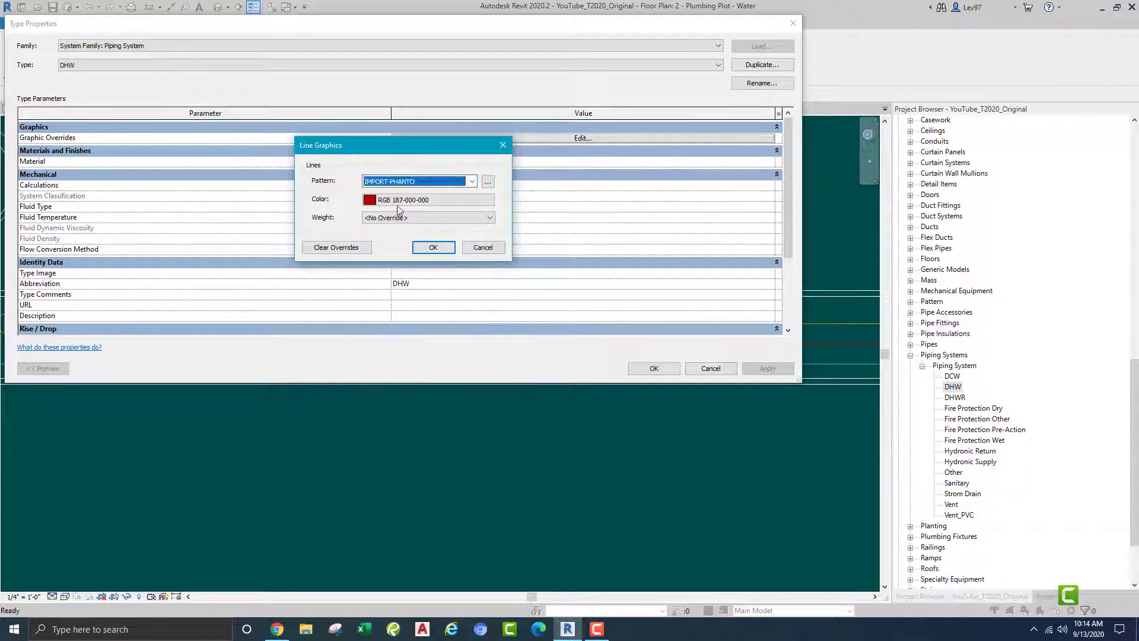
pyautogui.click(434, 248)
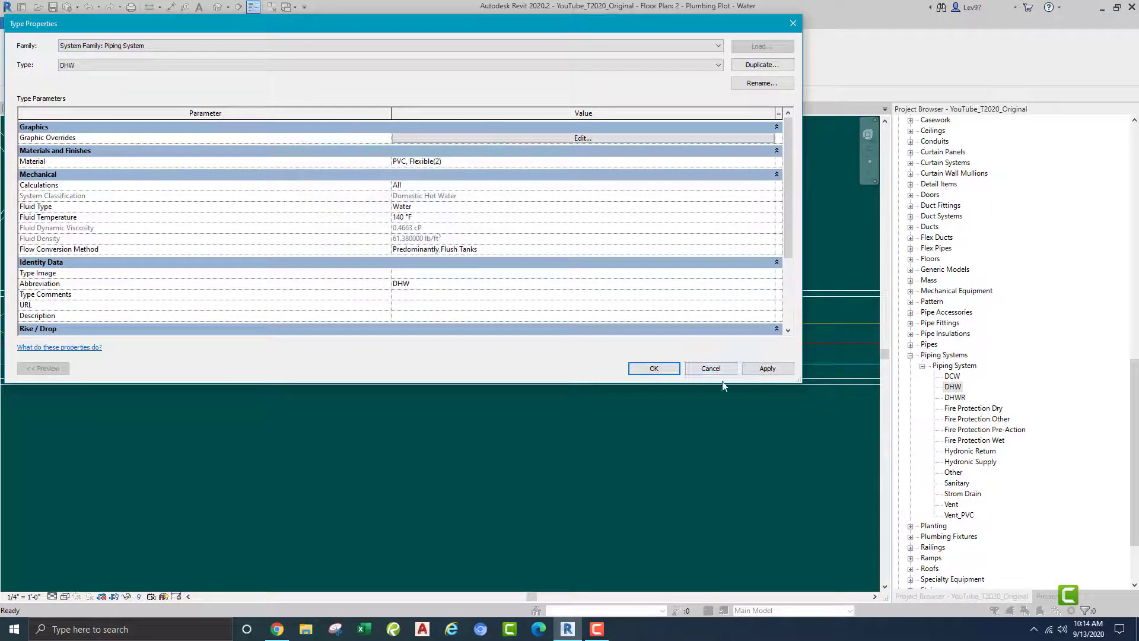
pyautogui.click(653, 368)
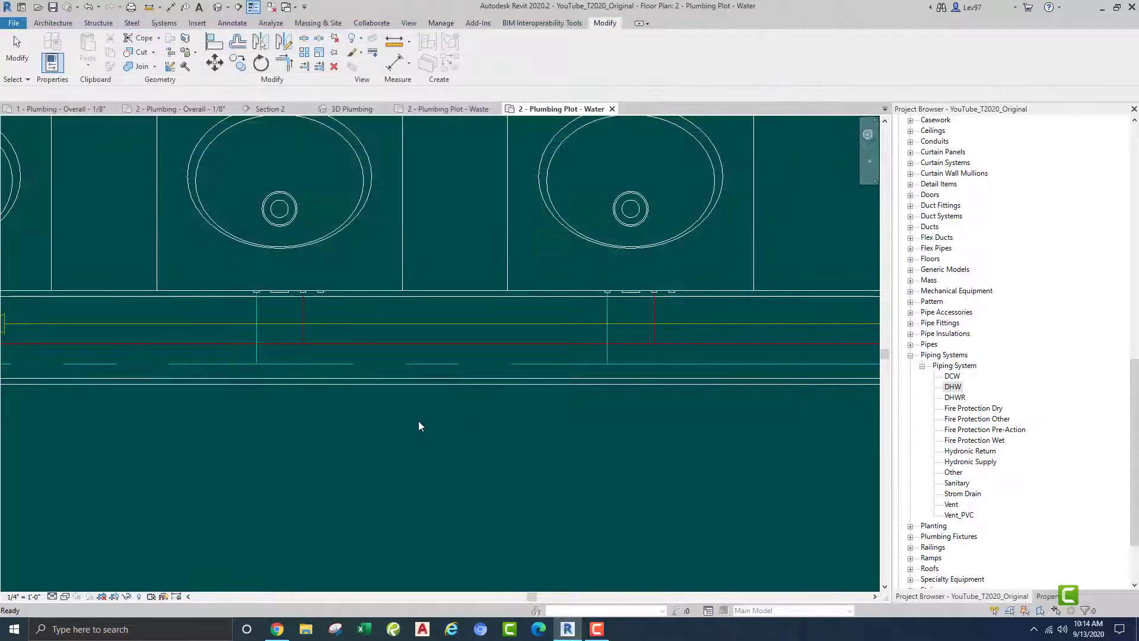
pyautogui.scroll(-3, 419, 422)
pyautogui.scroll(-1, 418, 421)
pyautogui.scroll(-2, 356, 430)
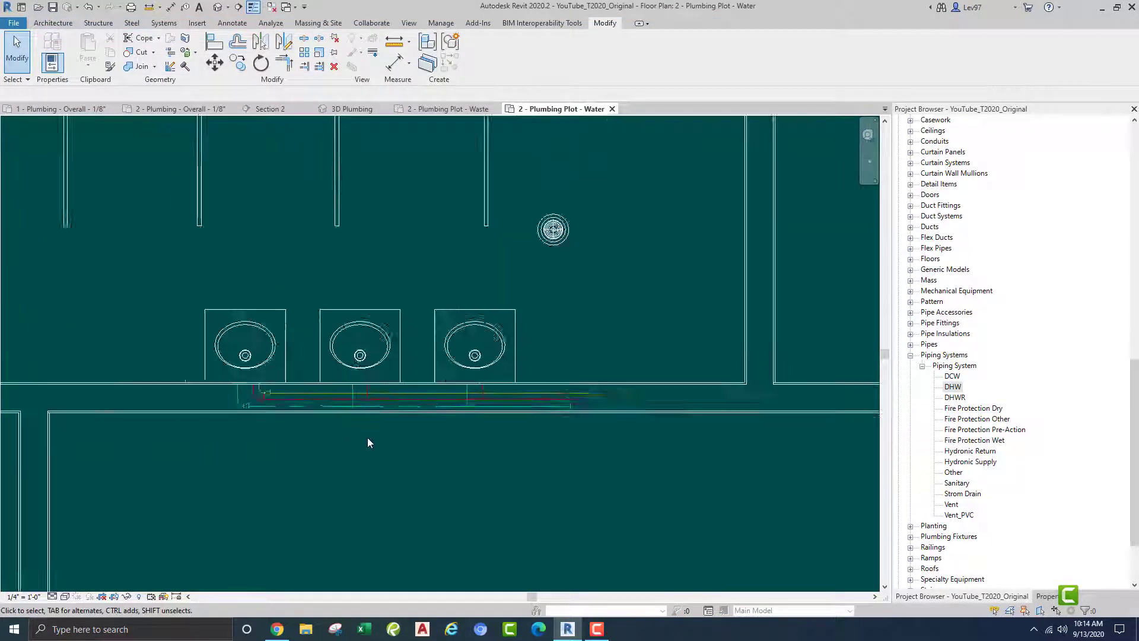
pyautogui.scroll(-2, 415, 458)
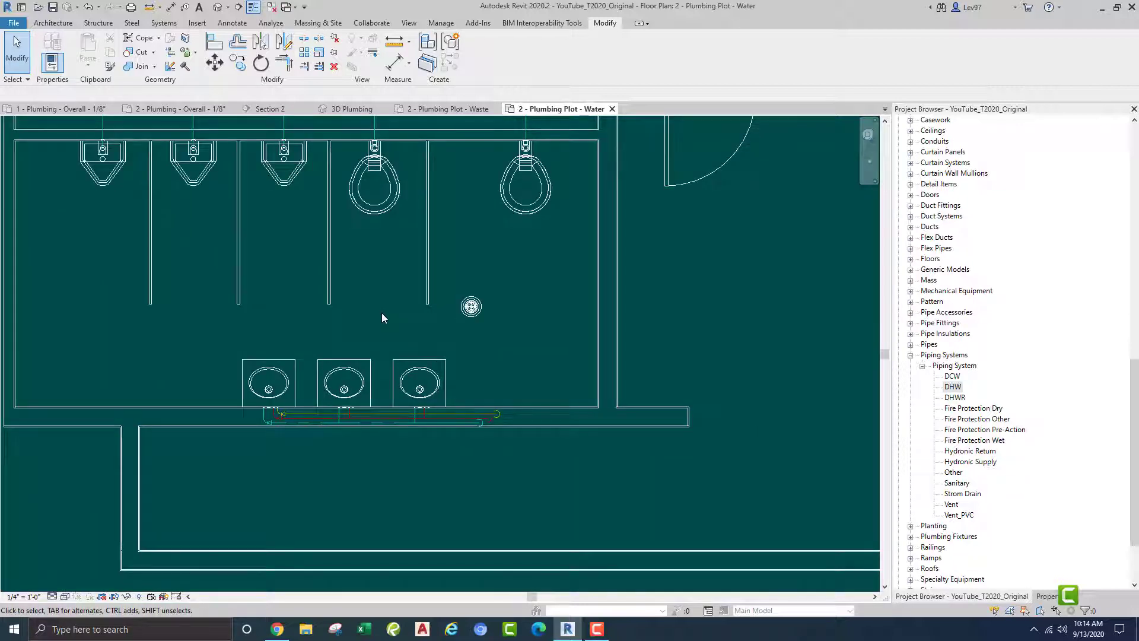
pyautogui.moveTo(382, 318); pyautogui.dragTo(389, 400, button='middle')
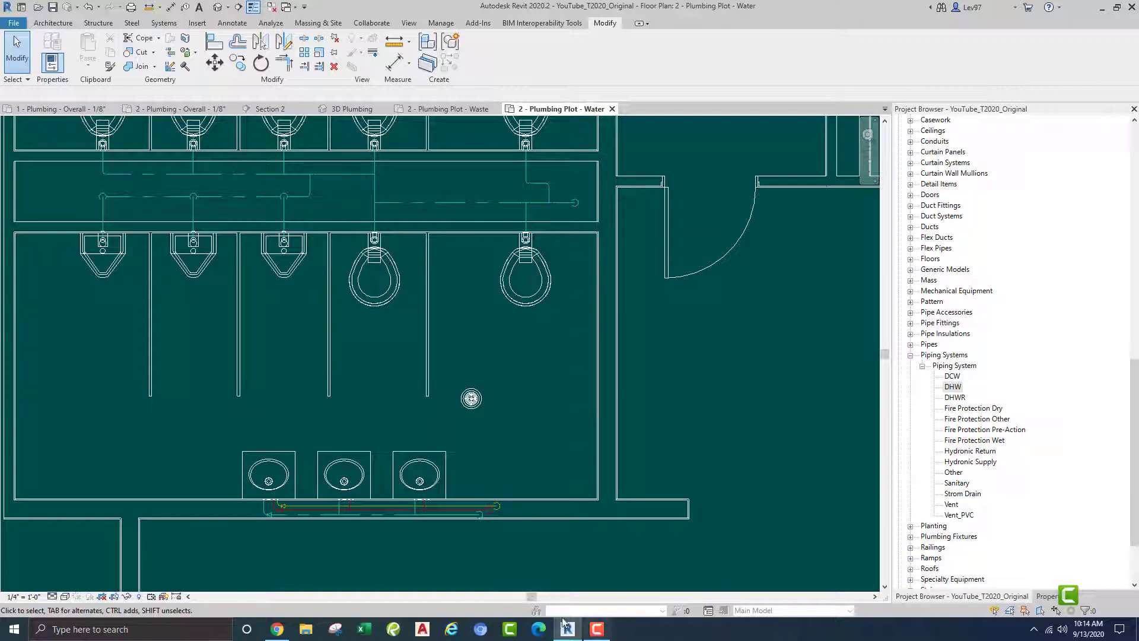
pyautogui.click(598, 632)
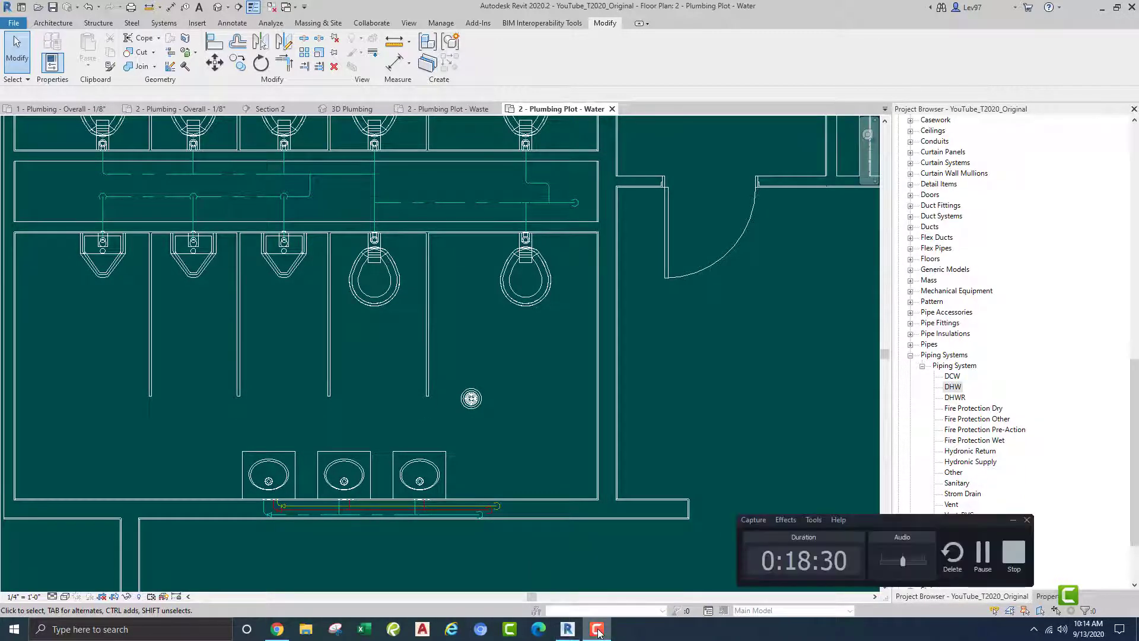